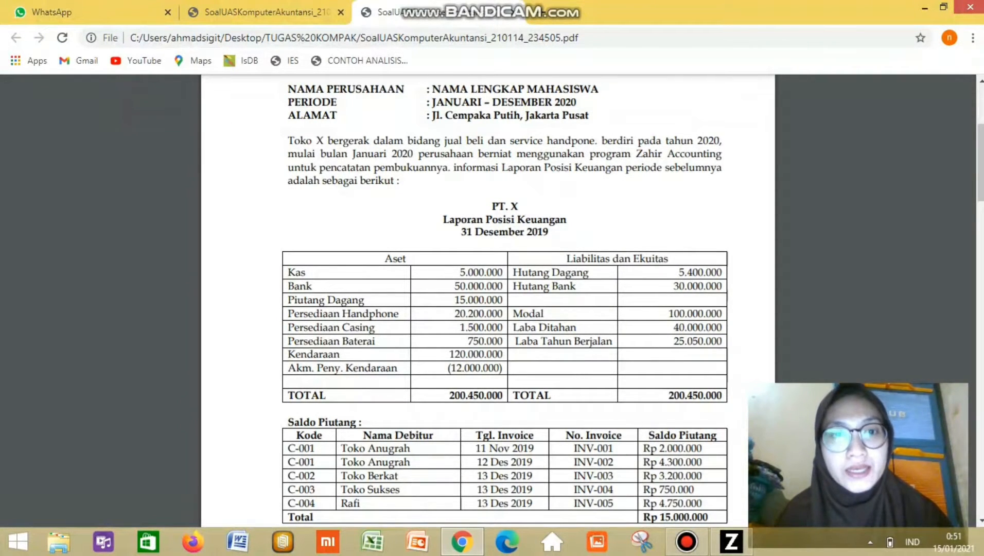
# Read the exam PDF down to the Diminta task list on page 3, then switch to Zahir Accounting 6.
pyautogui.scroll(-3, 505, 298)
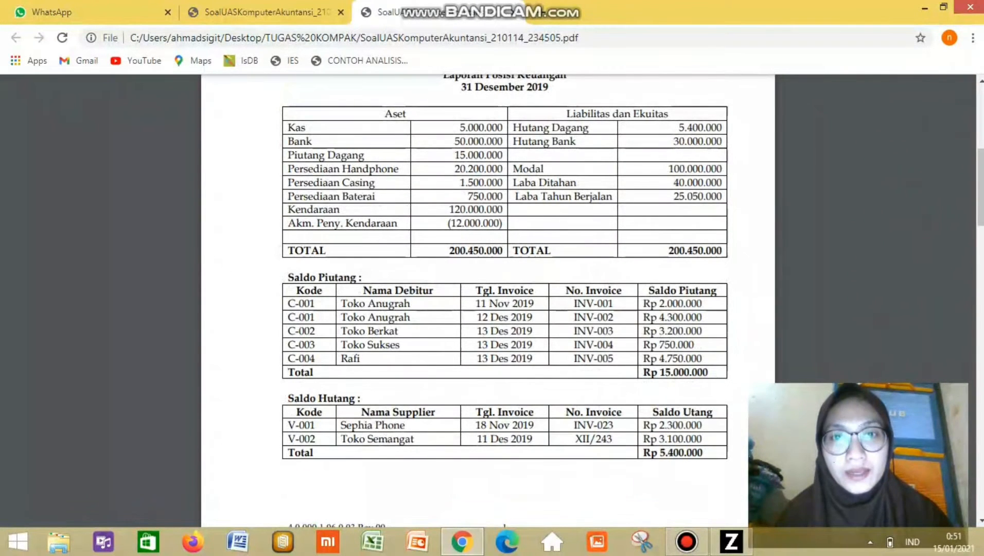
pyautogui.scroll(-3, 504, 298)
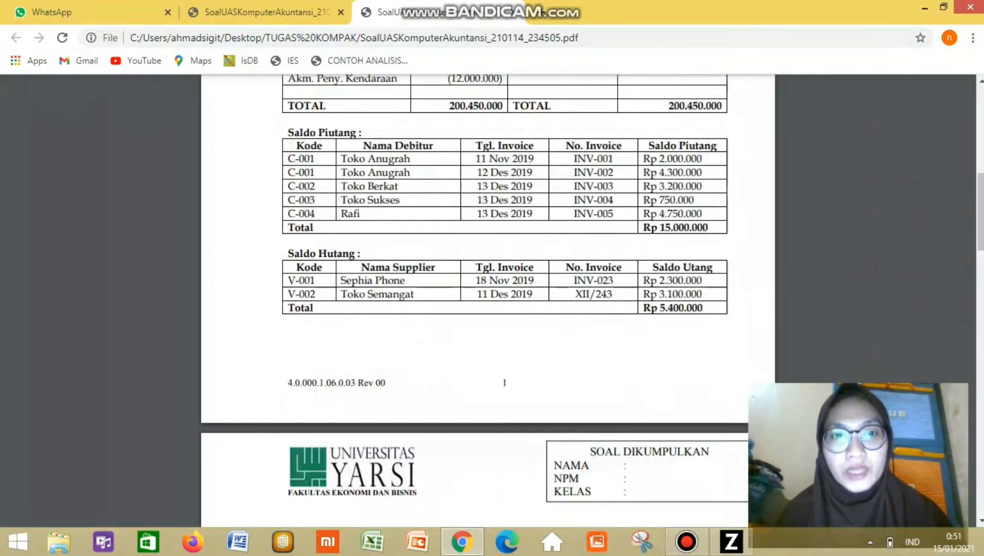
pyautogui.scroll(-10, 488, 299)
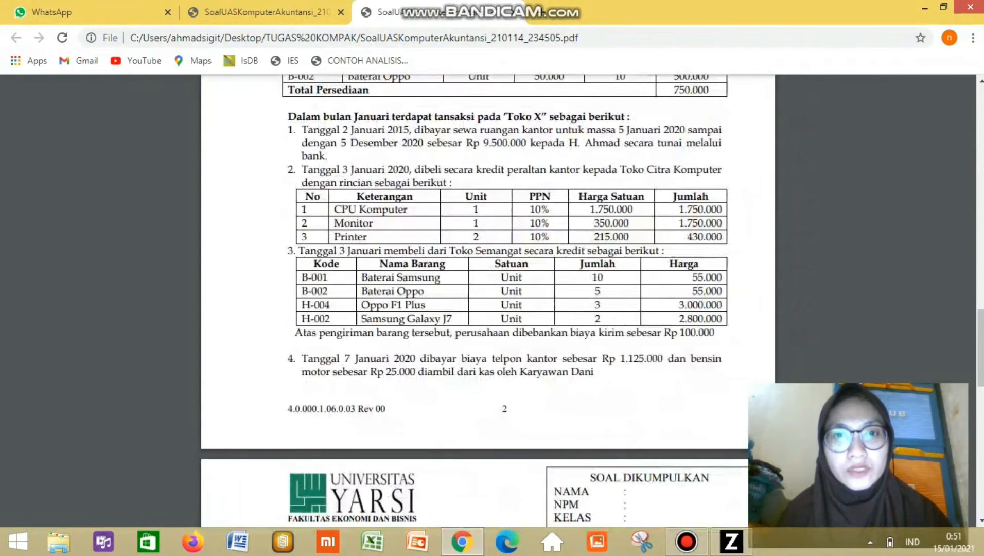
pyautogui.scroll(-10, 488, 304)
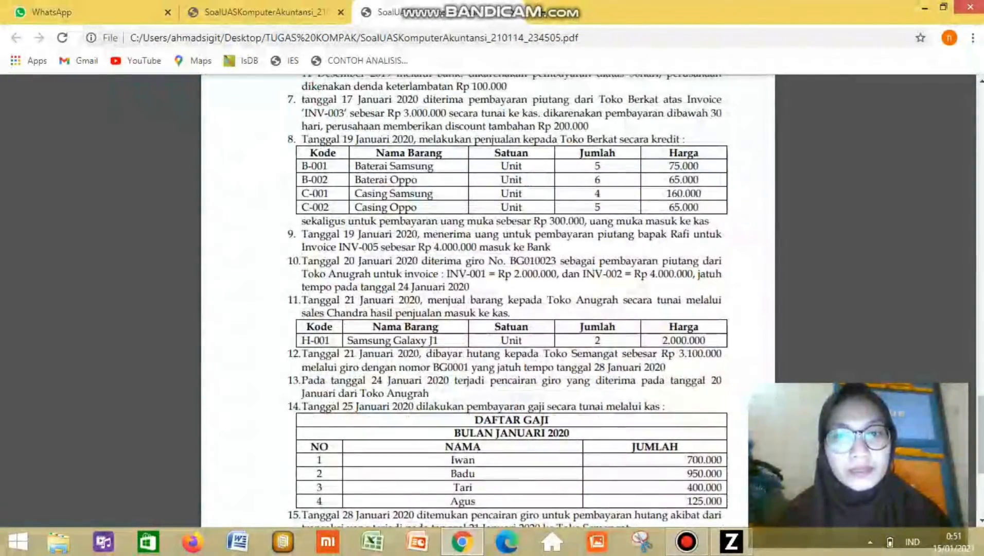
pyautogui.scroll(-4, 488, 298)
pyautogui.scroll(3, 488, 298)
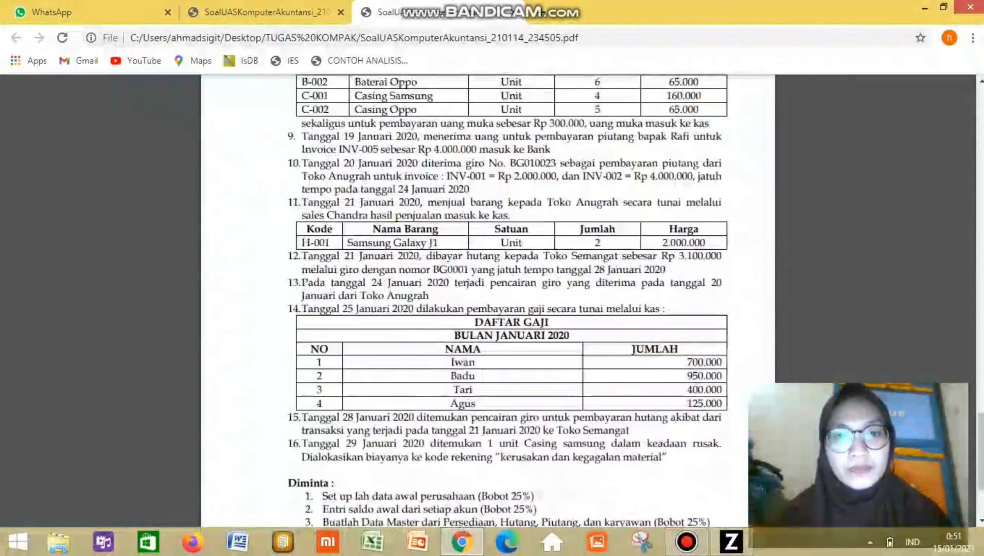
pyautogui.scroll(-3, 488, 298)
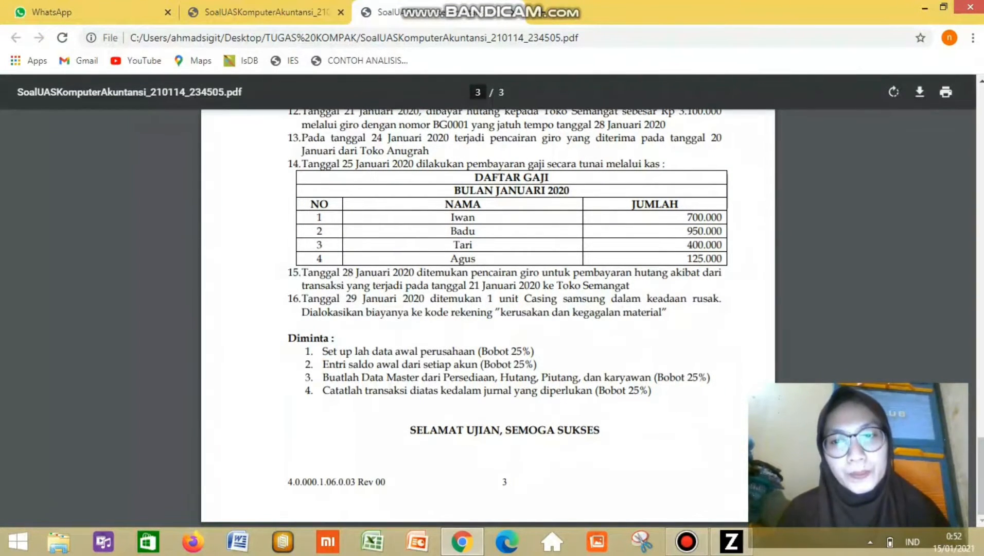
pyautogui.hotkey('alt', 'Tab')
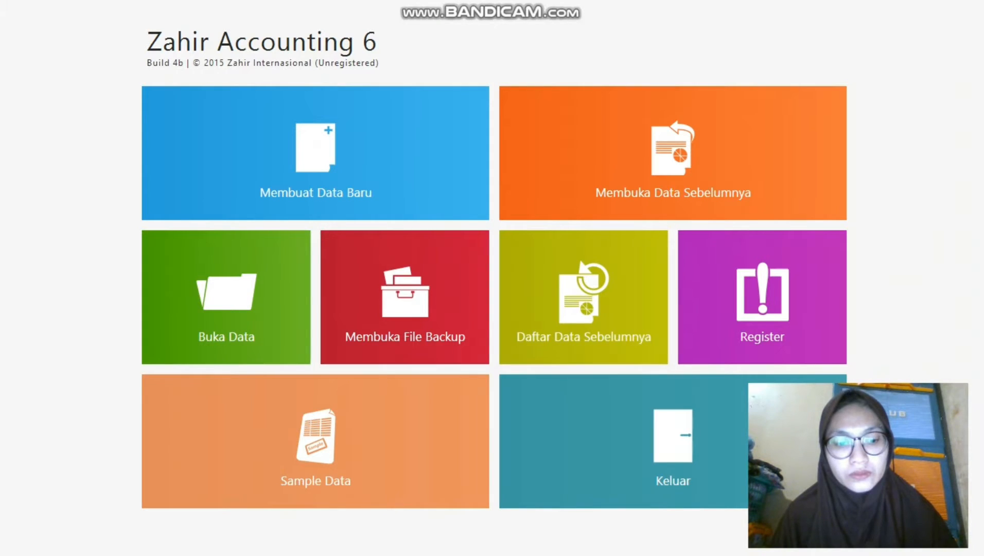
# Start a new data file for PT. NURHASANAH and enter its street address, city, country and postal code.
pyautogui.click(315, 153)
pyautogui.write('PT. NURHASANAH')
pyautogui.press('Tab')
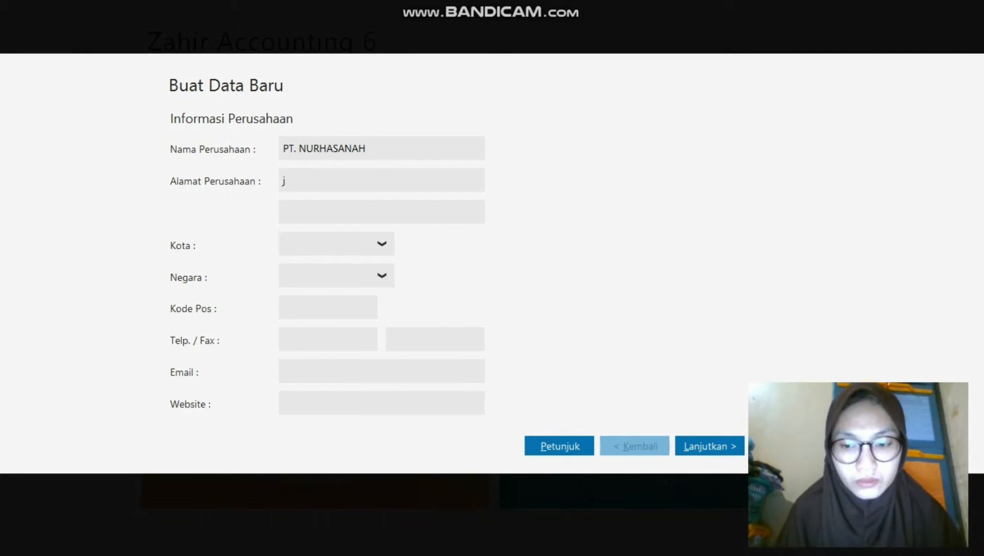
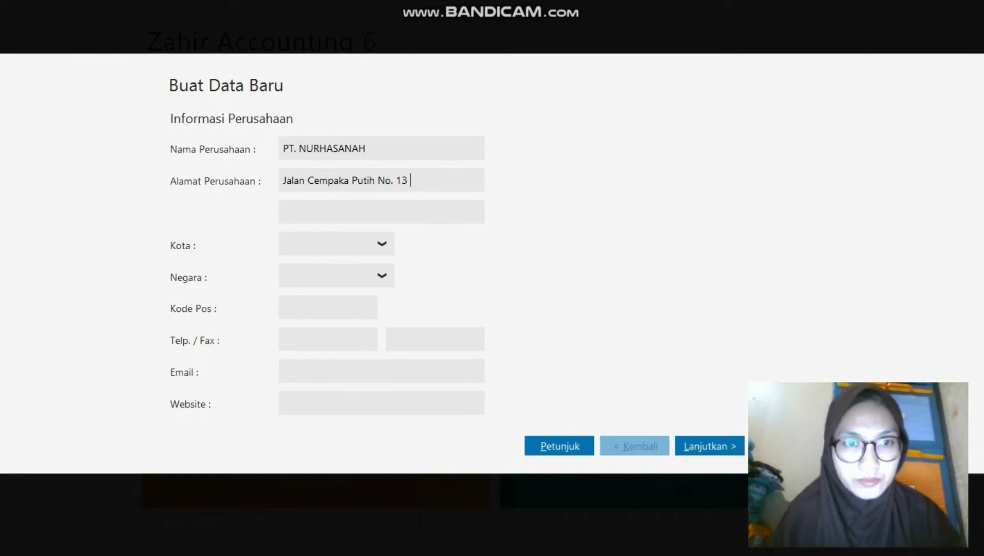
pyautogui.press('Tab')
pyautogui.write('Jakarta Pusat')
pyautogui.press('Tab')
pyautogui.write('Jakarta')
pyautogui.press('Tab')
pyautogui.write('Indonesia')
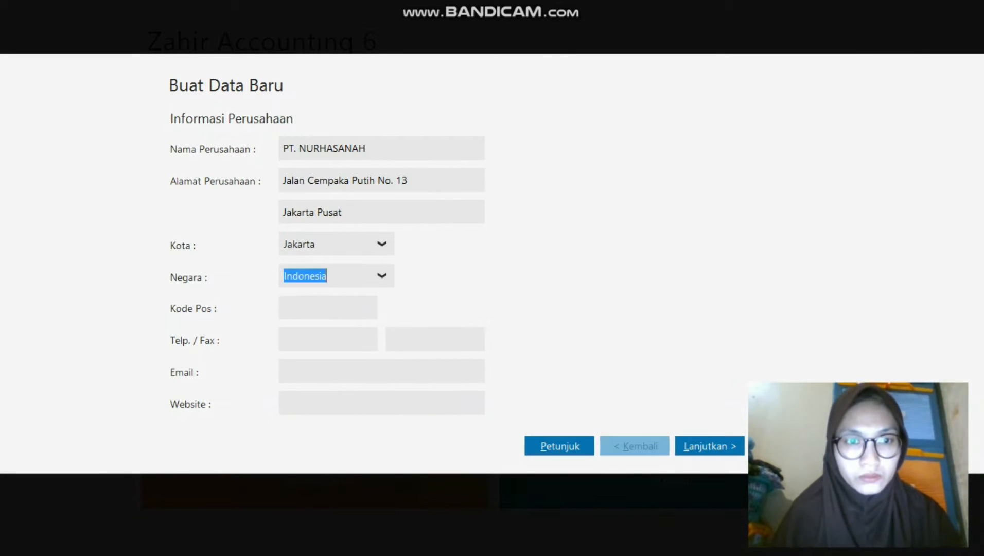
pyautogui.press('Tab')
pyautogui.write('10510')
# Fill in the company's phone number, fax number, e-mail address and website.
pyautogui.press('Tab')
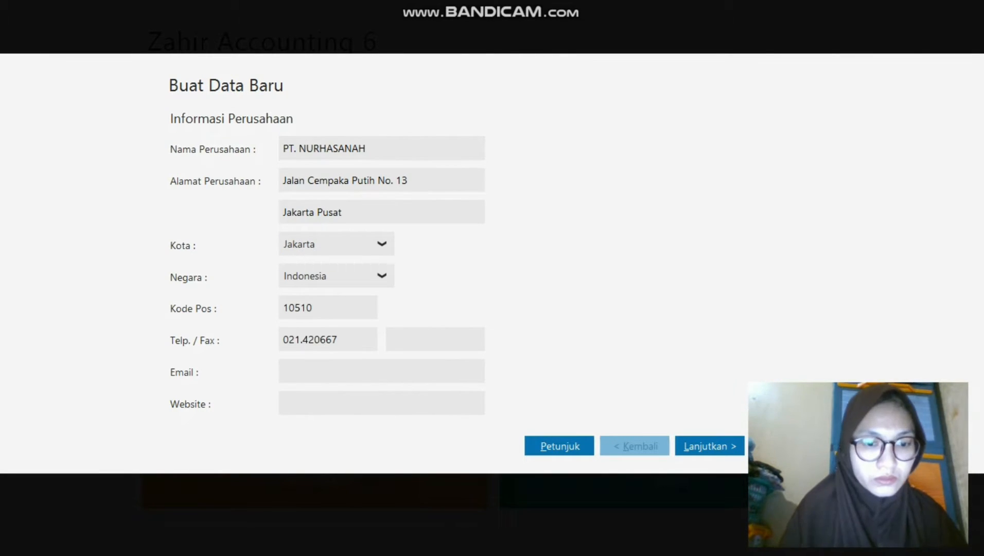
pyautogui.press('capslock')
pyautogui.press('Tab')
pyautogui.press('Tab')
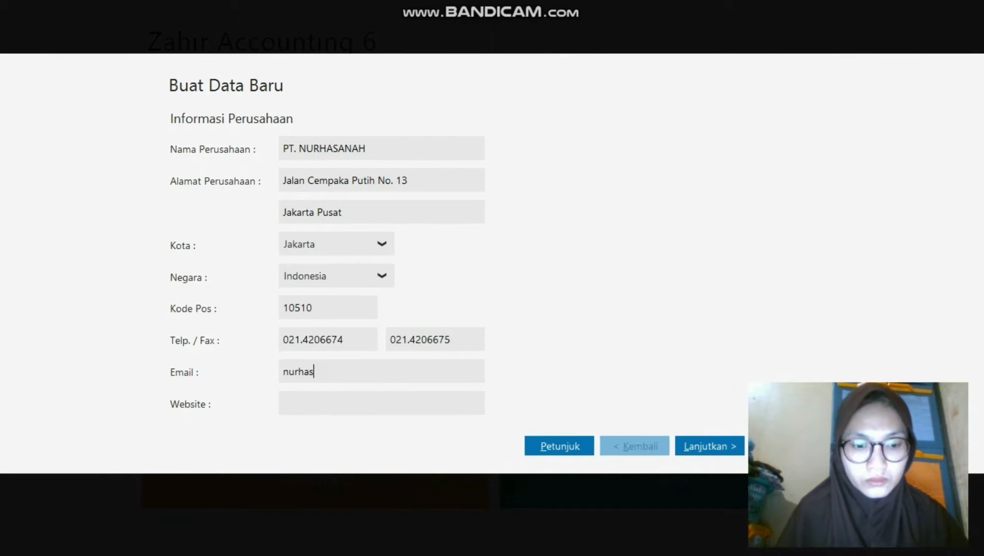
pyautogui.press('Tab')
pyautogui.write('www.nurhasanah.co.id')
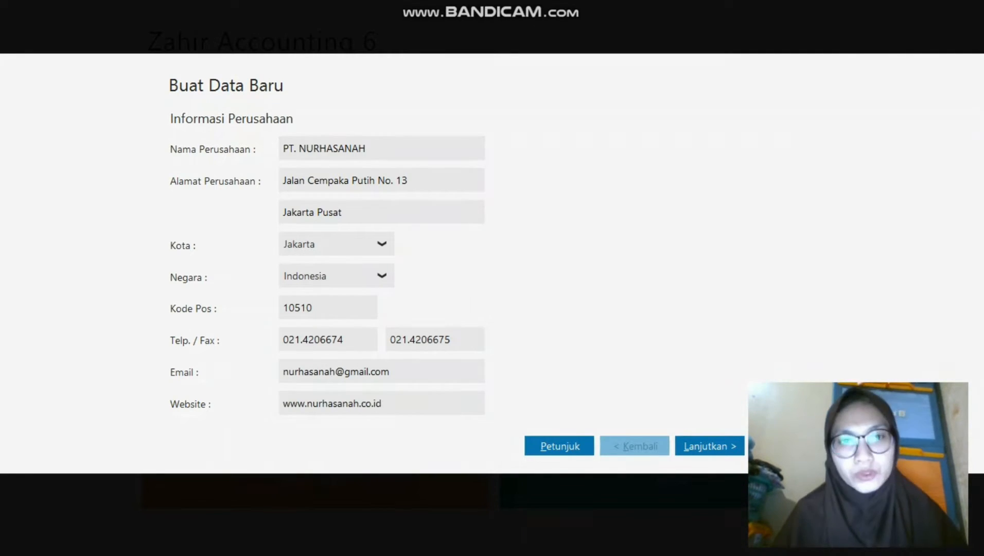
# Set the accounting period to January 2020 and advance to the final confirmation.
pyautogui.press('Return')
pyautogui.press('Tab')
pyautogui.write('2020')
pyautogui.click(307, 267)
pyautogui.click(709, 445)
pyautogui.click(709, 446)
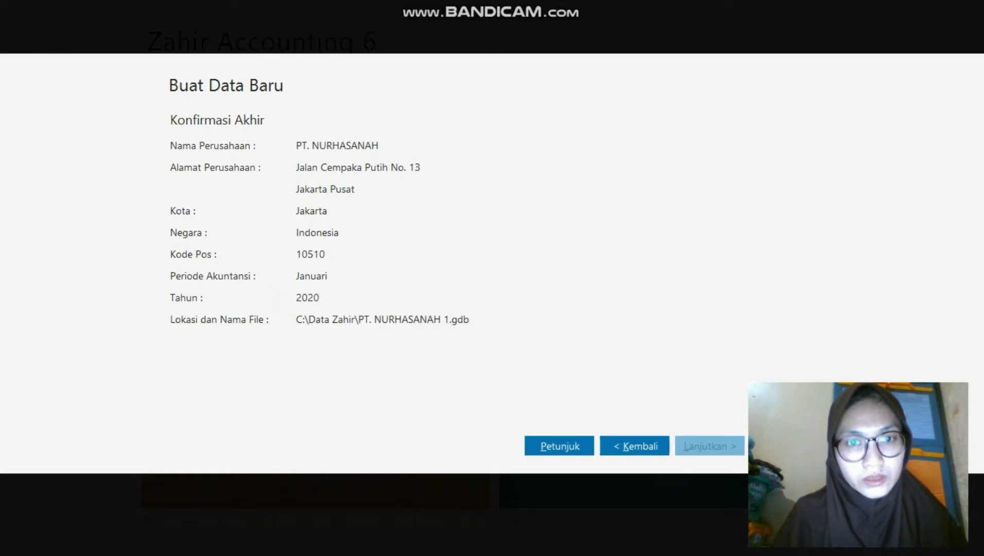
# Create the file as a Perdagangan Umum business, dismiss the password notice, and accept Rupiah and USD currencies.
pyautogui.click(784, 446)
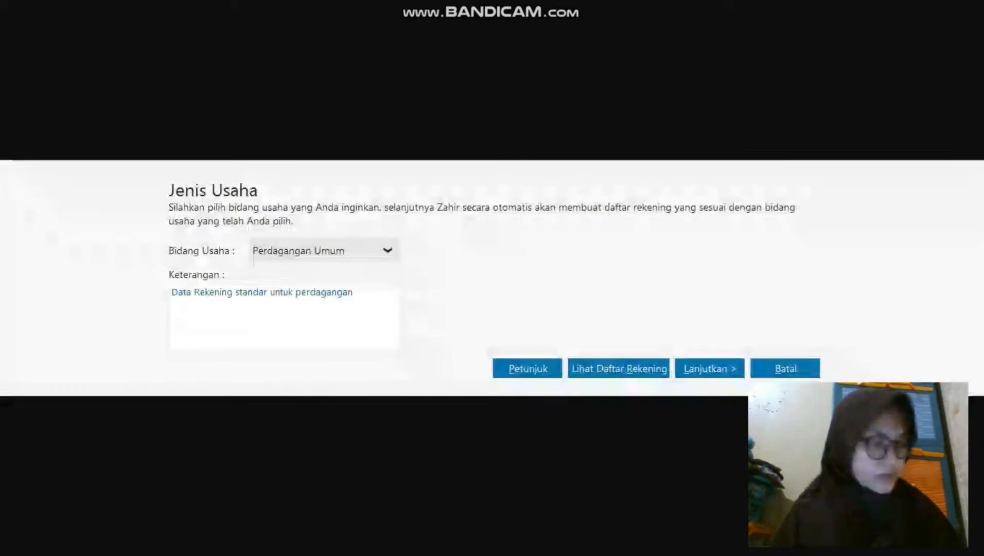
pyautogui.click(712, 369)
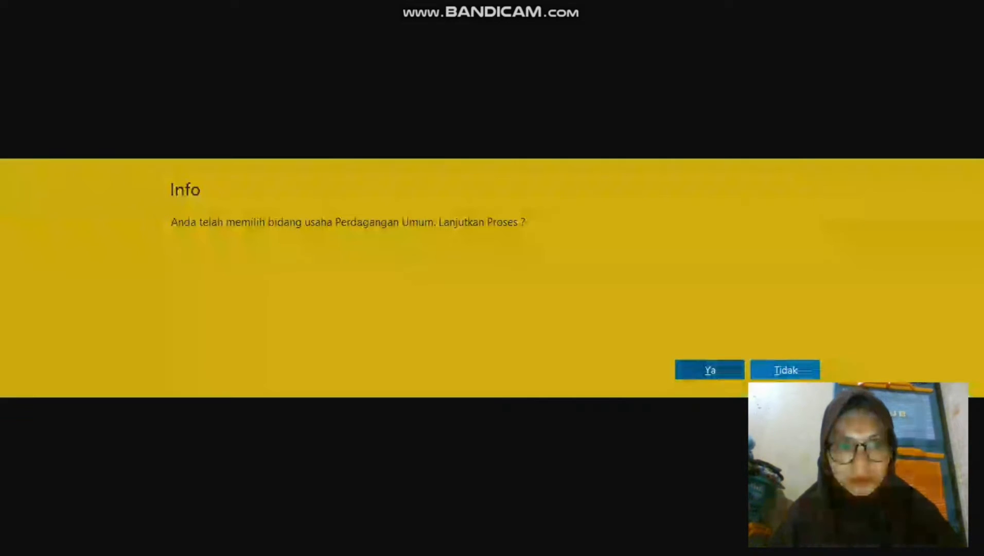
pyautogui.click(710, 369)
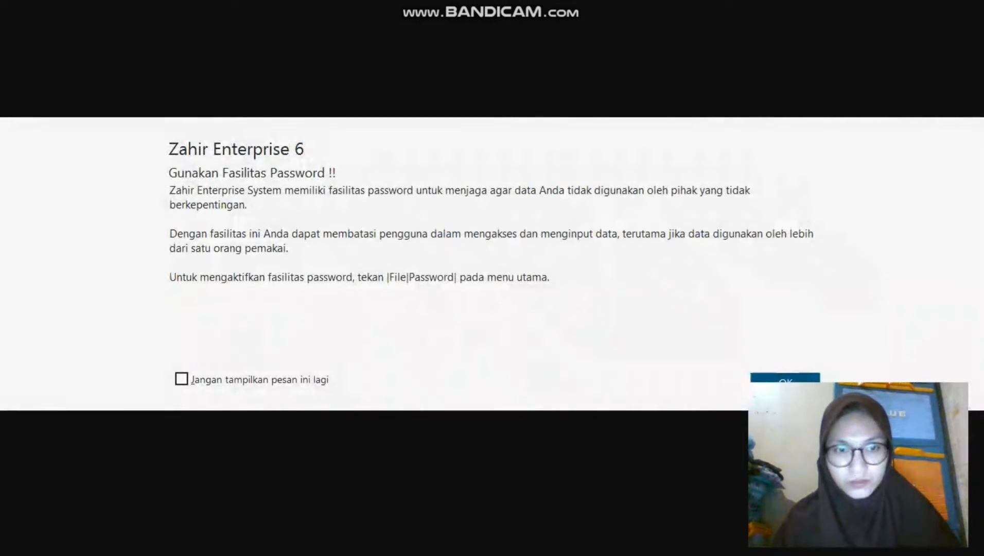
pyautogui.press('Return')
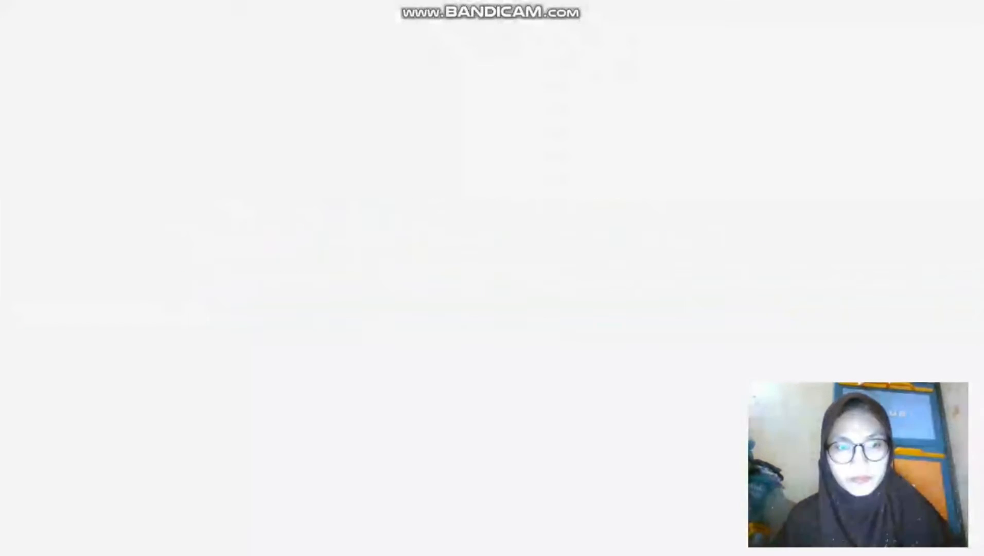
pyautogui.press('Return')
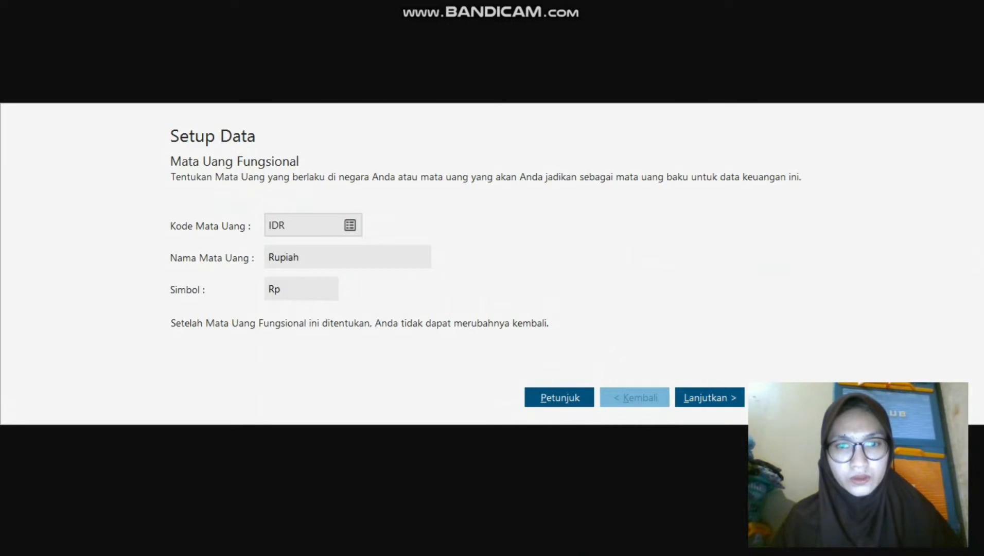
pyautogui.press('Return')
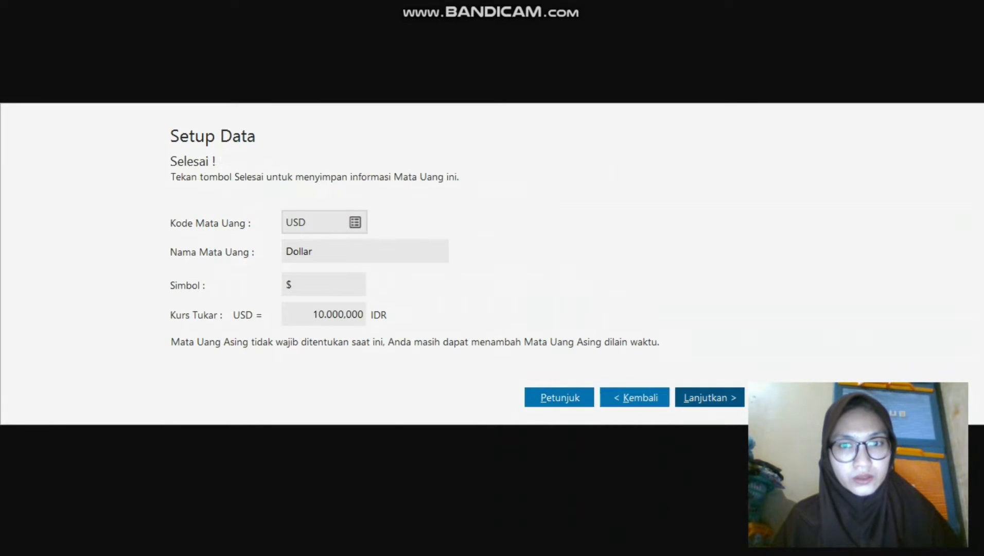
pyautogui.press('Return')
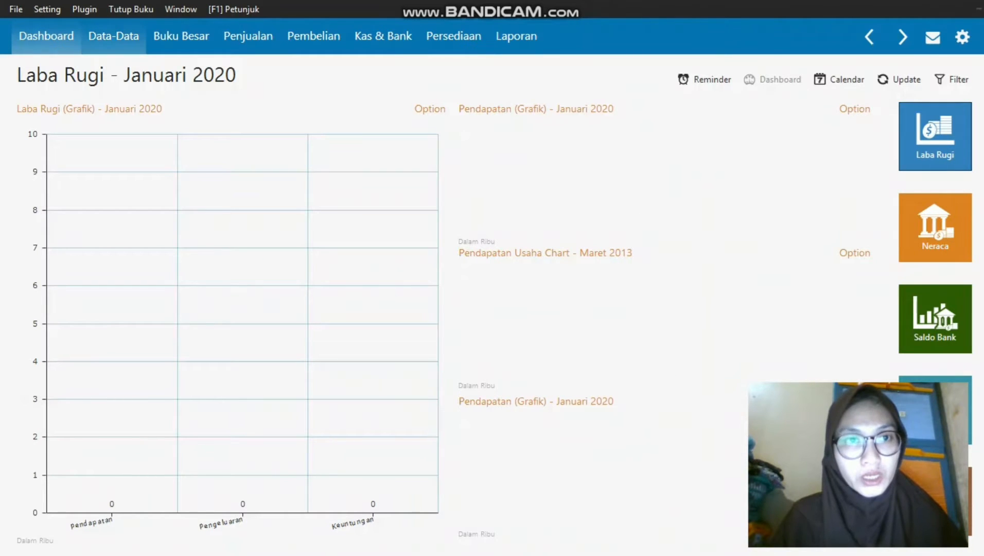
# Open the chart of accounts and set up account 5100-00-010 under Biaya Produksi, accepting the code adjustment.
pyautogui.click(113, 36)
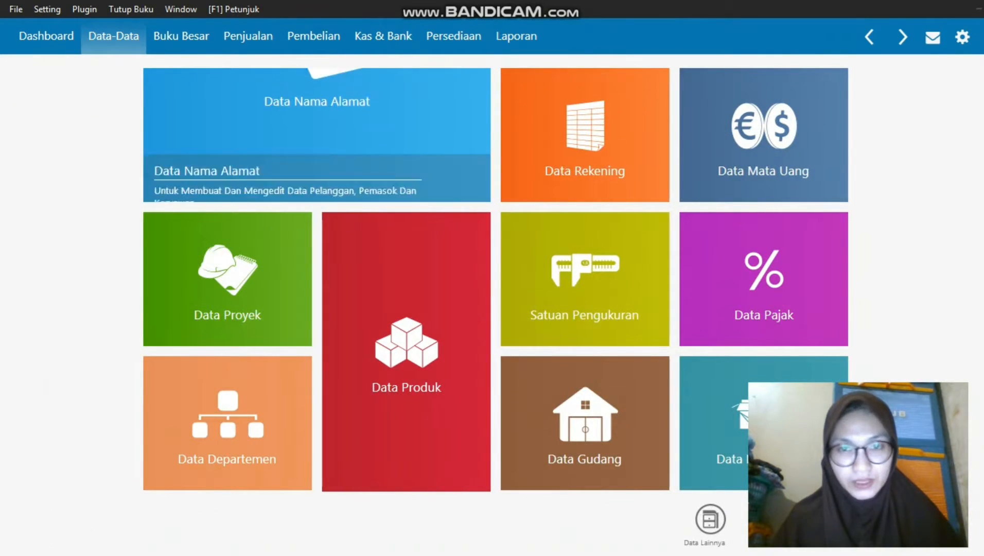
pyautogui.moveTo(585, 139)
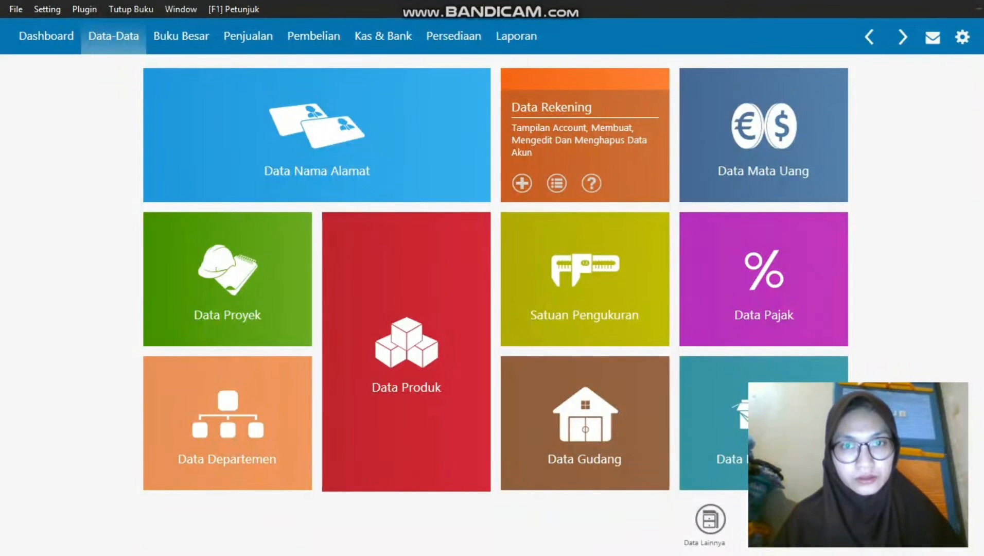
pyautogui.click(557, 183)
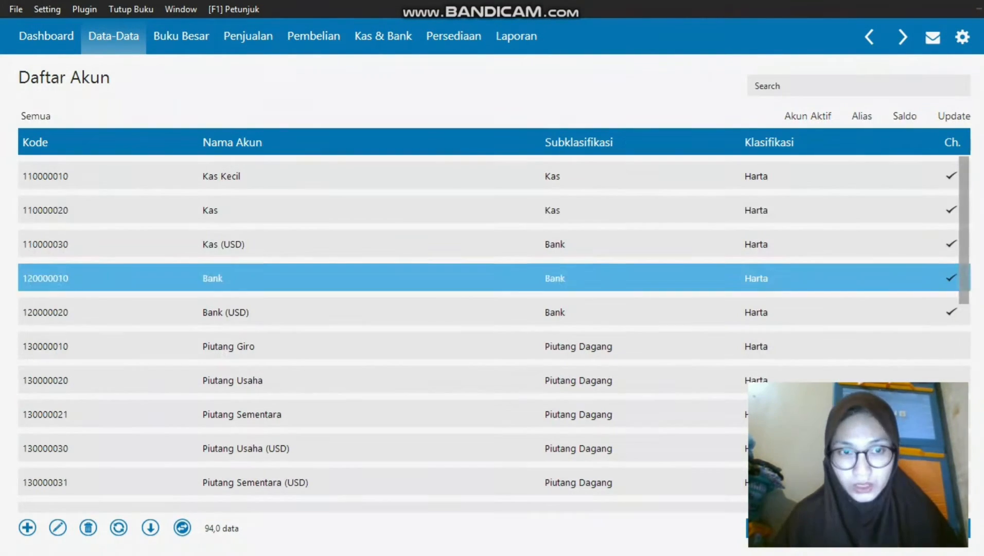
pyautogui.hotkey('alt', 'Tab')
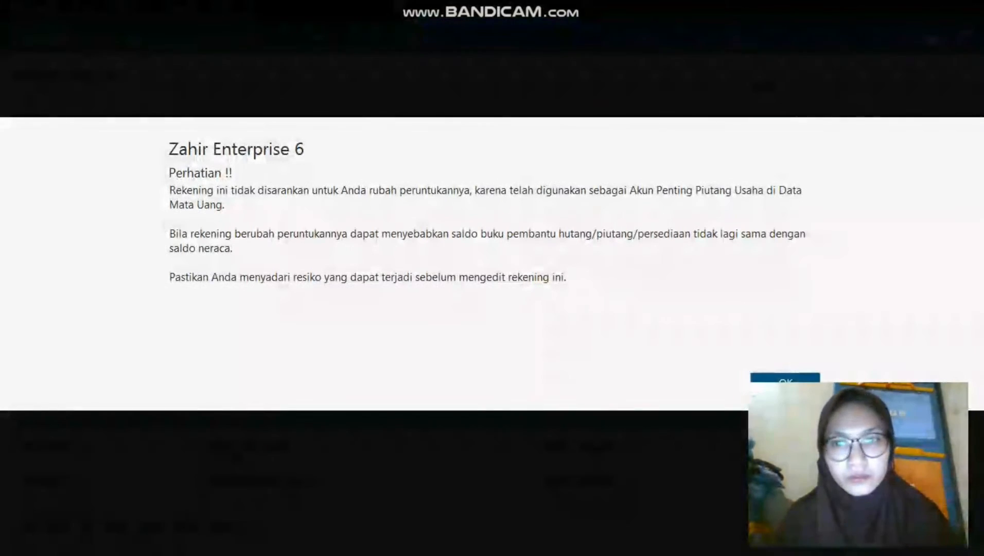
pyautogui.click(785, 383)
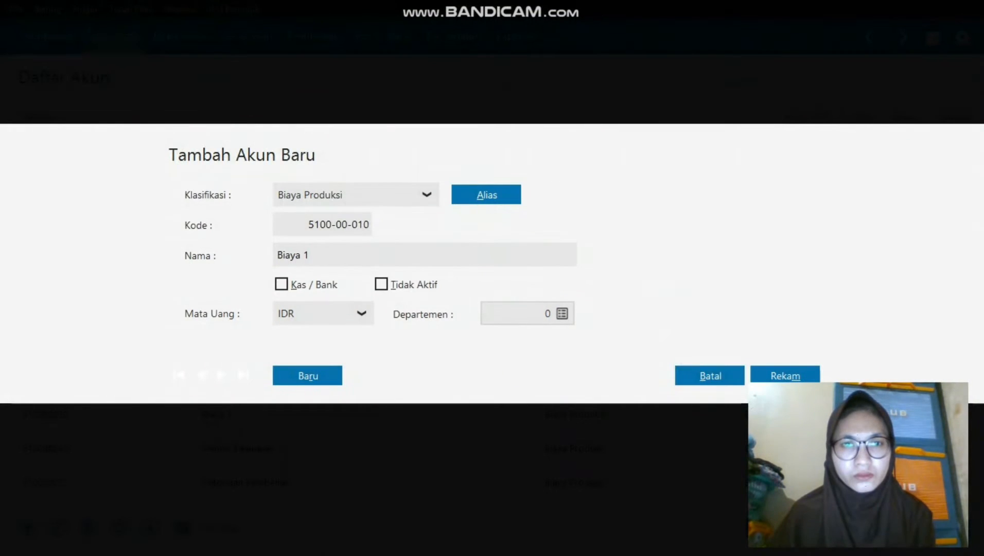
pyautogui.click(426, 194)
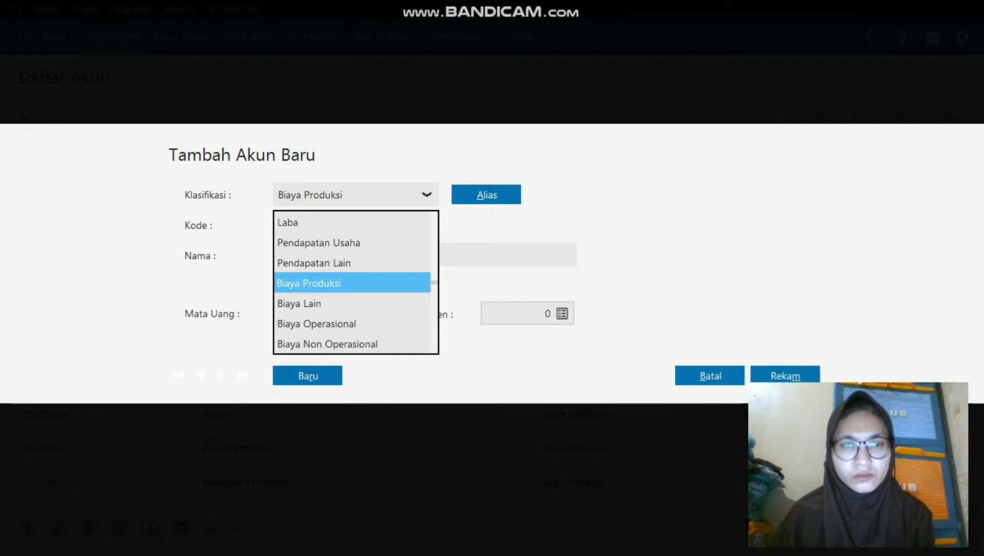
pyautogui.click(352, 282)
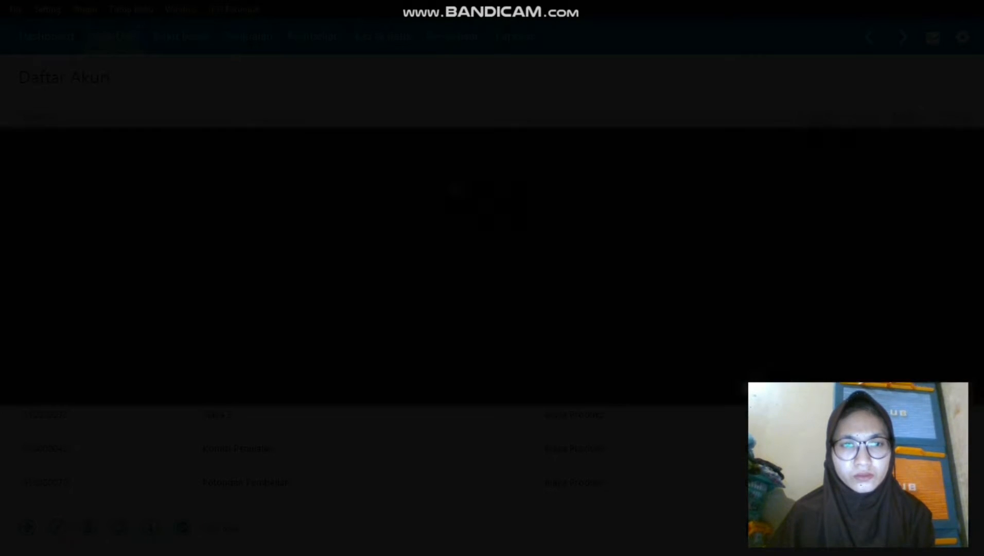
pyautogui.click(710, 359)
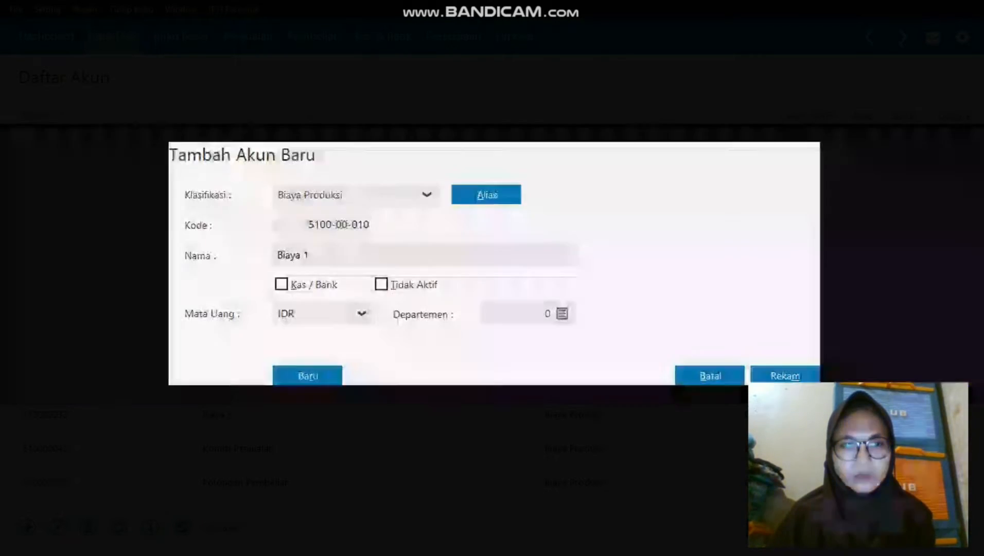
# Name the account Harga Pokok Penjualan and save it.
pyautogui.doubleClick(307, 255)
pyautogui.click(310, 254)
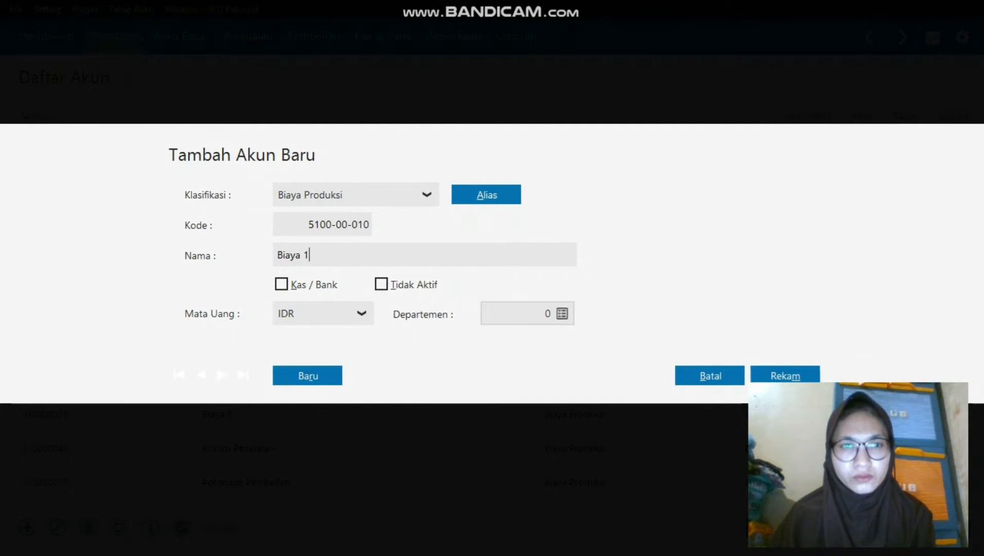
pyautogui.moveTo(310, 254); pyautogui.dragTo(277, 255)
pyautogui.write('Ha')
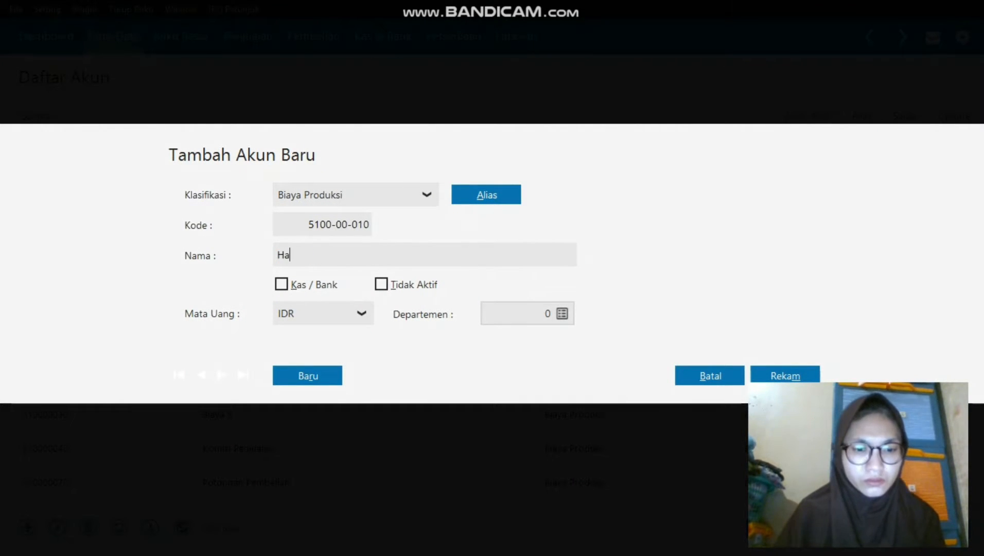
pyautogui.write('rga Poko')
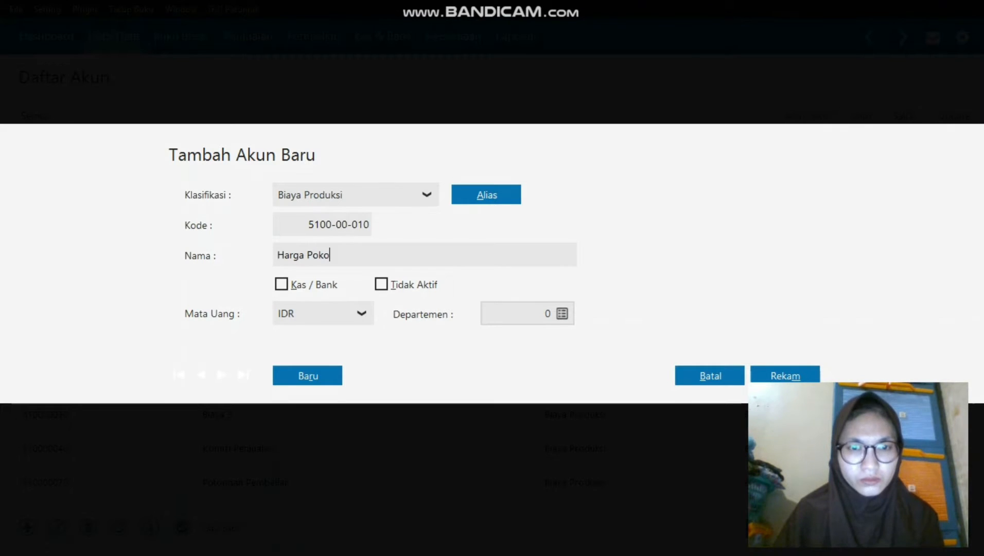
pyautogui.write('k Pen')
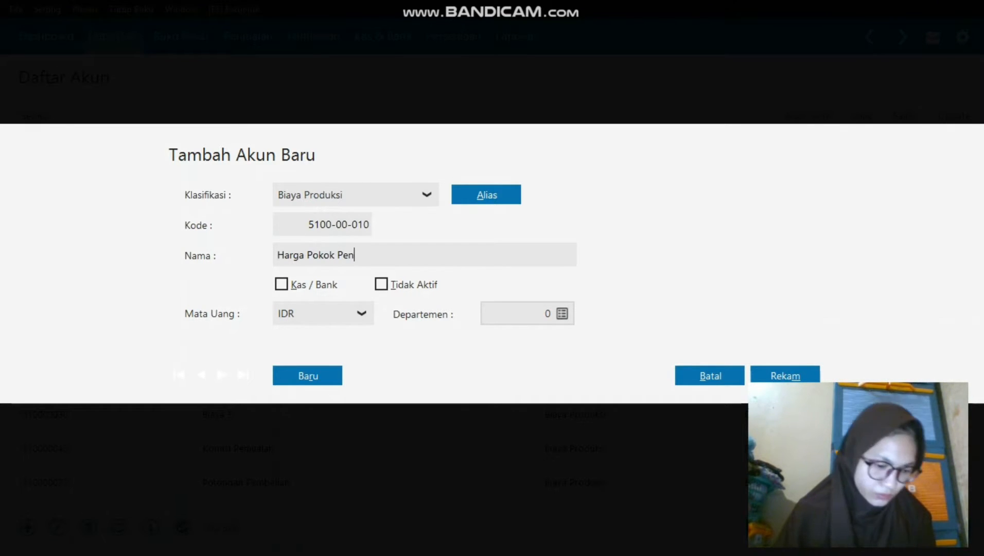
pyautogui.write('jualan')
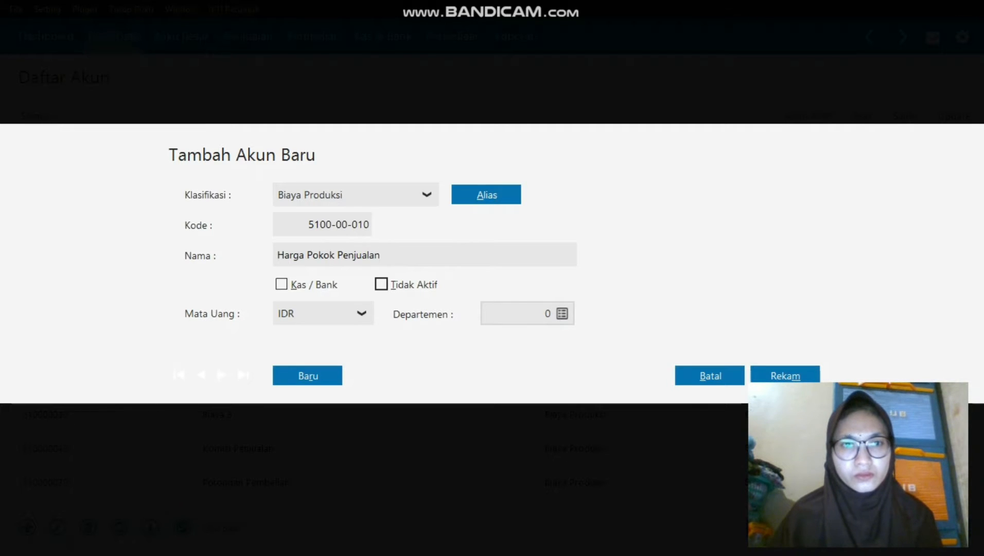
pyautogui.press('Tab')
pyautogui.press('space')
pyautogui.click(785, 377)
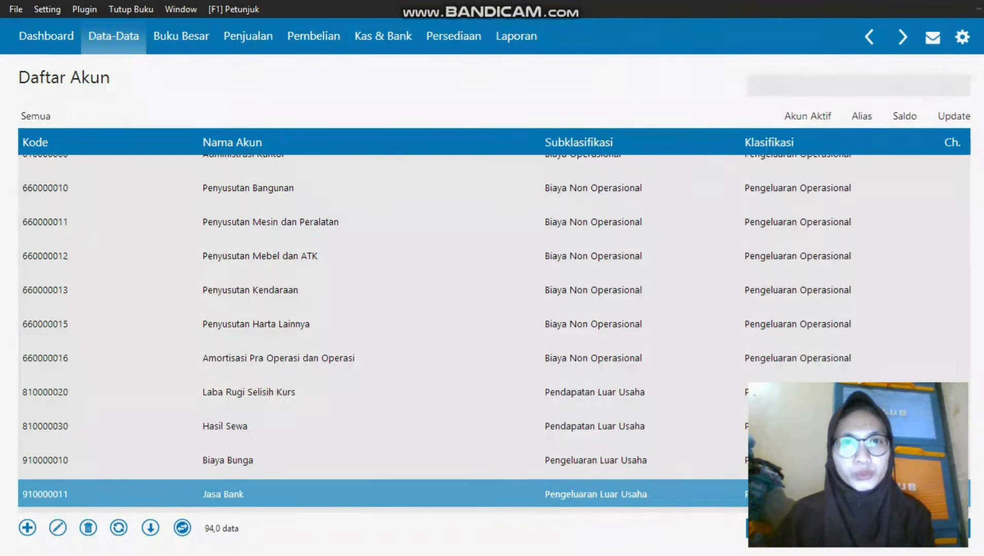
# Close the account list and open Setting > Saldo Awal > Saldo Awal Akun as of 31 Desember 2019.
pyautogui.press('Escape')
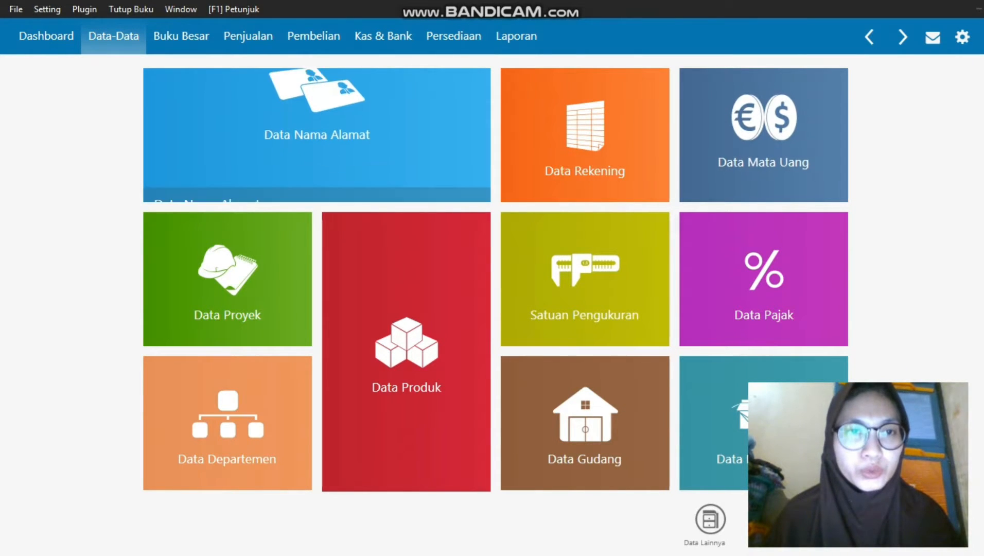
pyautogui.hotkey('alt', 's')
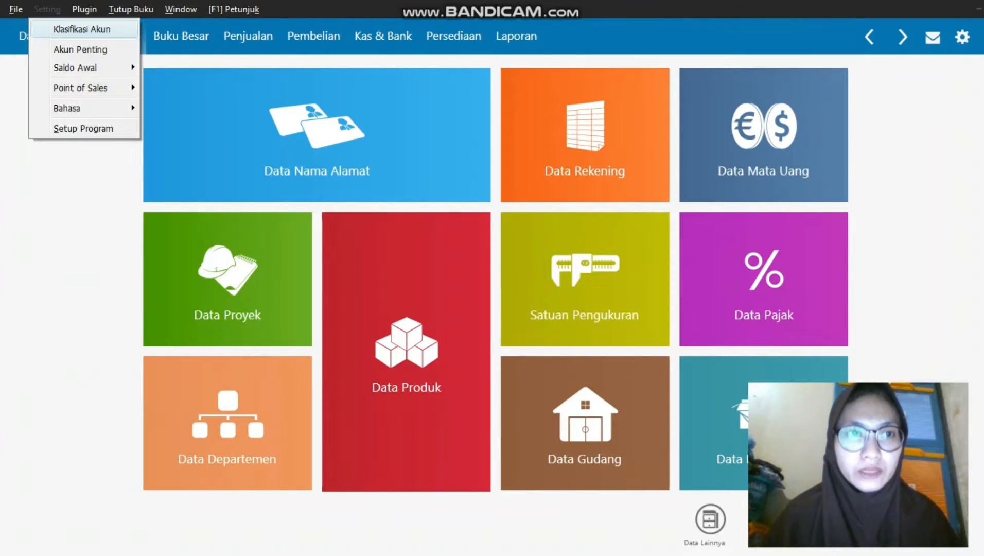
pyautogui.press('Down')
pyautogui.press('Down')
pyautogui.press('Right')
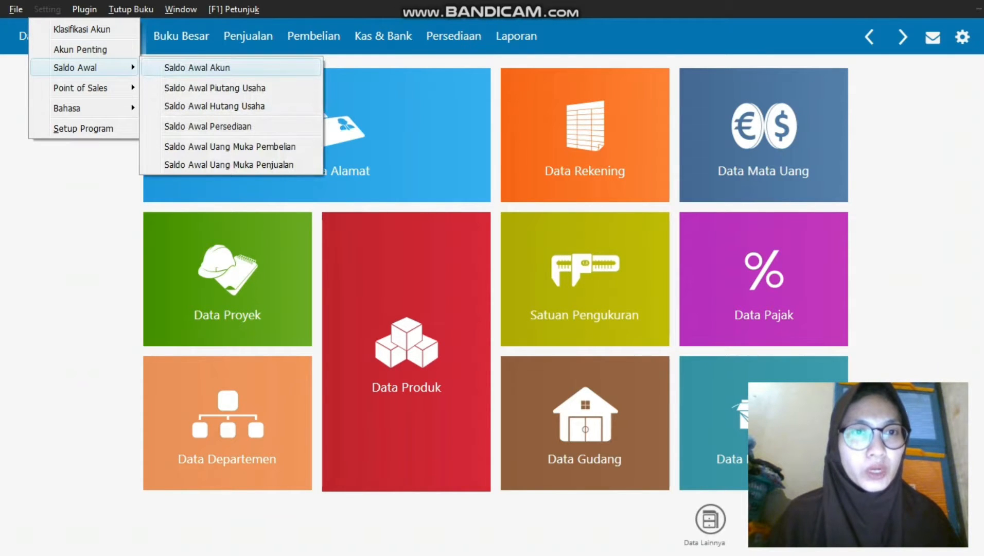
pyautogui.press('Down')
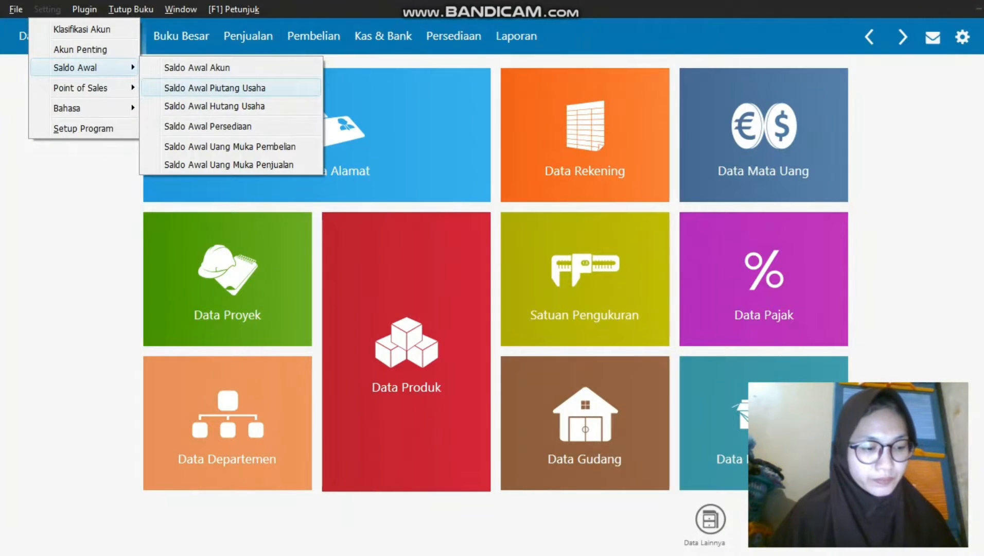
pyautogui.click(216, 88)
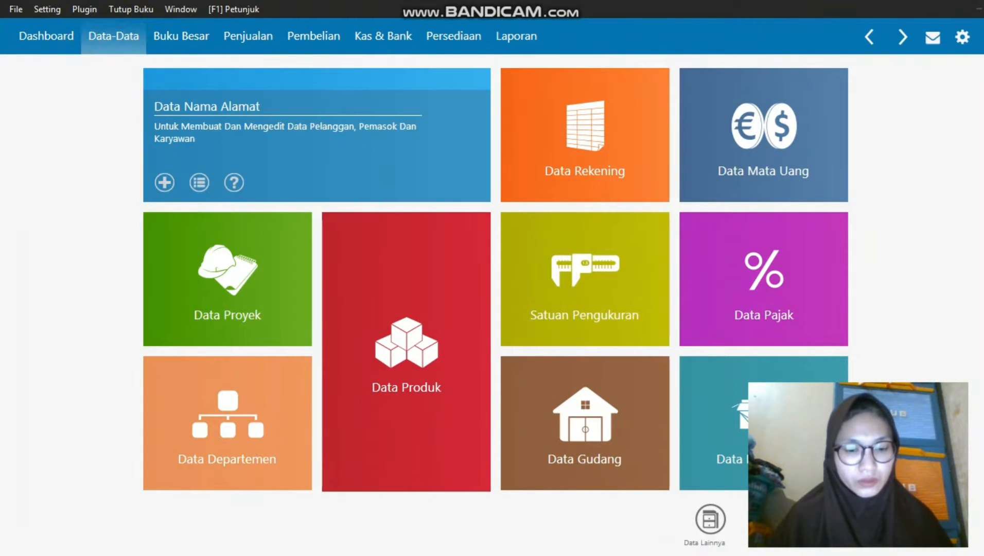
pyautogui.hotkey('alt', 's')
pyautogui.press('Down')
pyautogui.press('Down')
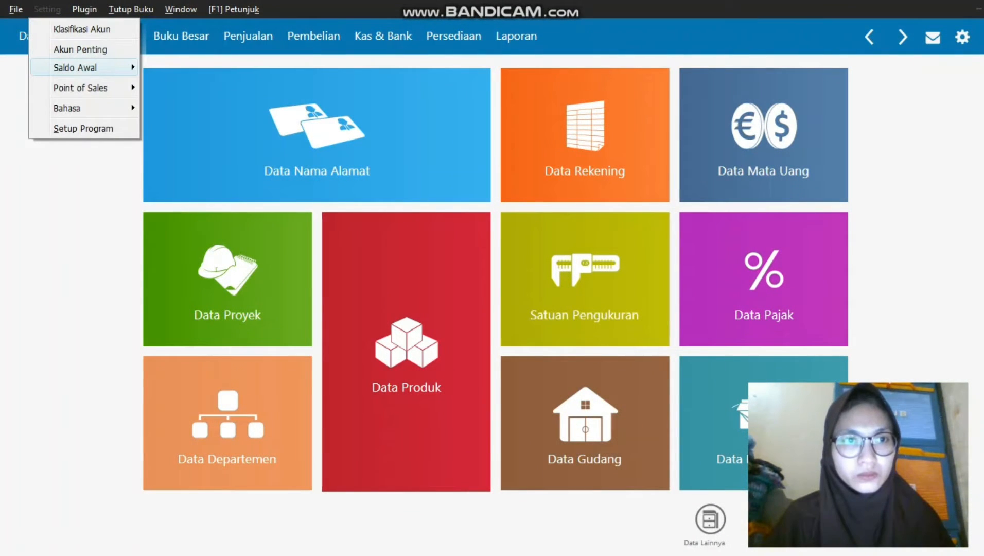
pyautogui.press('Right')
pyautogui.press('Escape')
pyautogui.press('Escape')
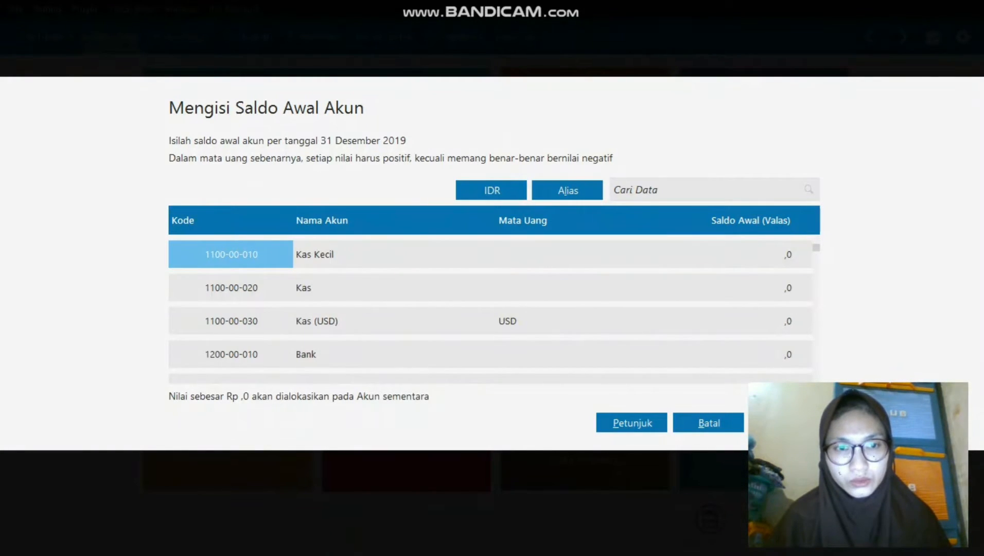
# Enter opening balances Kas 5000000, Bank 50000000 and Piutang Dagang 15000000, then close the window.
pyautogui.click(231, 288)
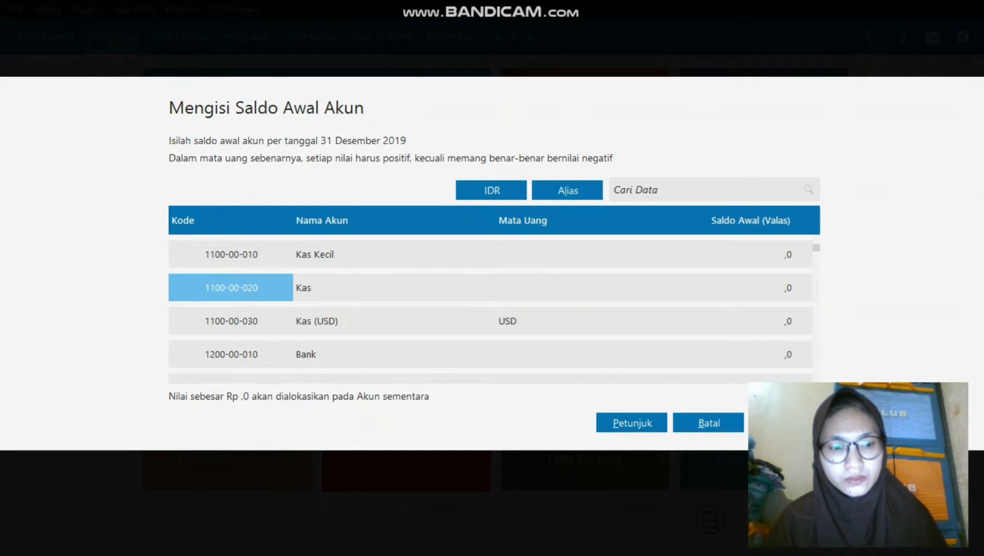
pyautogui.click(692, 288)
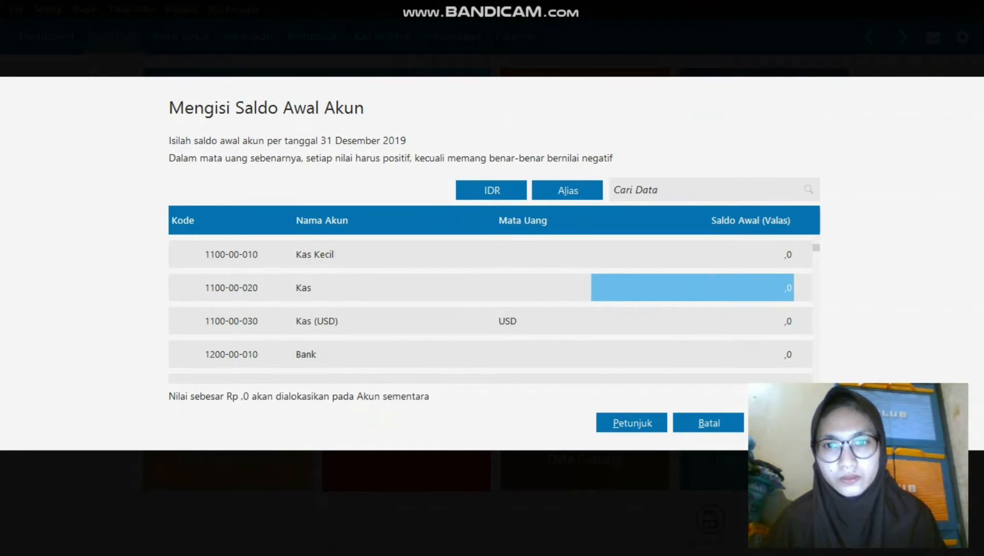
pyautogui.write('5')
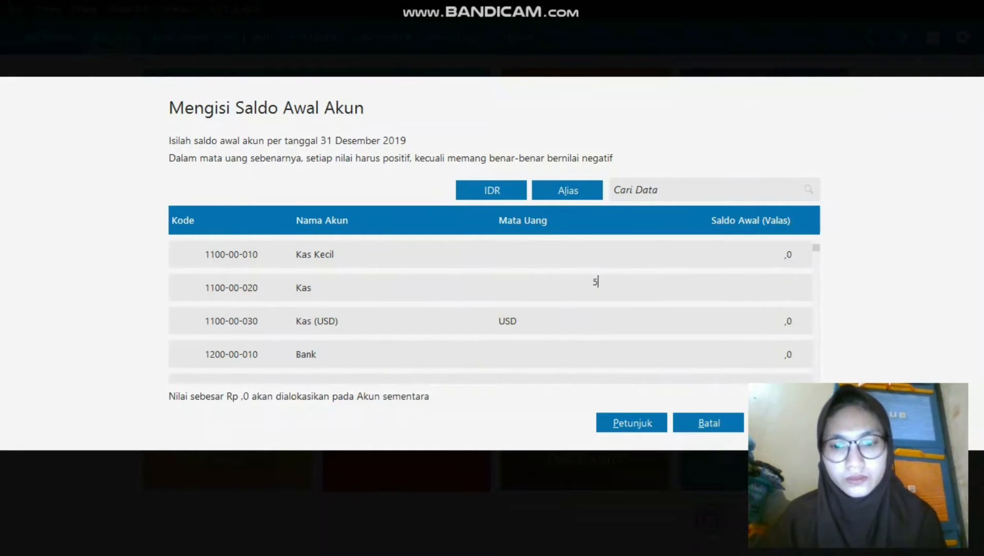
pyautogui.write('000000')
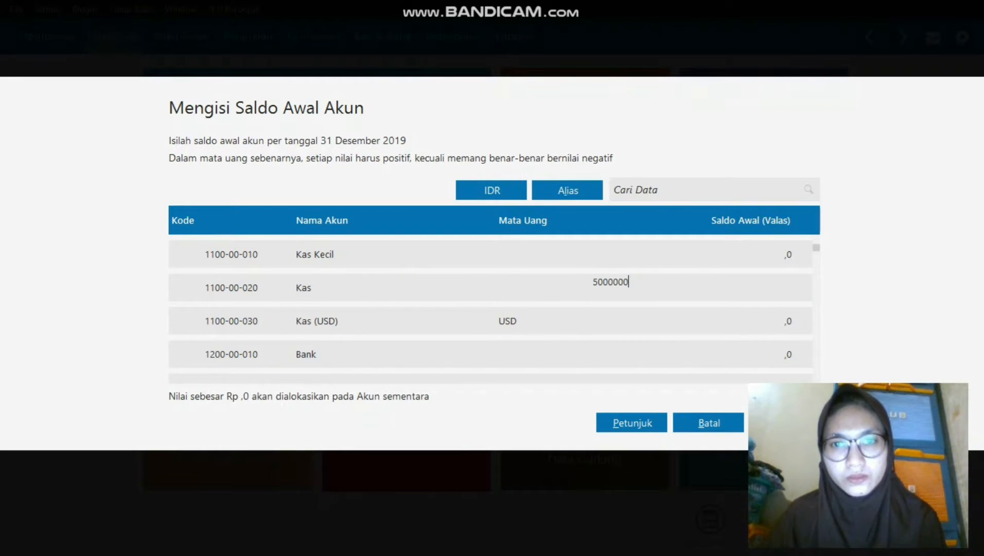
pyautogui.press('Return')
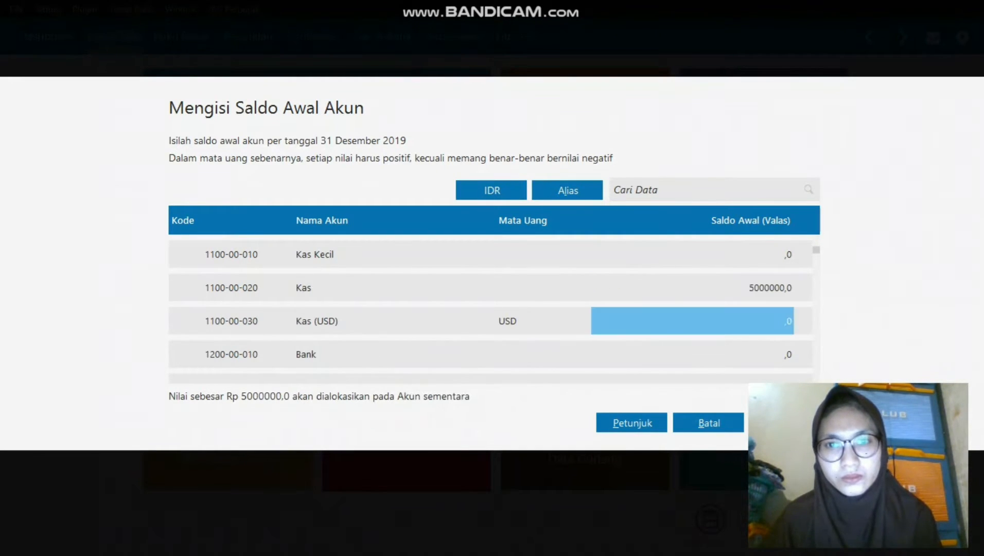
pyautogui.press('Return')
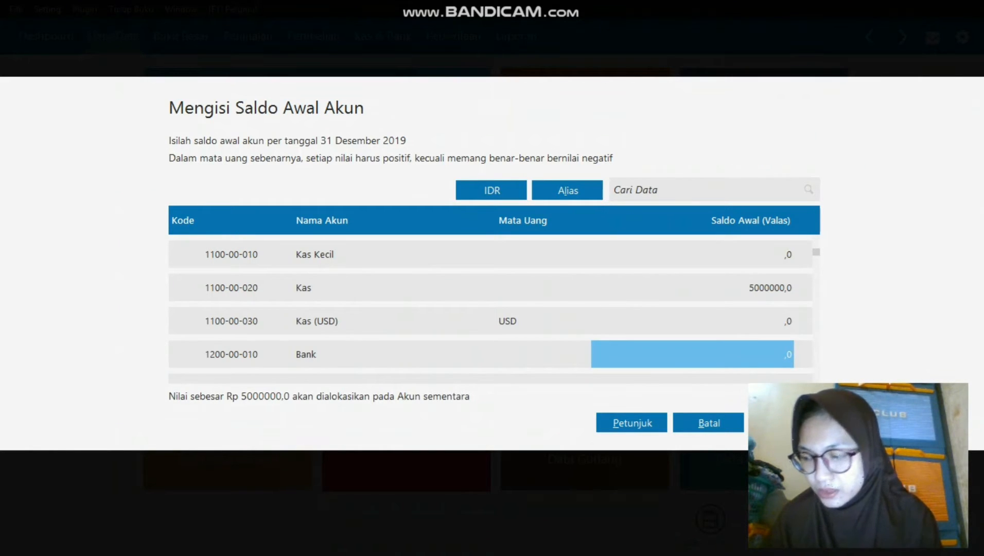
pyautogui.write('50000000')
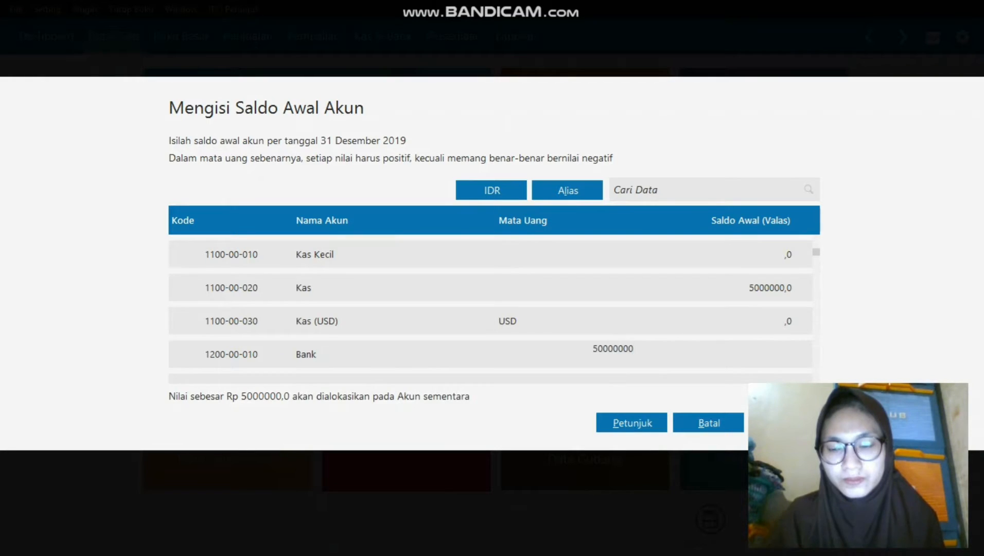
pyautogui.press('Return')
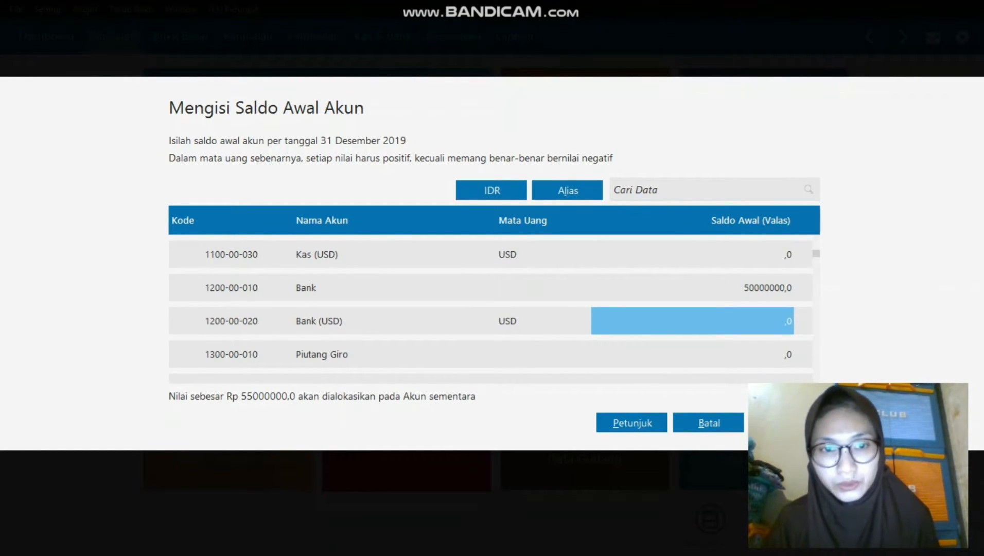
pyautogui.press('Down')
pyautogui.press('Down')
pyautogui.write('15000')
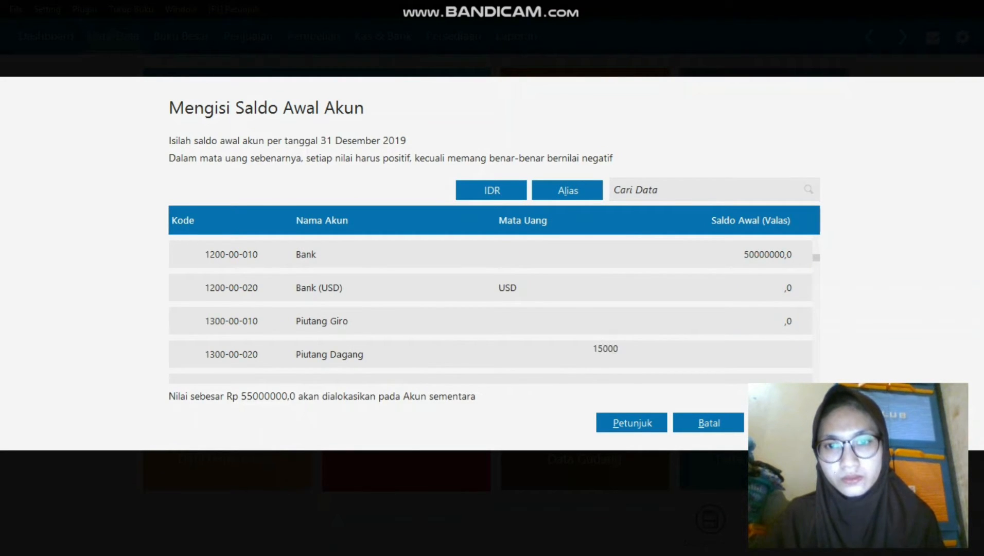
pyautogui.write('000')
pyautogui.press('Return')
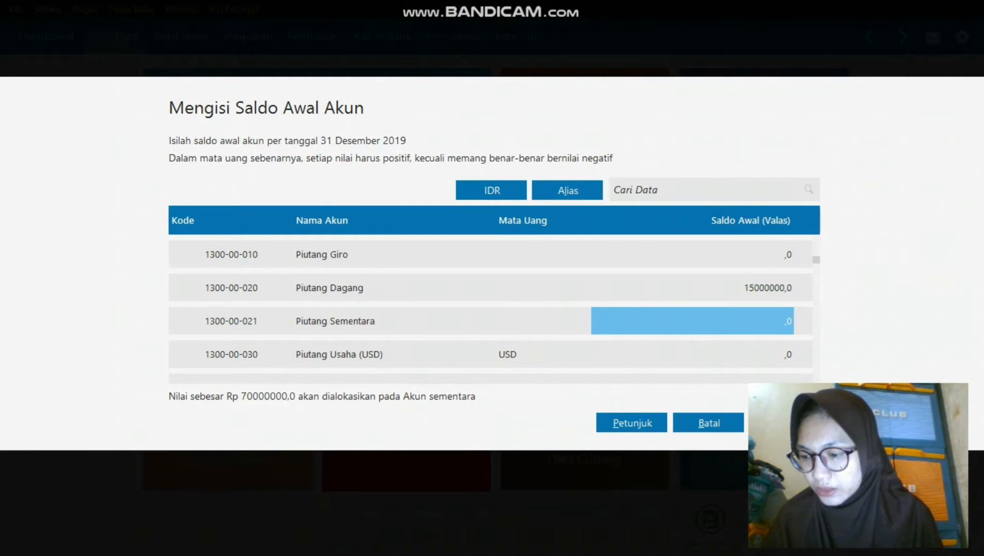
pyautogui.press('Down')
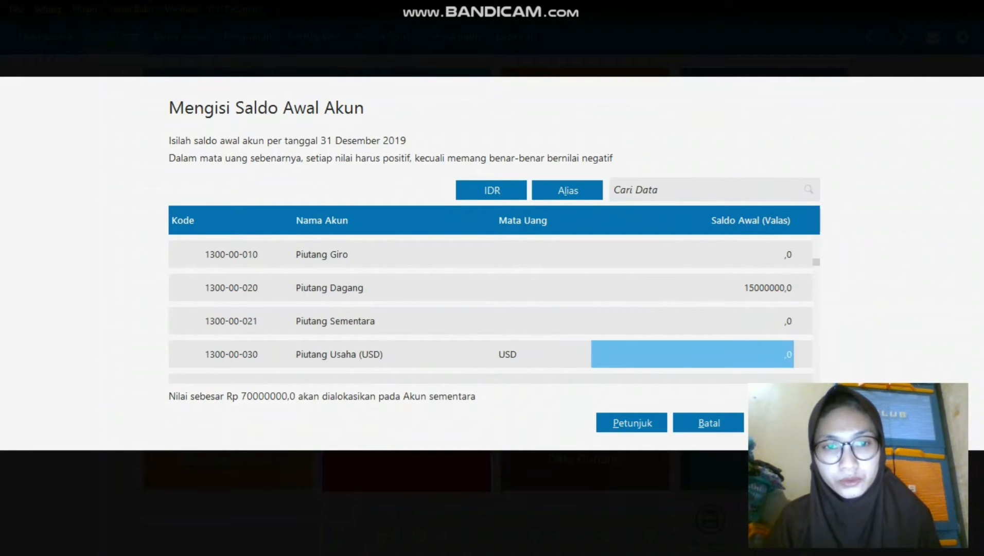
pyautogui.press('Down')
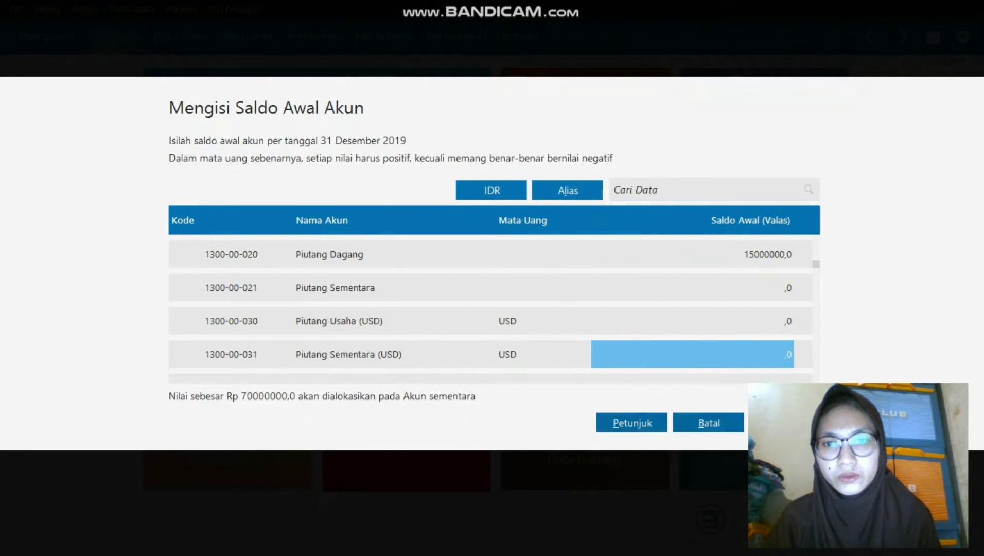
pyautogui.click(709, 422)
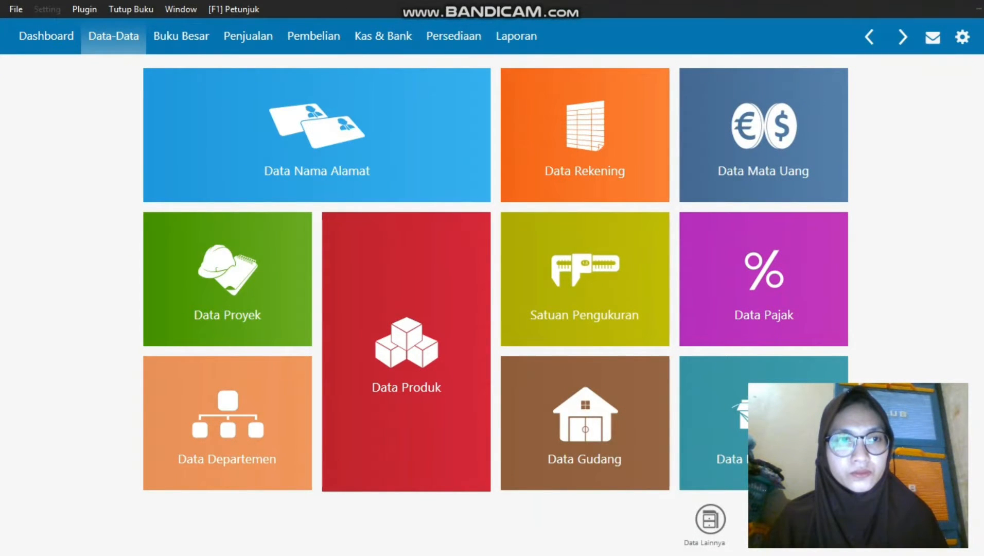
# Open Daftar Akun in table view and scroll down to the Persediaan Barang Dagang inventory accounts.
pyautogui.moveTo(585, 139)
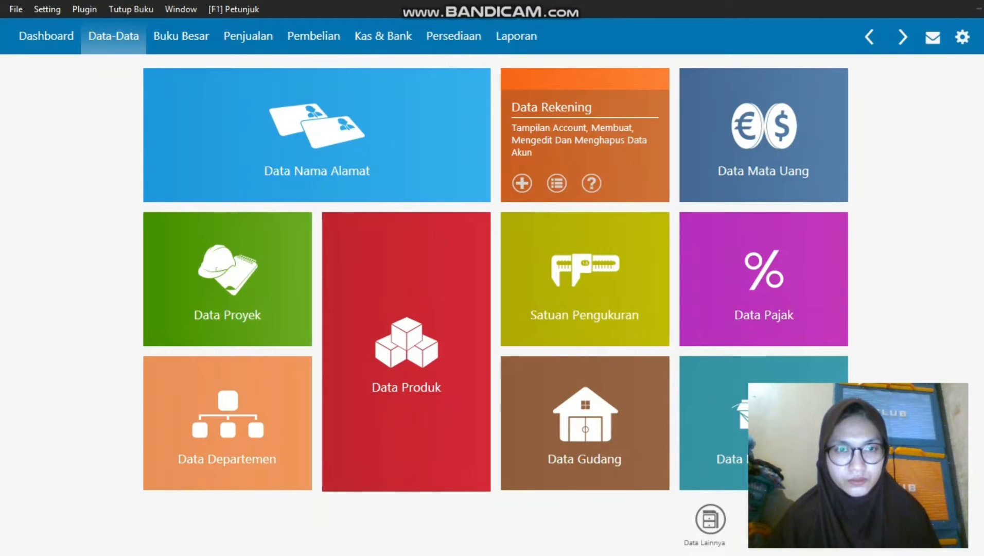
pyautogui.click(556, 183)
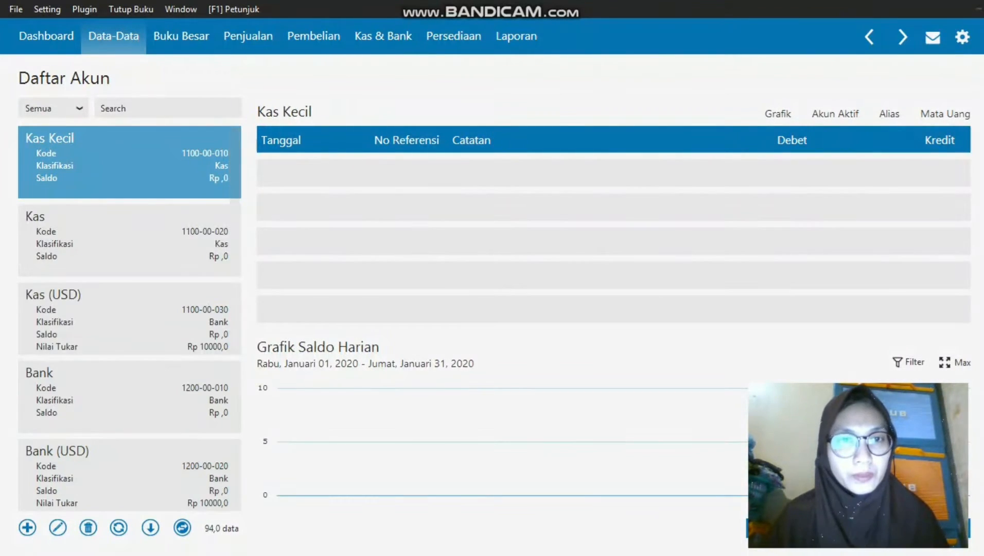
pyautogui.click(182, 527)
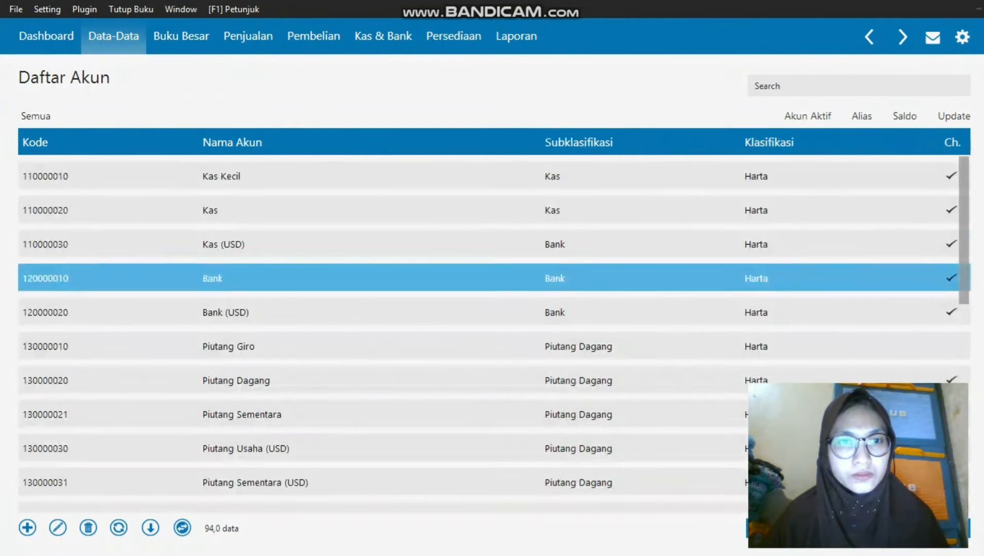
pyautogui.click(495, 377)
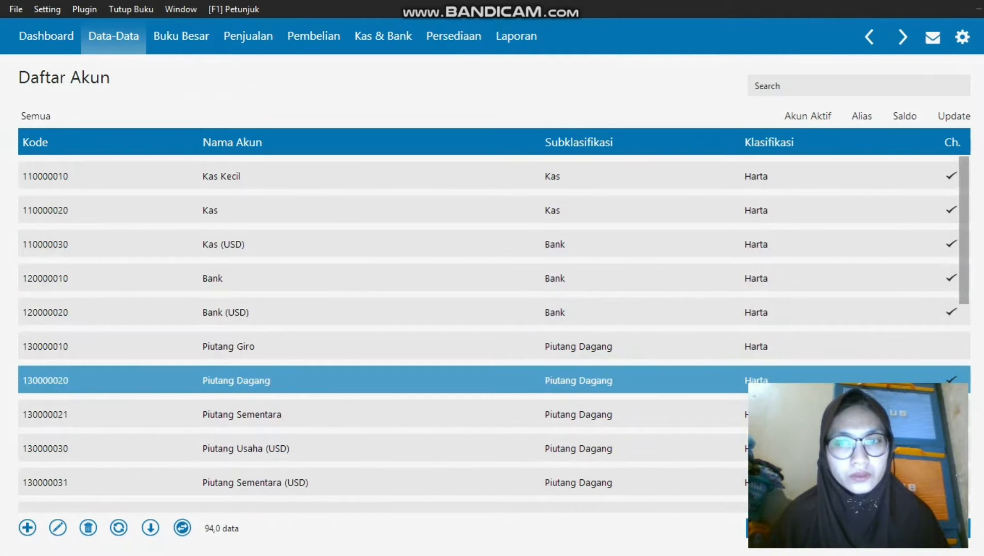
pyautogui.scroll(-2, 494, 377)
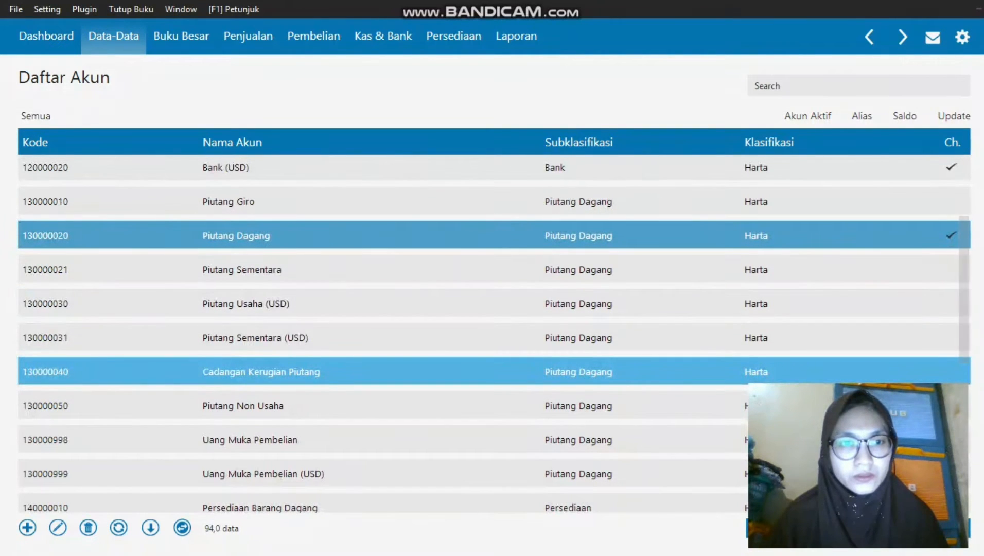
pyautogui.scroll(-2, 494, 378)
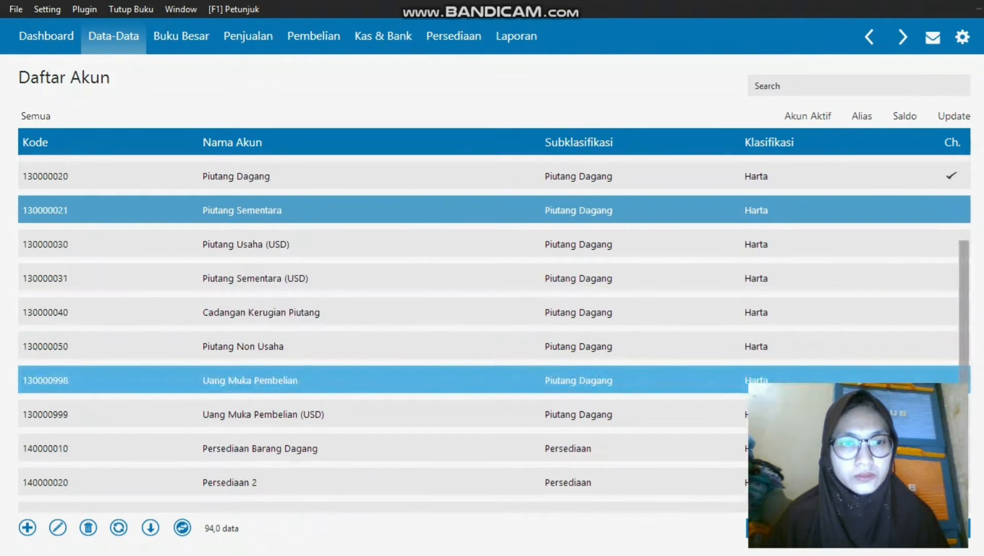
pyautogui.scroll(-2, 444, 374)
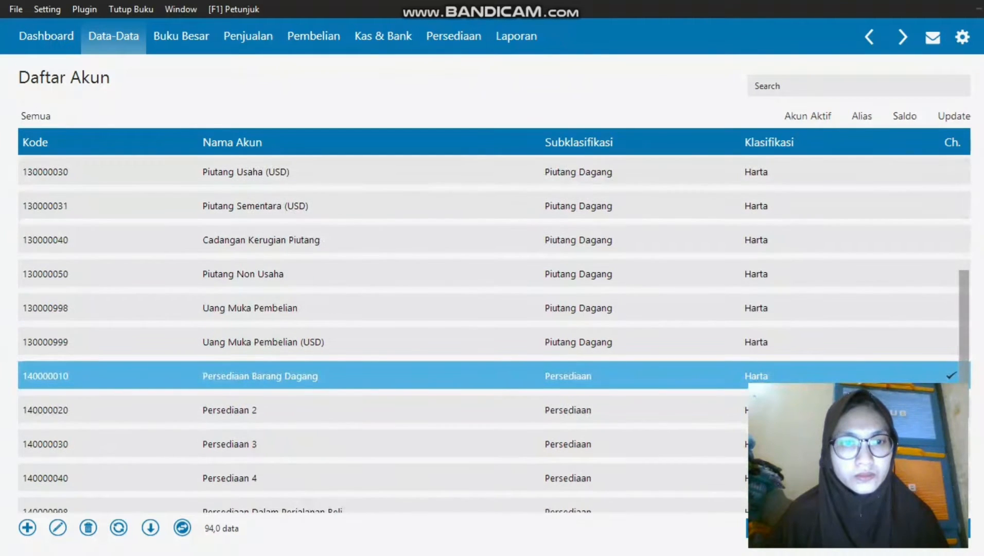
# Rename account 140000010 from Persediaan Barang Dagang to Persediaan Handphone and save it.
pyautogui.rightClick(443, 374)
pyautogui.click(475, 397)
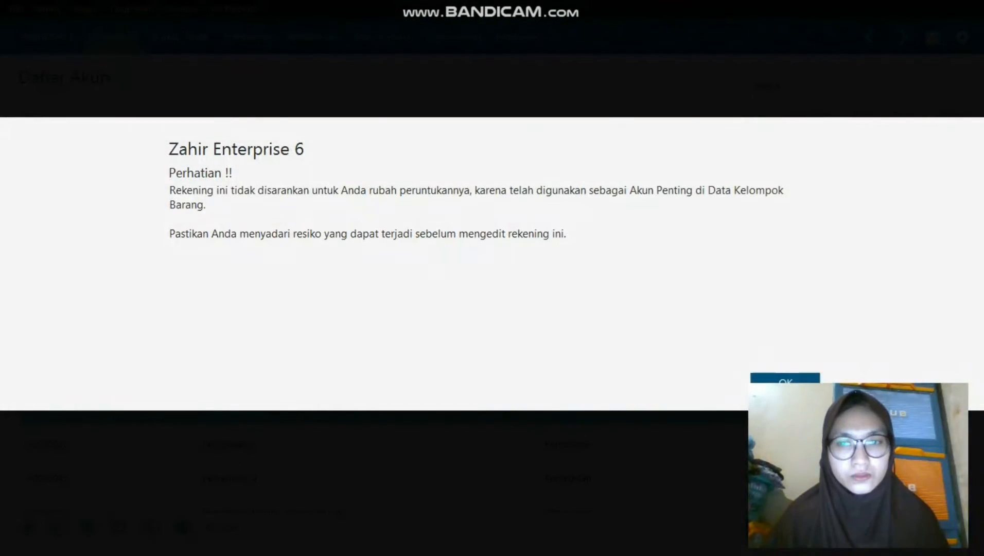
pyautogui.click(785, 383)
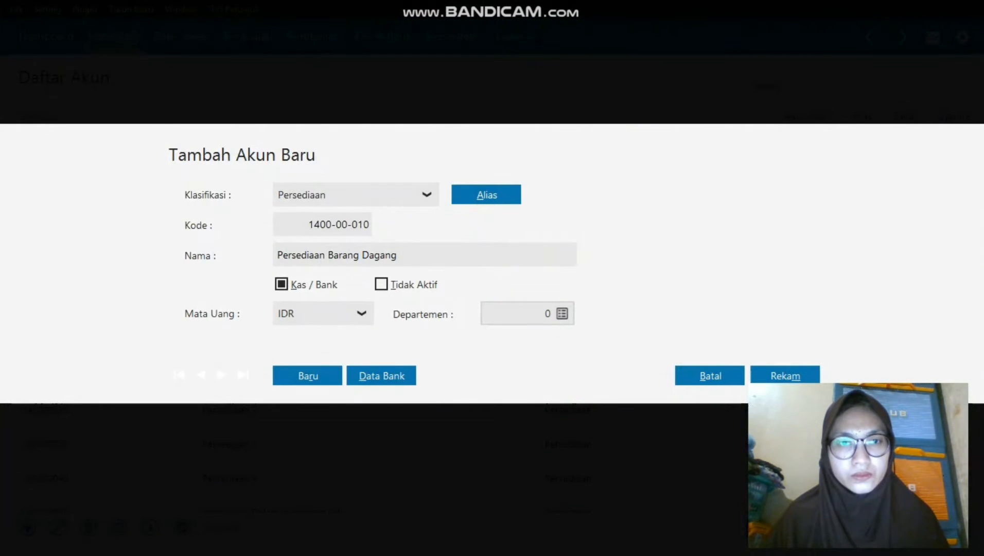
pyautogui.doubleClick(380, 255)
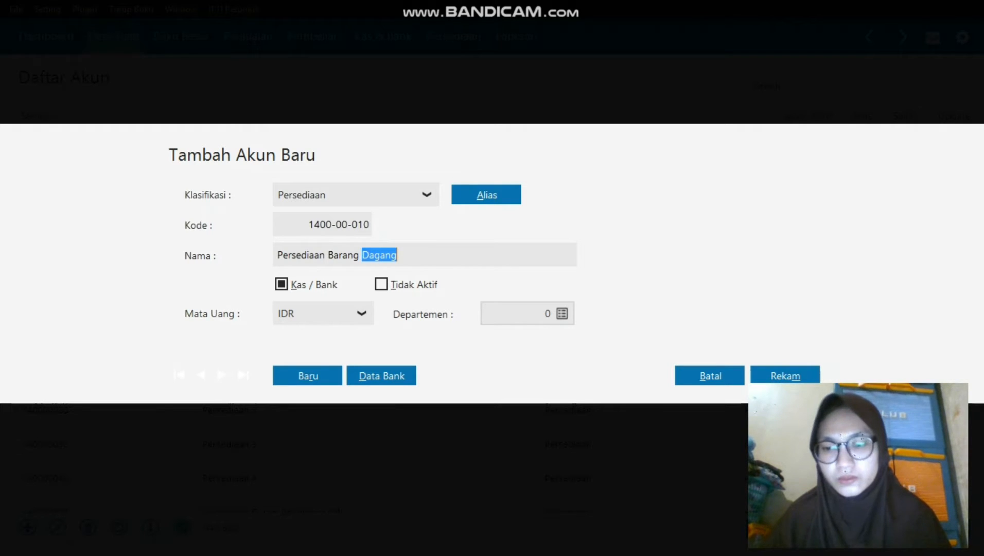
pyautogui.press('BackSpace')
pyautogui.press('BackSpace')
pyautogui.press('BackSpace')
pyautogui.press('BackSpace')
pyautogui.press('BackSpace')
pyautogui.press('BackSpace')
pyautogui.press('BackSpace')
pyautogui.press('BackSpace')
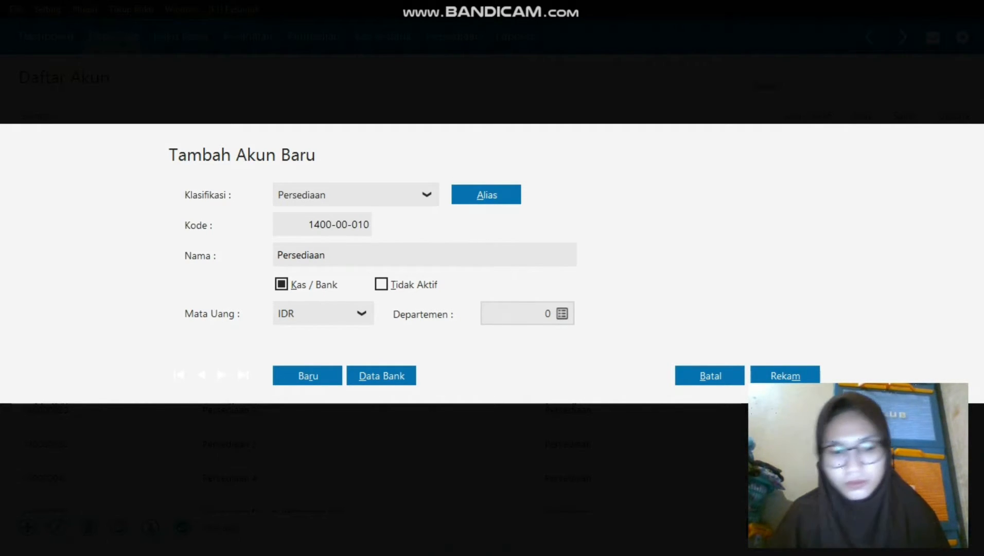
pyautogui.write('Handphone')
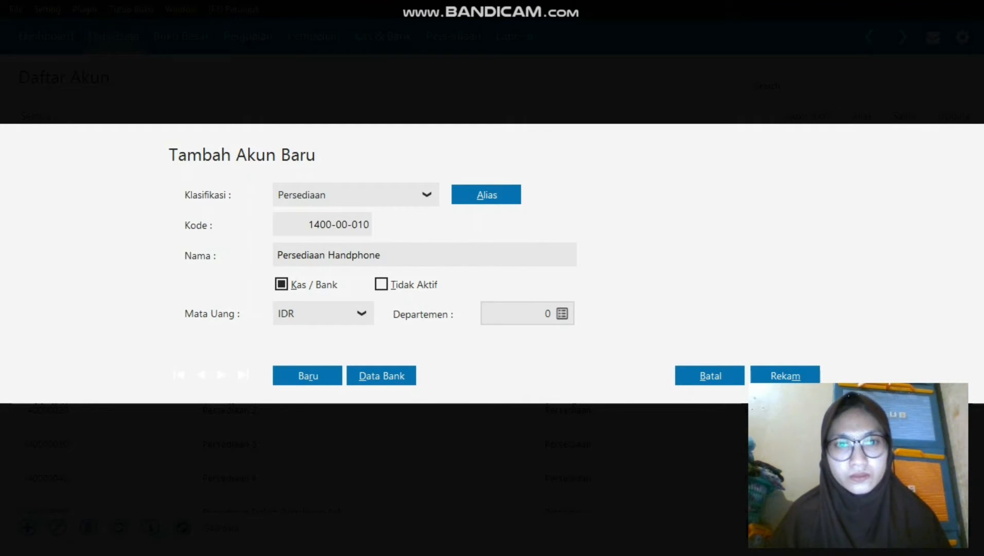
pyautogui.click(786, 376)
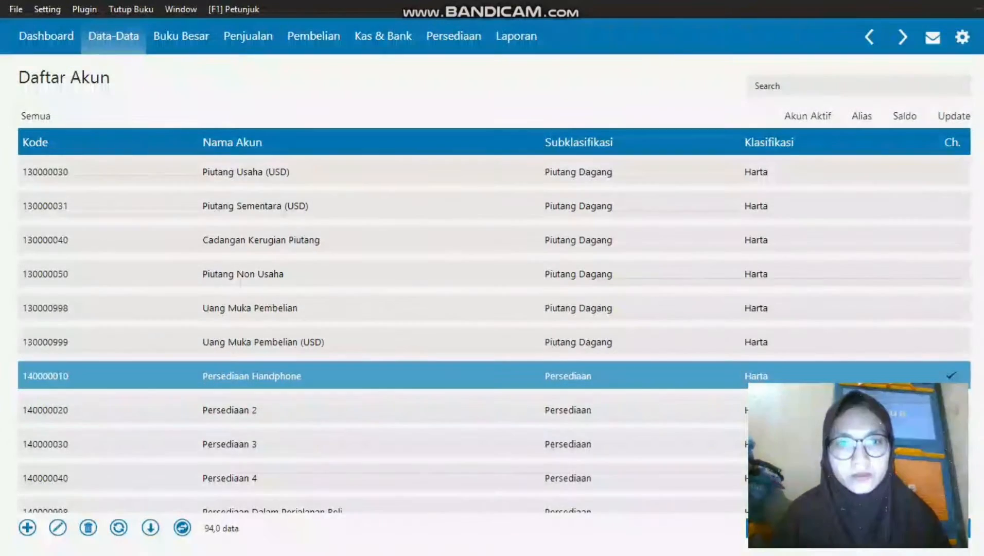
# Rename account 140000020 from Persediaan 2 to Persediaan Casing Handphone, tick Kas / Bank, and save.
pyautogui.rightClick(300, 405)
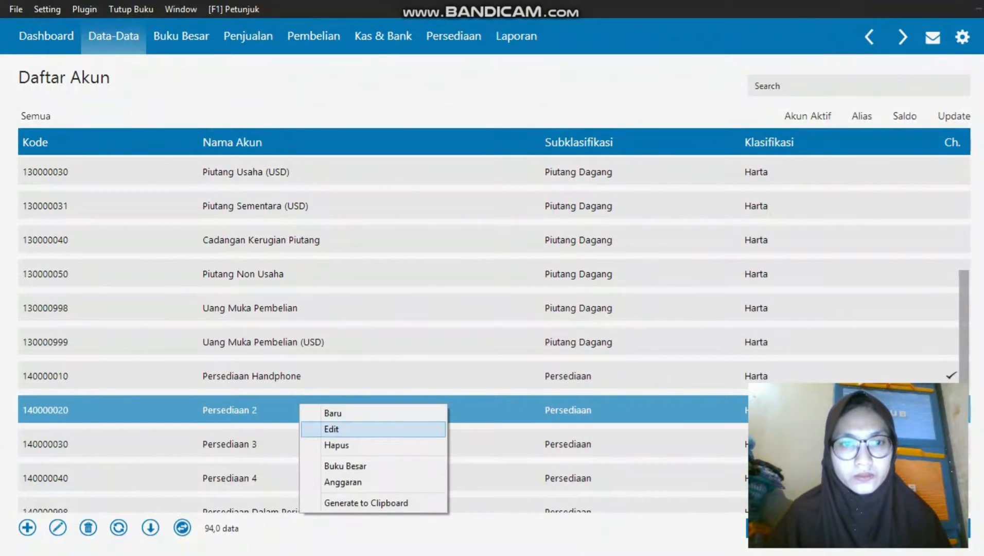
pyautogui.click(331, 429)
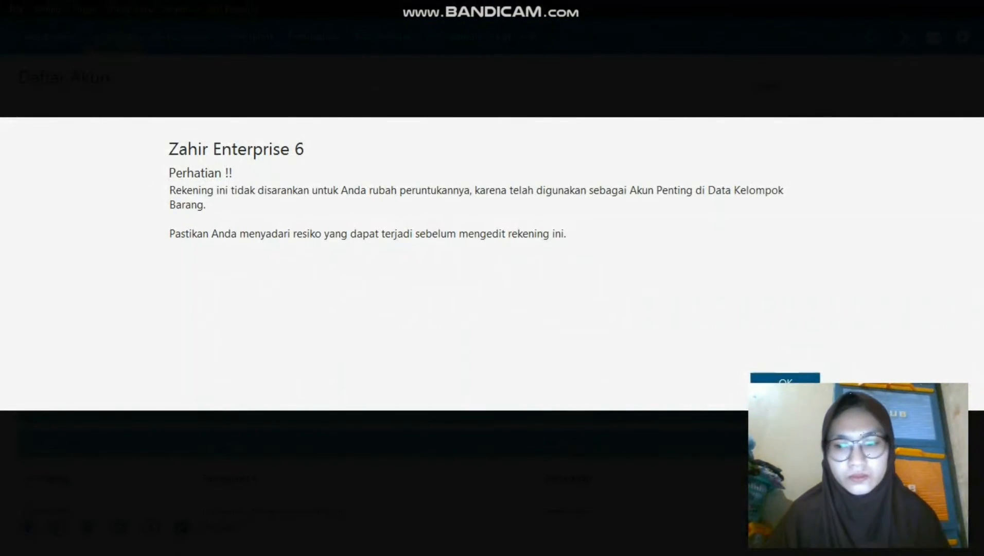
pyautogui.click(786, 384)
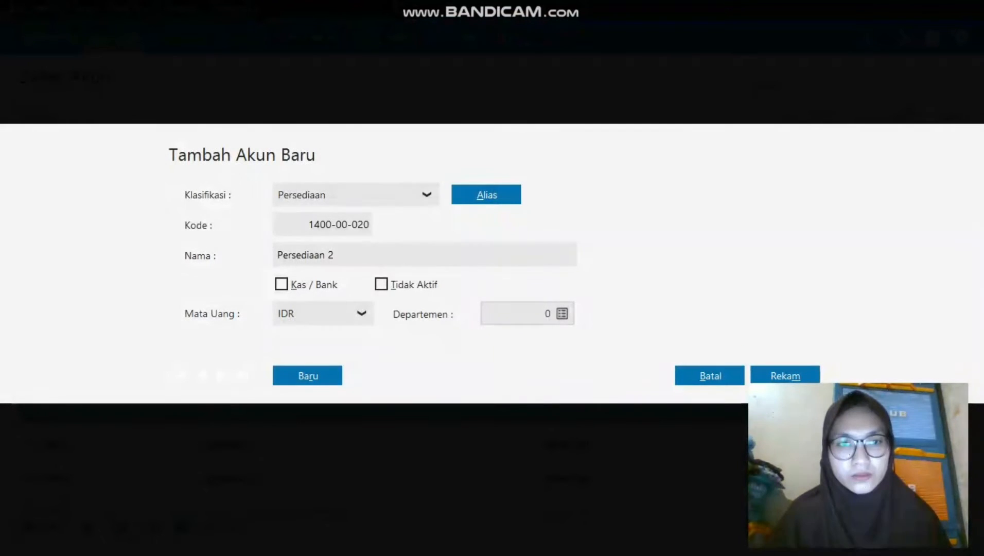
pyautogui.click(336, 255)
pyautogui.click(335, 255)
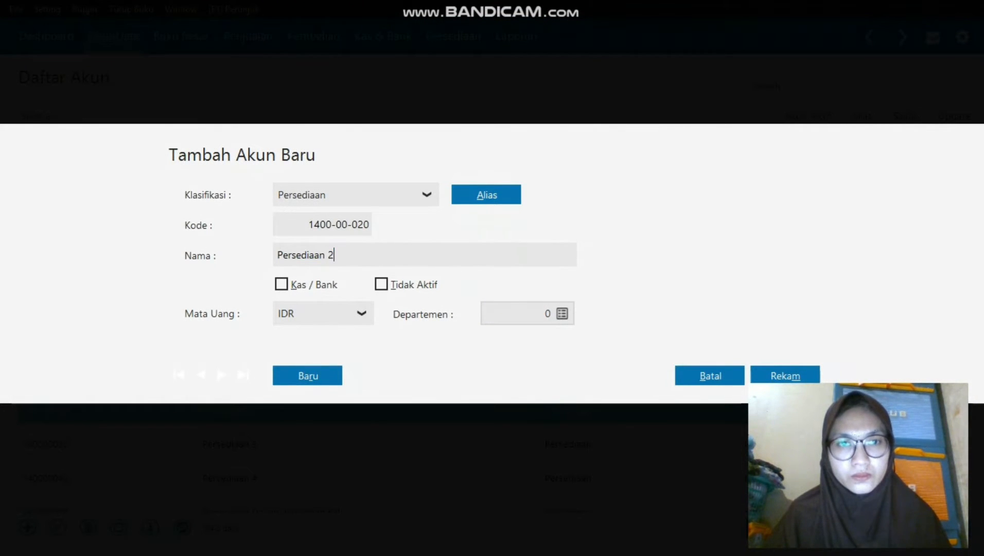
pyautogui.press('BackSpace')
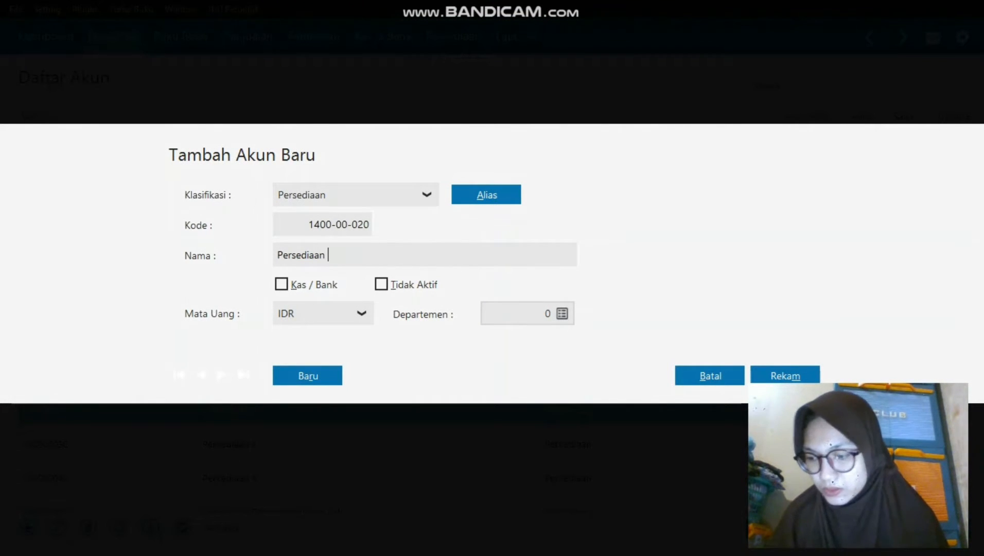
pyautogui.write('Cas')
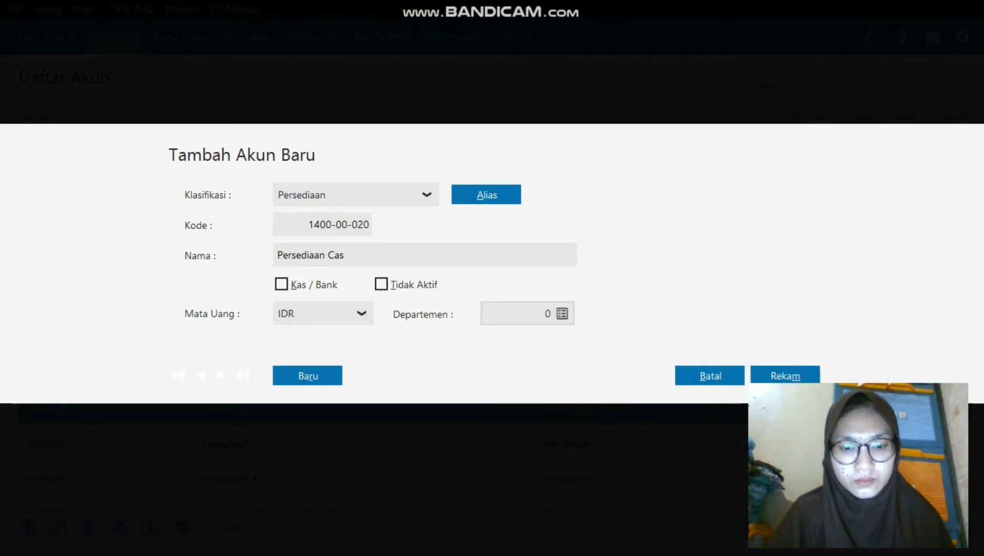
pyautogui.write('i')
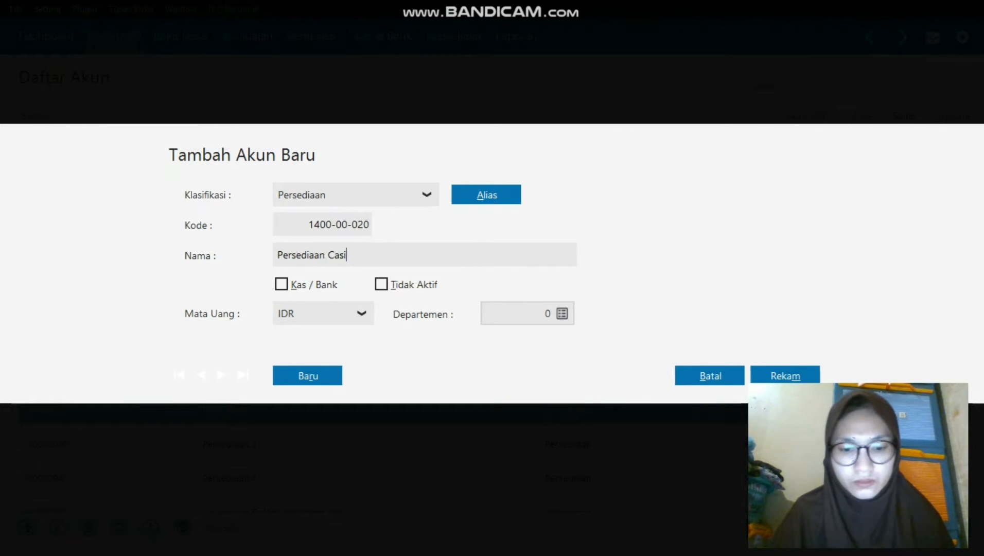
pyautogui.write('ng Hand')
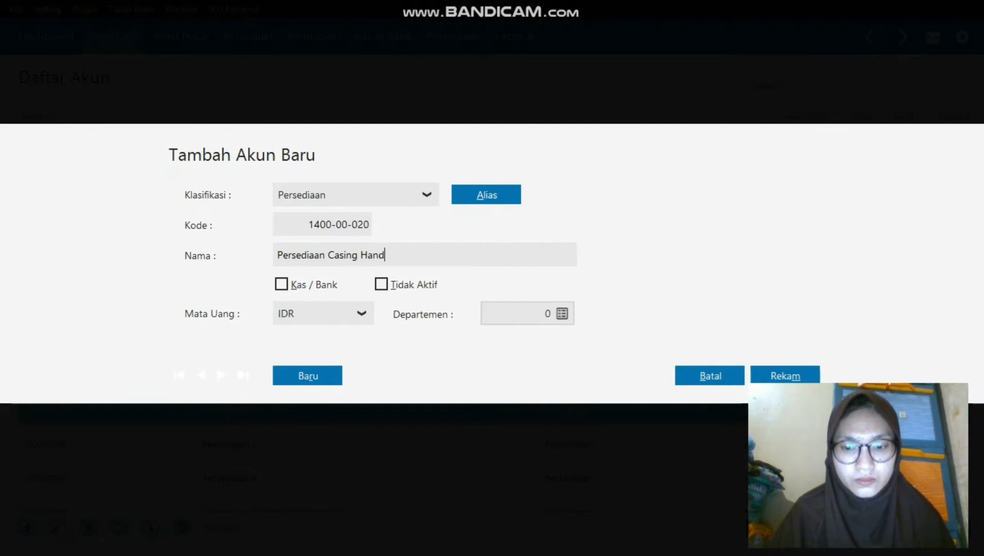
pyautogui.write('phone')
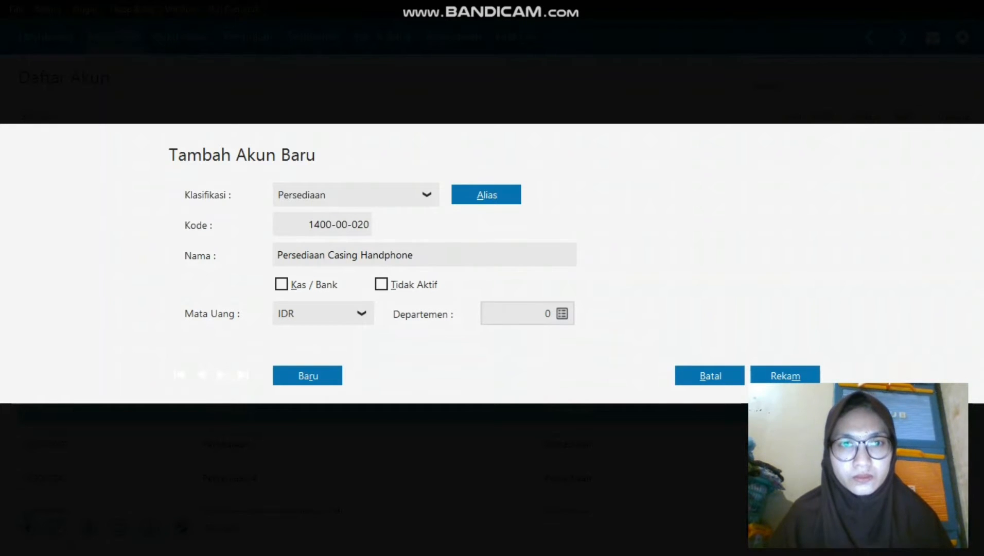
pyautogui.click(281, 284)
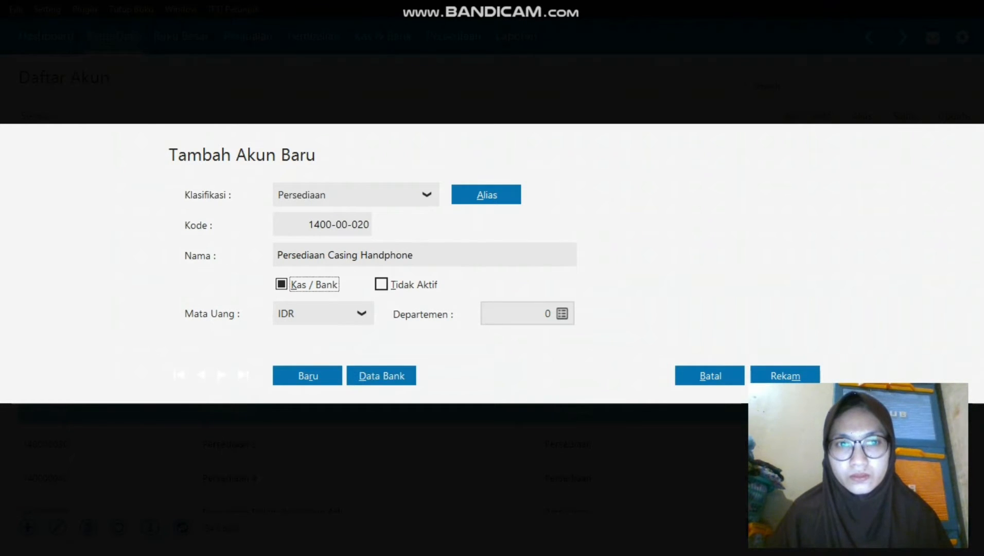
pyautogui.click(784, 376)
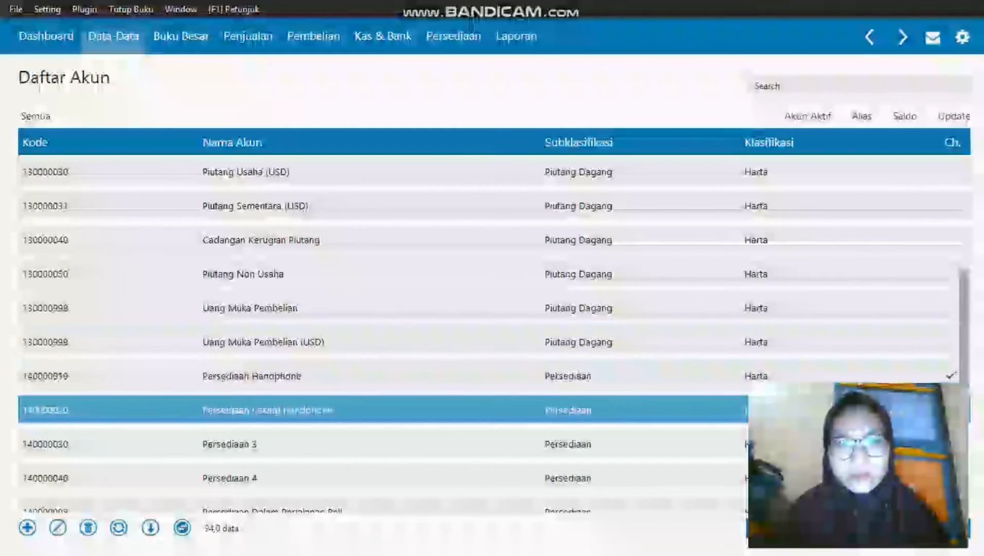
pyautogui.rightClick(321, 437)
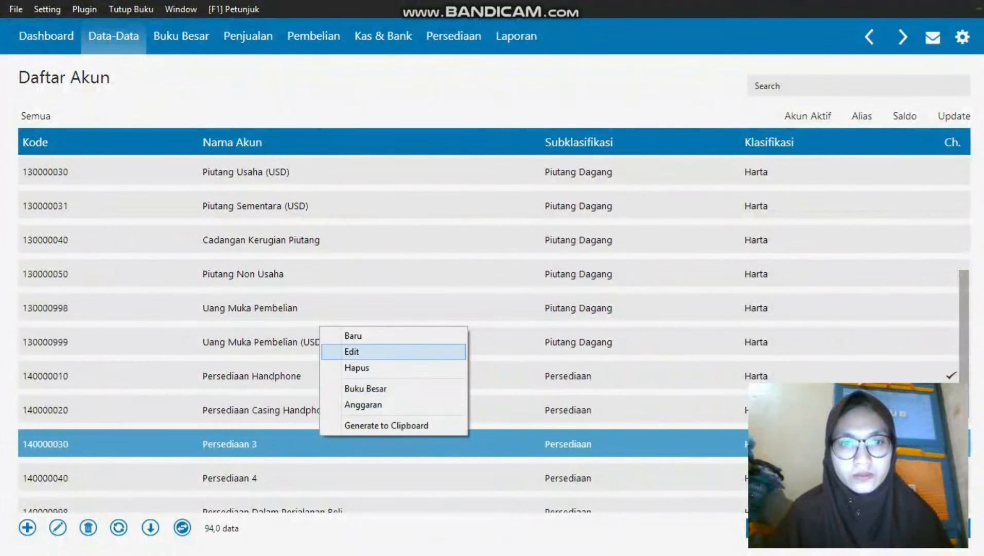
pyautogui.click(352, 351)
pyautogui.click(785, 382)
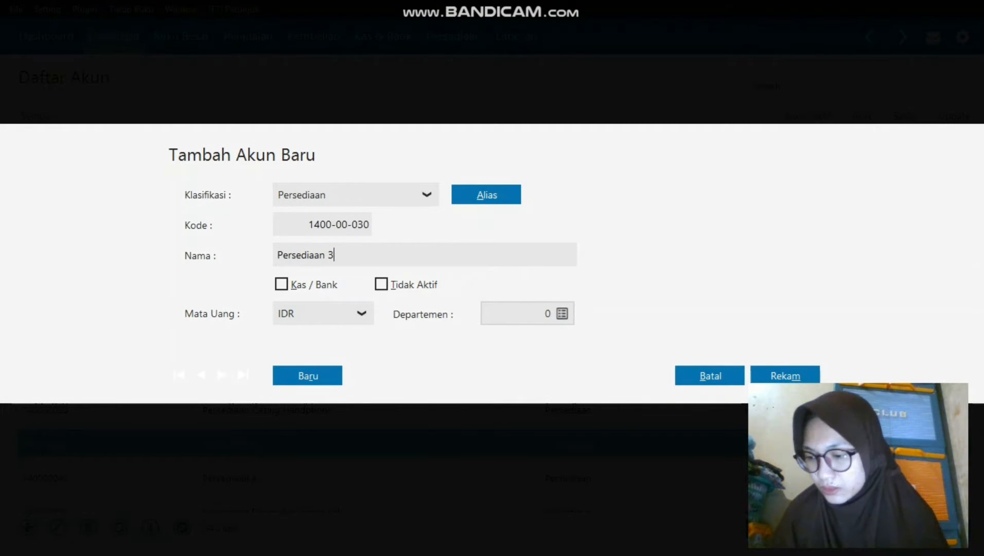
pyautogui.press('BackSpace')
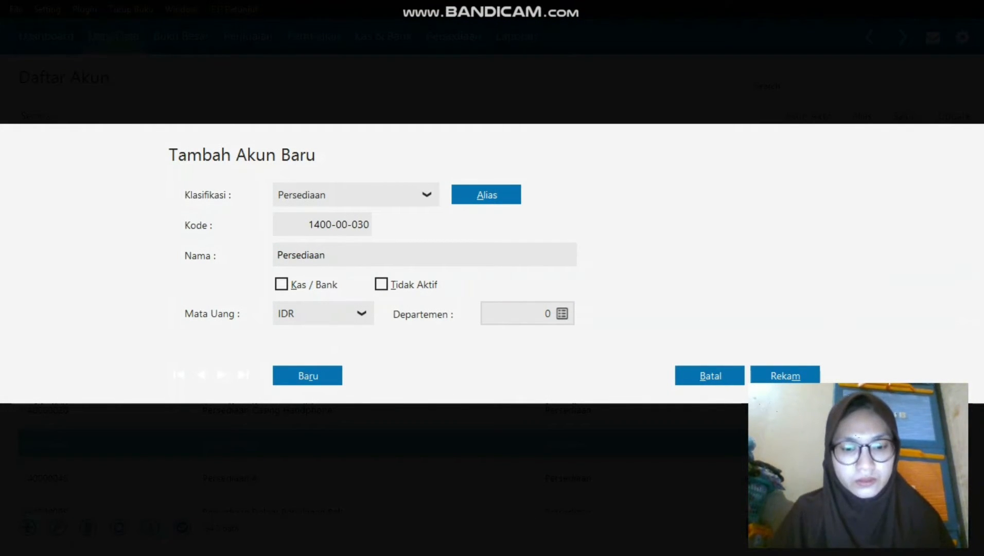
pyautogui.write('Batera')
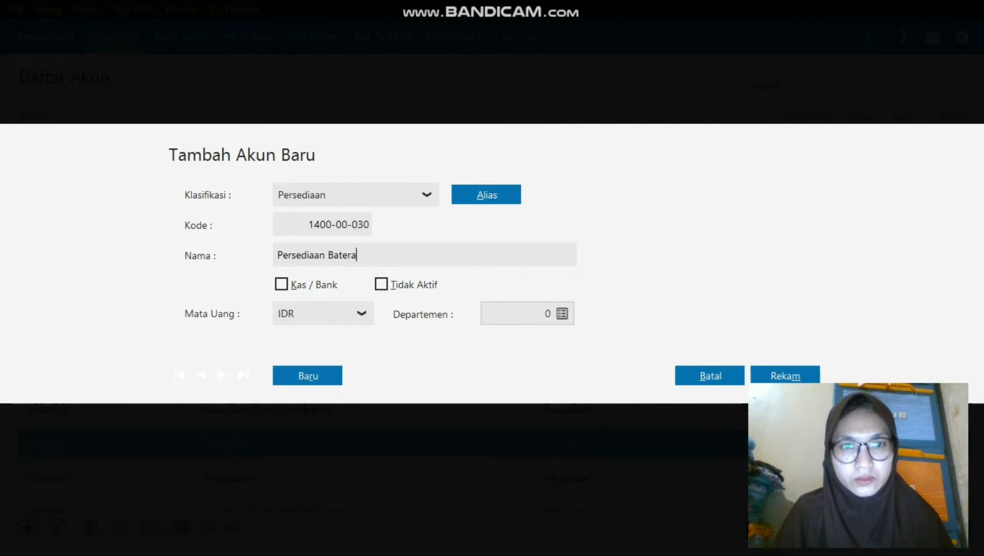
pyautogui.write('i Hand')
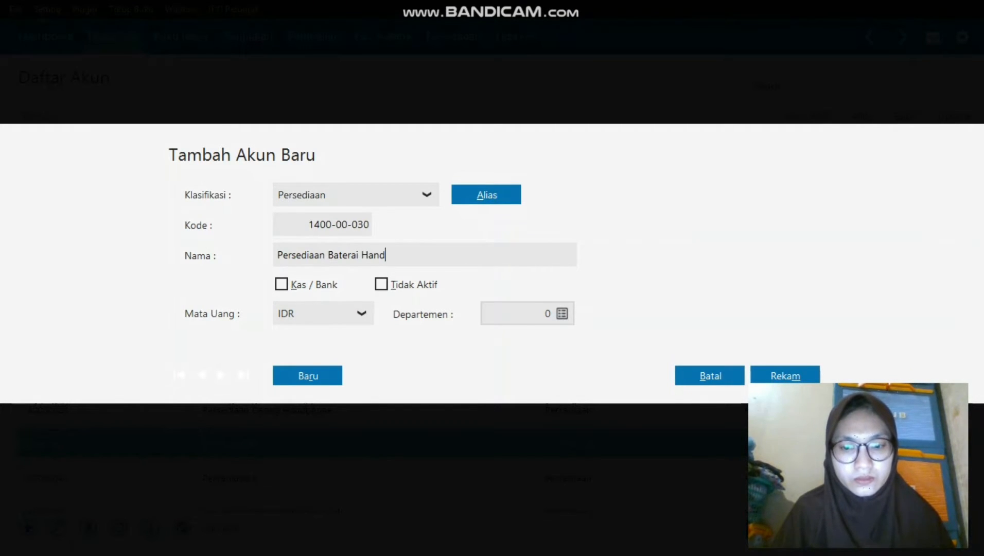
pyautogui.write('phone')
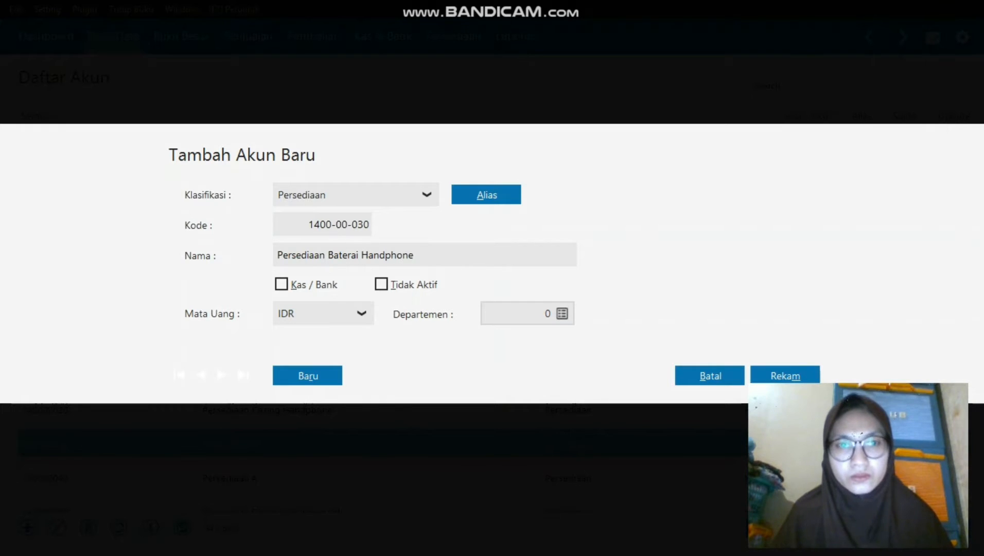
pyautogui.click(281, 284)
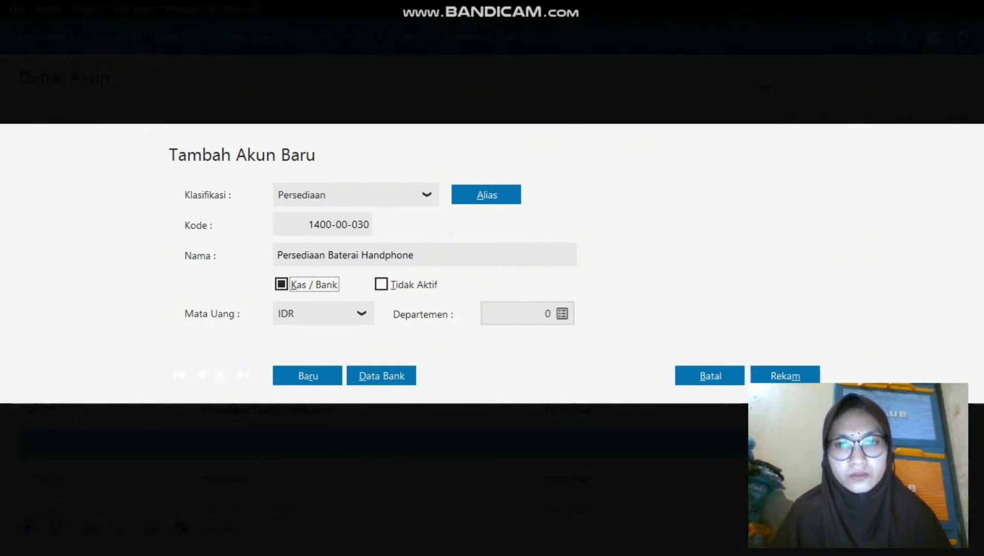
pyautogui.click(785, 375)
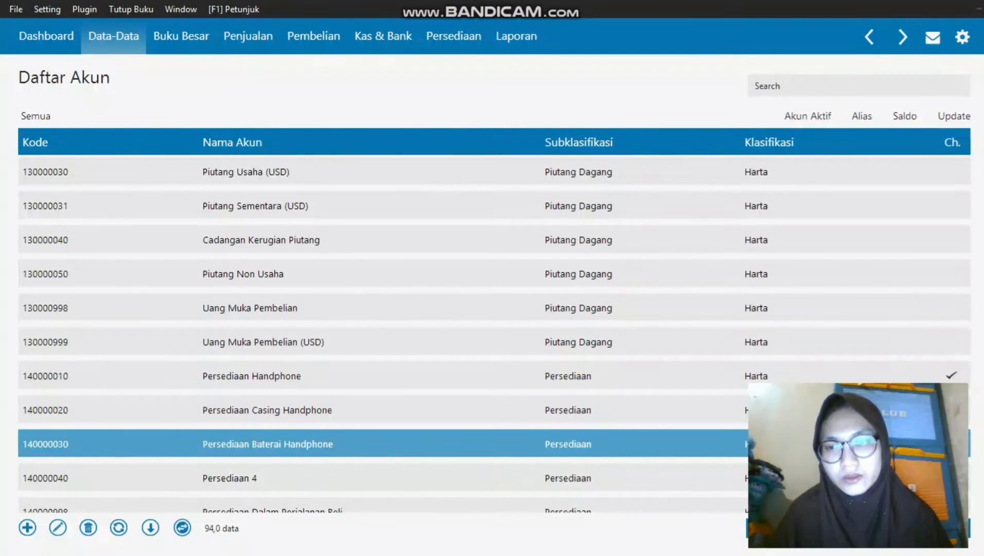
pyautogui.moveTo(492, 555)
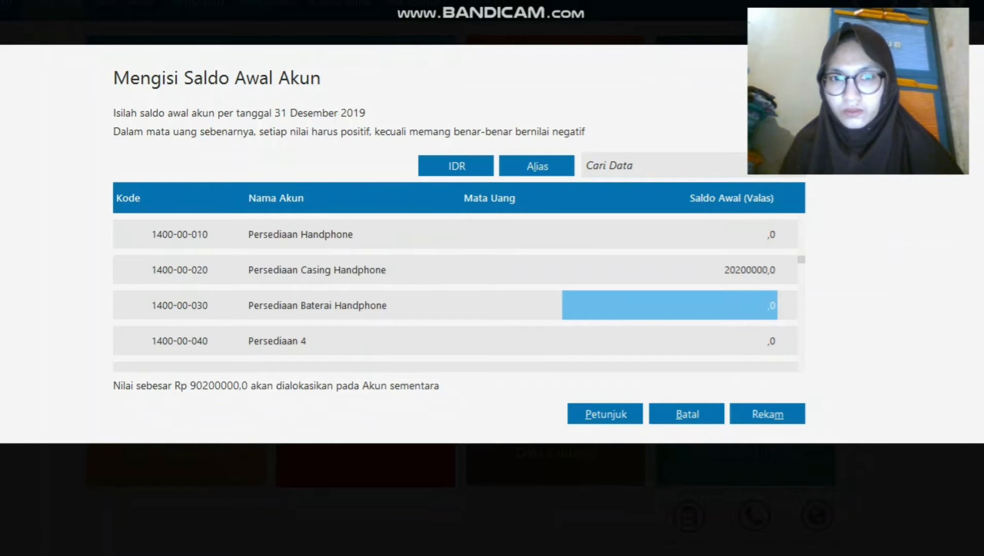
# Enter inventory opening balances: Handphone 20200000, Casing Handphone 1500000, Baterai Handphone 750000.
pyautogui.click(669, 270)
pyautogui.press('Up')
pyautogui.press('Up')
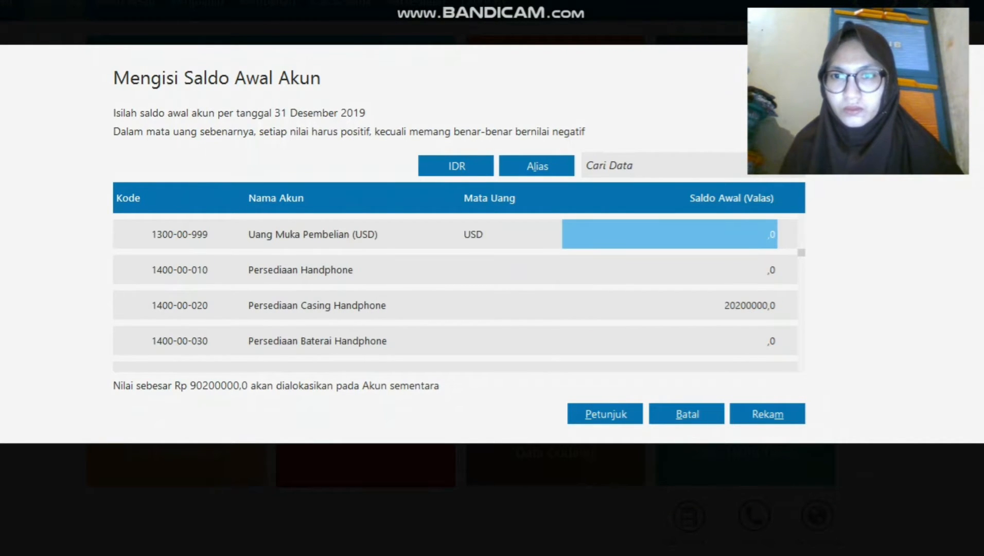
pyautogui.press('Down')
pyautogui.write('202')
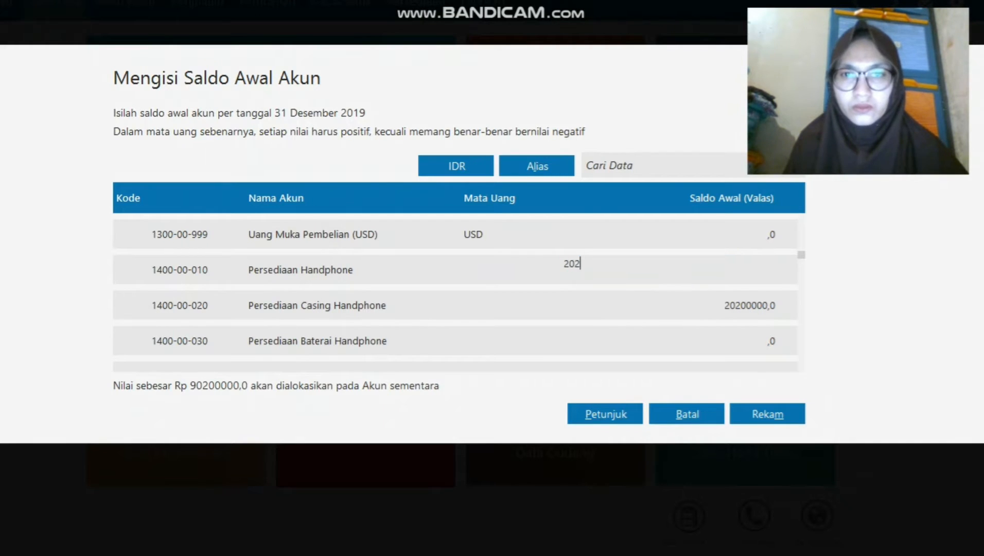
pyautogui.write('00000')
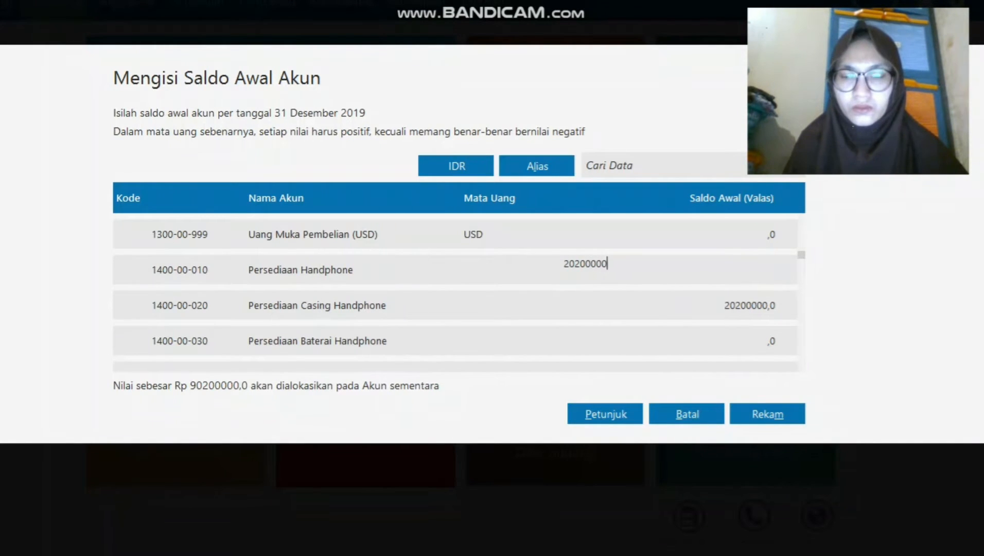
pyautogui.press('Return')
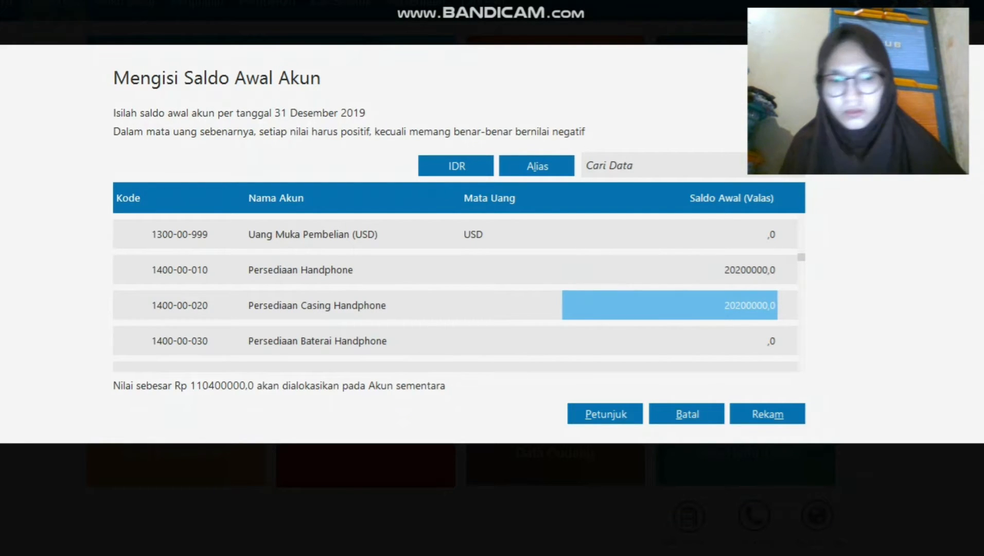
pyautogui.write('1.500.0')
pyautogui.write('00')
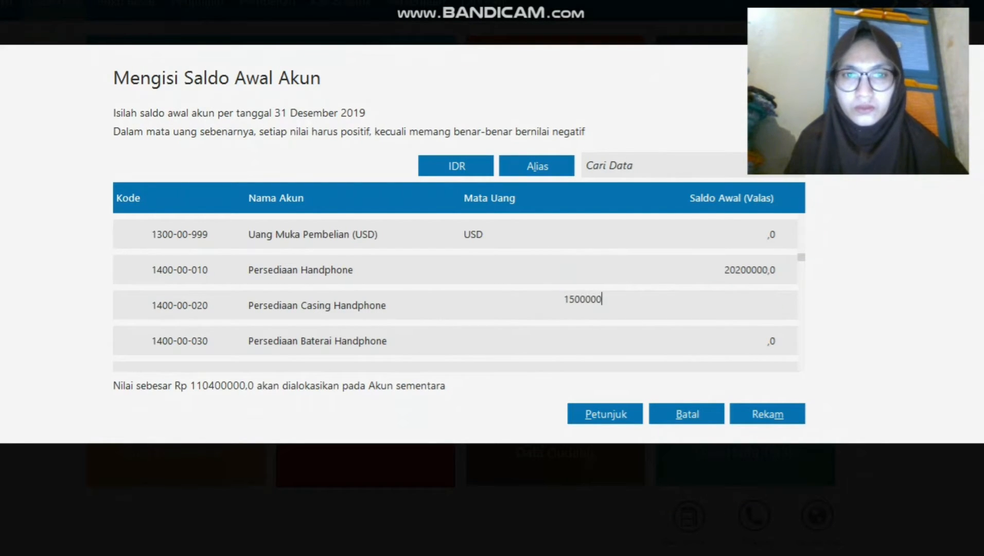
pyautogui.press('Return')
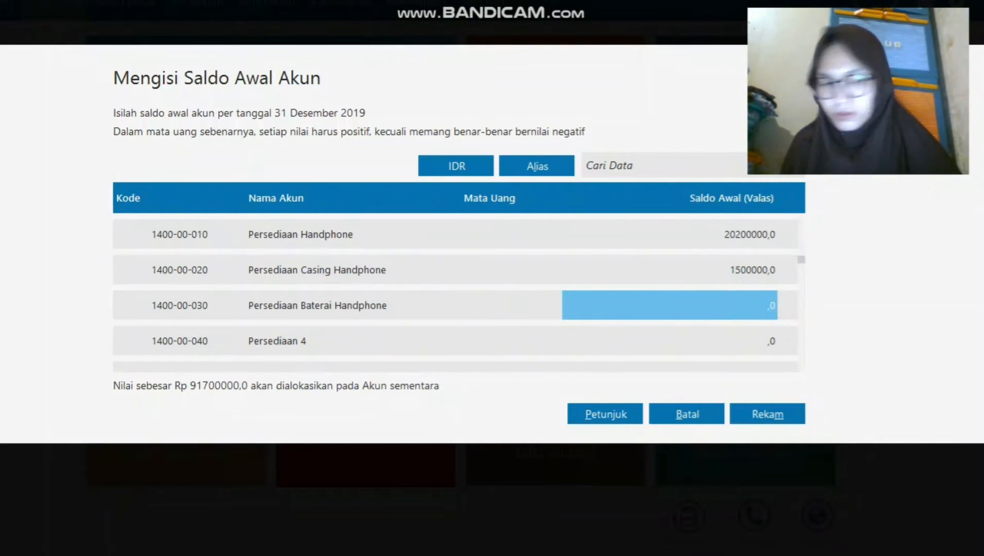
pyautogui.press('BackSpace')
pyautogui.write('7500')
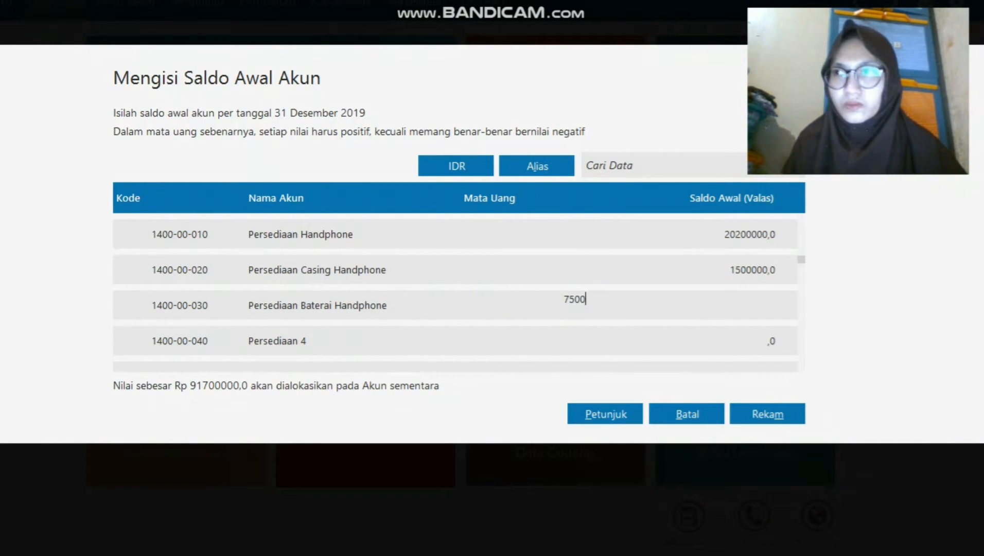
pyautogui.write('00')
pyautogui.press('Return')
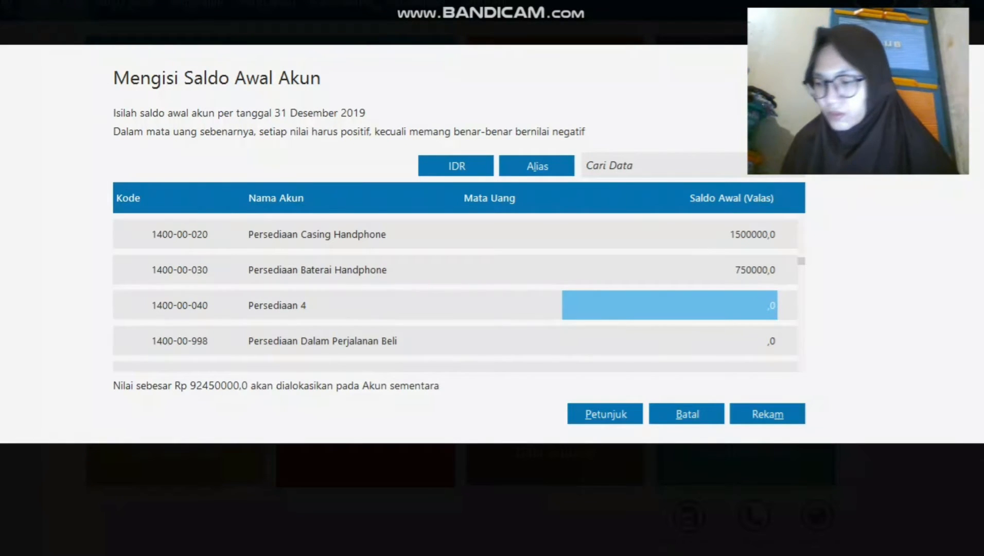
# Enter 120000000 as the Kendaraan opening balance.
pyautogui.press('Return')
pyautogui.press('Return')
pyautogui.press('Return')
pyautogui.press('Return')
pyautogui.press('Return')
pyautogui.press('Return')
pyautogui.press('Return')
pyautogui.press('Return')
pyautogui.press('Return')
pyautogui.press('Return')
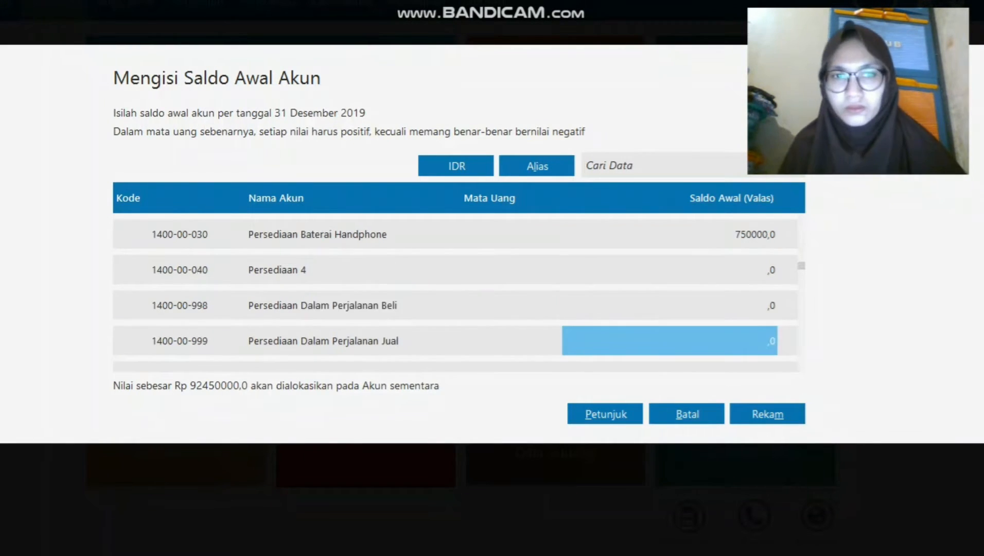
pyautogui.press('Return')
pyautogui.press('Return')
pyautogui.press('Return')
pyautogui.press('Return')
pyautogui.press('Return')
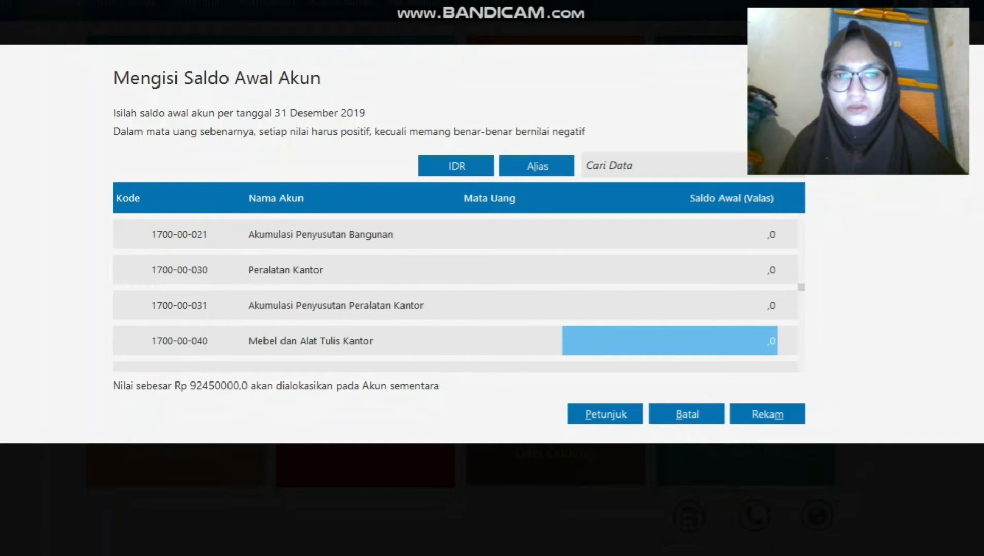
pyautogui.press('Up')
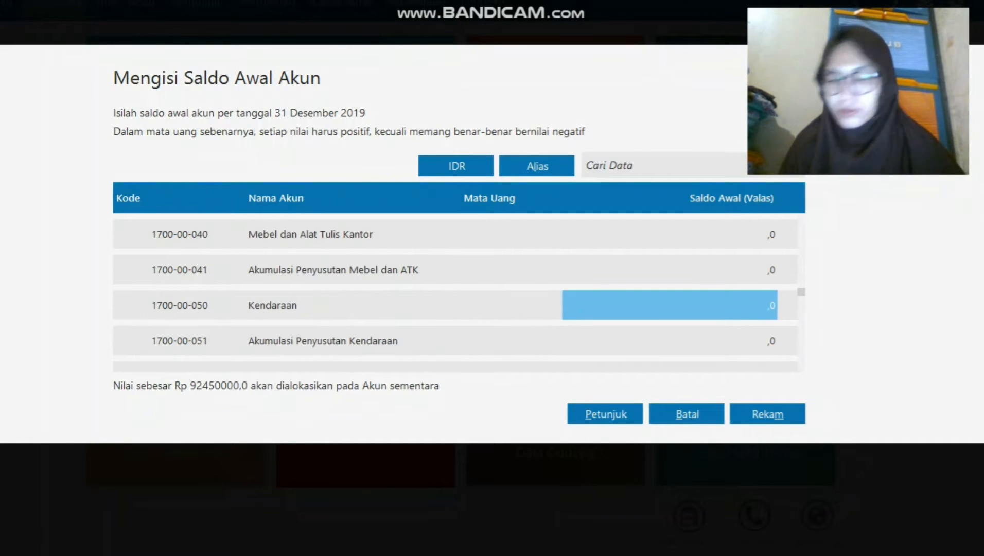
pyautogui.write('13')
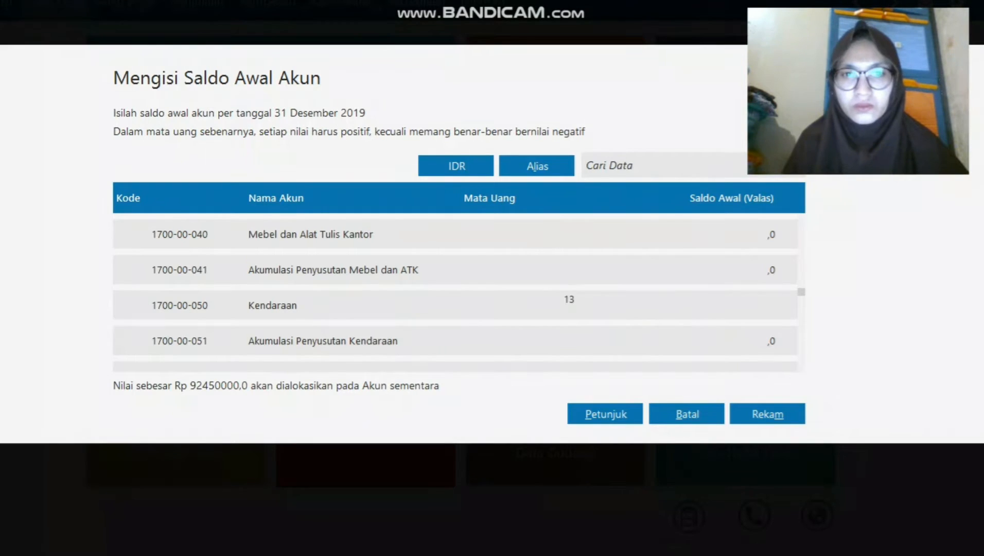
pyautogui.press('BackSpace')
pyautogui.press('BackSpace')
pyautogui.write('12000')
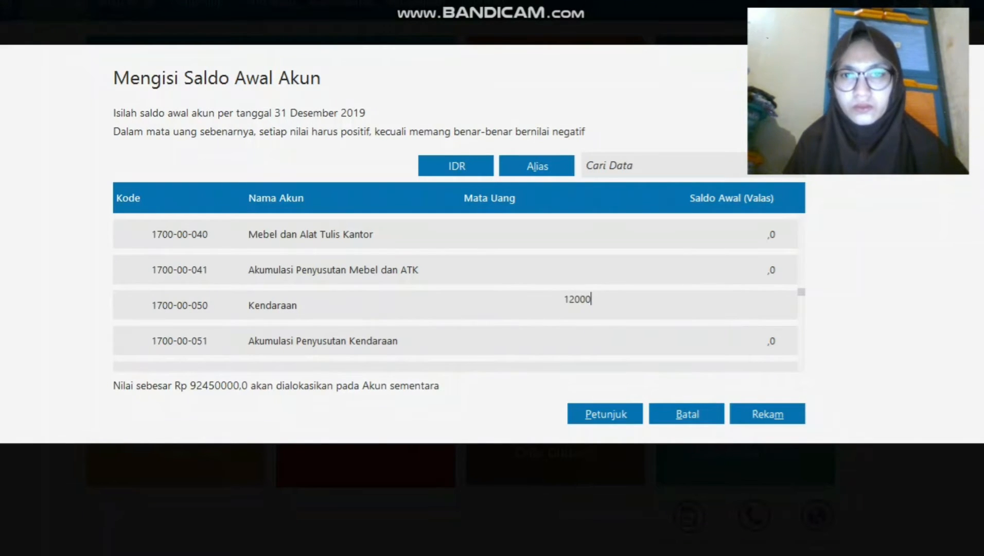
pyautogui.write('0000')
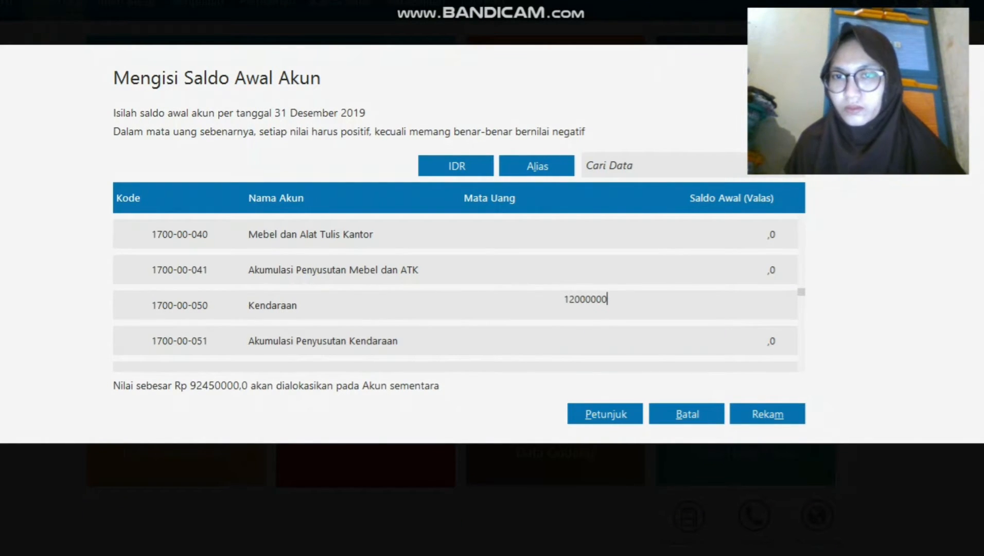
pyautogui.press('Return')
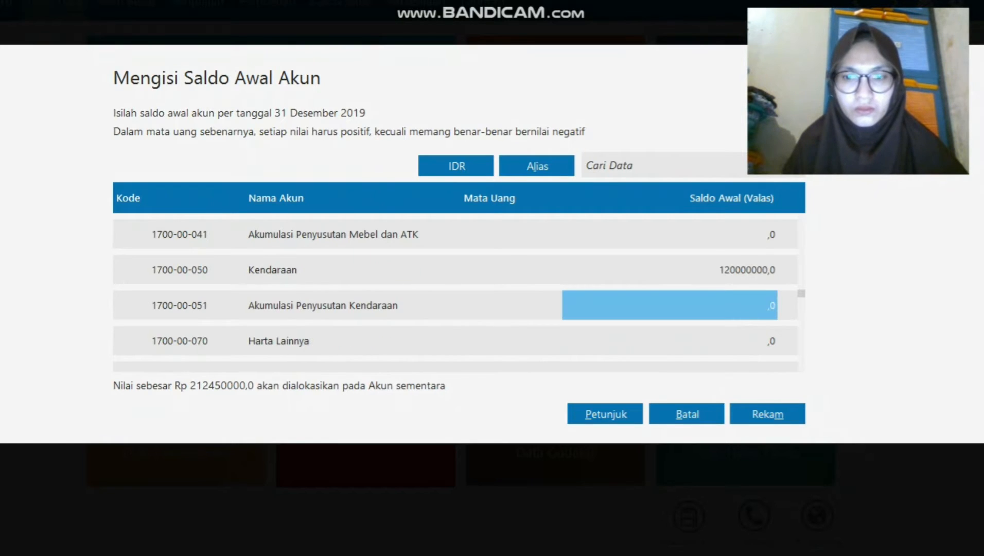
# Enter -12000000 for Akumulasi Penyusutan Kendaraan and move down to Hutang Dagang.
pyautogui.write('-12')
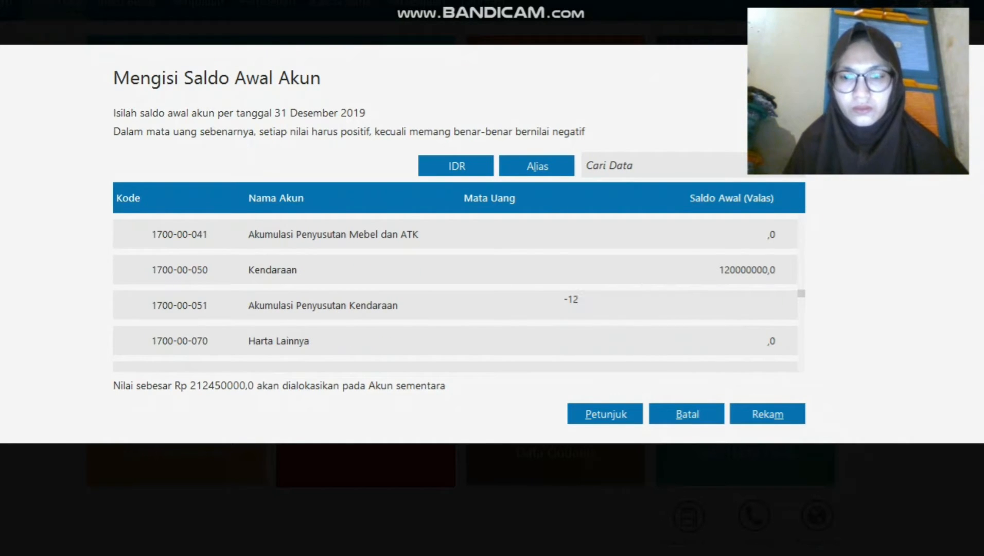
pyautogui.write('000000')
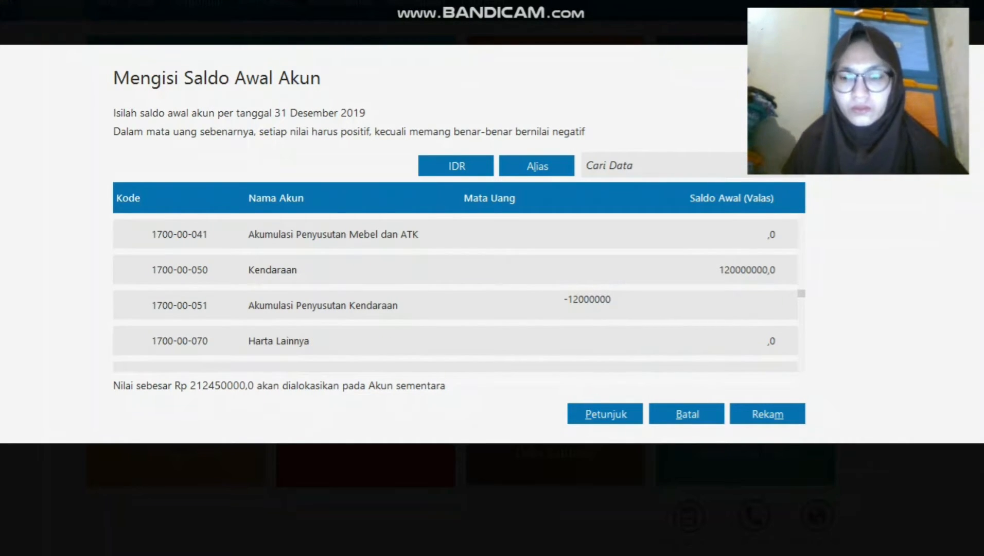
pyautogui.press('Return')
pyautogui.press('Down')
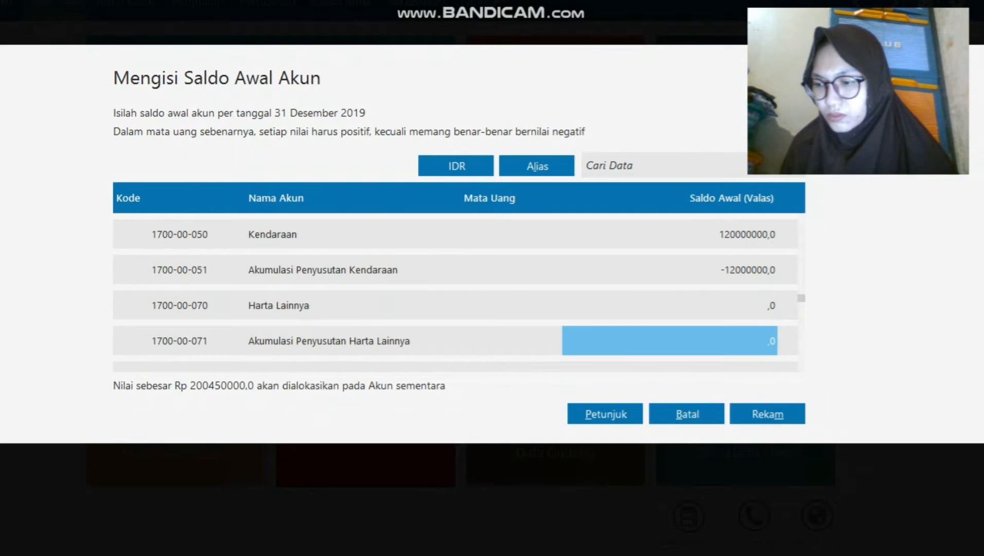
pyautogui.press('Down')
pyautogui.press('Down')
pyautogui.press('Down')
pyautogui.press('Down')
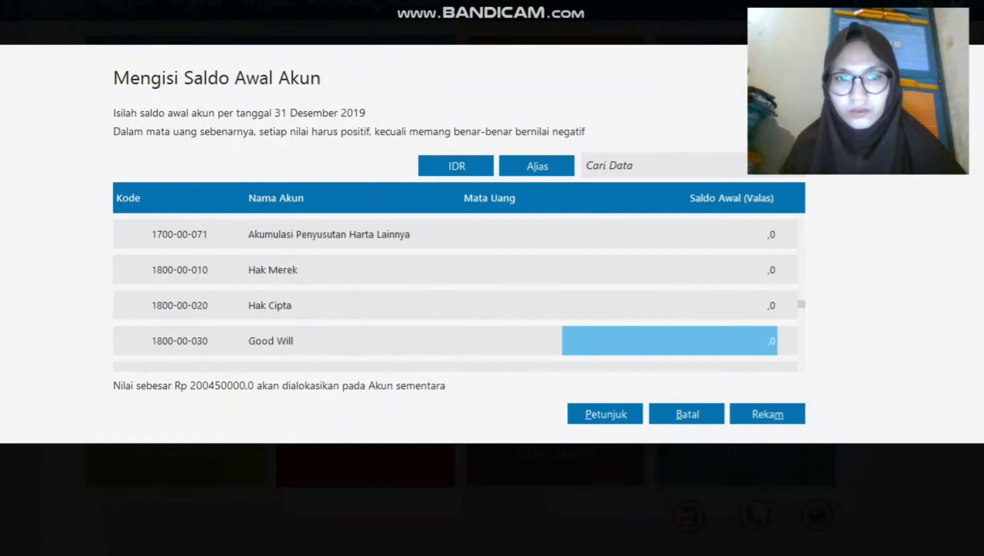
pyautogui.press('Down')
pyautogui.press('Down')
pyautogui.press('Down')
pyautogui.press('Down')
pyautogui.press('Down')
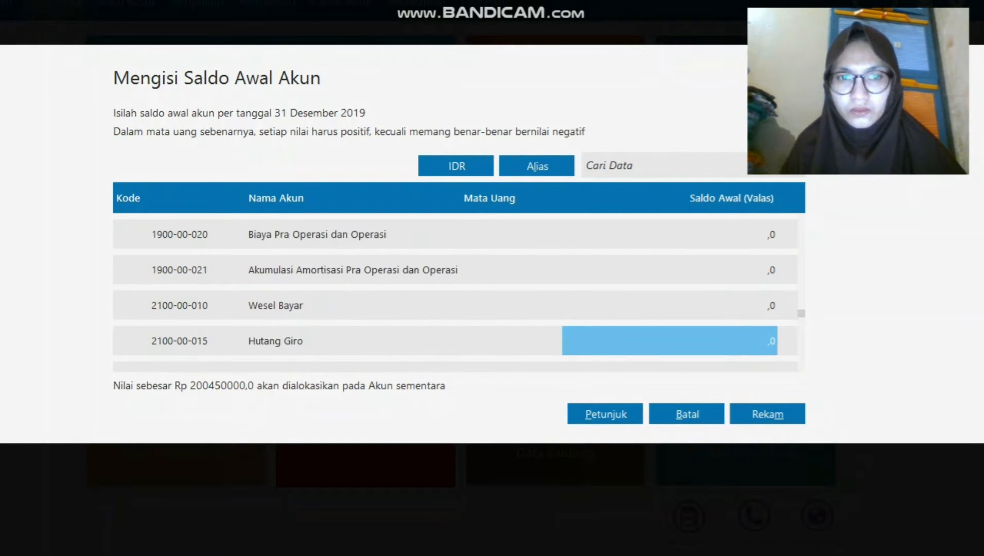
pyautogui.press('Up')
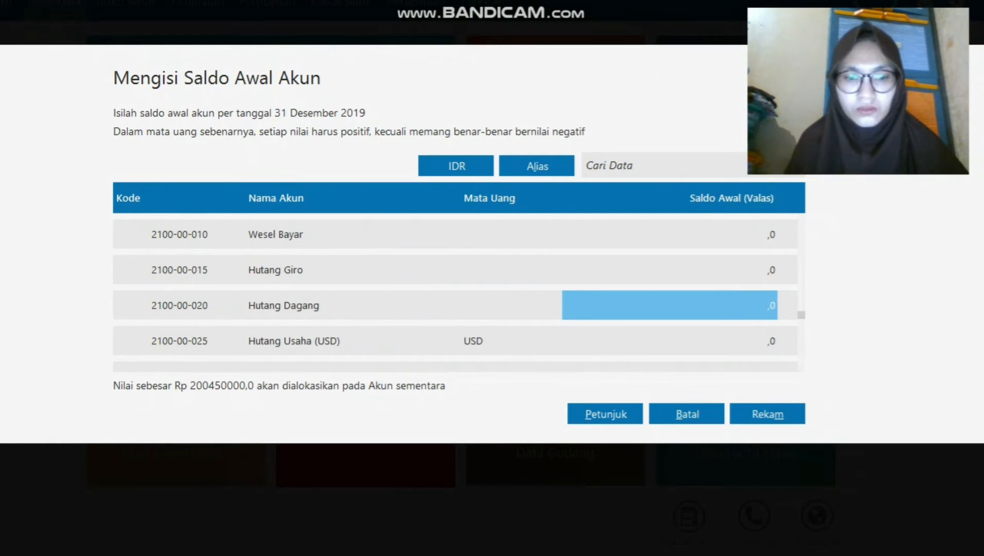
# Enter 5400000 for Hutang Dagang and 30000000 for Hutang Bank.
pyautogui.write('5400000')
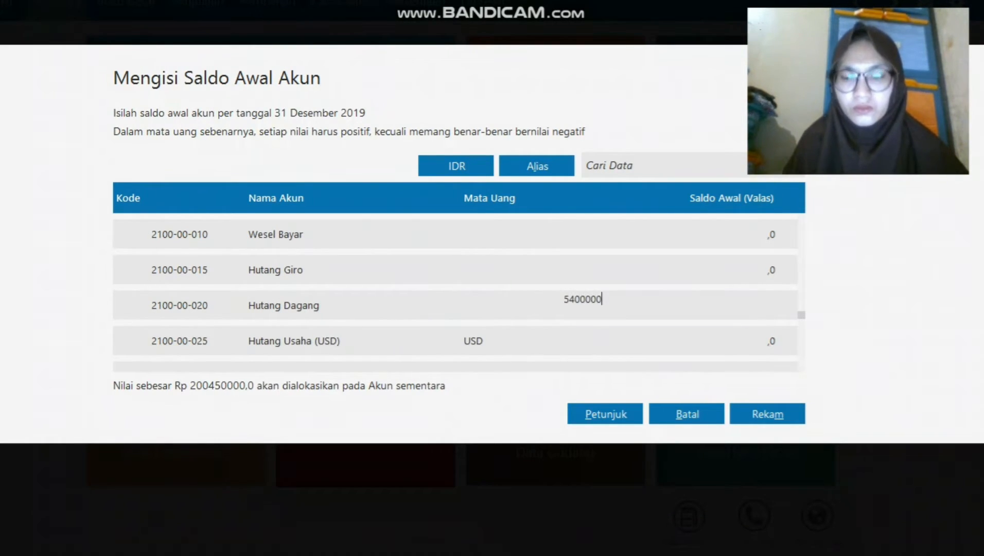
pyautogui.press('Return')
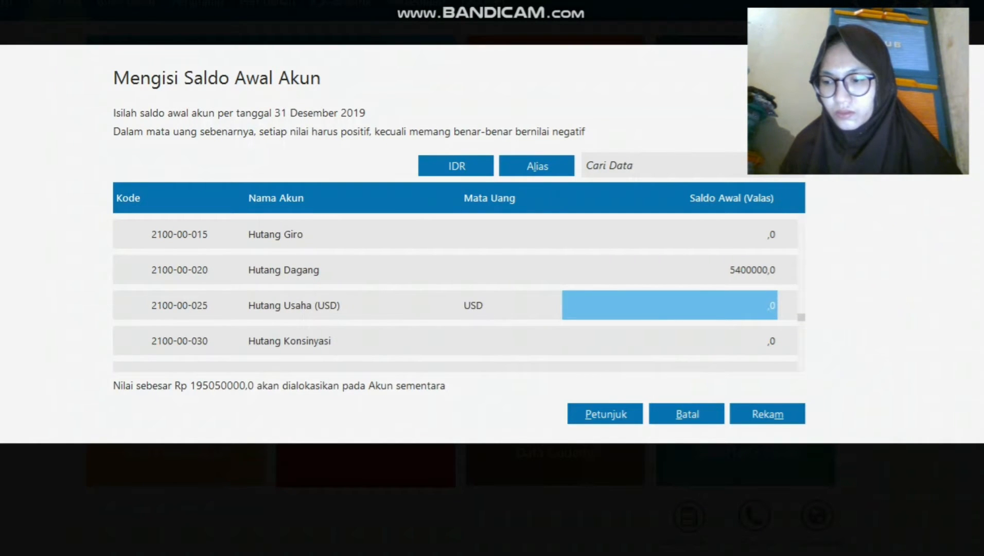
pyautogui.press('Down')
pyautogui.press('Down')
pyautogui.press('Down')
pyautogui.press('Down')
pyautogui.press('Down')
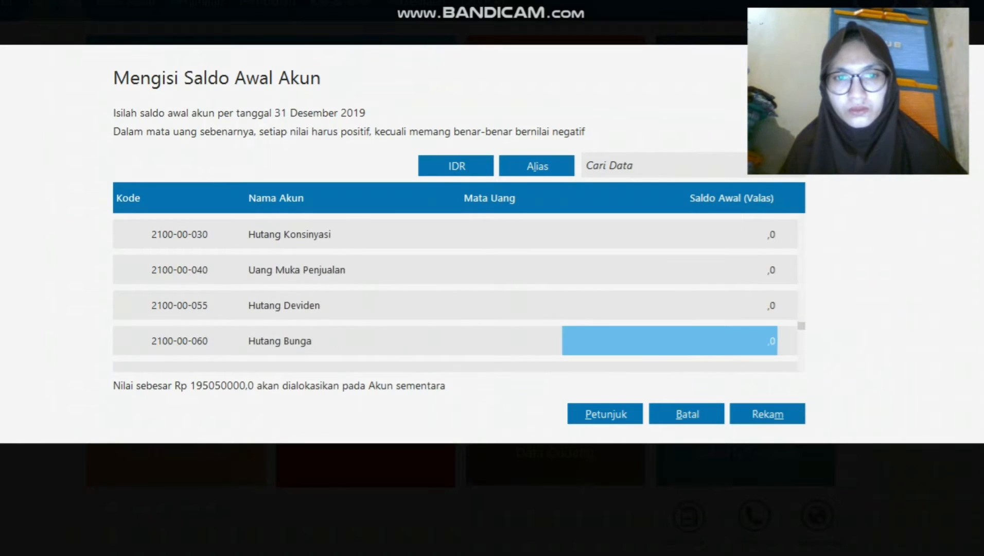
pyautogui.press('Down')
pyautogui.press('Down')
pyautogui.press('Down')
pyautogui.press('Down')
pyautogui.press('Down')
pyautogui.press('Down')
pyautogui.press('Down')
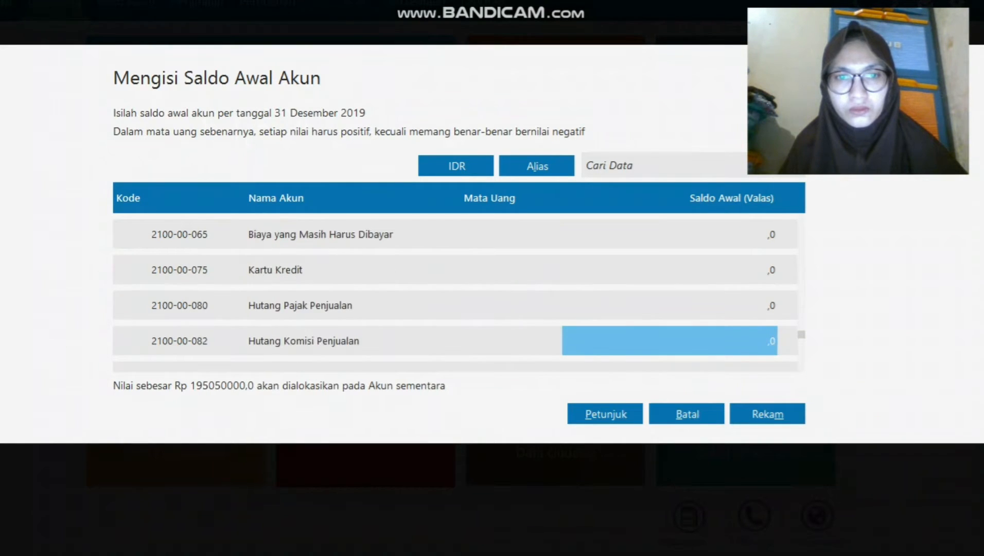
pyautogui.press('Down')
pyautogui.press('Down')
pyautogui.press('Down')
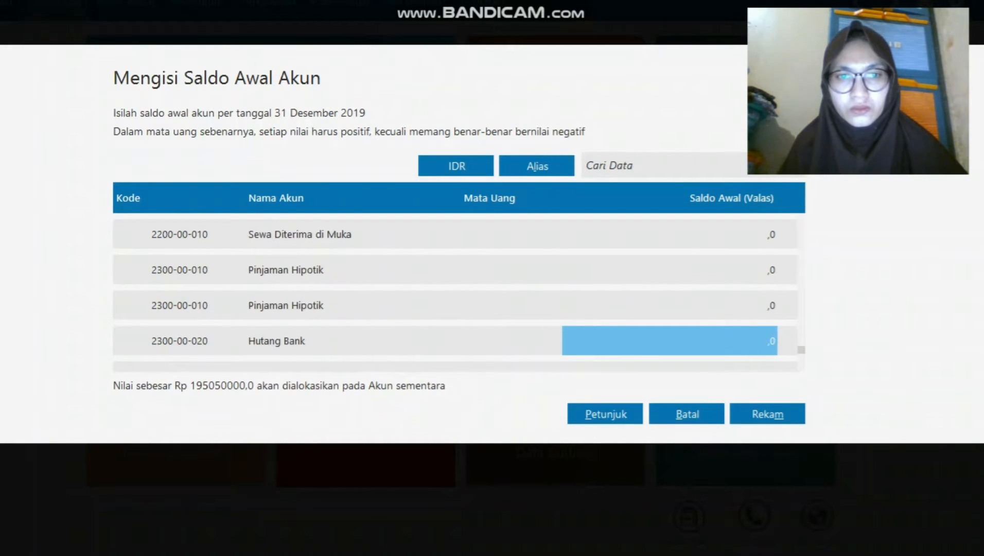
pyautogui.press('Up')
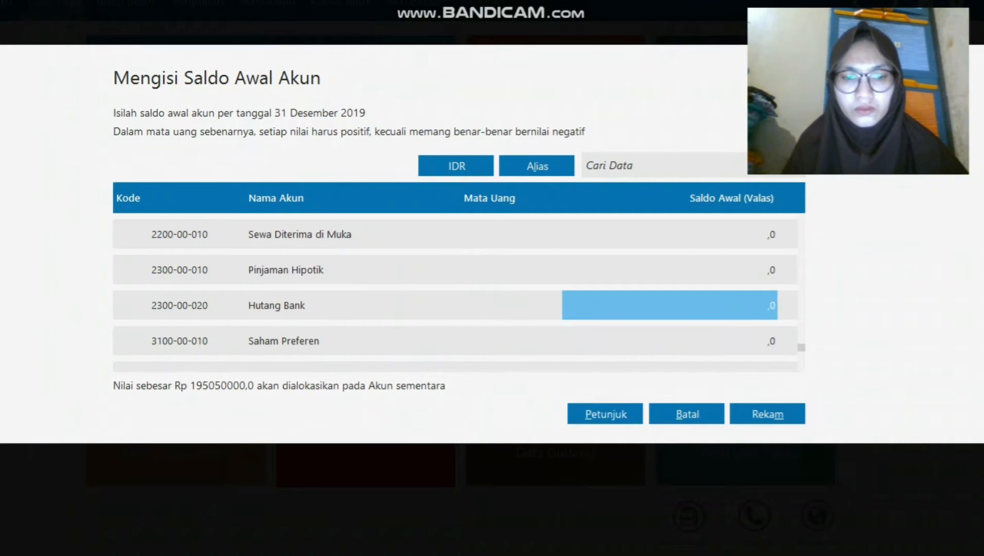
pyautogui.press('Return')
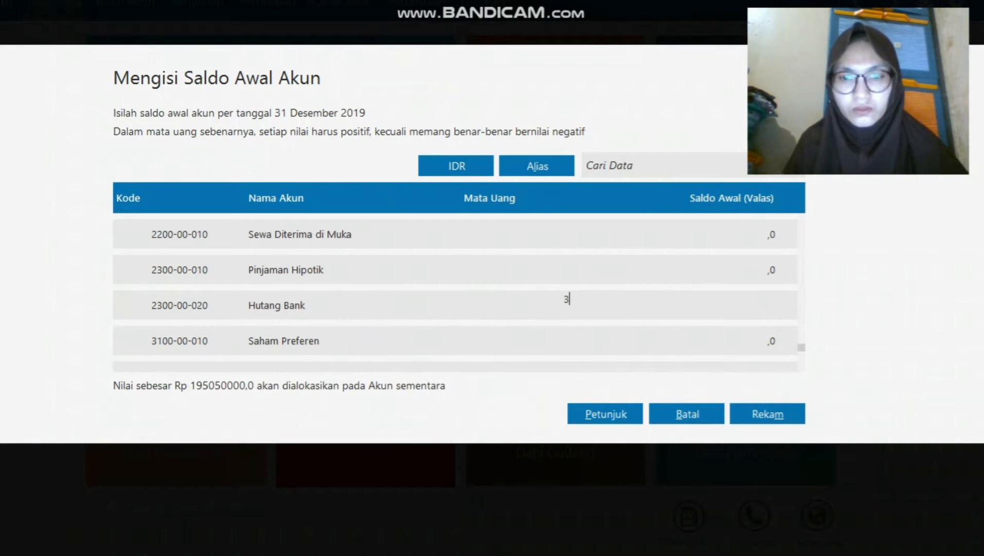
pyautogui.write('30000000')
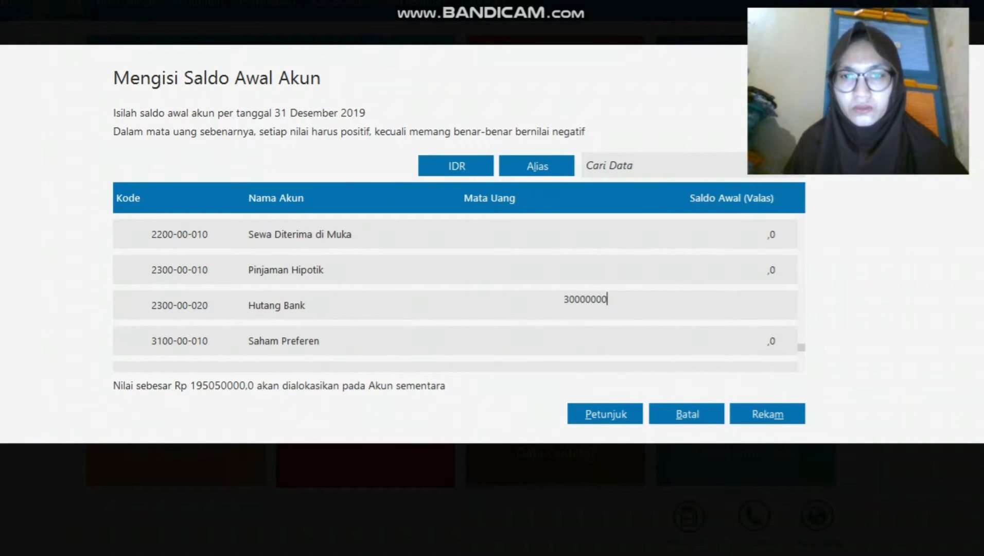
pyautogui.press('Return')
# Enter 100000000 as the Modal Disetor opening balance.
pyautogui.press('Down')
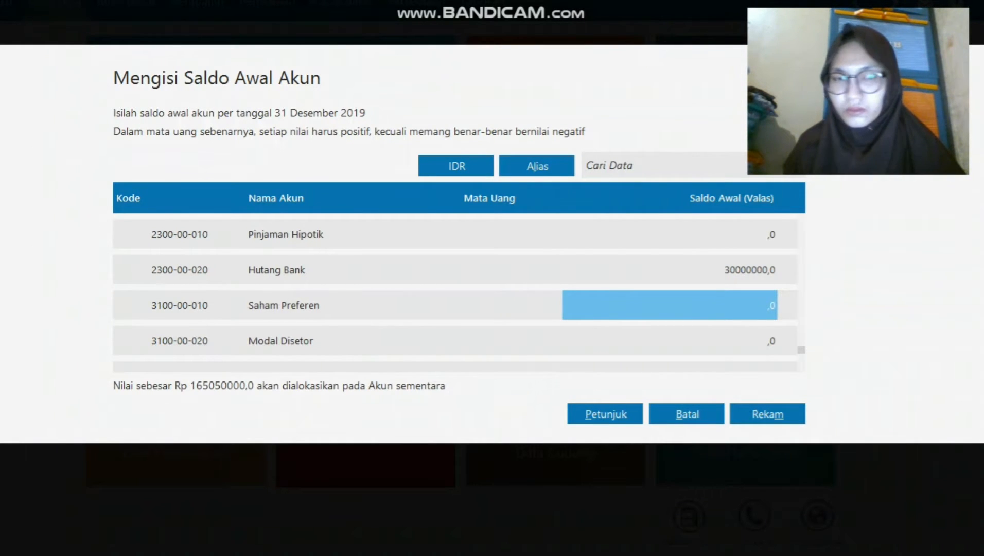
pyautogui.press('Down')
pyautogui.write('10')
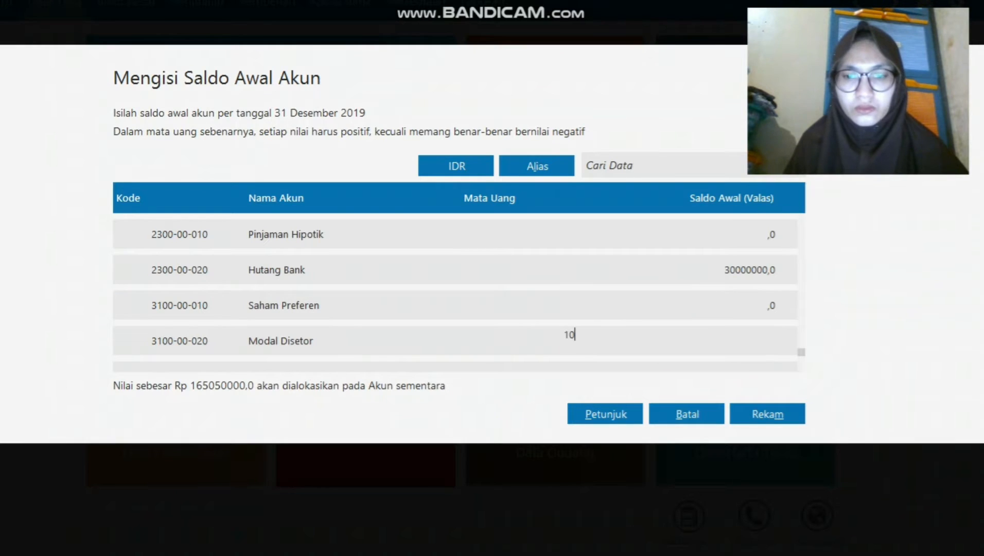
pyautogui.write('0.000.000')
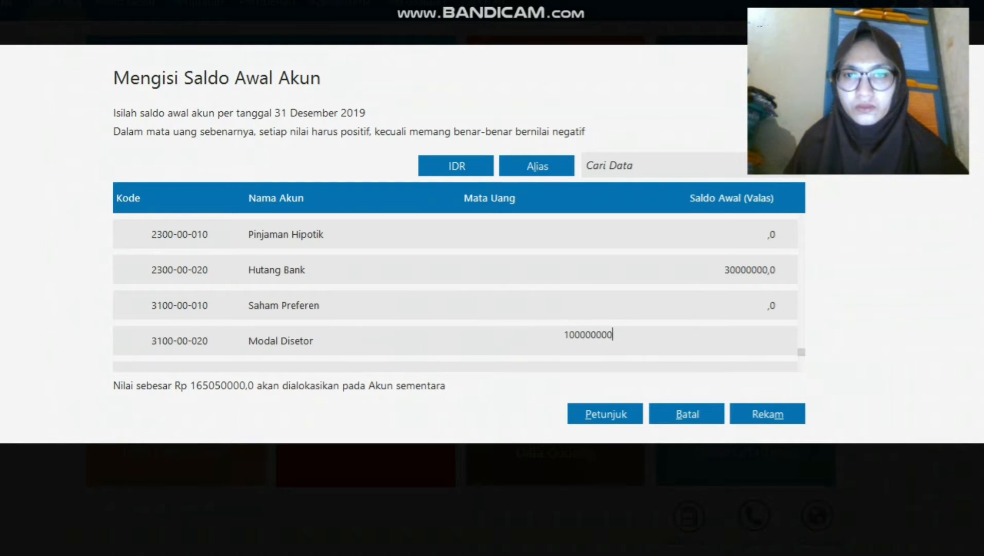
pyautogui.press('Return')
pyautogui.press('Down')
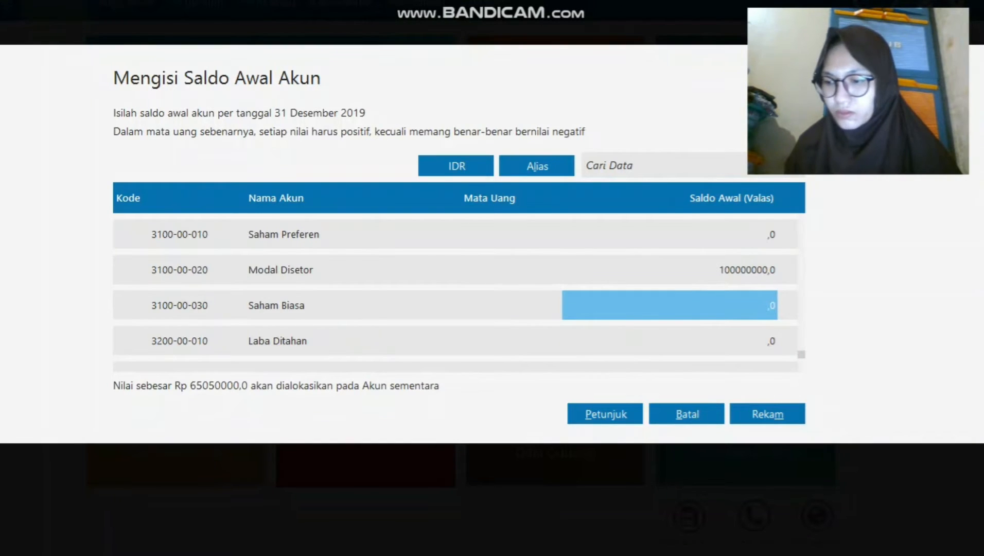
# Enter 40000000 for Laba Ditahan and 25050000 for Laba Tahun Berjalan.
pyautogui.press('Down')
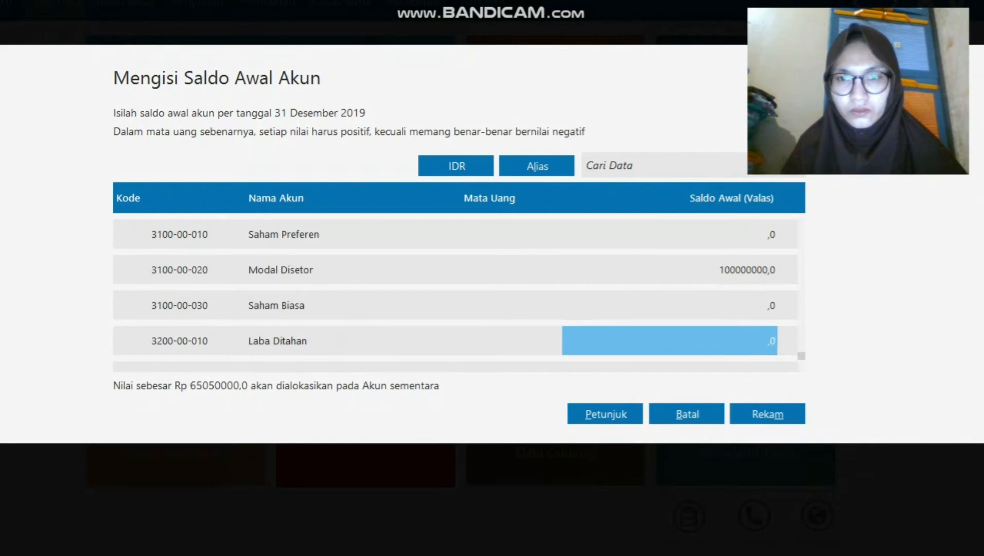
pyautogui.write('40')
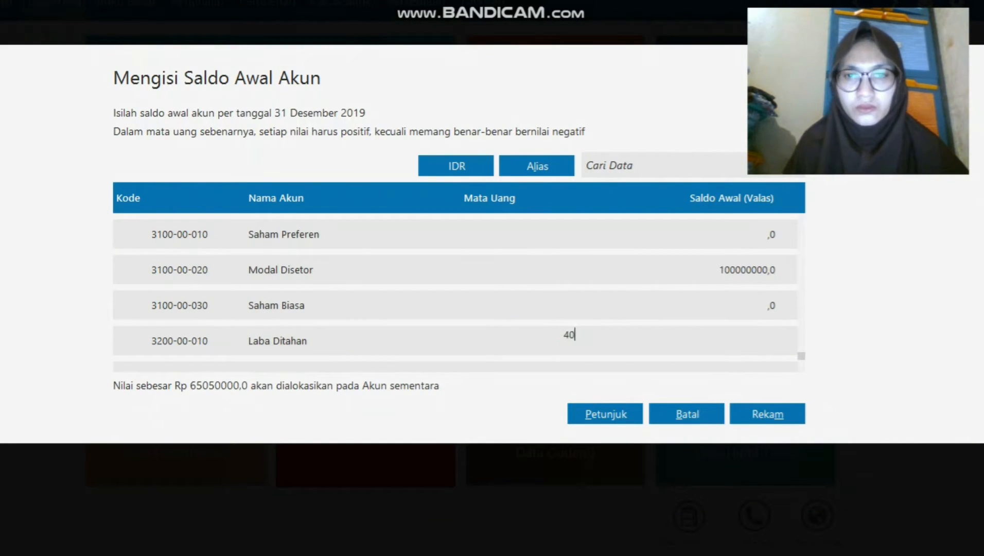
pyautogui.write('000000')
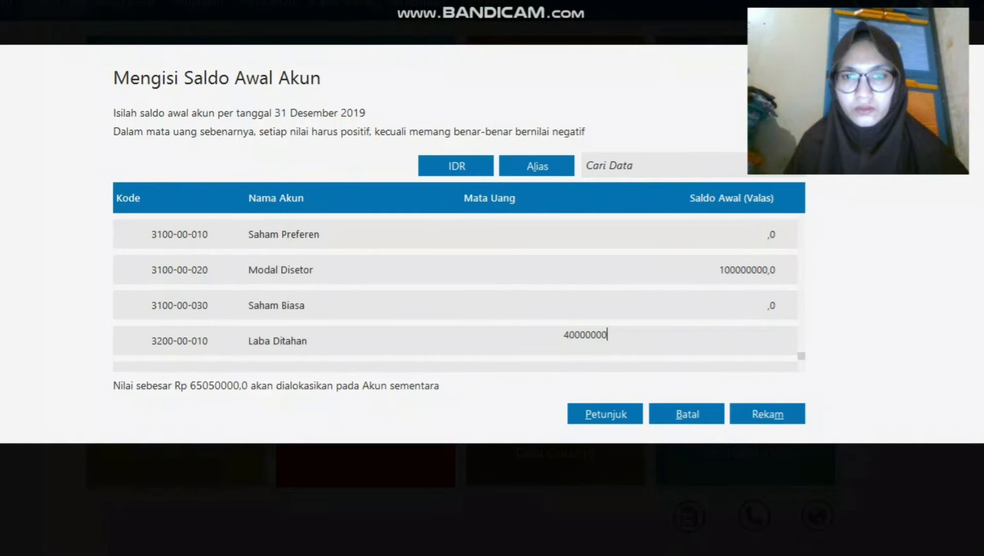
pyautogui.press('Down')
pyautogui.press('Down')
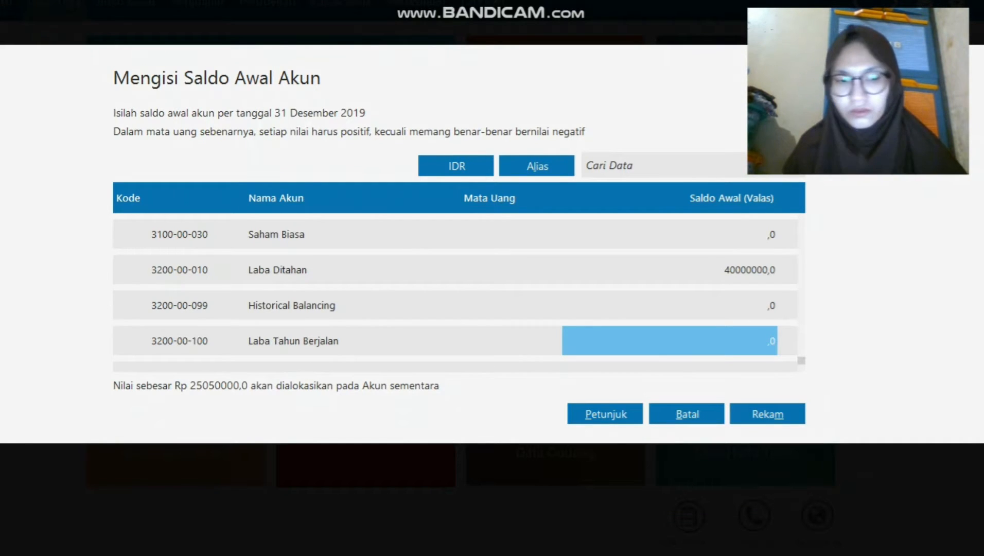
pyautogui.write('25')
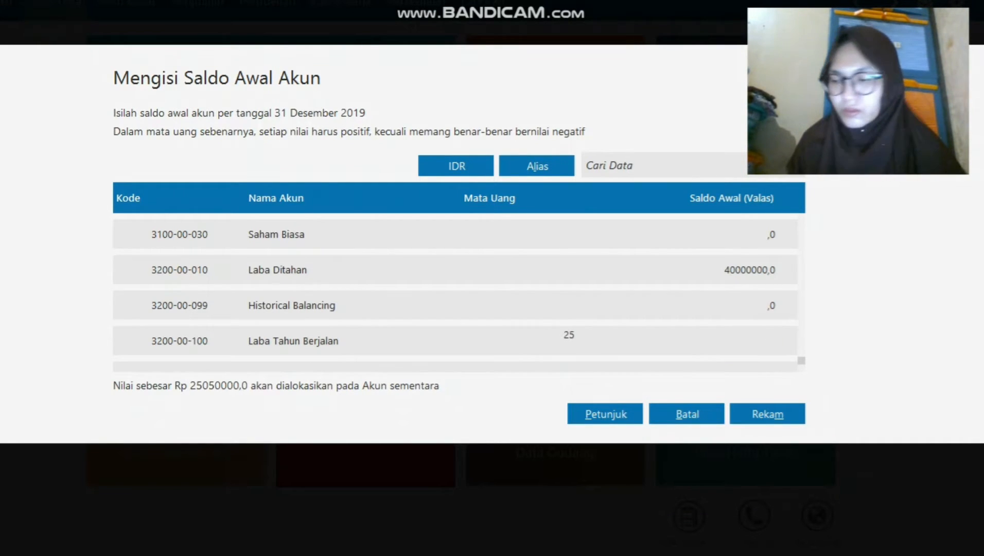
pyautogui.write('050000')
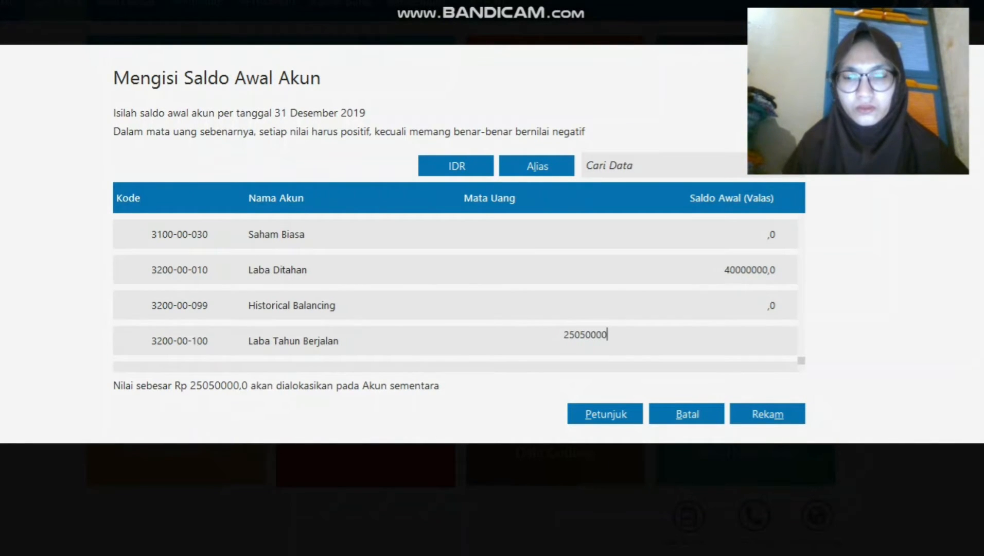
pyautogui.press('Return')
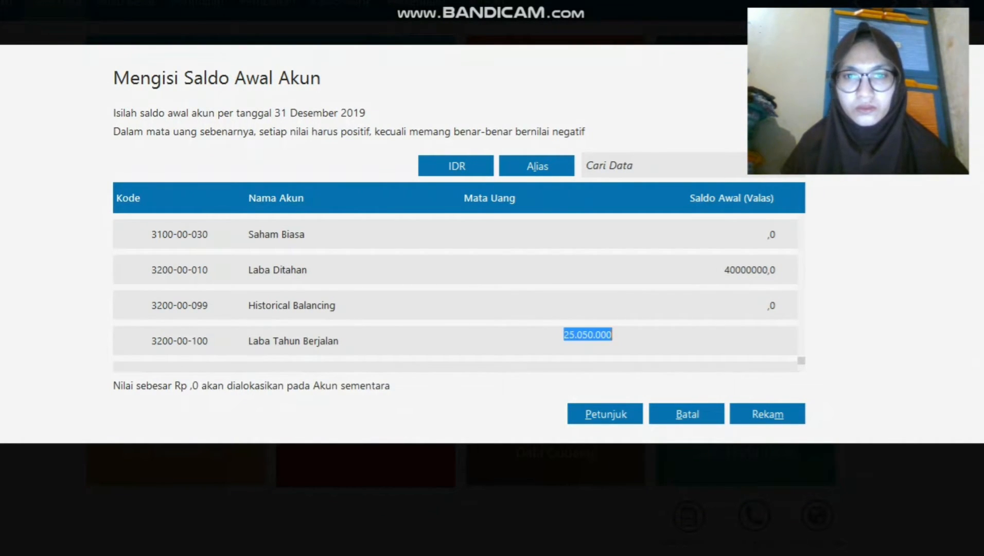
# Check the balances, now Rp 0 unallocated, and save them with Rekam.
pyautogui.press('Up')
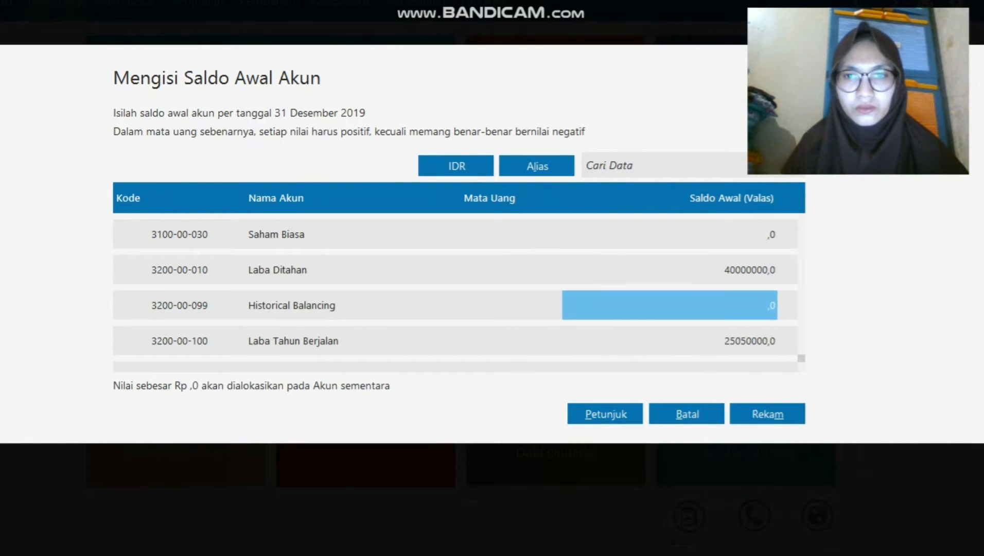
pyautogui.press('Up')
pyautogui.press('Up')
pyautogui.press('Up')
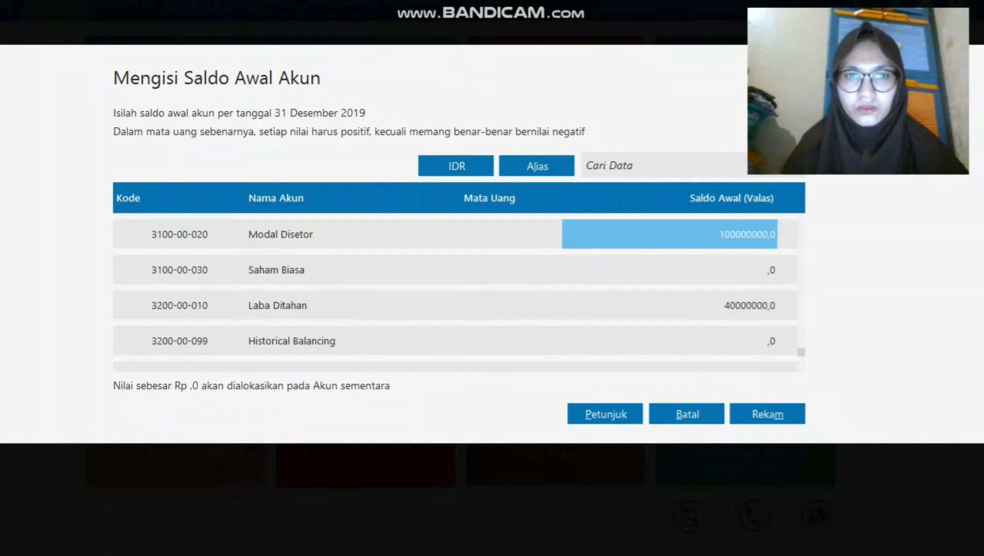
pyautogui.press('Down')
pyautogui.press('Down')
pyautogui.press('Down')
pyautogui.press('Down')
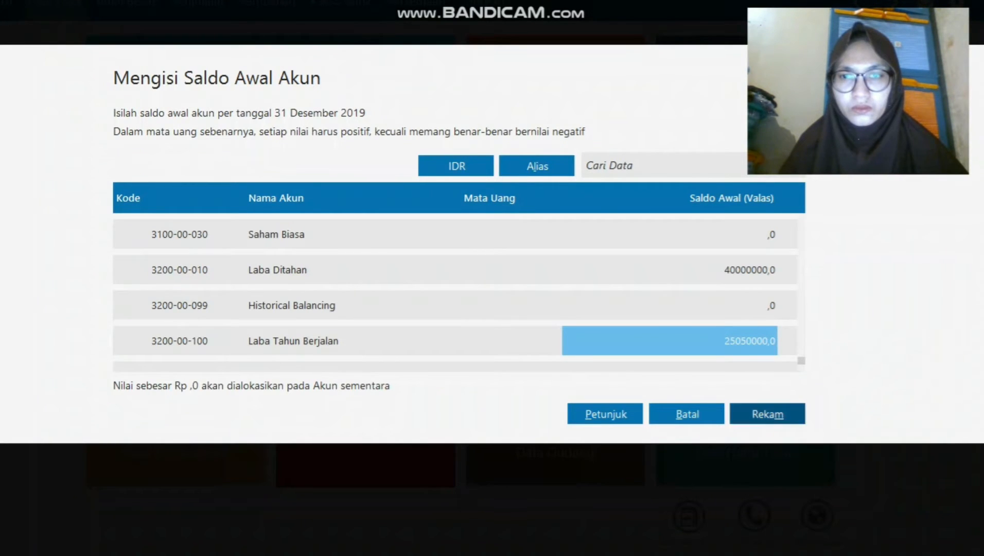
pyautogui.click(770, 415)
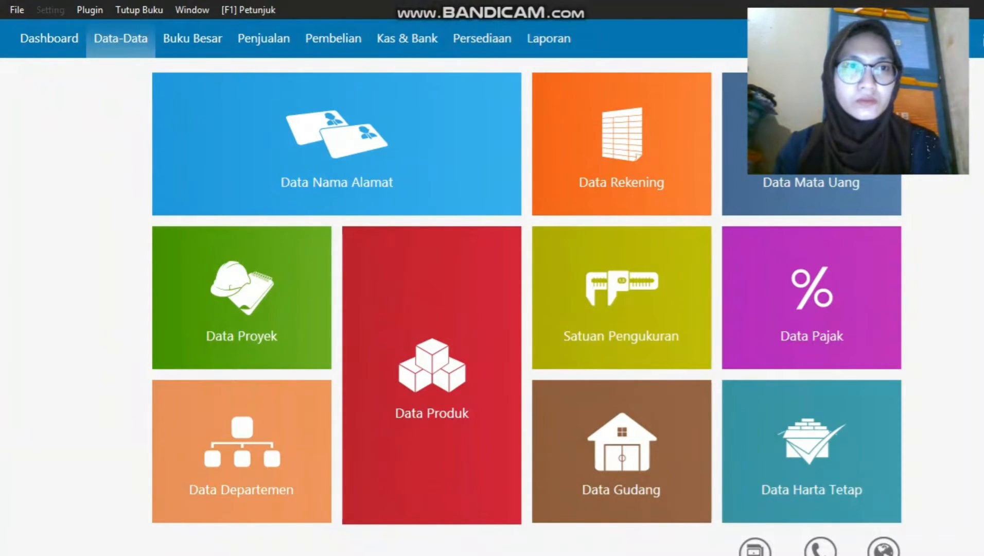
# Go to Setting > Saldo Awal and choose the customer receivables entry.
pyautogui.click(50, 10)
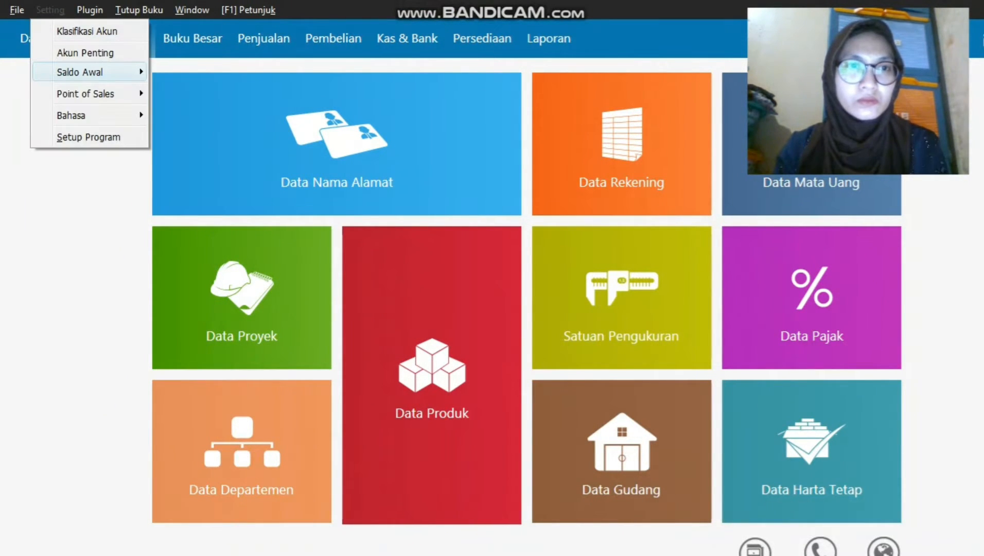
pyautogui.moveTo(82, 73)
pyautogui.click(216, 74)
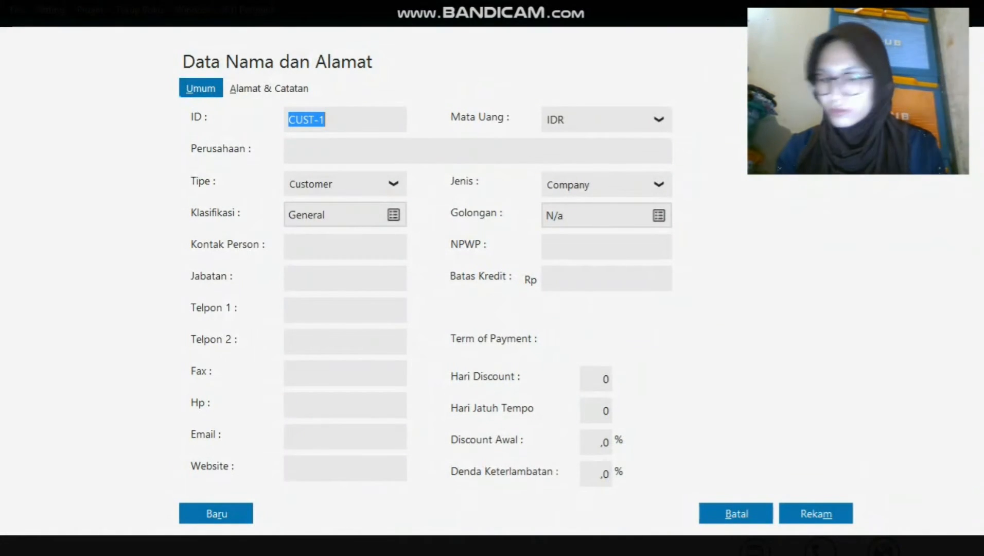
# Save customer C-001 with company name Toko Anugrah.
pyautogui.click(289, 151)
pyautogui.write('T')
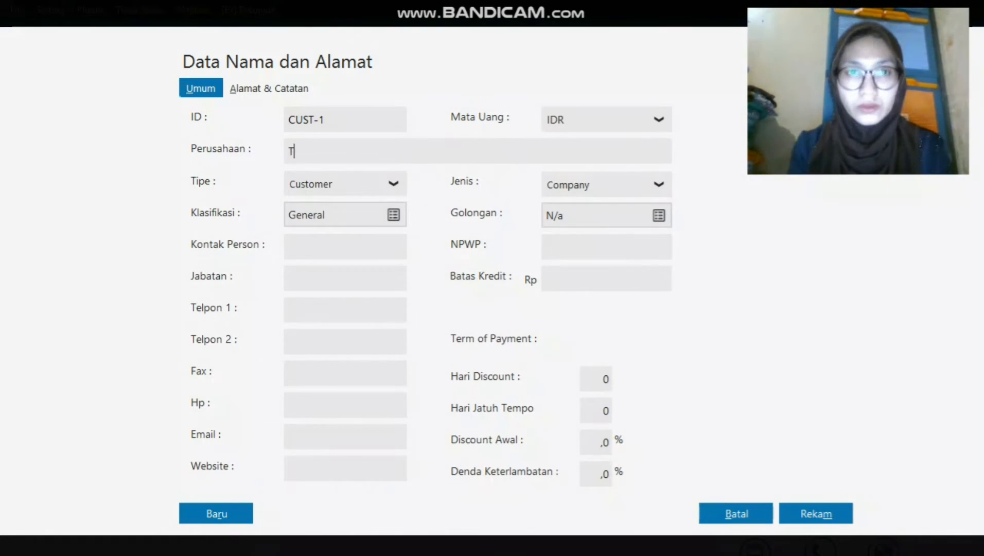
pyautogui.write('oko Anugrah')
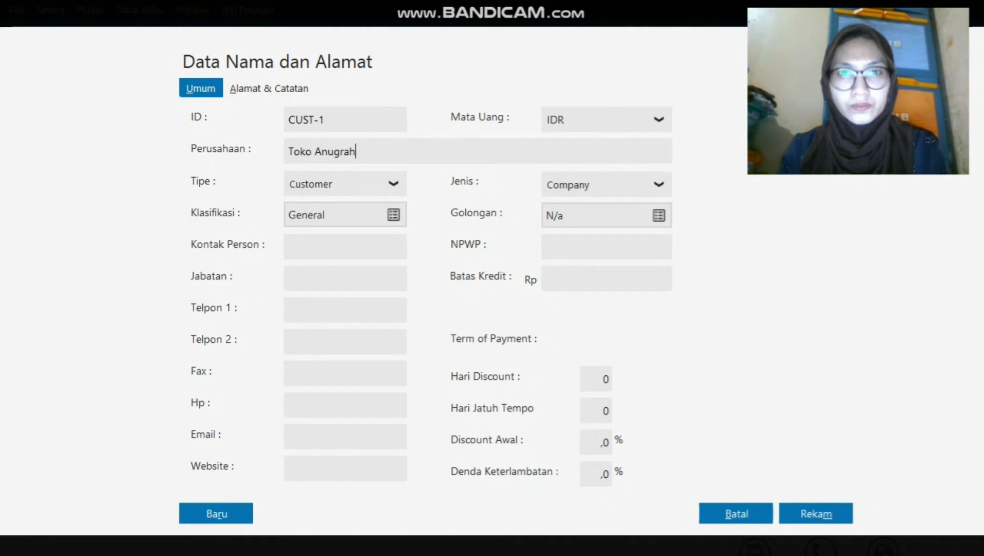
pyautogui.hotkey('shift', 'Tab')
pyautogui.press('capslock')
pyautogui.write('C')
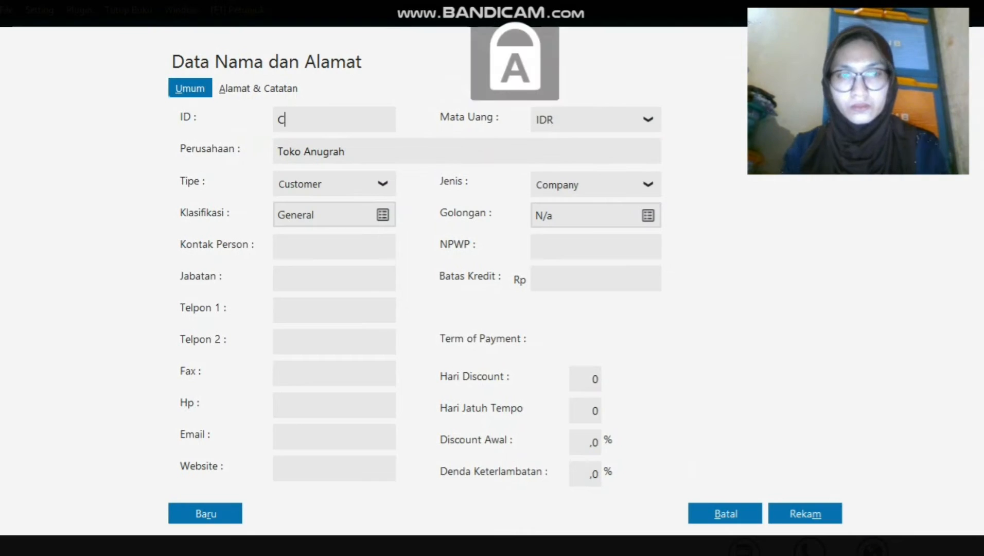
pyautogui.write('-')
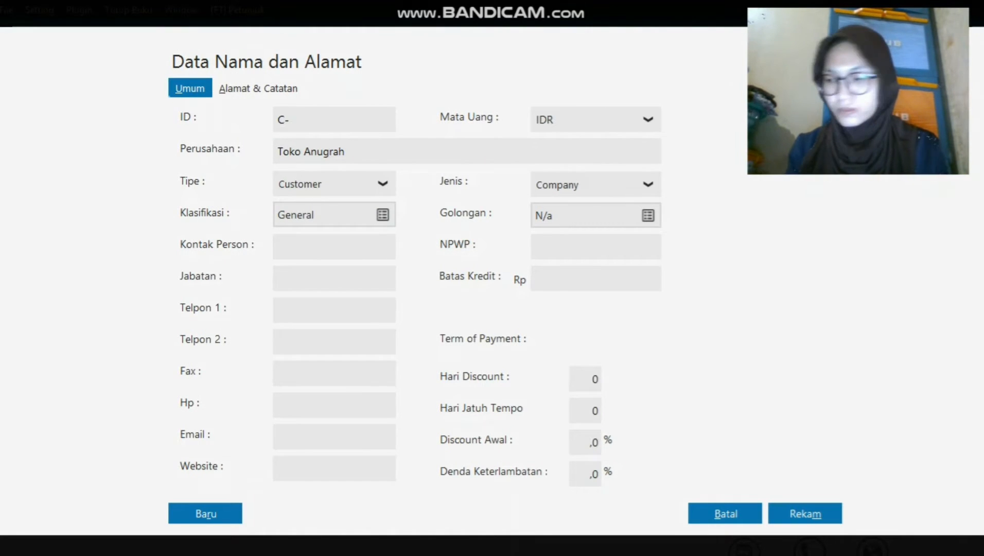
pyautogui.write('001')
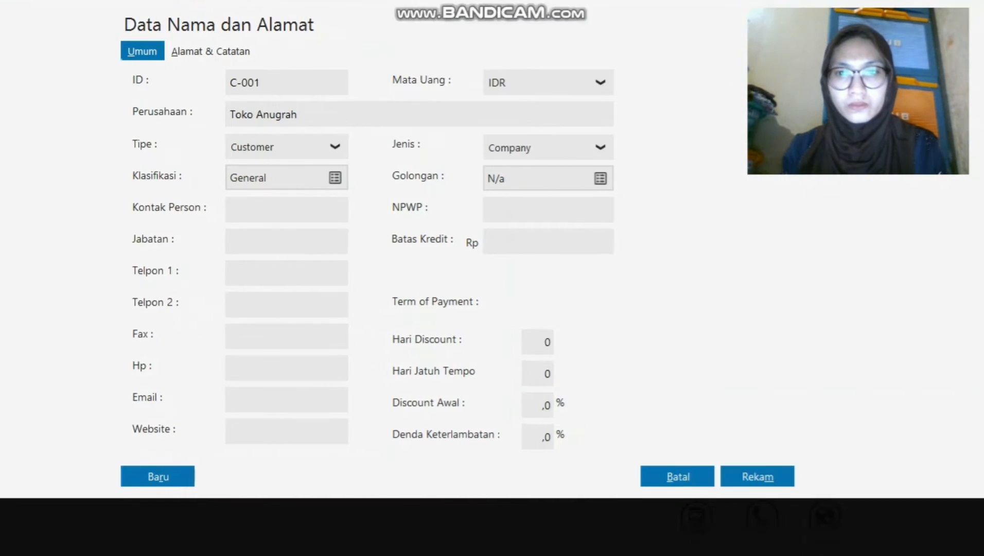
pyautogui.click(758, 477)
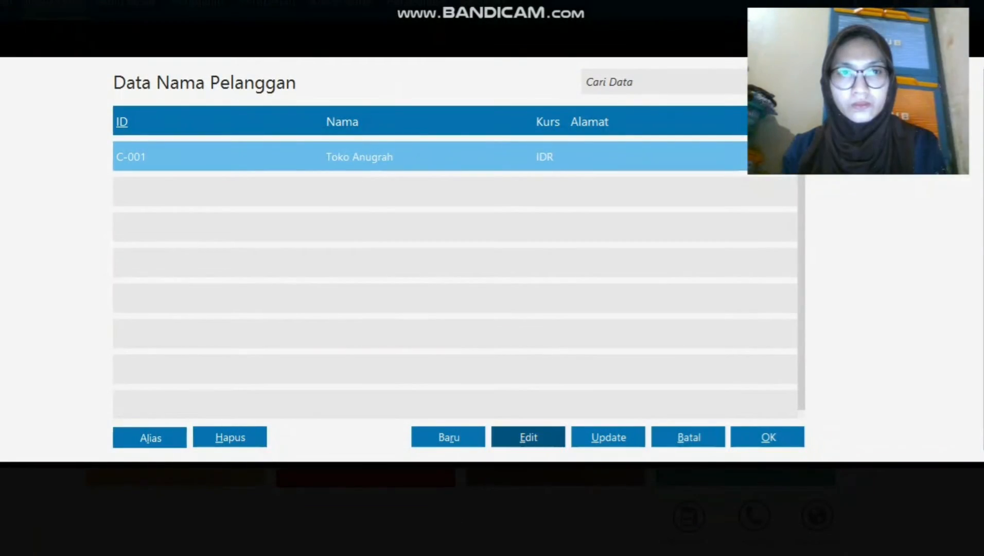
# Add and save customer C-002, Toko Berkat.
pyautogui.click(448, 437)
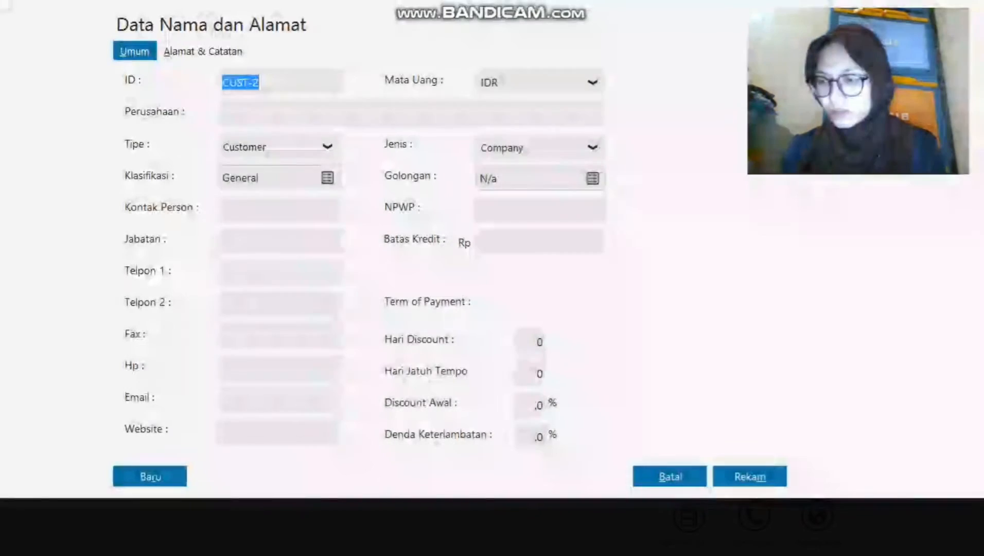
pyautogui.write('C-002')
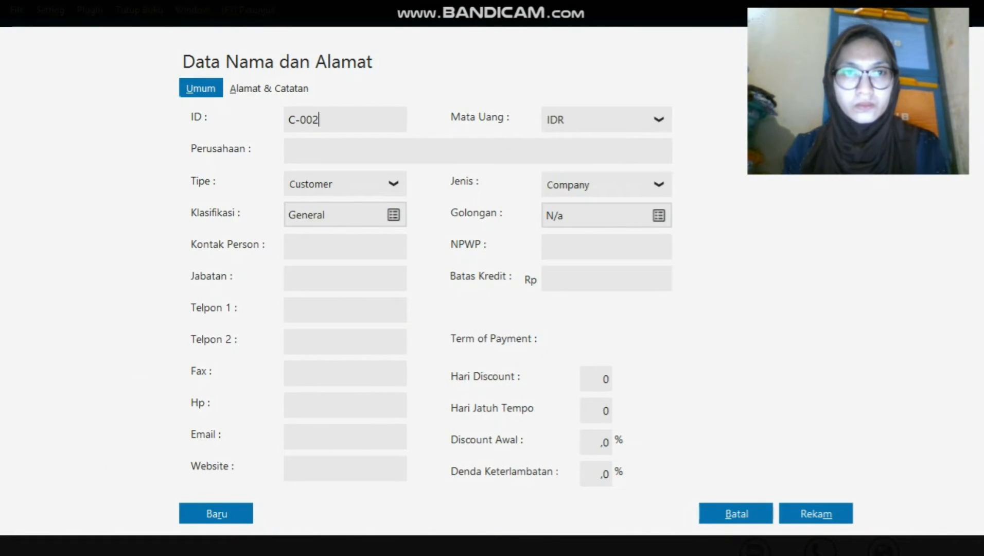
pyautogui.press('Tab')
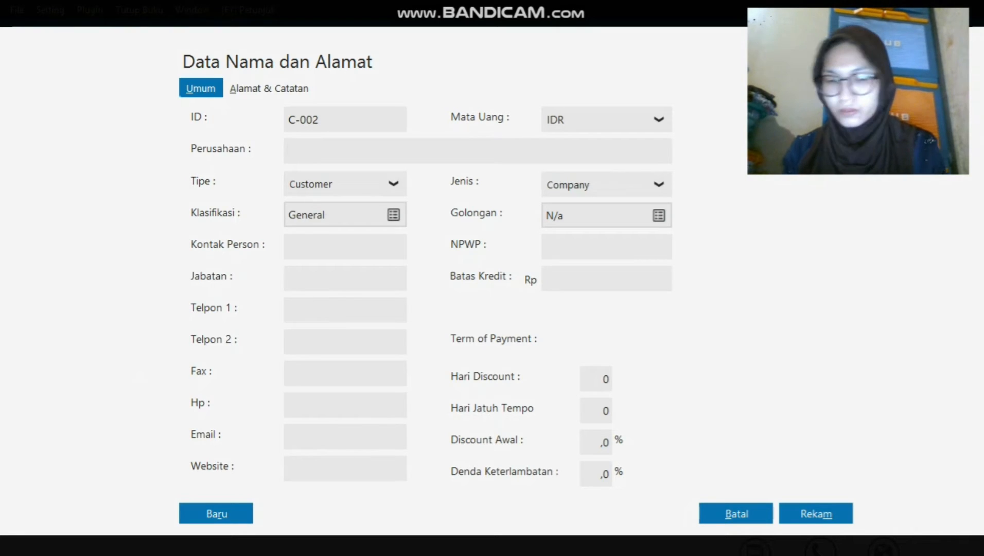
pyautogui.write('Toko')
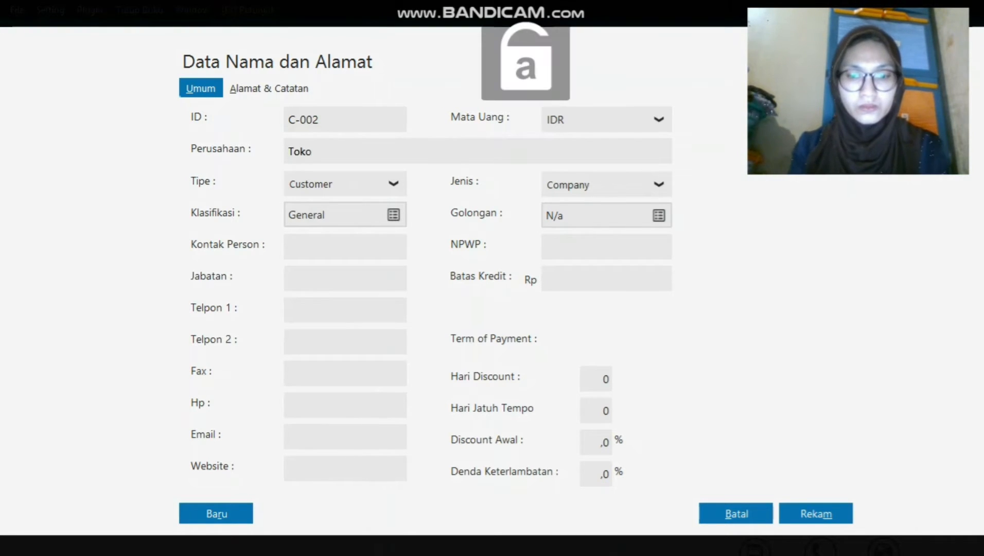
pyautogui.write(' Berkat')
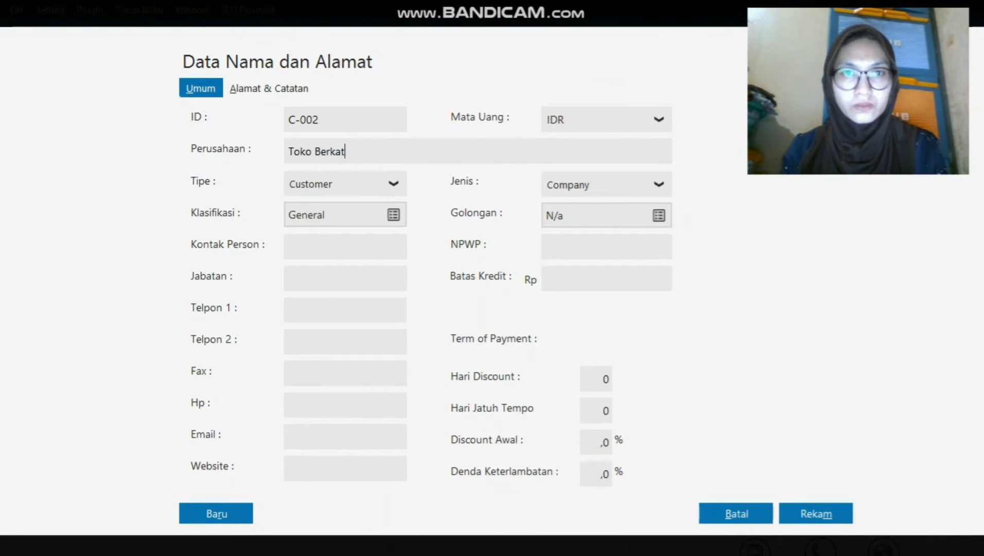
pyautogui.hotkey('alt', 'm')
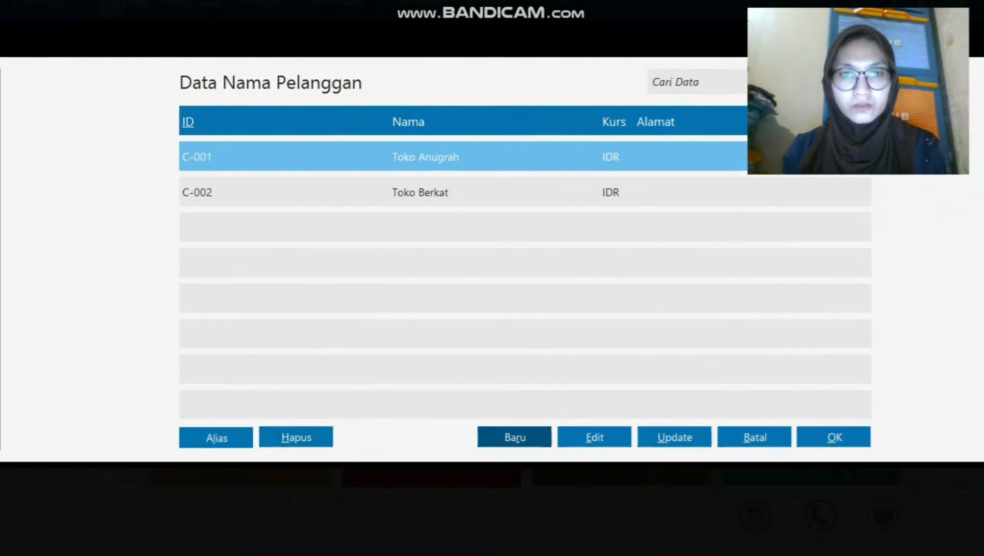
# Add and save customer C-003, Toko Sukses.
pyautogui.hotkey('alt', 'r')
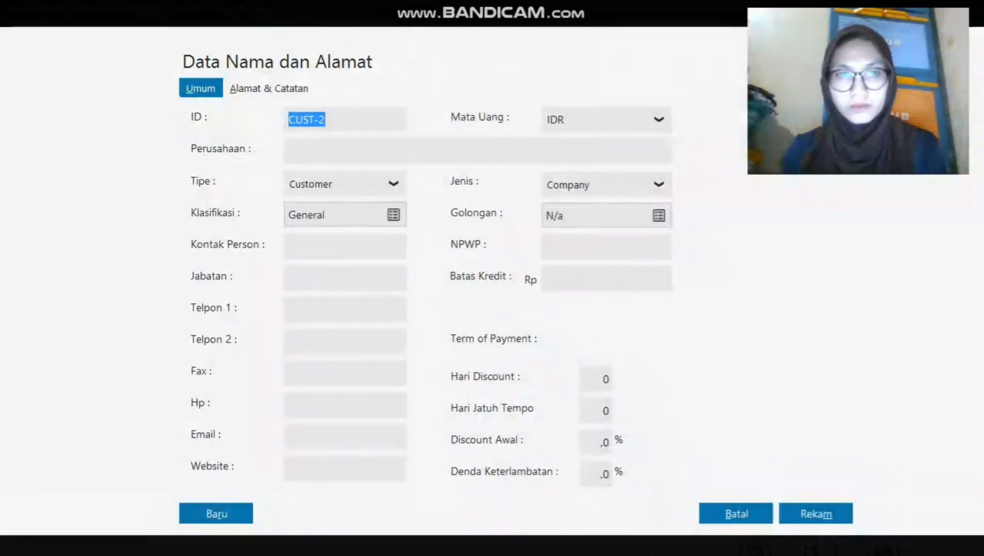
pyautogui.write('c-')
pyautogui.press('BackSpace')
pyautogui.press('BackSpace')
pyautogui.press('capslock')
pyautogui.write('C-')
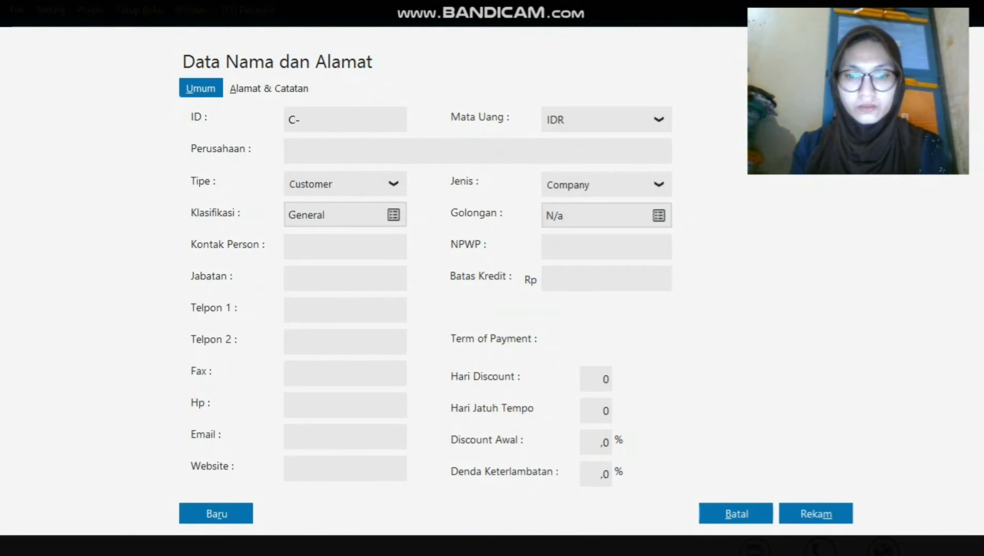
pyautogui.write('003')
pyautogui.press('Tab')
pyautogui.write('T')
pyautogui.press('capslock')
pyautogui.write('o')
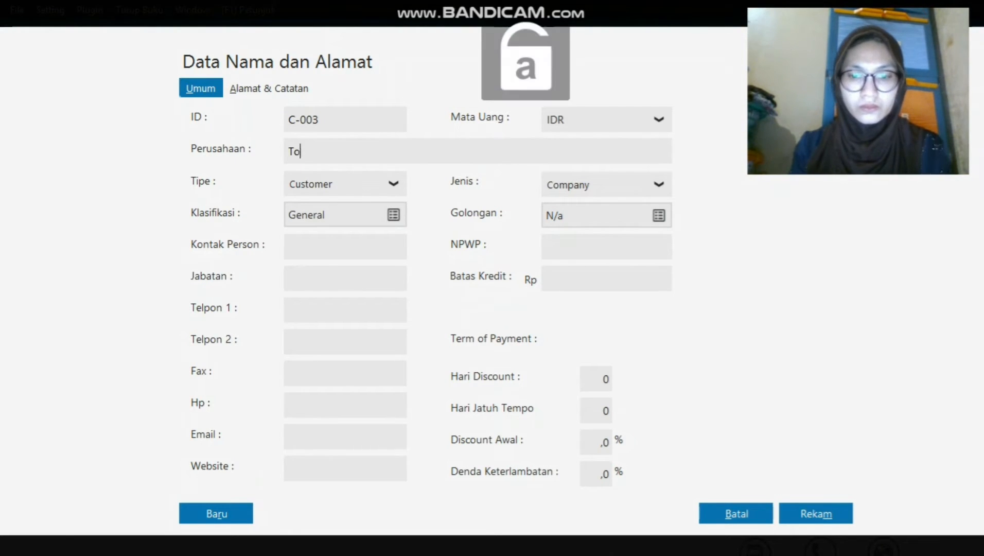
pyautogui.write('ko Sukses')
pyautogui.hotkey('alt', 'm')
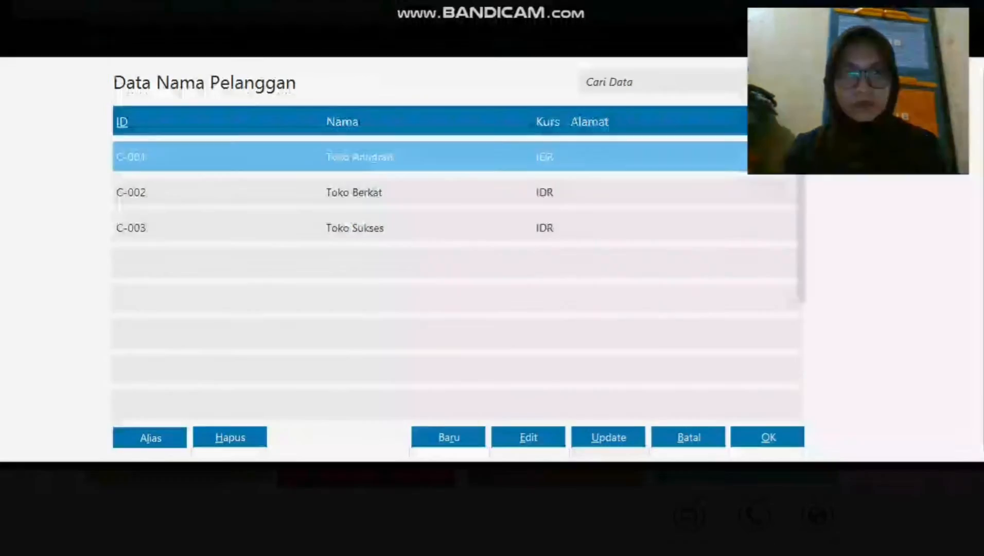
# Add customer C-004 of type Personal with the customer's name, save it, and close the list.
pyautogui.hotkey('alt', 'r')
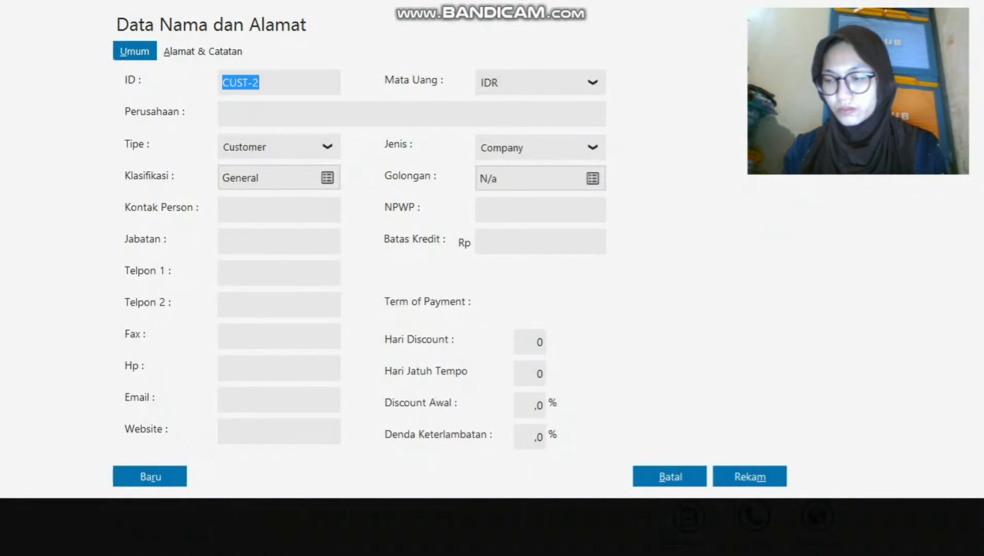
pyautogui.write('C')
pyautogui.press('capslock')
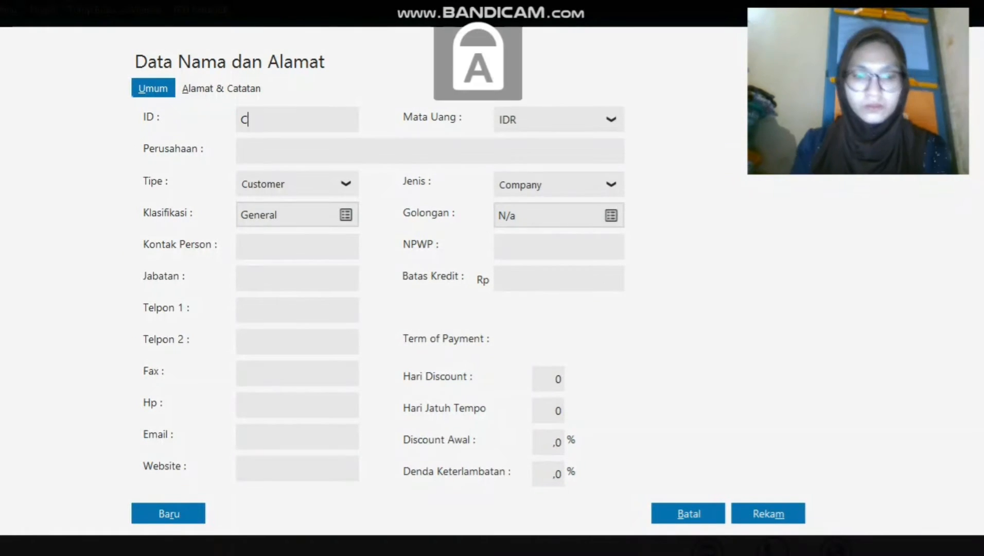
pyautogui.write('-004')
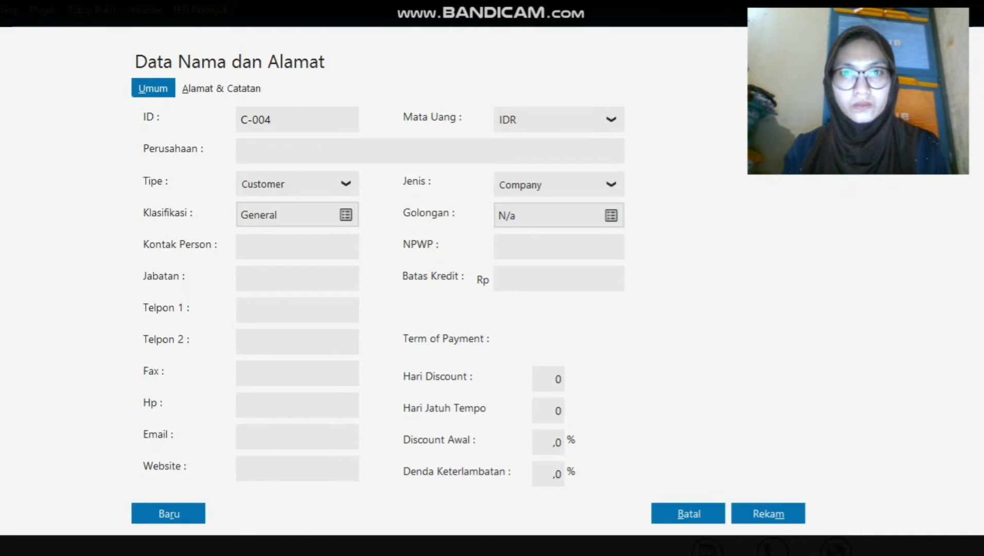
pyautogui.click(611, 184)
pyautogui.click(561, 235)
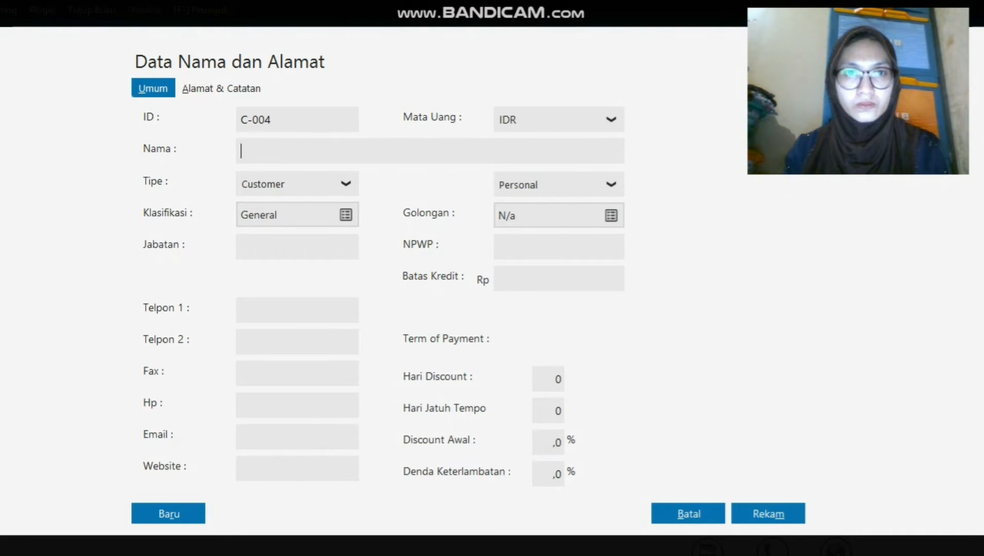
pyautogui.write('R')
pyautogui.press('capslock')
pyautogui.write('afi')
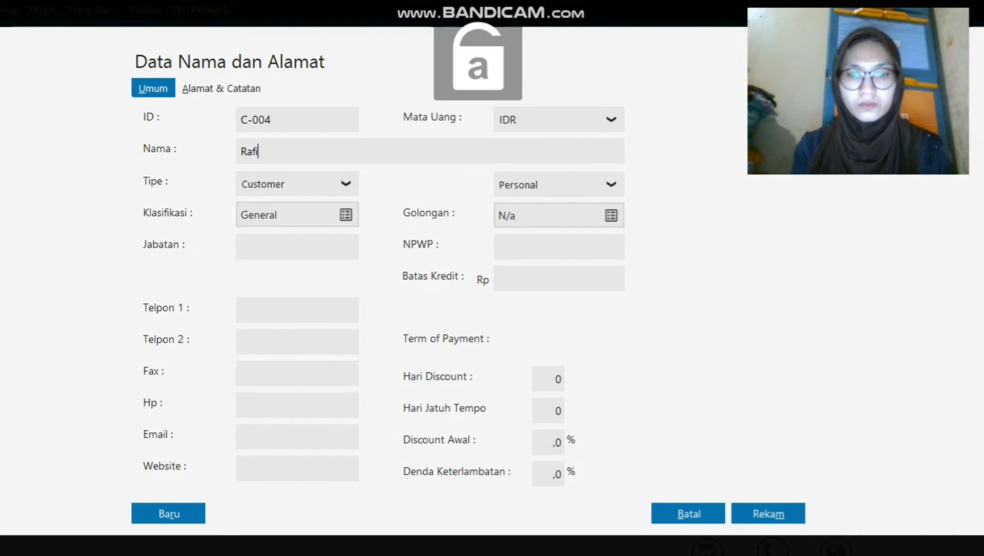
pyautogui.click(768, 513)
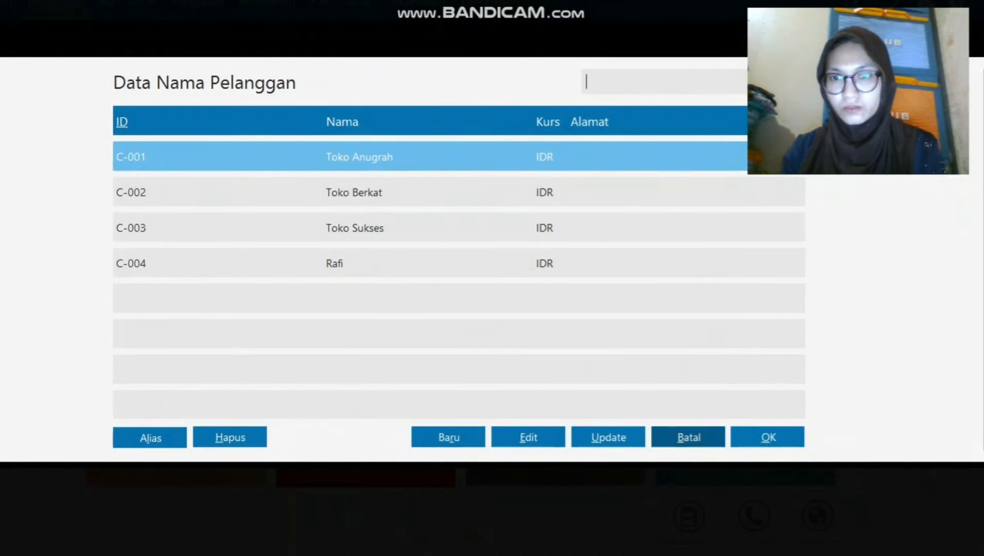
pyautogui.click(768, 437)
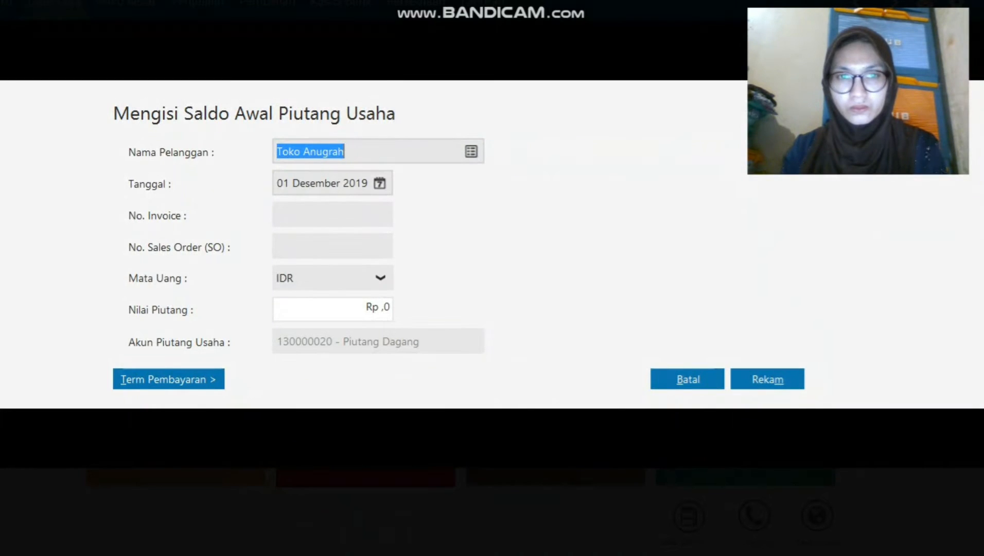
# Record Toko Anugrah's opening receivable INV-001 for 2000000.
pyautogui.click(332, 215)
pyautogui.press('capslock')
pyautogui.write('INV-001')
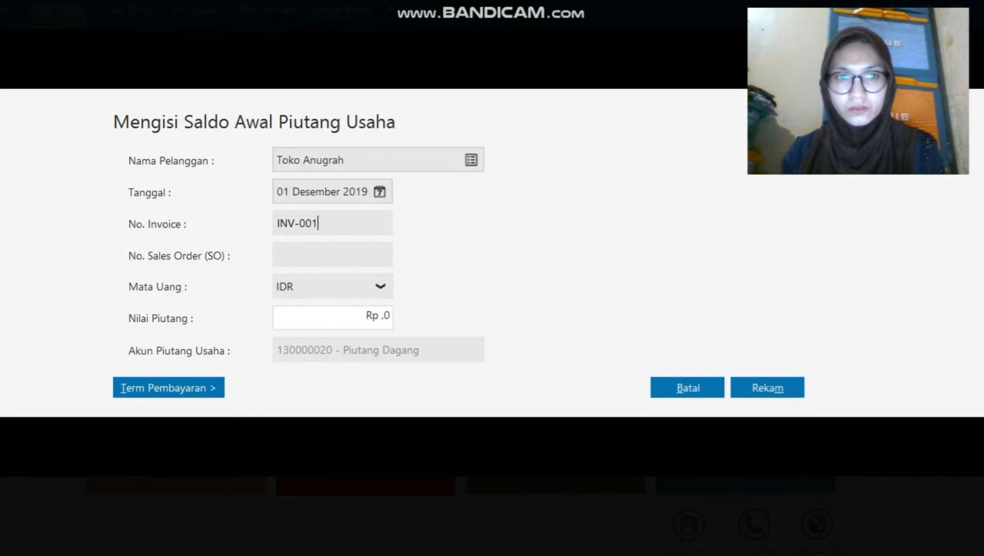
pyautogui.click(378, 310)
pyautogui.write('2000000')
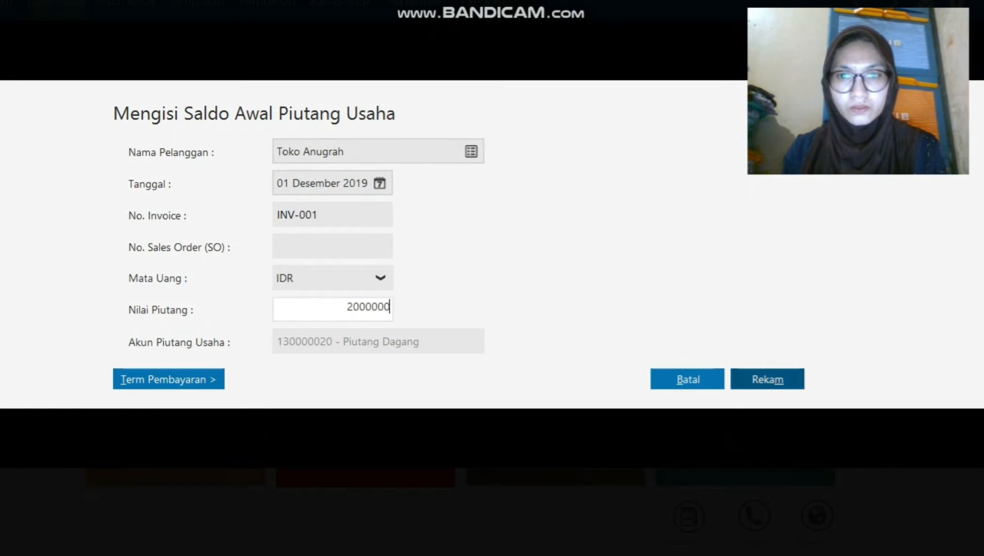
pyautogui.click(767, 380)
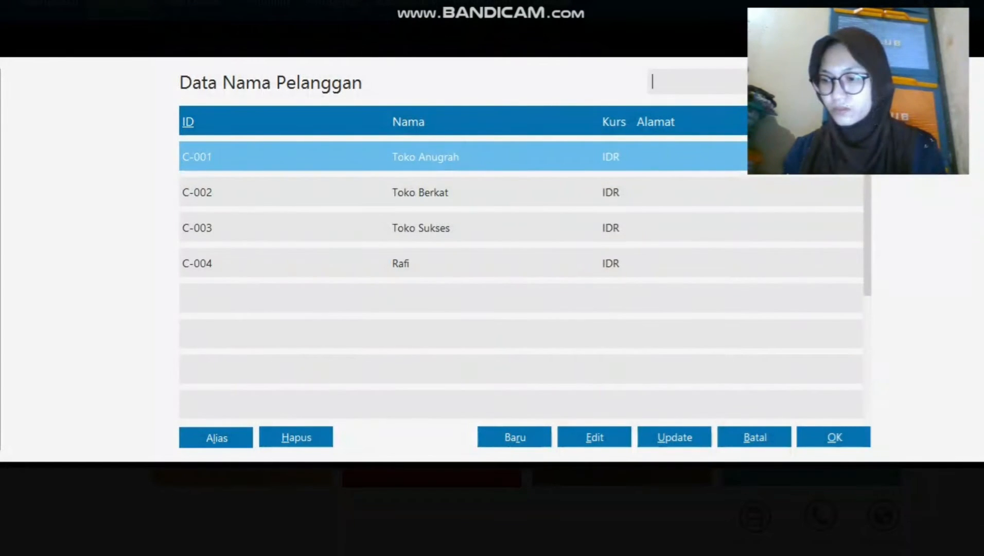
# Record Toko Berkat's opening receivable INV-002 for 4300000.
pyautogui.click(420, 192)
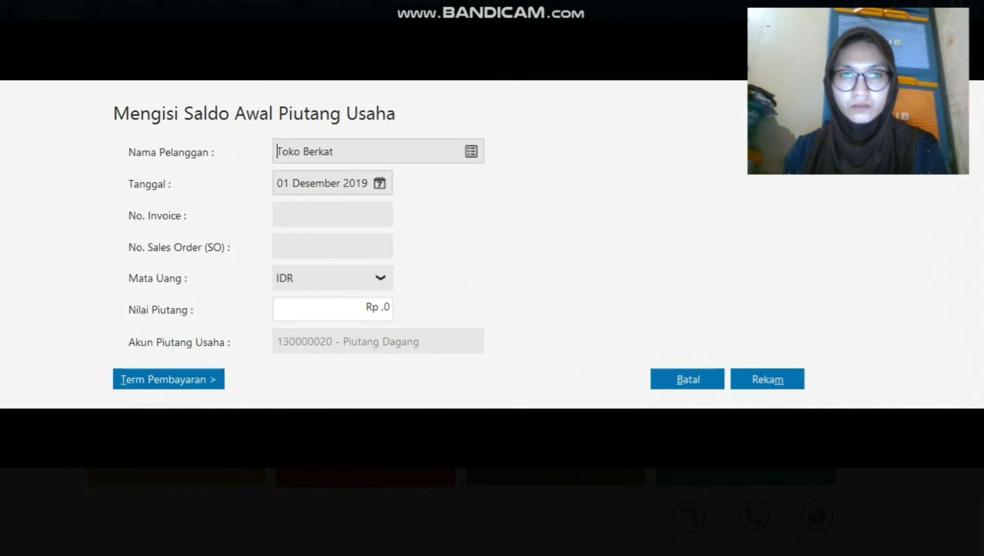
pyautogui.write('INV-002')
pyautogui.click(377, 307)
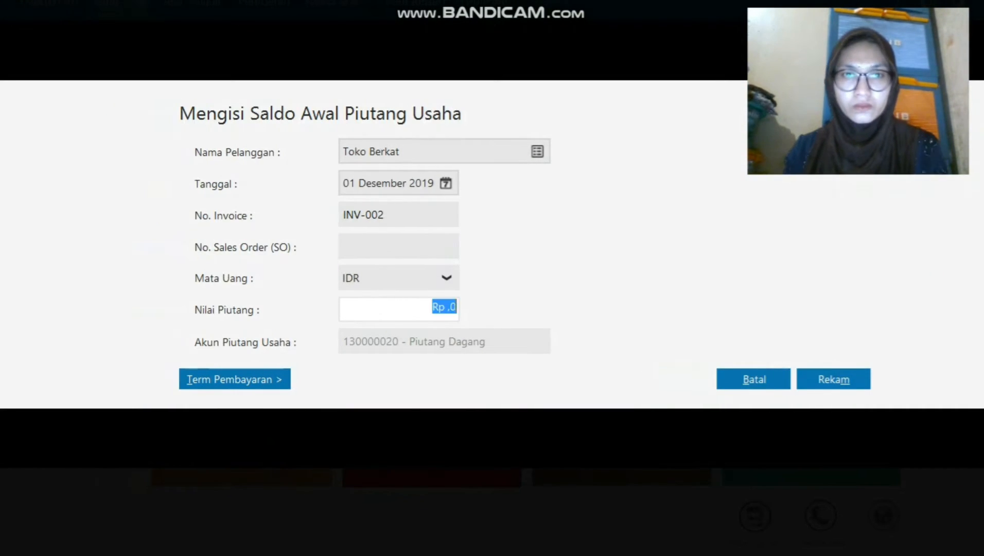
pyautogui.write('4300000')
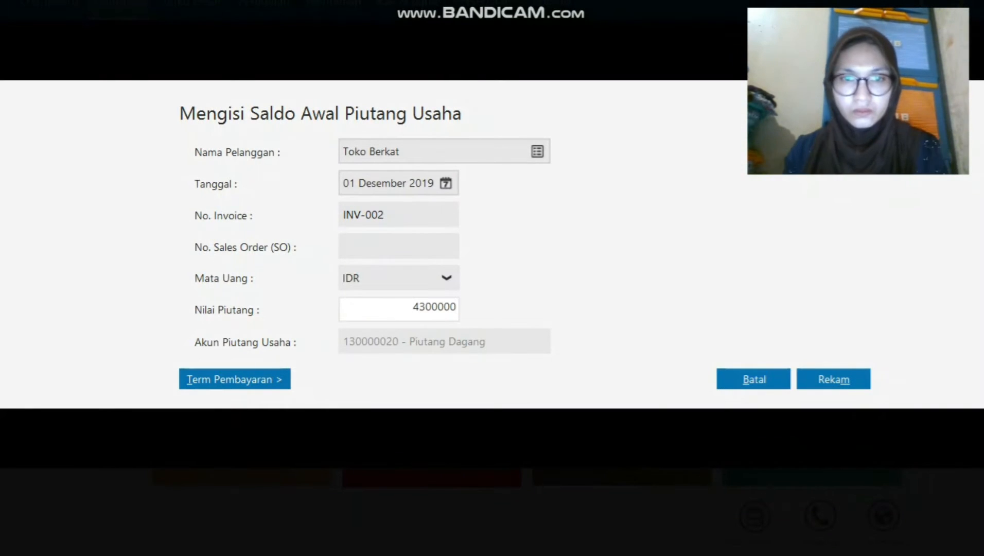
pyautogui.press('Left')
pyautogui.press('Left')
pyautogui.press('Left')
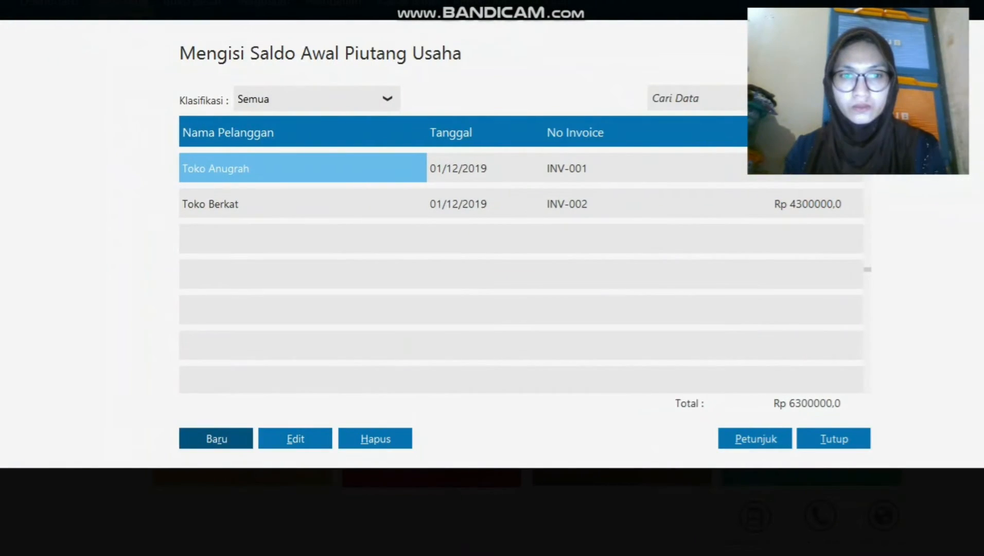
# Record Toko Sukses's receivable INV-003, dated 13 Desember 2019, for 3200000.
pyautogui.click(150, 439)
pyautogui.click(538, 151)
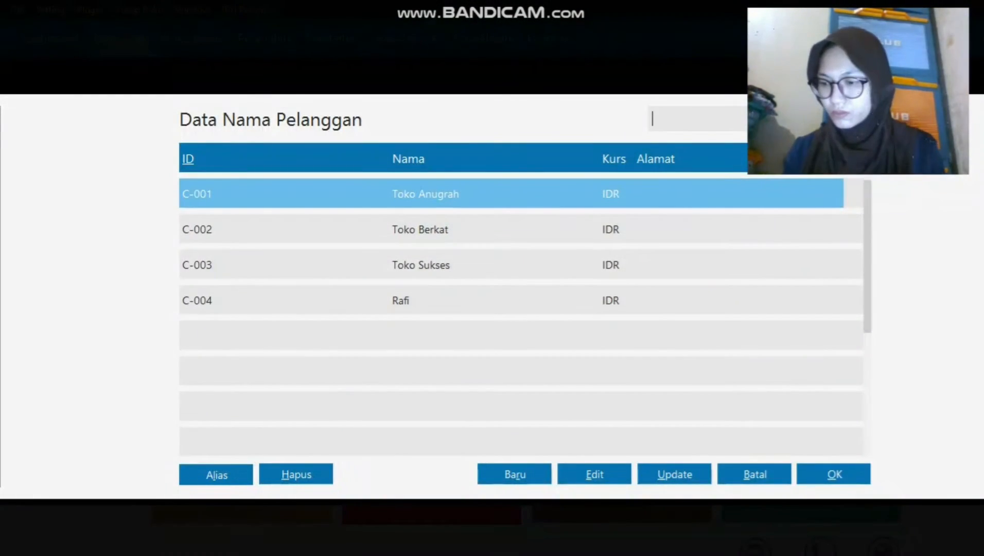
pyautogui.doubleClick(427, 265)
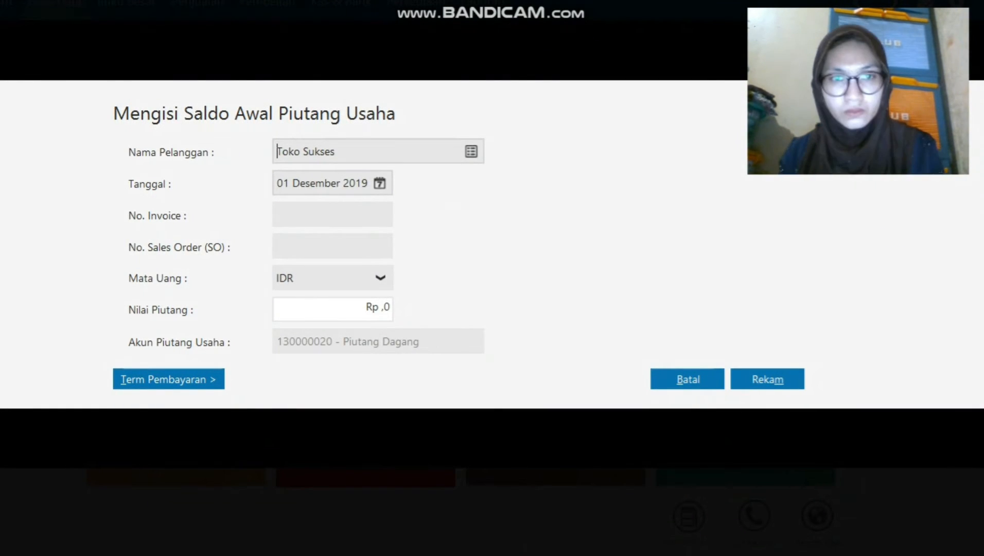
pyautogui.click(379, 183)
pyautogui.doubleClick(538, 289)
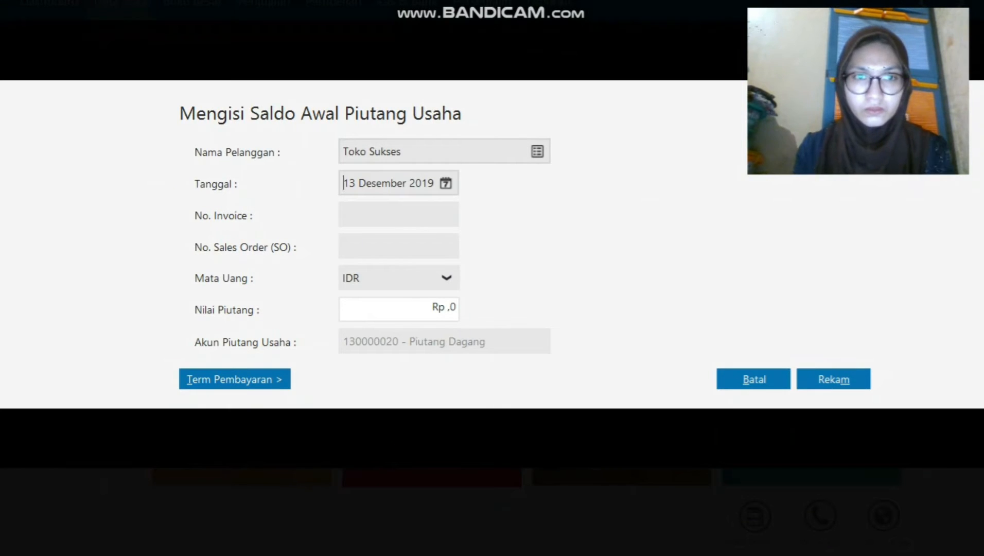
pyautogui.write('INV-003')
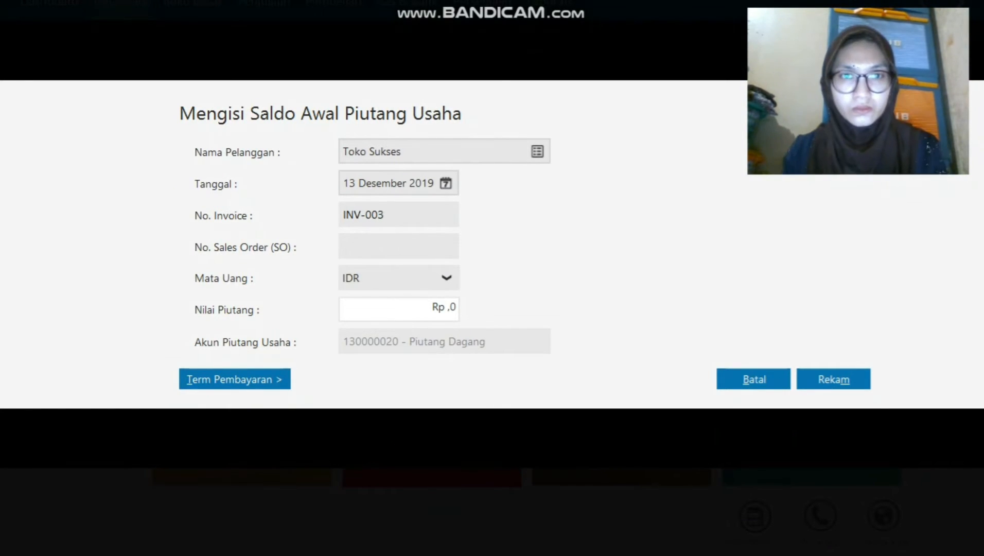
pyautogui.press('Tab')
pyautogui.press('Tab')
pyautogui.press('Tab')
pyautogui.write('3200000')
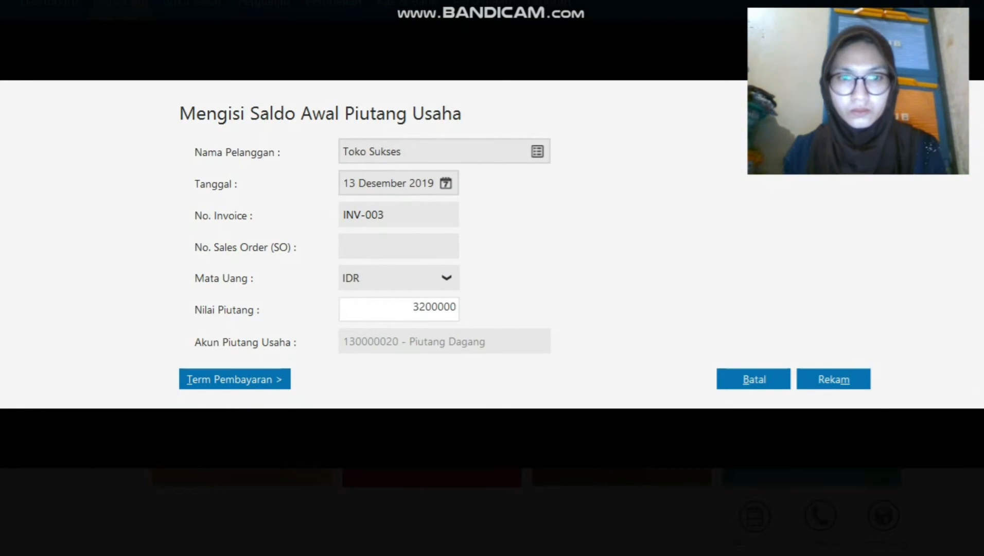
pyautogui.hotkey('alt', 'm')
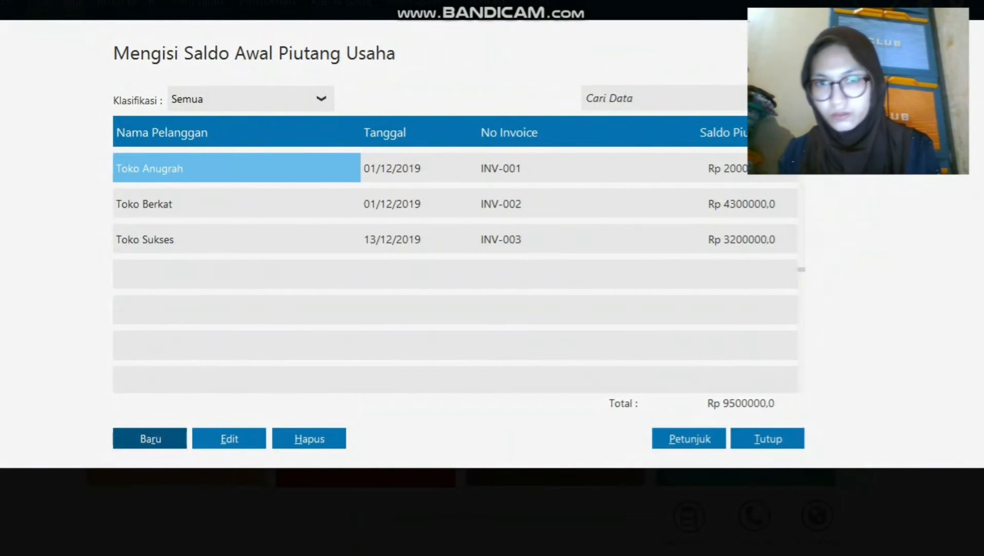
# Change Toko Anugrah's receivable date to 11 November 2019.
pyautogui.hotkey('alt', 'e')
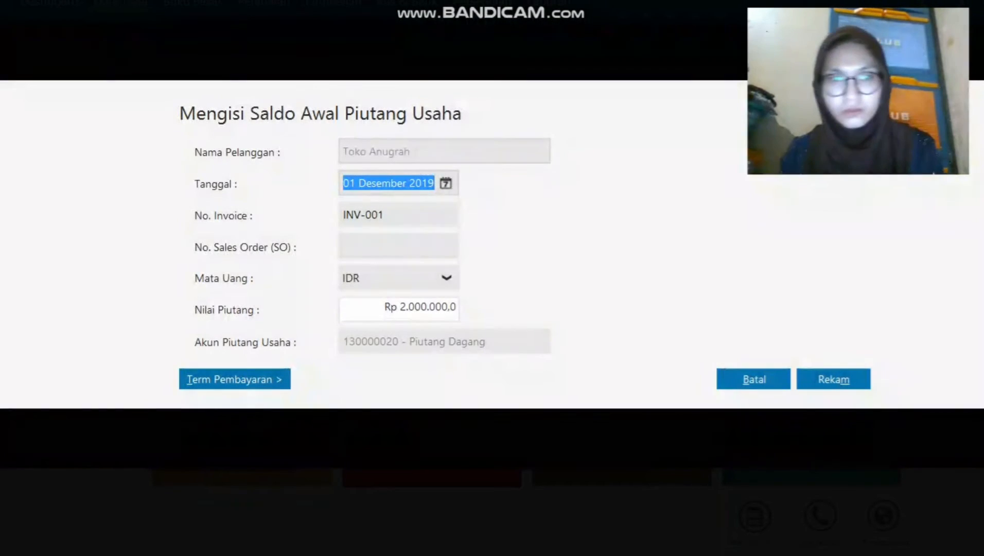
pyautogui.click(446, 183)
pyautogui.click(665, 214)
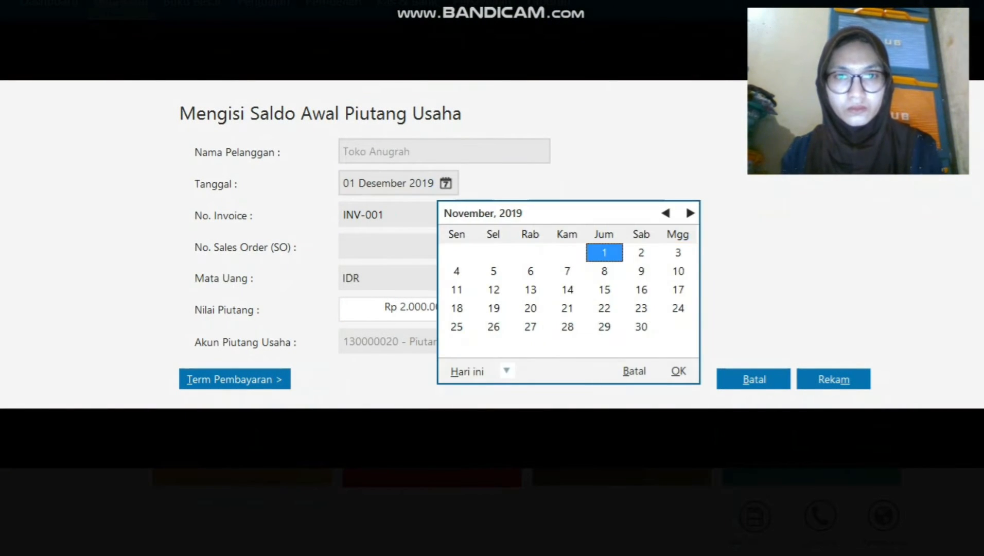
pyautogui.click(456, 290)
pyautogui.click(679, 371)
pyautogui.click(834, 379)
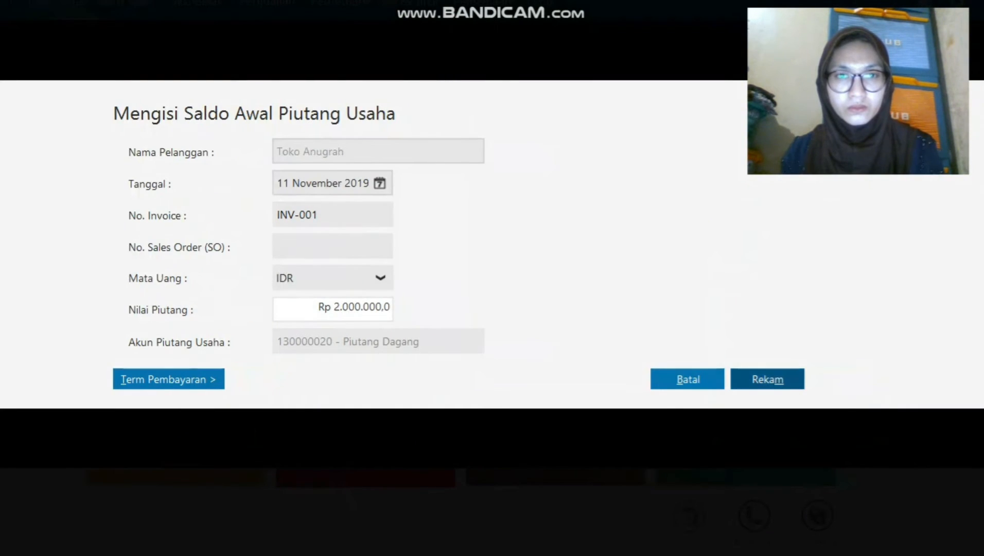
# Change Toko Berkat's receivable date to 12 November 2019.
pyautogui.click(299, 241)
pyautogui.click(292, 475)
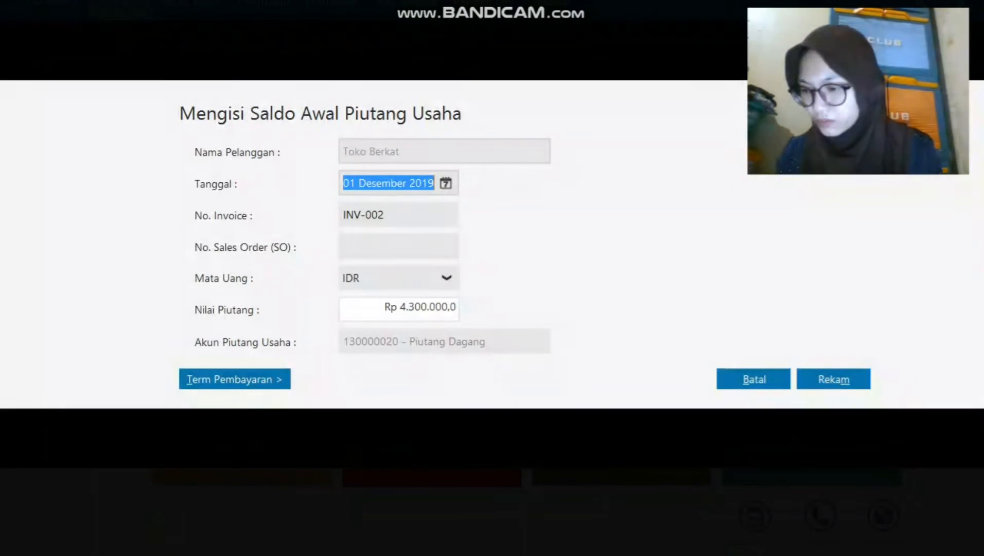
pyautogui.click(446, 183)
pyautogui.click(665, 213)
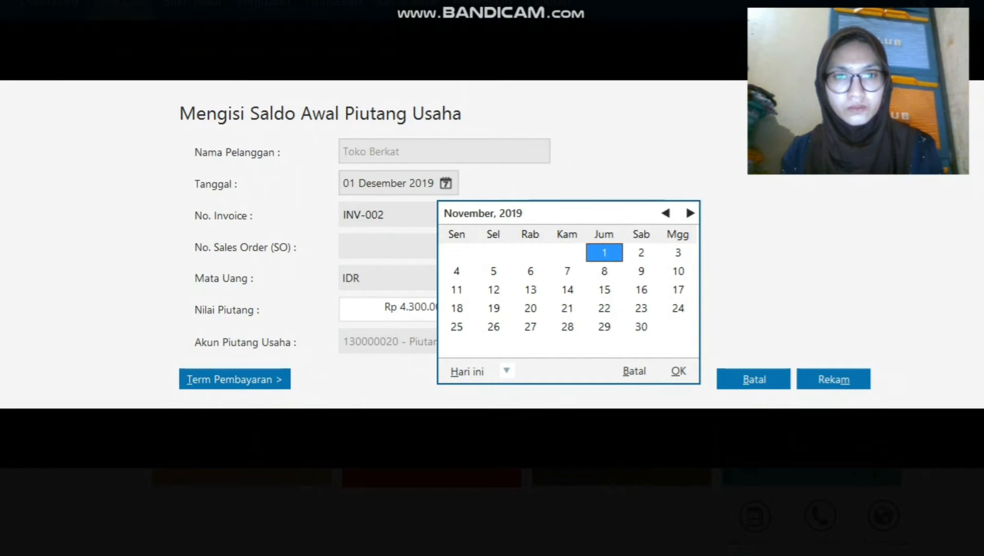
pyautogui.click(493, 290)
pyautogui.click(679, 371)
pyautogui.click(833, 379)
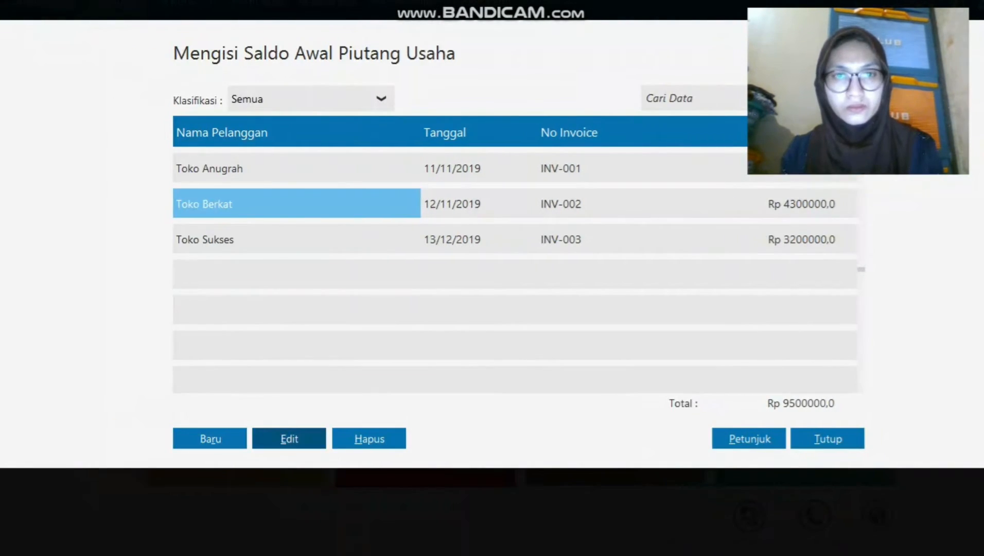
# Correct Toko Berkat's INV-002 date to 11 Desember 2019.
pyautogui.click(229, 438)
pyautogui.click(402, 193)
pyautogui.click(440, 193)
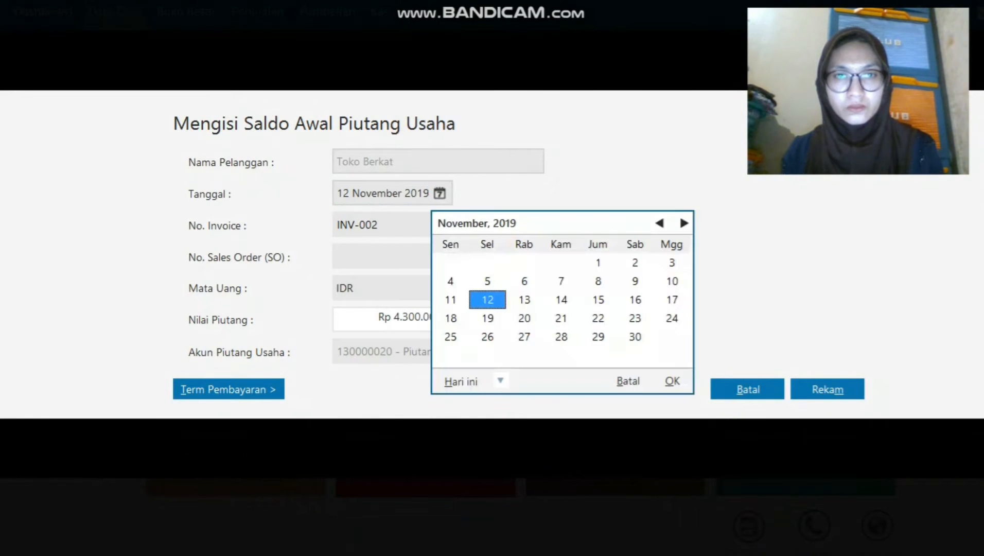
pyautogui.click(683, 222)
pyautogui.click(523, 297)
pyautogui.click(673, 379)
pyautogui.click(834, 380)
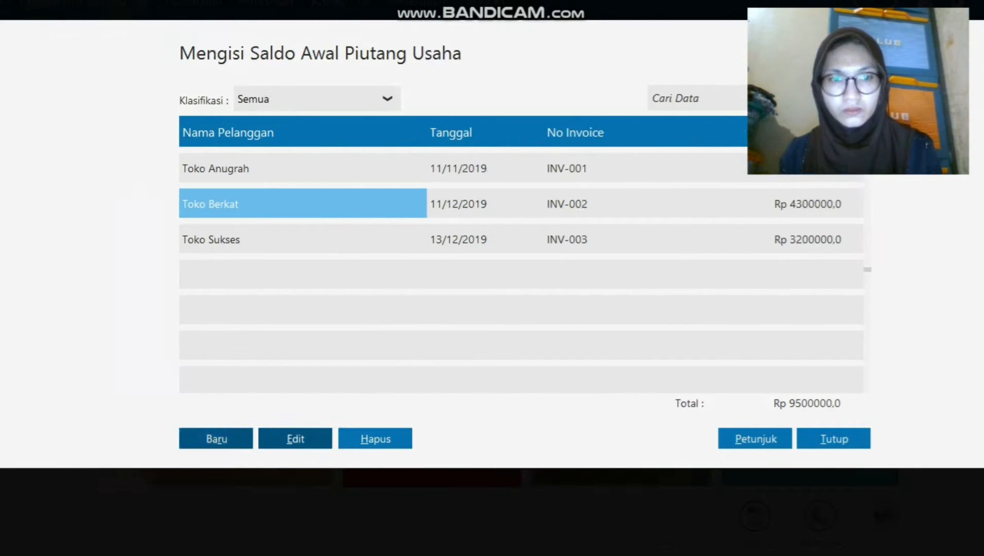
pyautogui.click(151, 439)
# Record the personal customer's receivable INV-005, dated 13 Desember 2019, for 4750000.
pyautogui.click(537, 152)
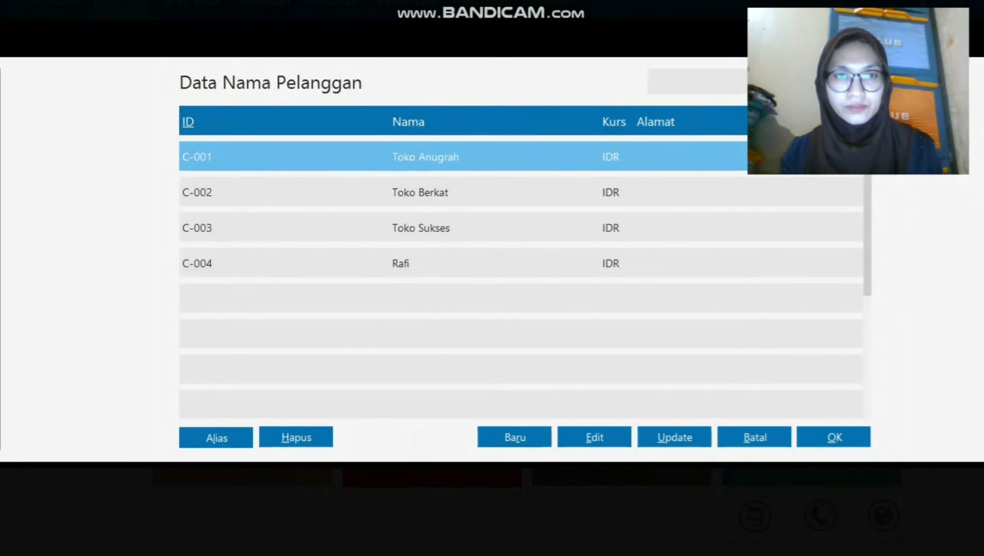
pyautogui.click(453, 263)
pyautogui.click(834, 437)
pyautogui.click(380, 183)
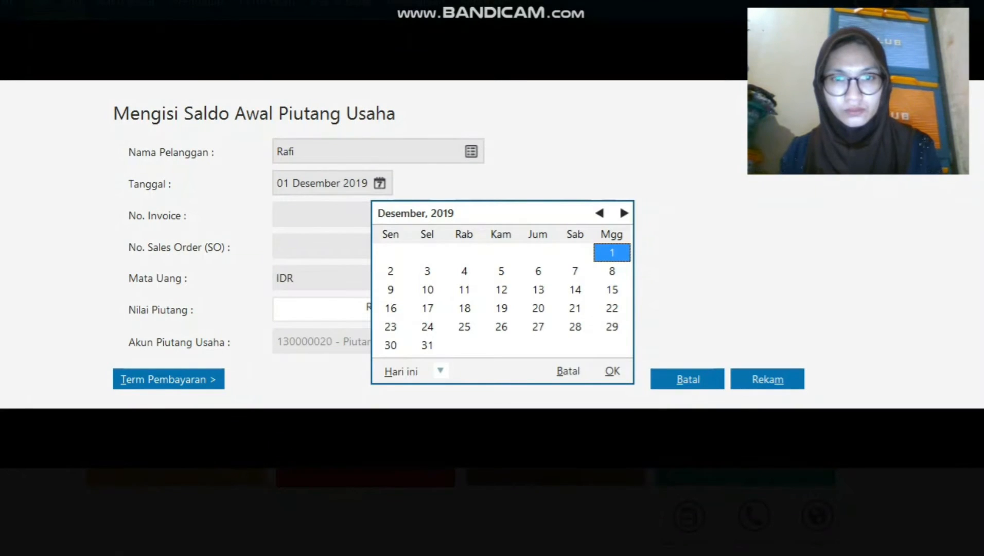
pyautogui.click(538, 290)
pyautogui.click(613, 371)
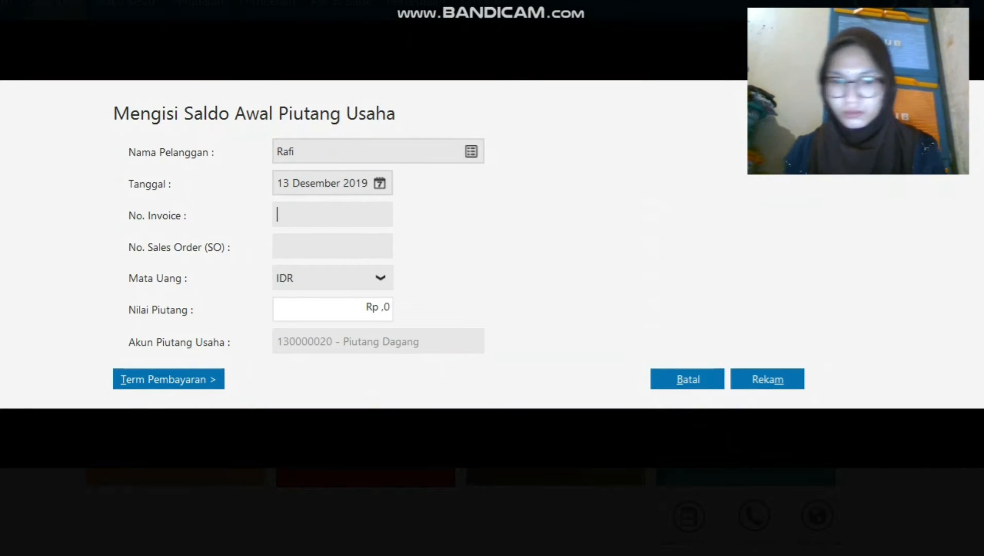
pyautogui.press('Tab')
pyautogui.press('Tab')
pyautogui.press('Tab')
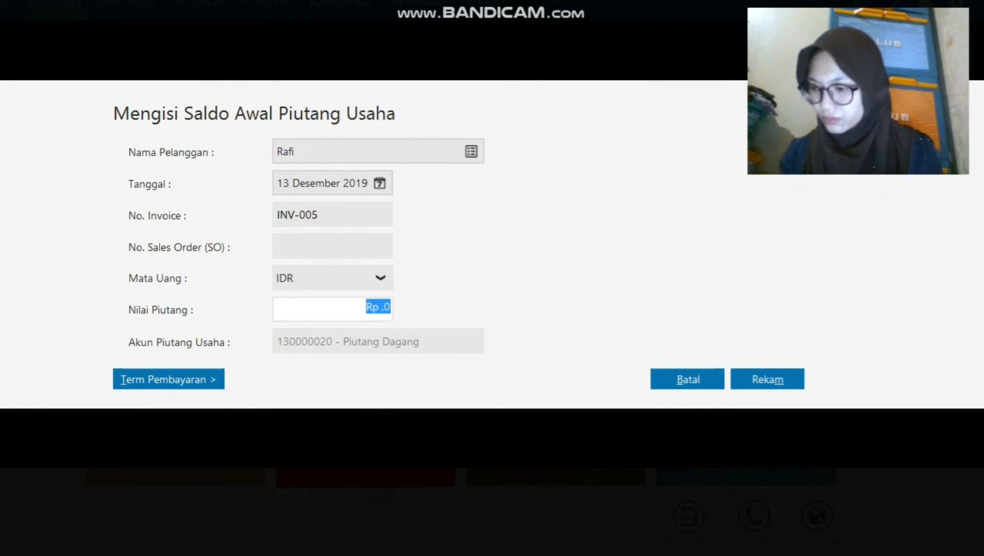
pyautogui.write('4750000')
pyautogui.hotkey('alt', 'm')
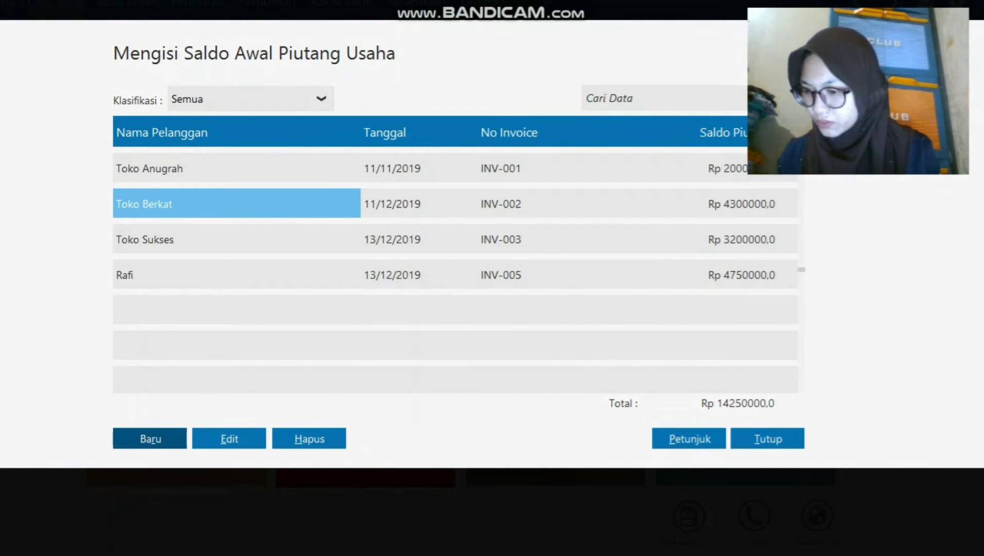
pyautogui.click(418, 274)
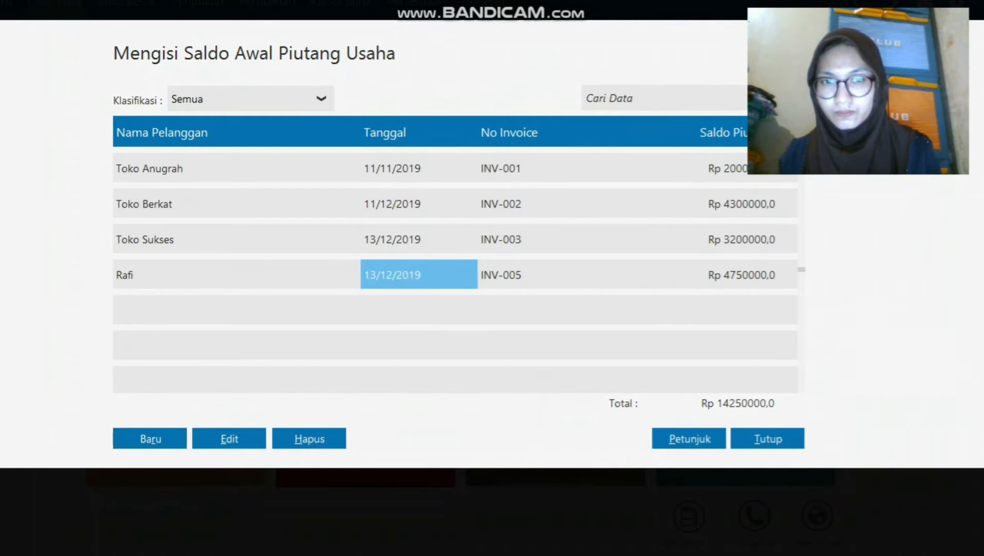
# Change Toko Sukses's receivable to invoice INV-004 for Rp 750000.
pyautogui.click(229, 439)
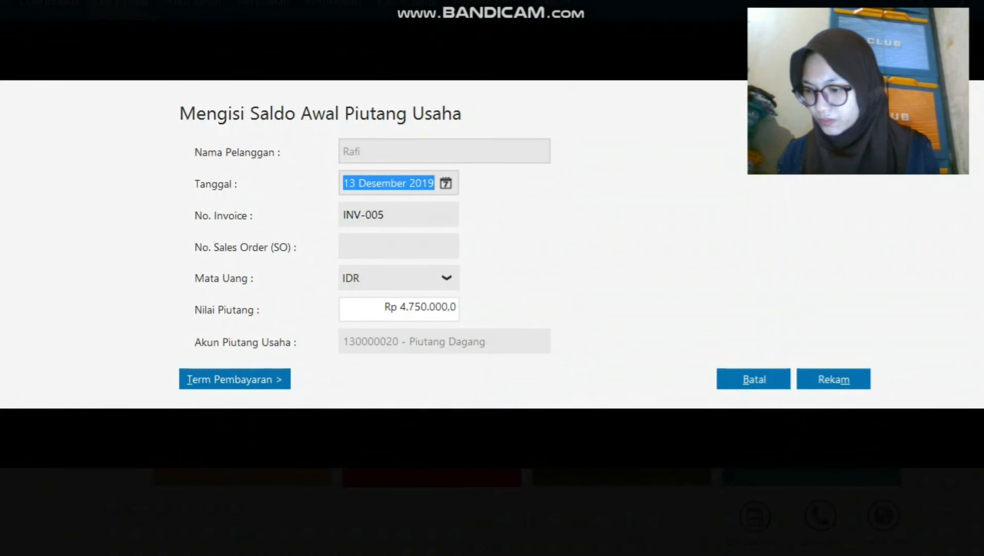
pyautogui.click(834, 379)
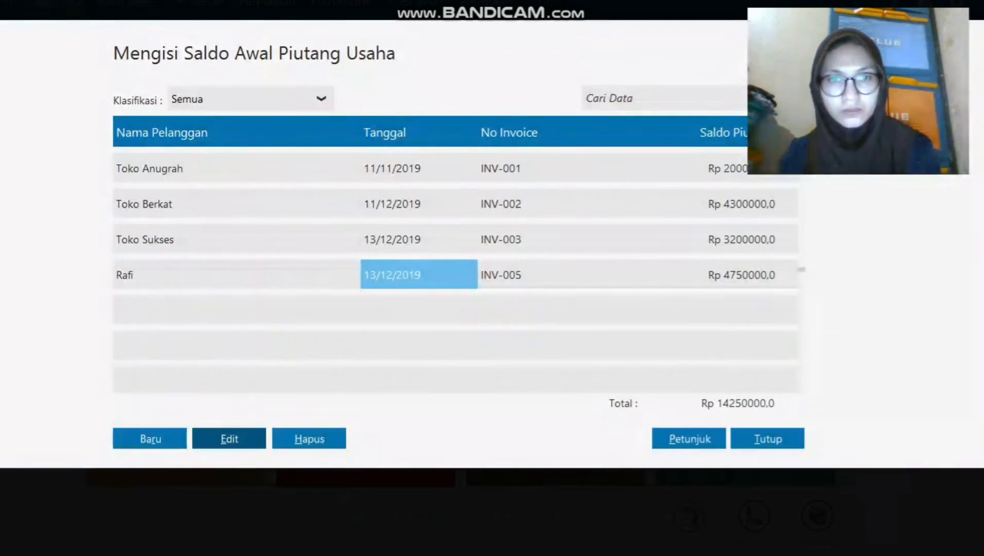
pyautogui.click(309, 239)
pyautogui.click(254, 438)
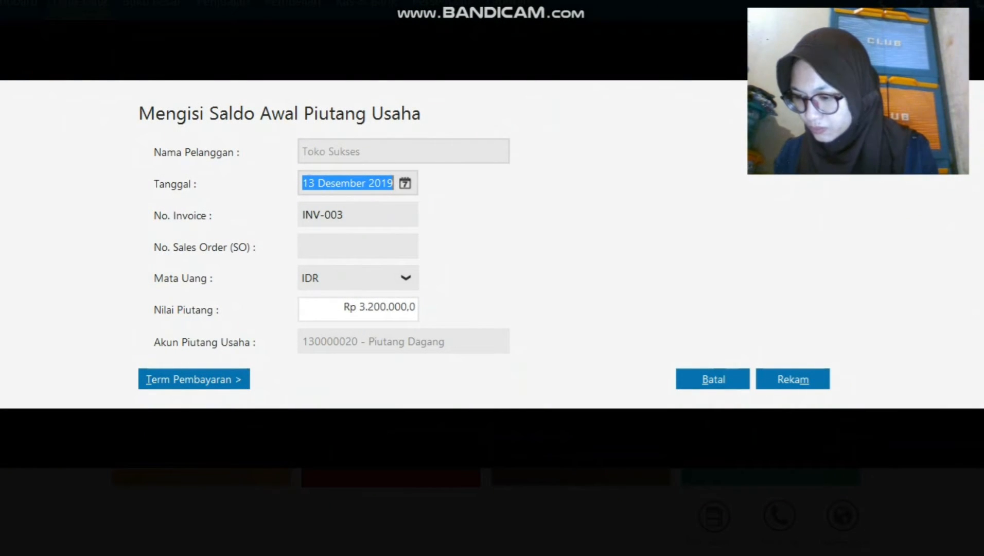
pyautogui.doubleClick(333, 215)
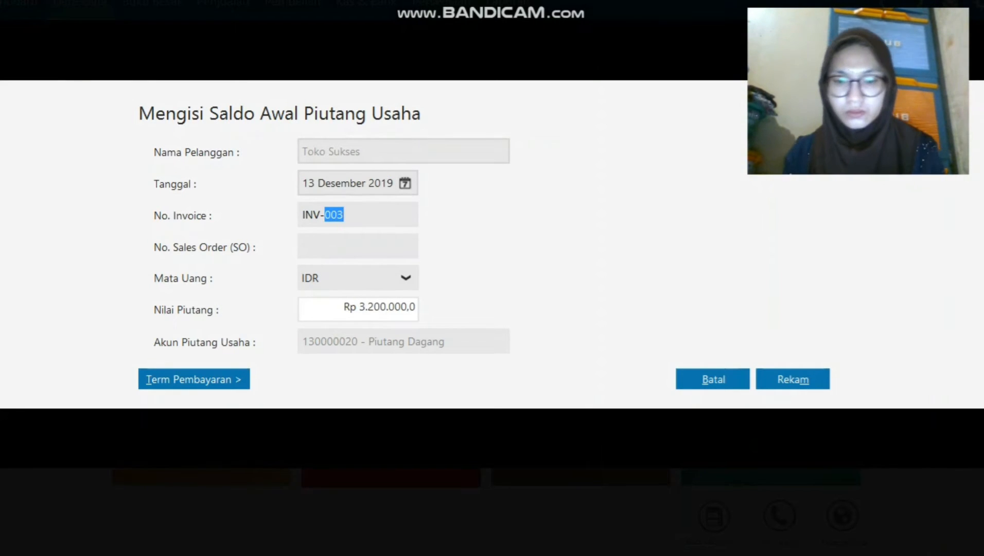
pyautogui.write('004')
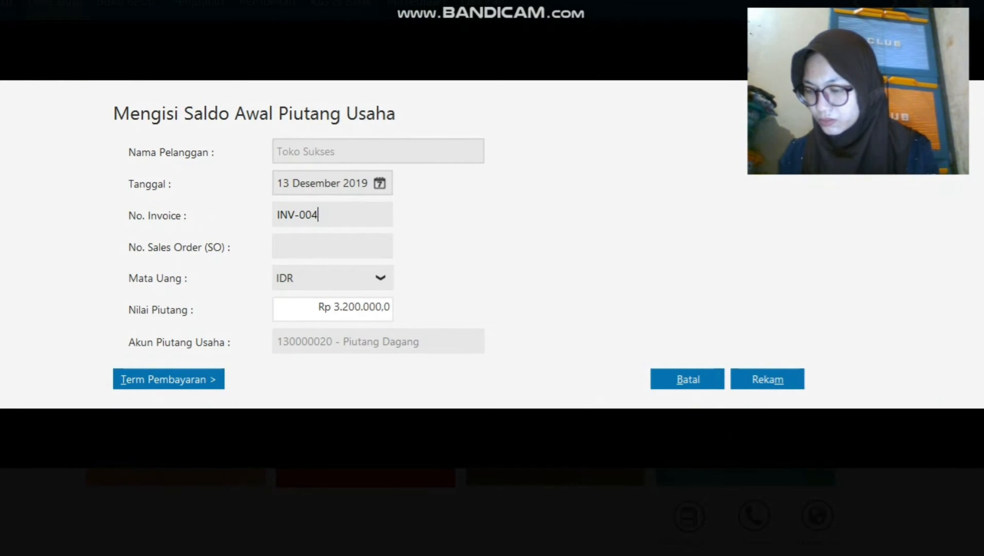
pyautogui.doubleClick(354, 307)
pyautogui.write('750000')
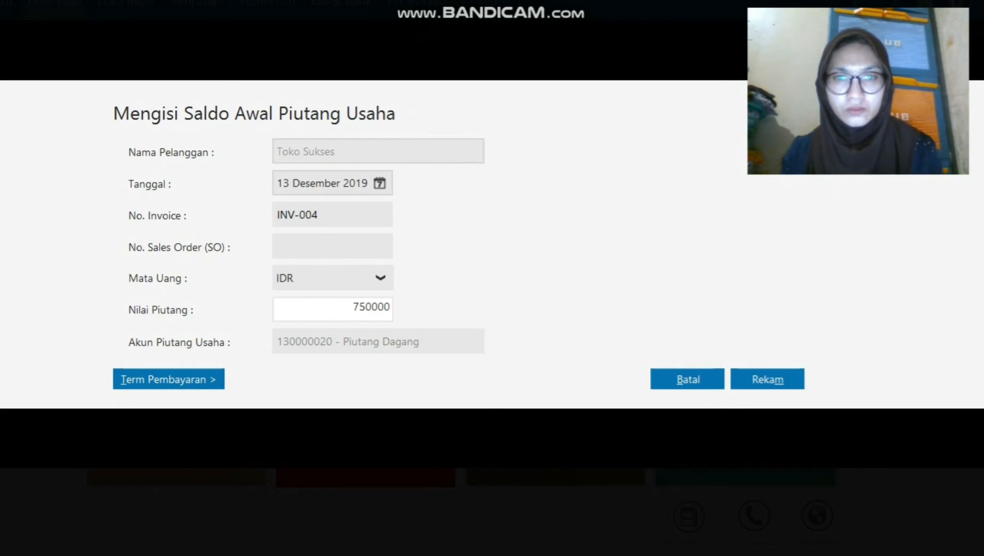
pyautogui.click(768, 379)
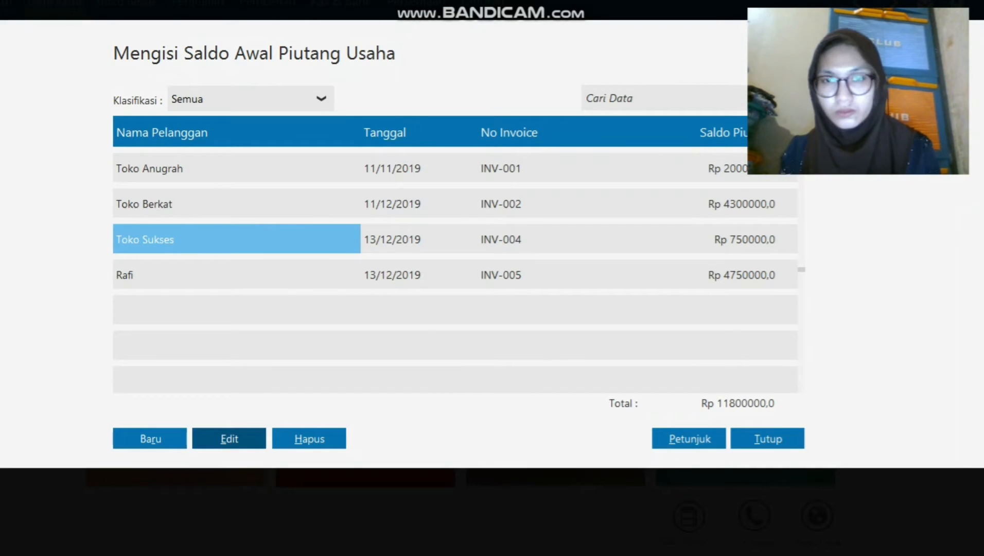
# Change Toko Berkat's receivable to invoice INV-003 dated 13 December 2019.
pyautogui.click(501, 204)
pyautogui.click(229, 439)
pyautogui.click(399, 215)
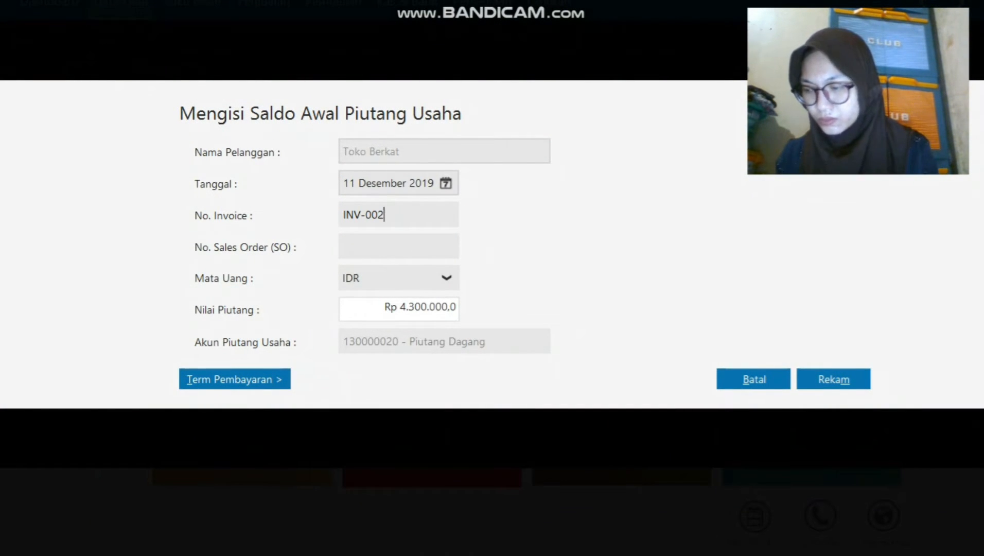
pyautogui.write('3')
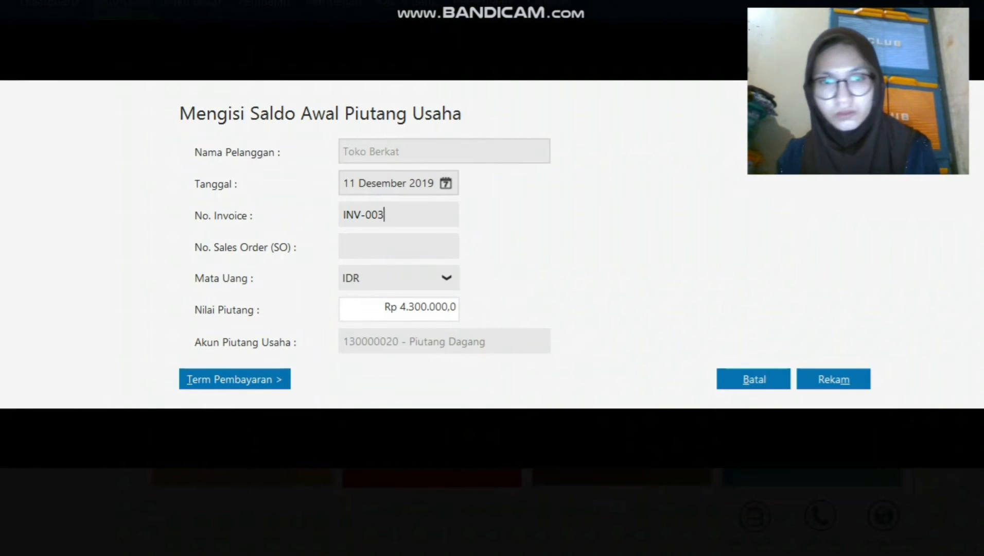
pyautogui.click(446, 183)
pyautogui.doubleClick(605, 290)
pyautogui.click(834, 380)
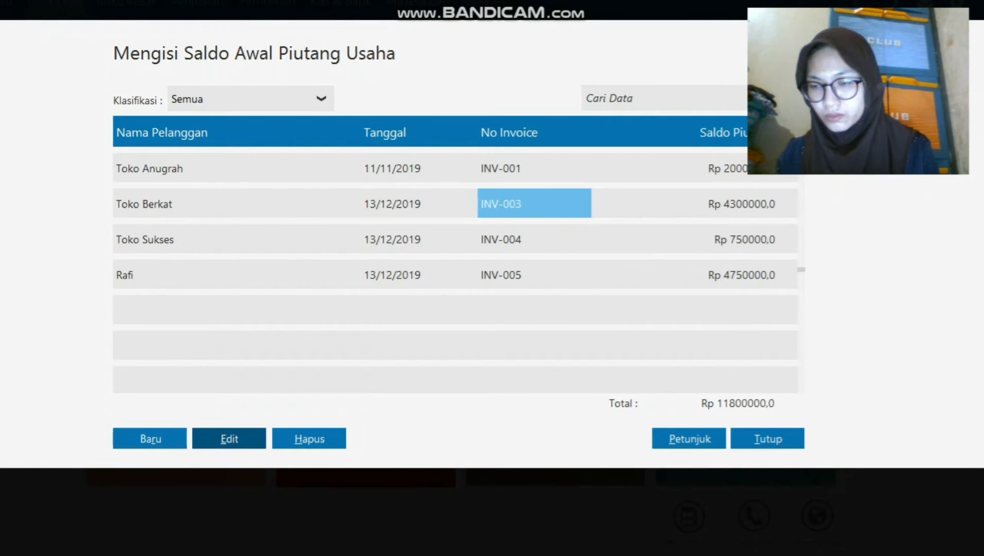
# Correct Toko Berkat's INV-003 amount to Rp 3200000.
pyautogui.click(229, 438)
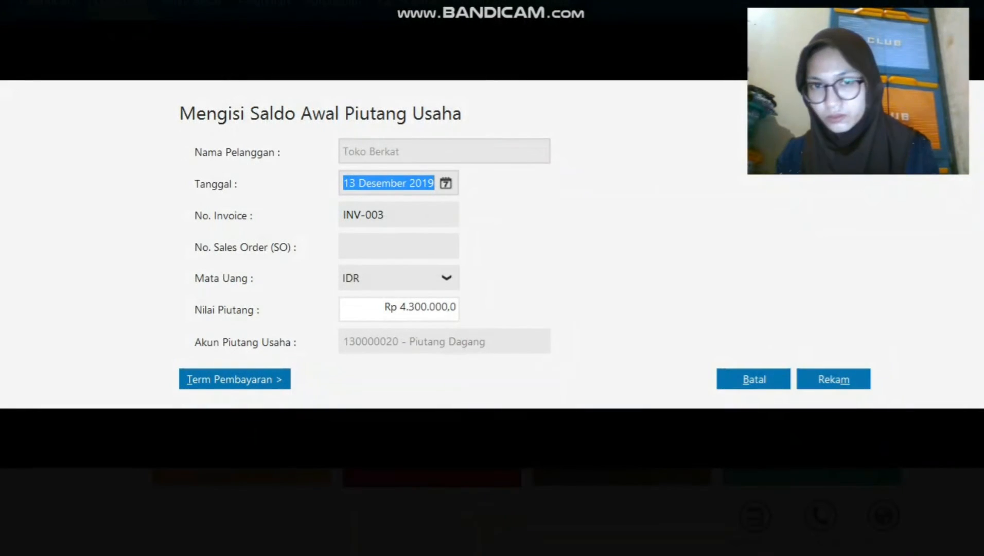
pyautogui.click(412, 307)
pyautogui.write('3200000')
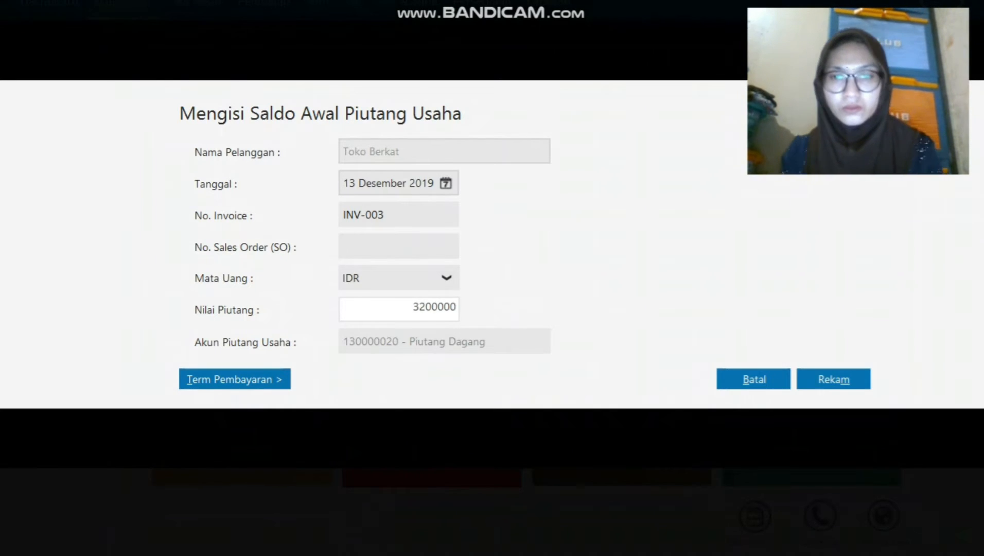
pyautogui.click(834, 379)
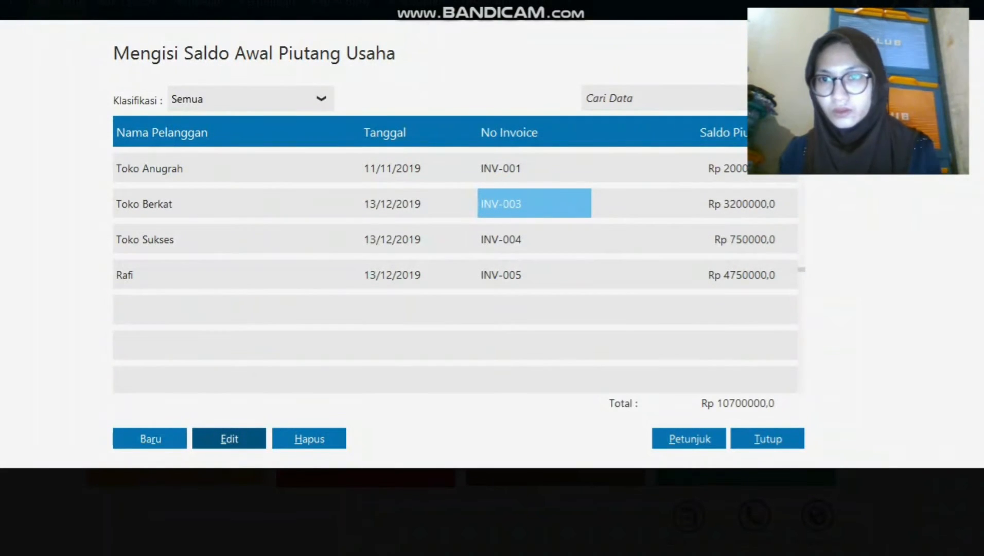
pyautogui.click(150, 438)
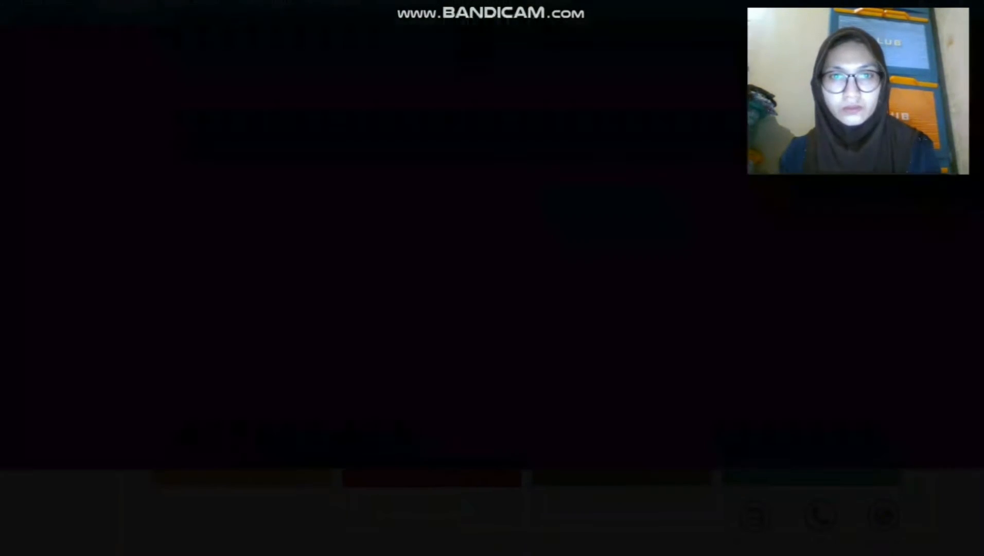
# Choose Toko Anugrah as the customer for the new opening receivable.
pyautogui.click(538, 151)
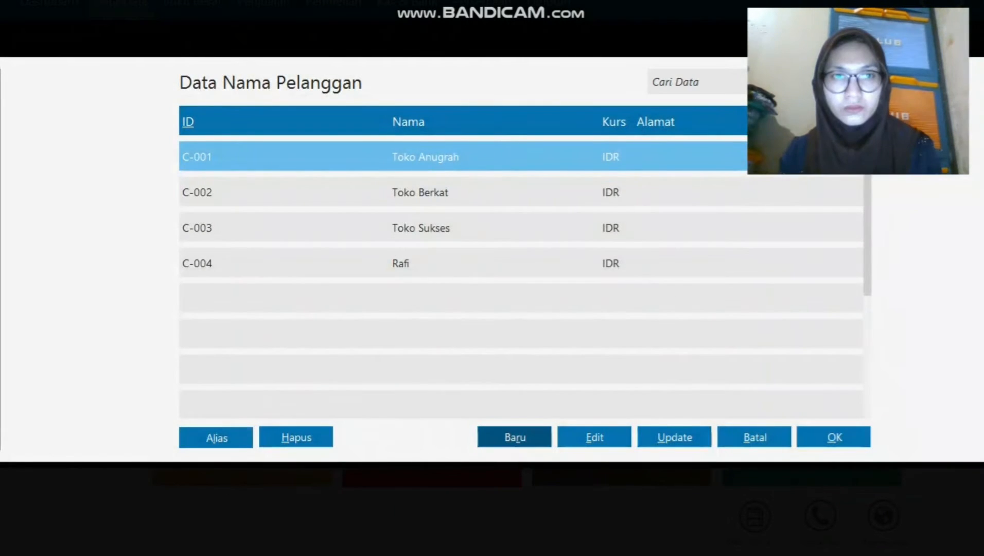
pyautogui.click(515, 437)
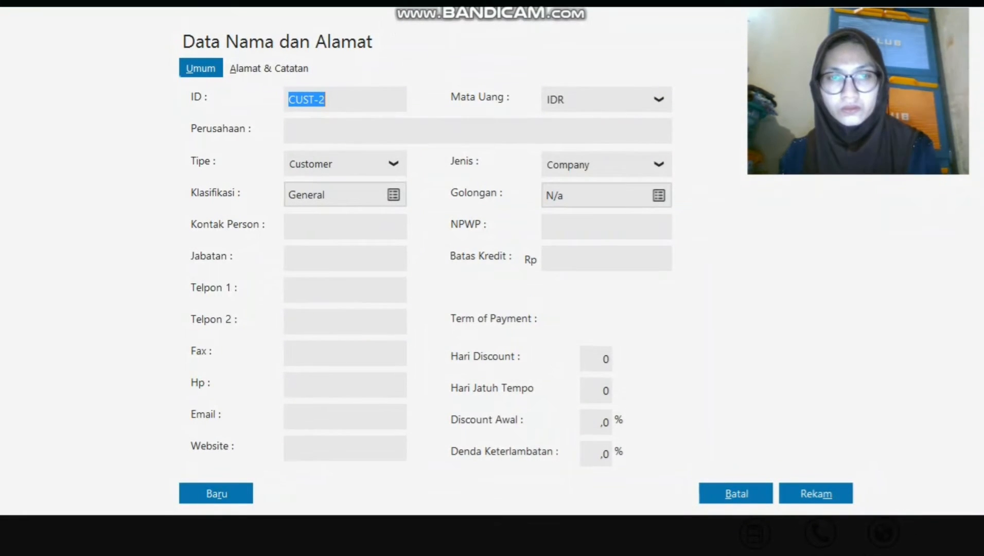
pyautogui.click(737, 498)
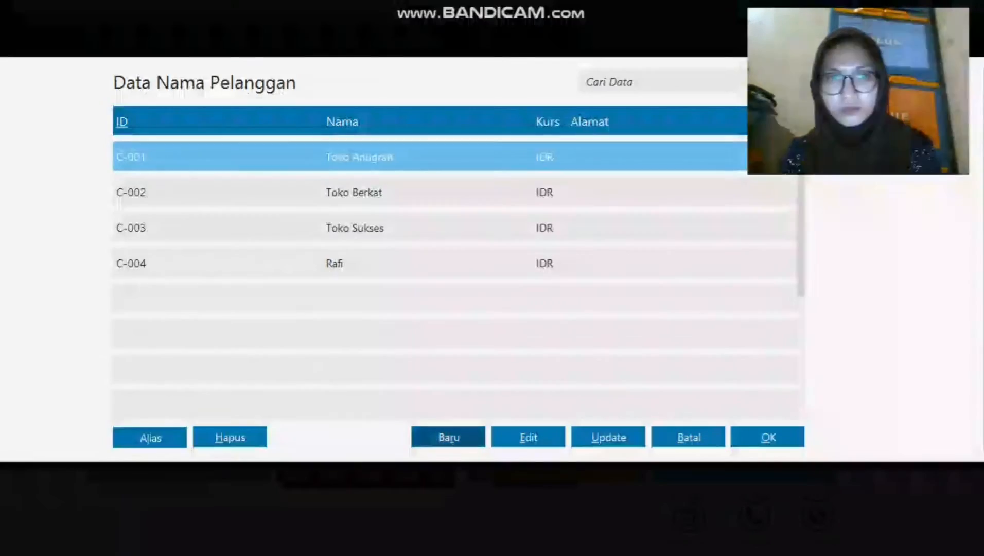
pyautogui.click(767, 437)
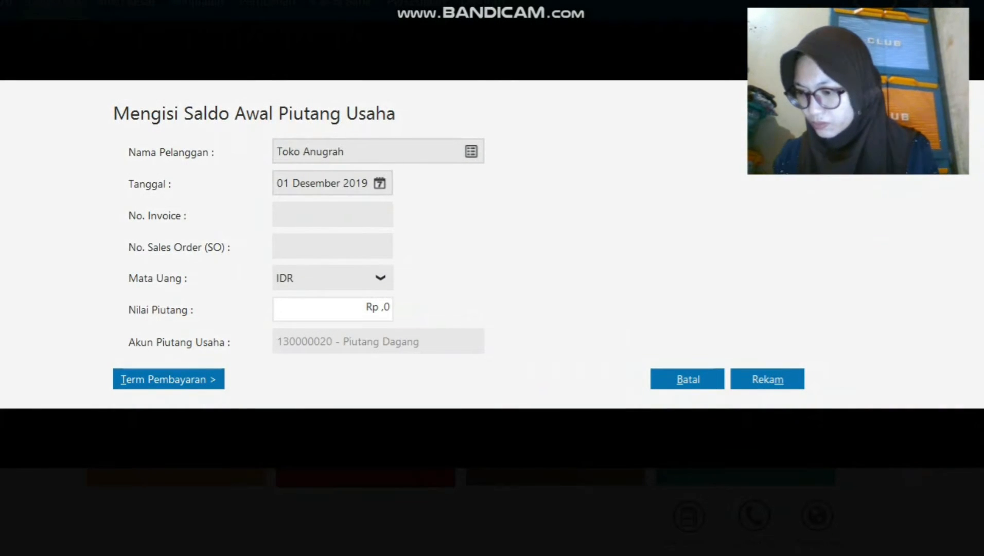
# Record invoice INV-002 dated 12 December 2019 for Rp 4300000, then close the receivables list.
pyautogui.click(380, 183)
pyautogui.click(501, 290)
pyautogui.click(613, 371)
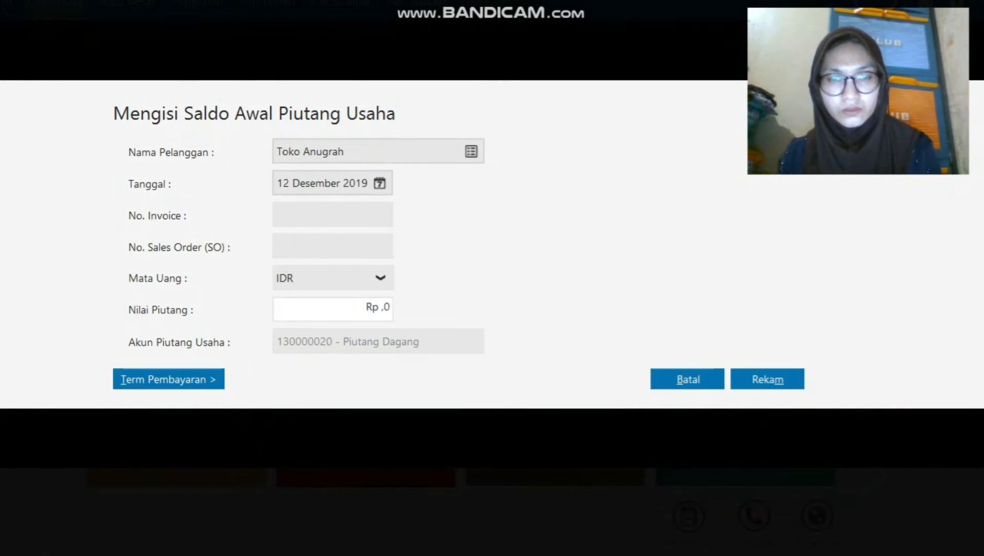
pyautogui.write('-002')
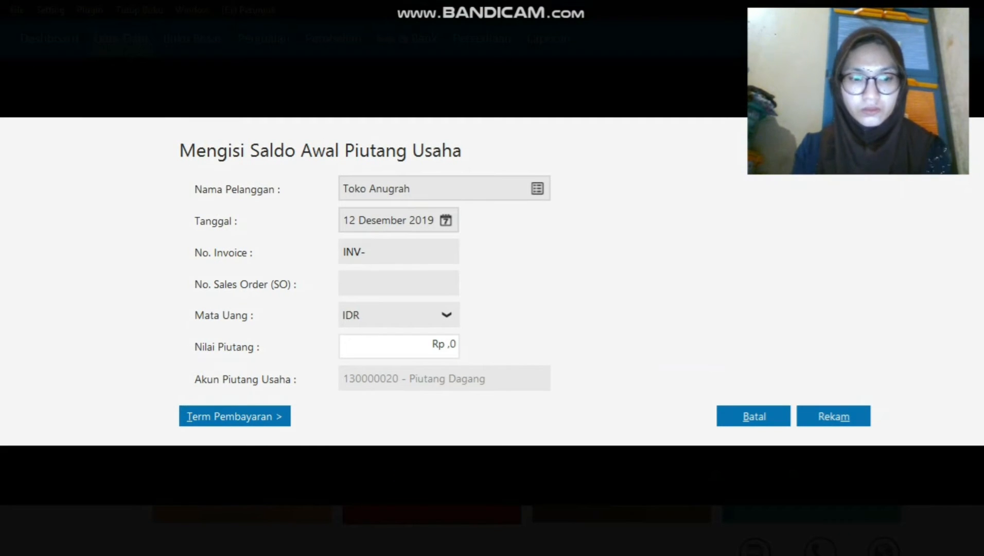
pyautogui.press('Tab')
pyautogui.press('Tab')
pyautogui.press('Tab')
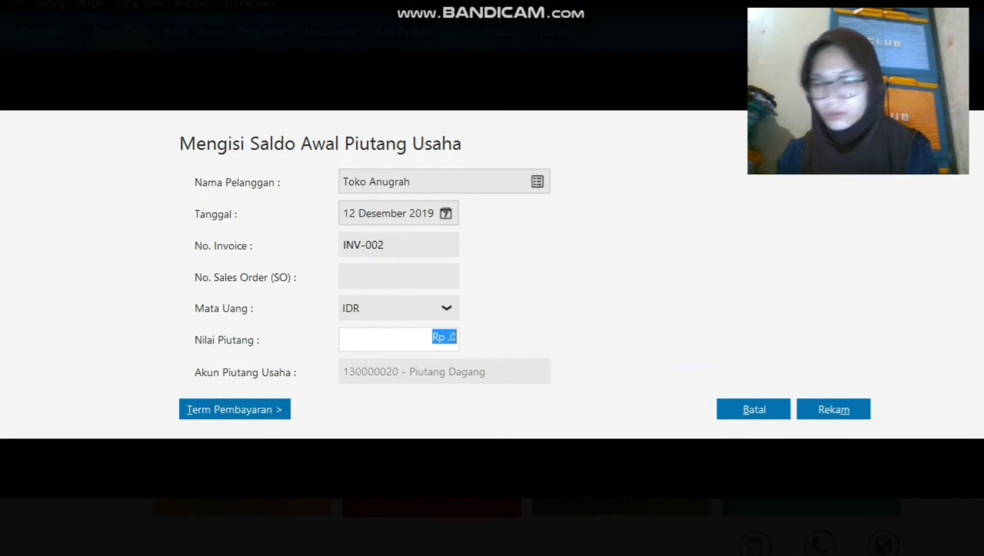
pyautogui.write('4300000')
pyautogui.press('Return')
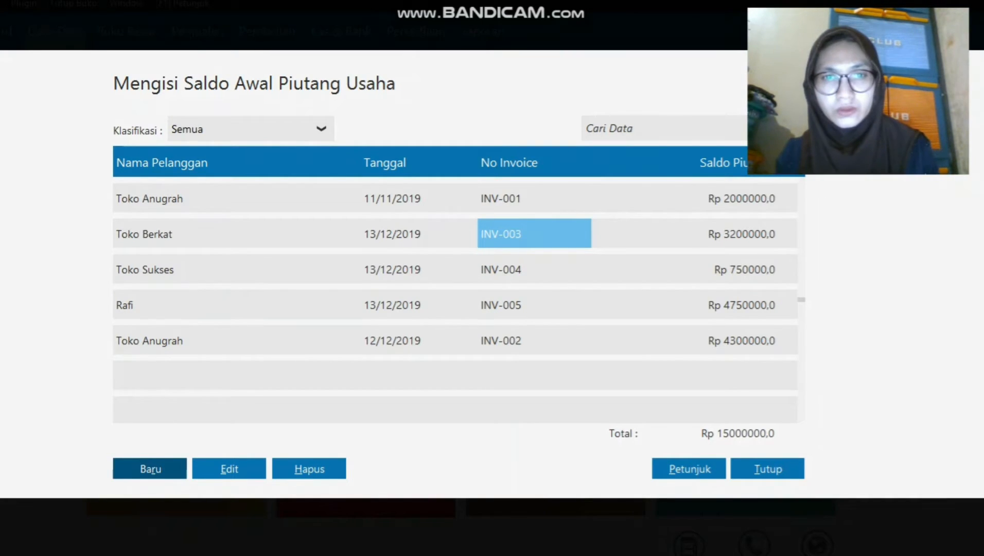
pyautogui.click(392, 234)
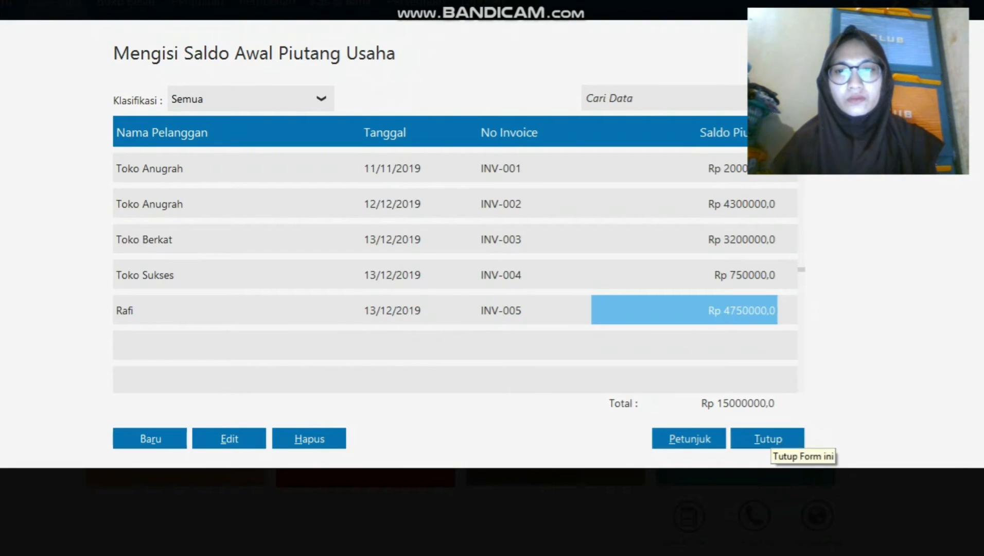
pyautogui.click(767, 440)
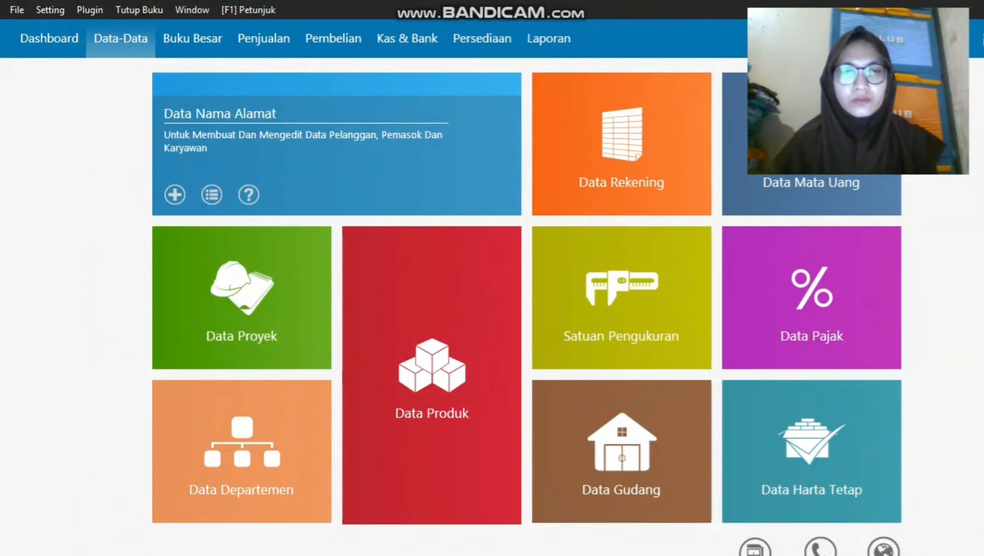
# Add vendor V-001 Sephia Phone to the name-and-address list.
pyautogui.click(340, 167)
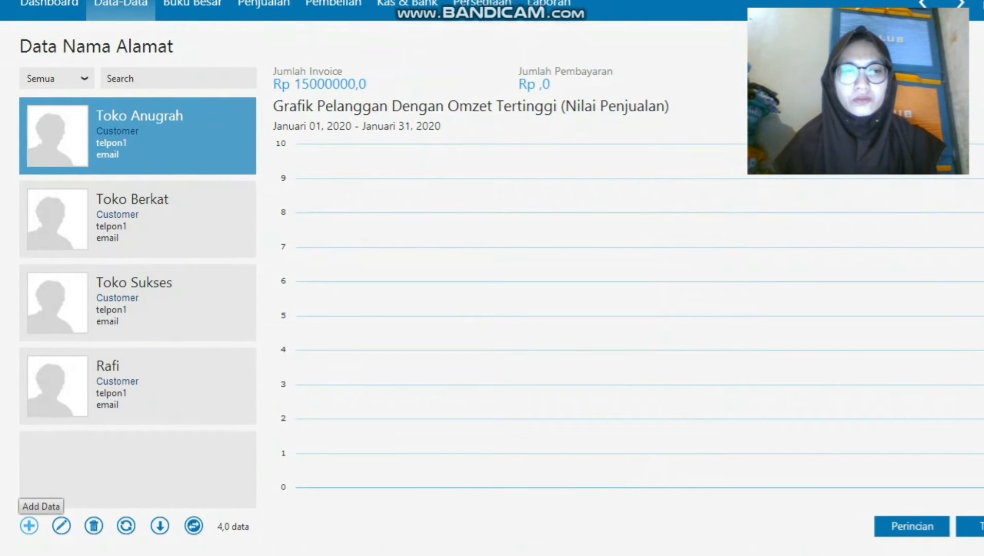
pyautogui.click(29, 526)
pyautogui.click(344, 184)
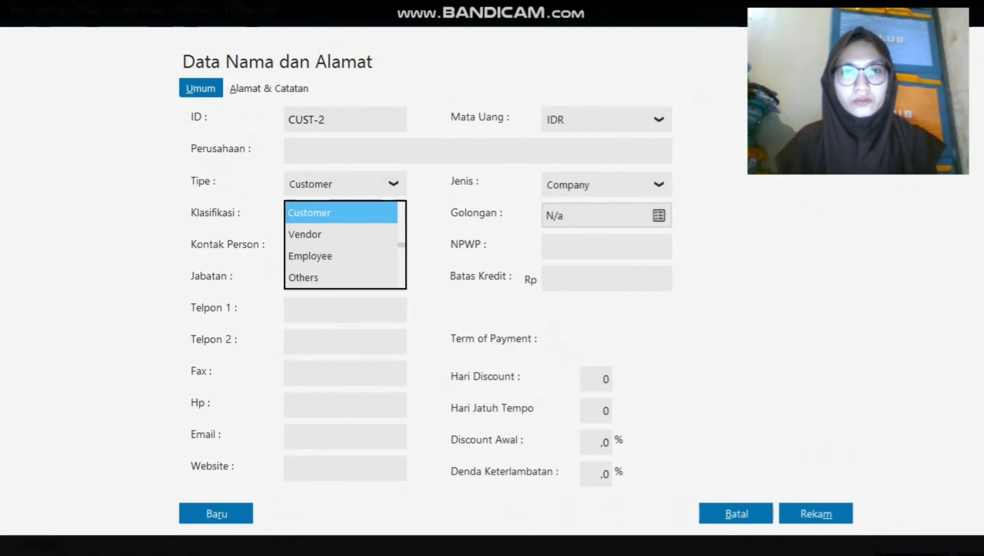
pyautogui.click(305, 235)
pyautogui.write('V')
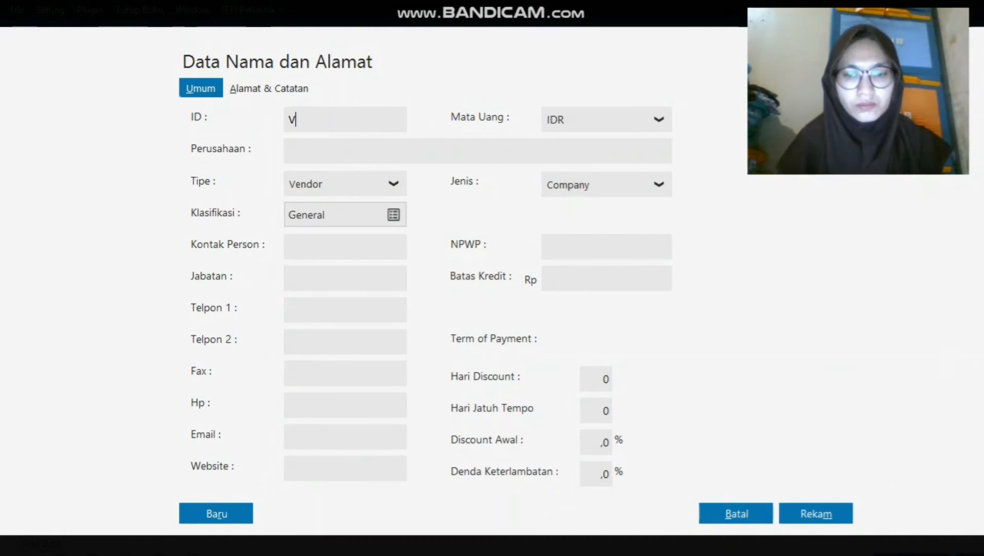
pyautogui.write('-001')
pyautogui.press('Tab')
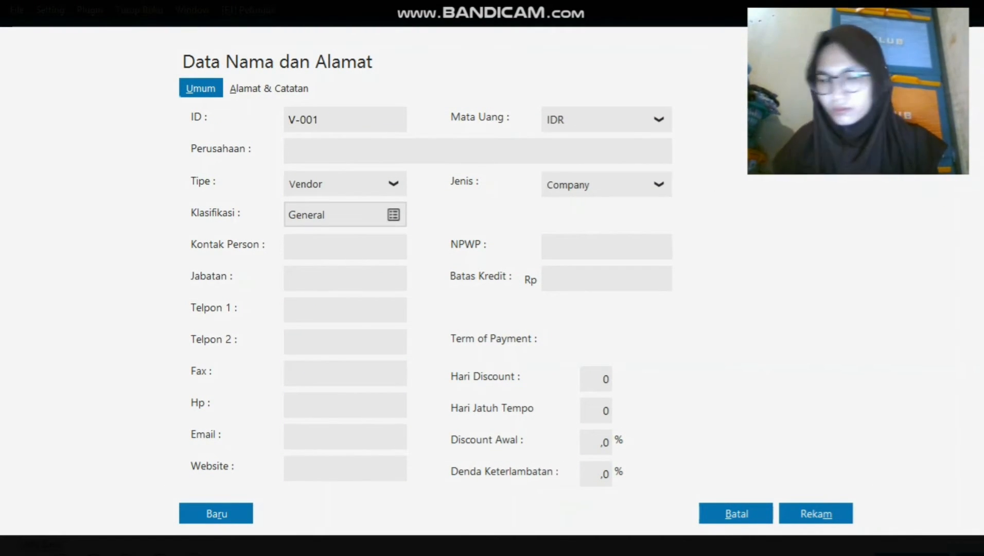
pyautogui.write('Sephia Phone')
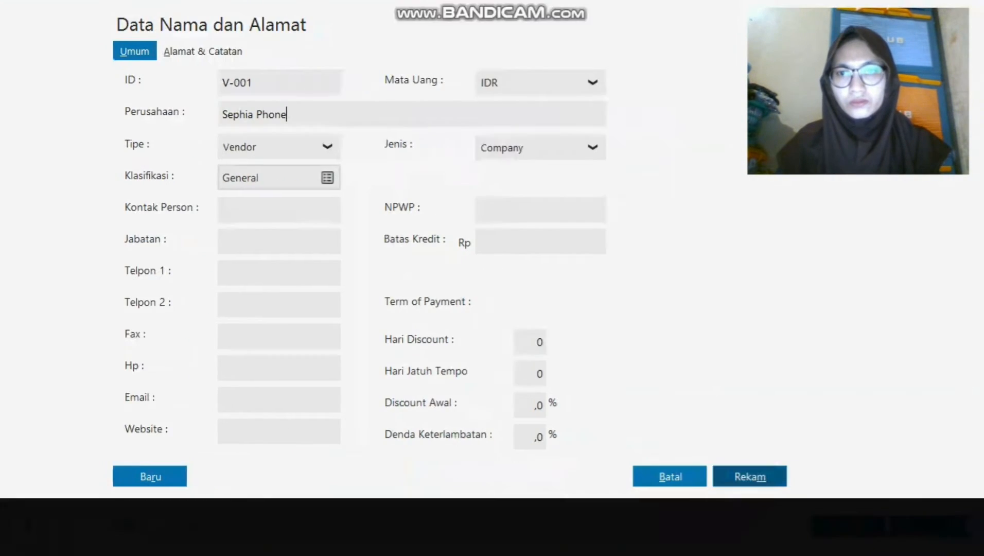
pyautogui.click(816, 514)
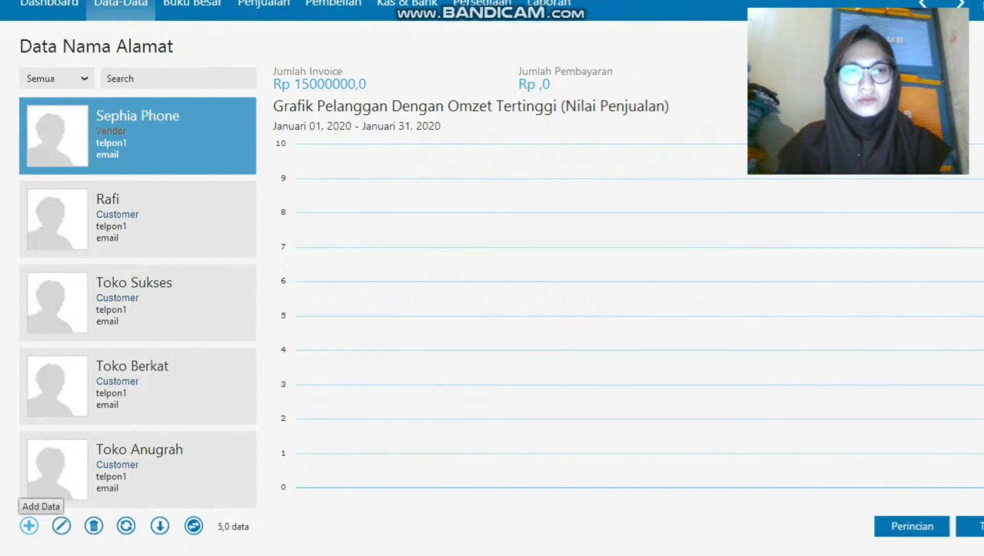
# Add contact V-002 Toko Semangat and close the contact list.
pyautogui.click(29, 525)
pyautogui.write('v-')
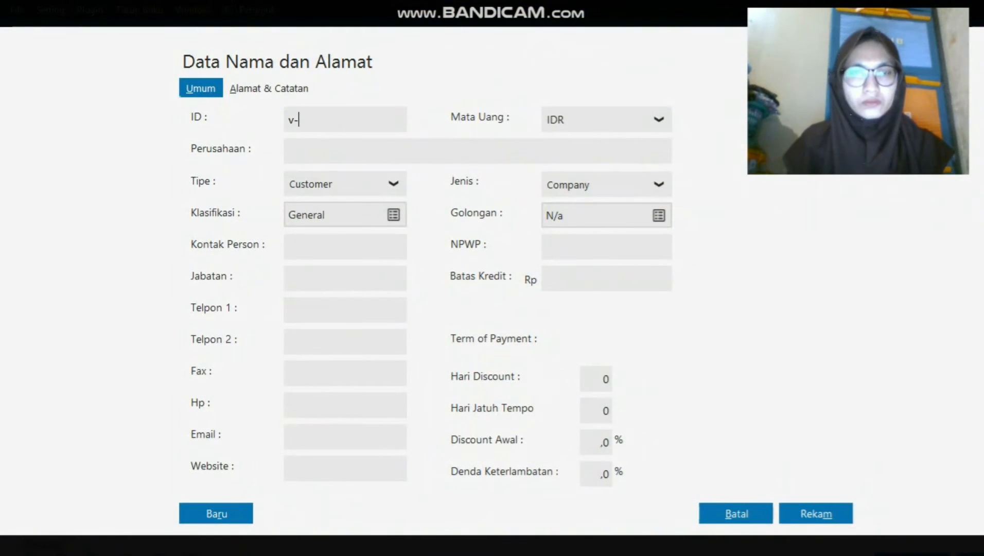
pyautogui.write('002')
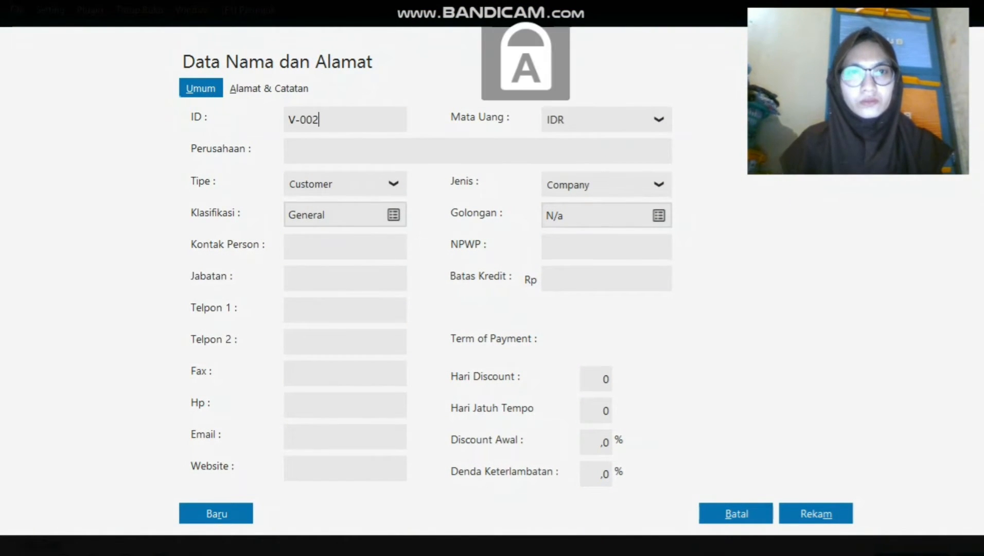
pyautogui.press('Tab')
pyautogui.write('Toko Semangat')
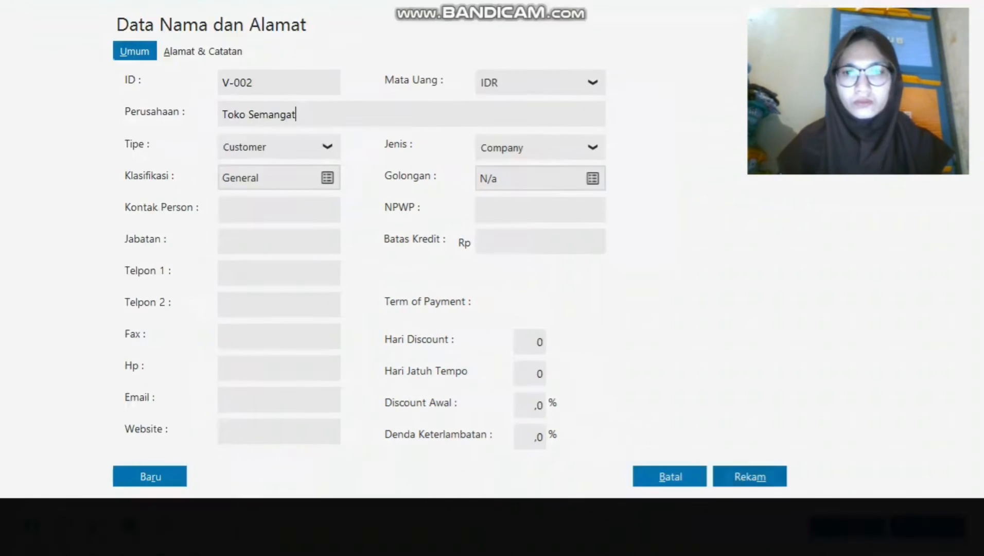
pyautogui.click(750, 477)
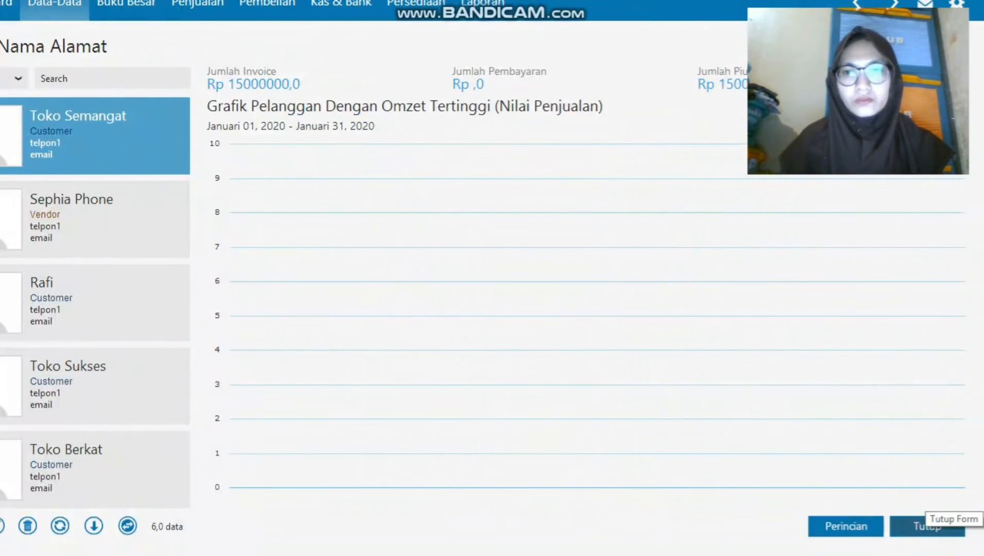
pyautogui.click(926, 525)
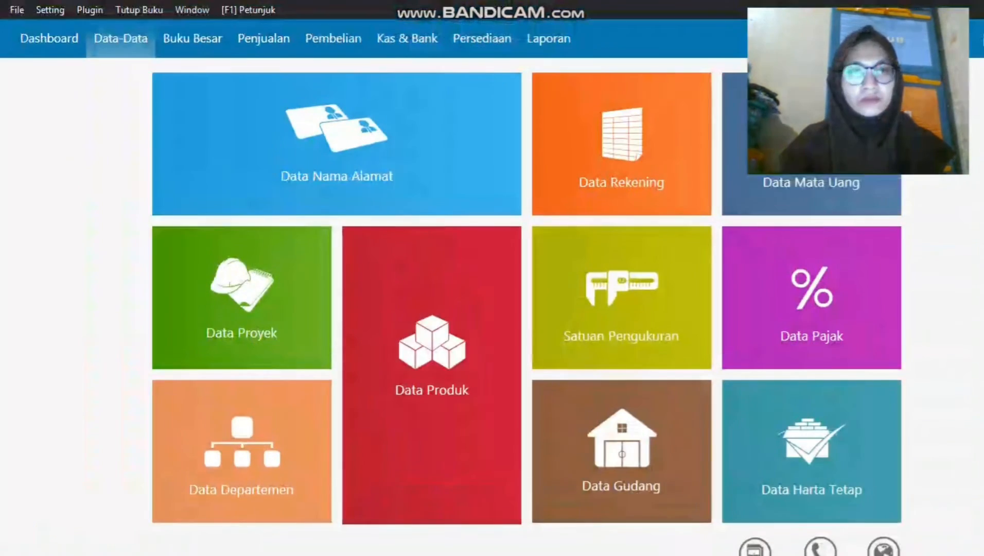
pyautogui.click(50, 10)
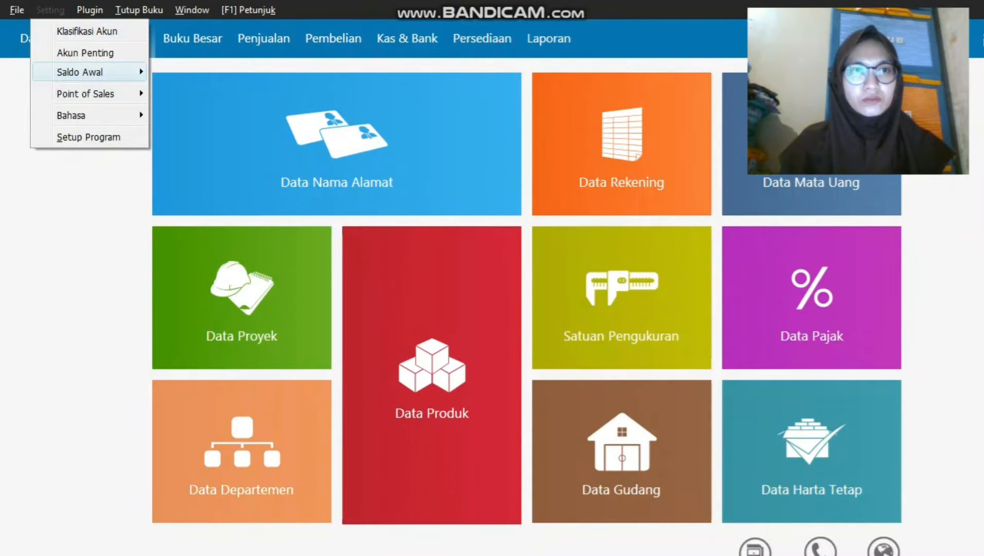
# Start a new opening payable for supplier Sephia Phone.
pyautogui.moveTo(87, 72)
pyautogui.click(260, 112)
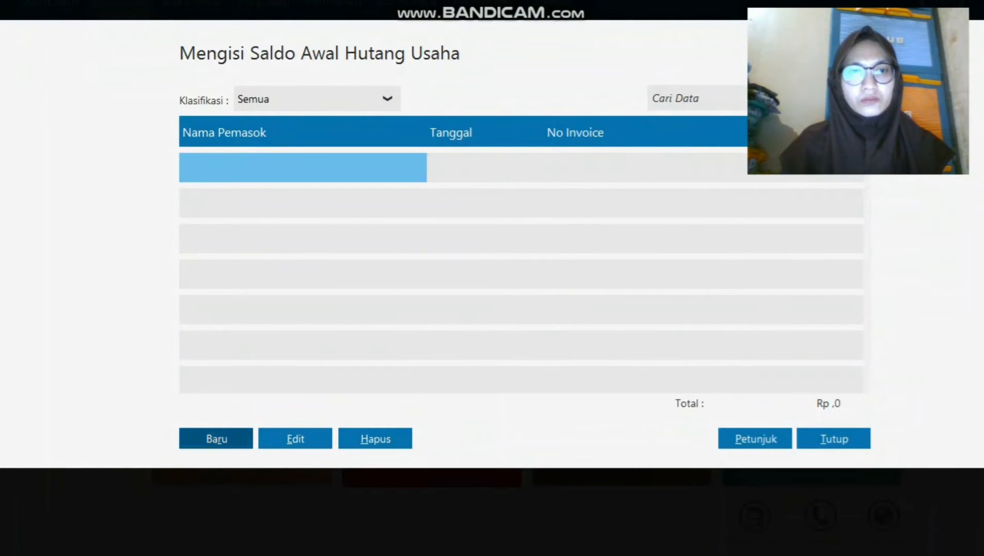
pyautogui.click(216, 438)
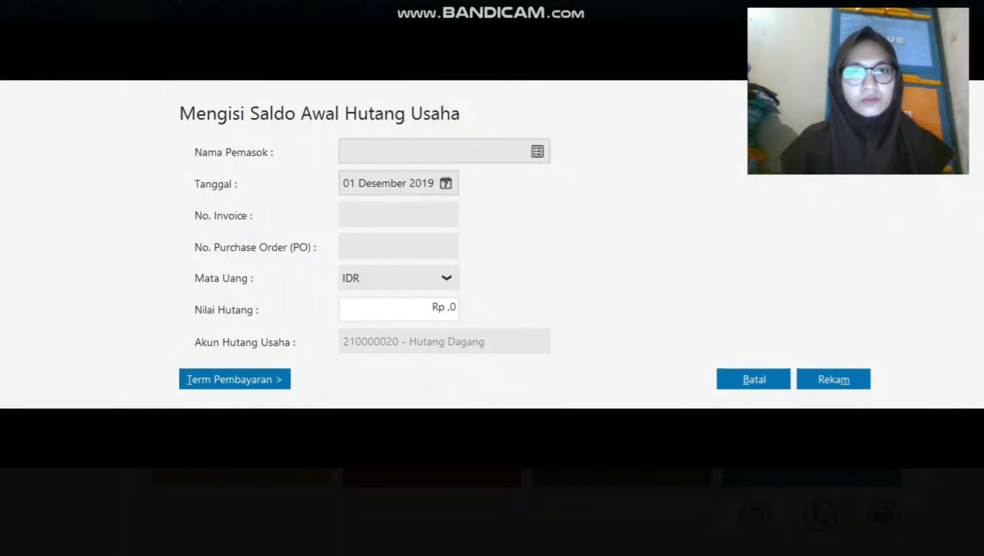
pyautogui.click(537, 151)
pyautogui.click(463, 192)
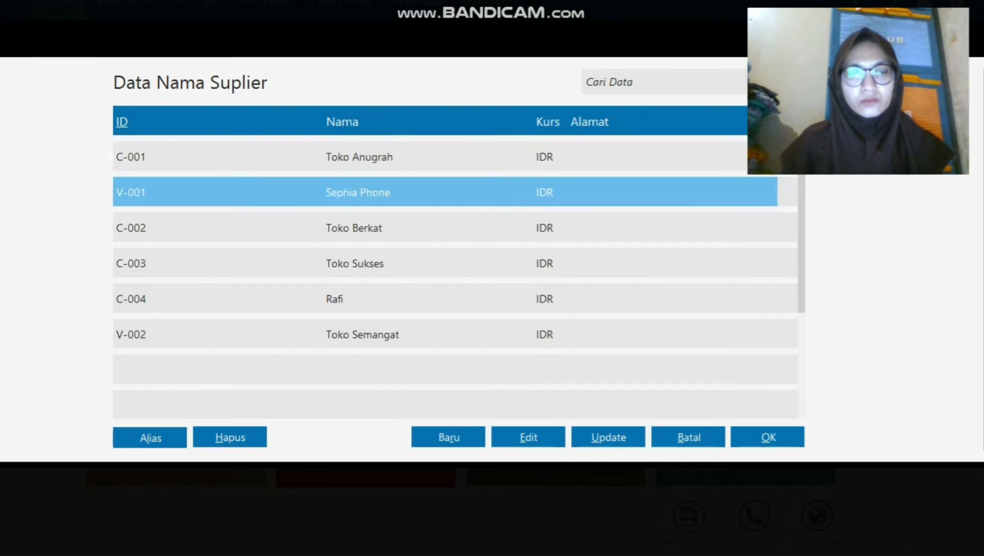
pyautogui.click(768, 437)
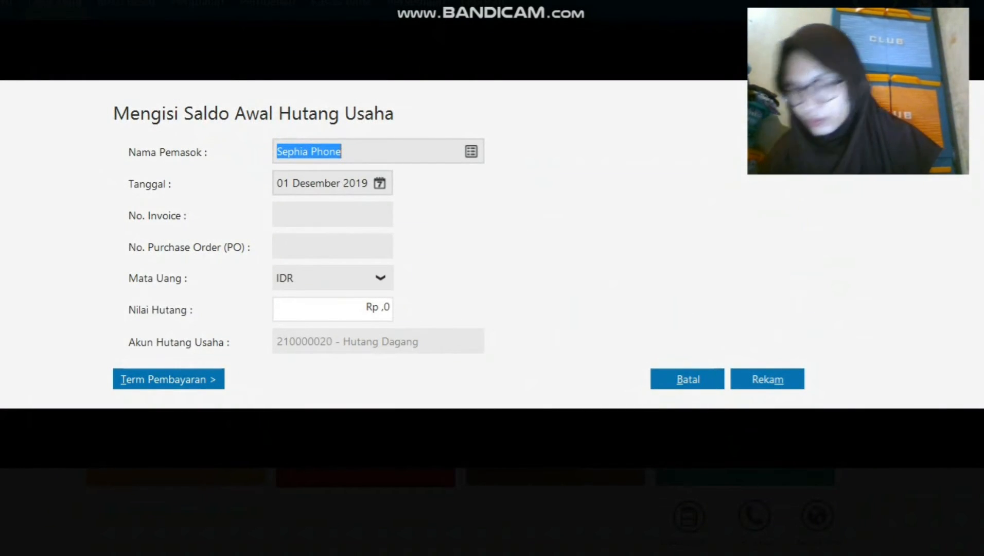
# Record payable invoice INV-023 dated 18 November 2019 for Rp 2300000.
pyautogui.click(380, 183)
pyautogui.click(599, 213)
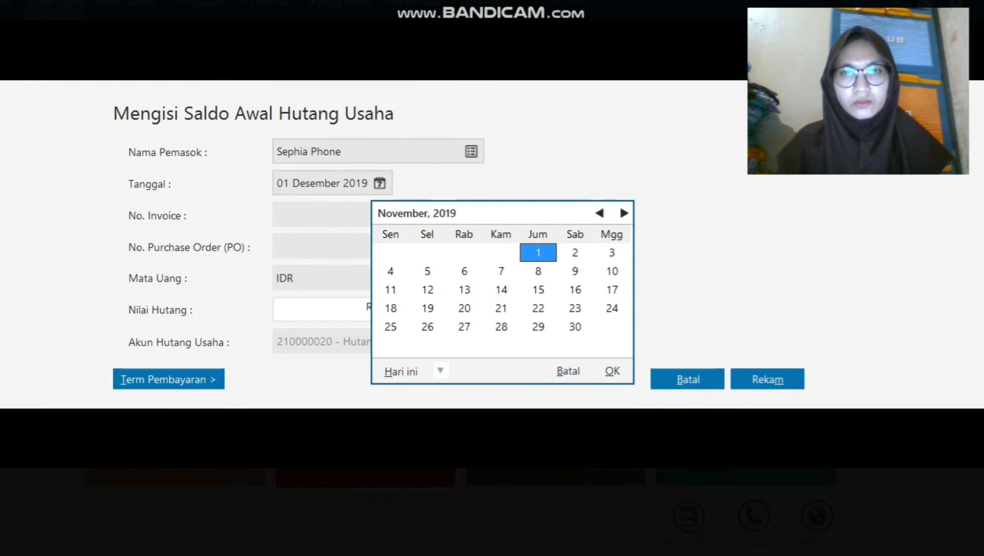
pyautogui.click(390, 308)
pyautogui.click(612, 371)
pyautogui.click(332, 215)
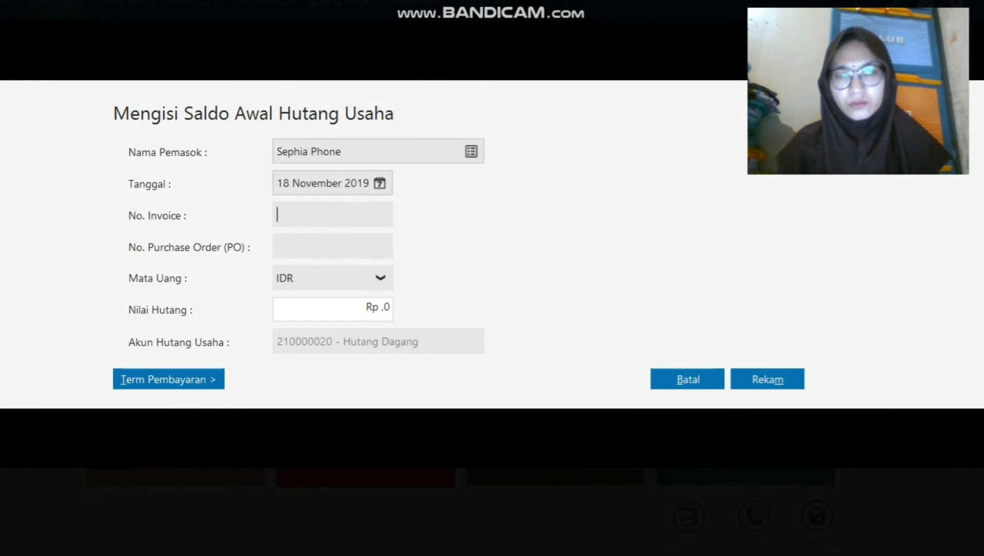
pyautogui.write('inv-')
pyautogui.press('BackSpace')
pyautogui.press('BackSpace')
pyautogui.press('BackSpace')
pyautogui.press('BackSpace')
pyautogui.press('capslock')
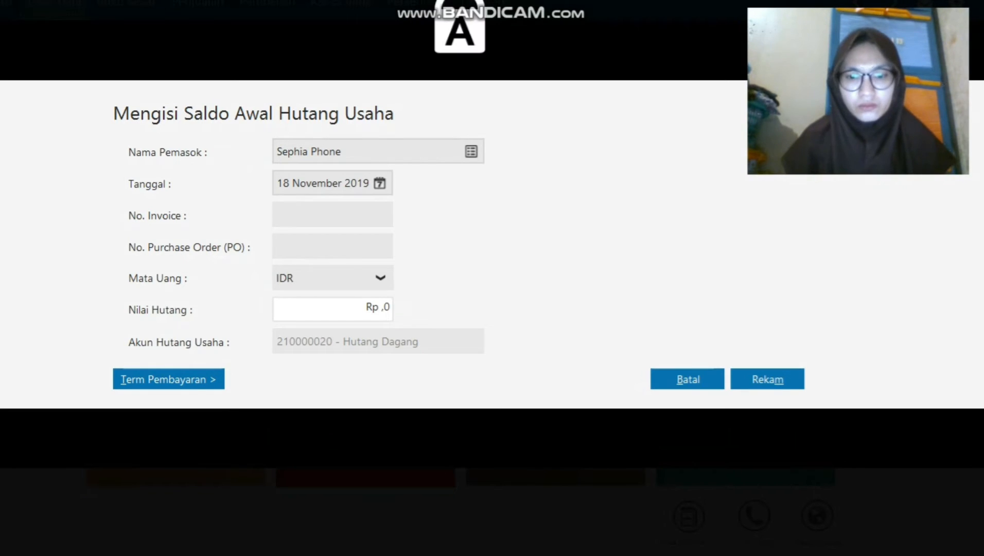
pyautogui.write('INV-023')
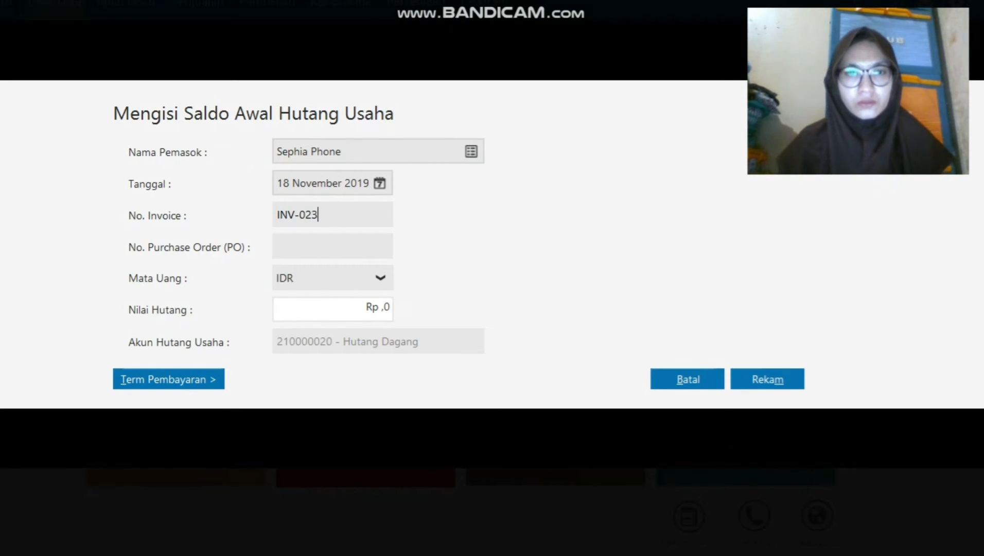
pyautogui.click(333, 309)
pyautogui.write('2300000')
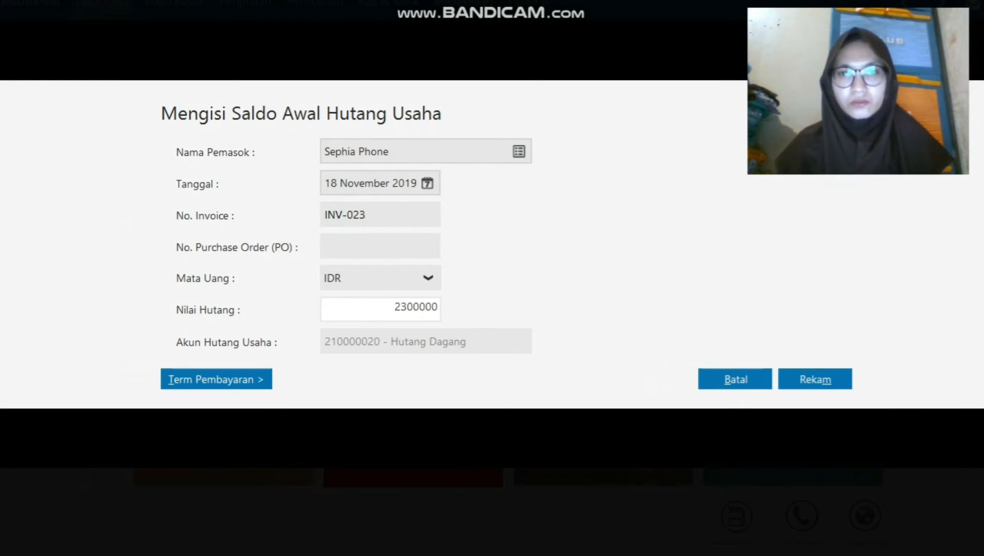
pyautogui.click(768, 380)
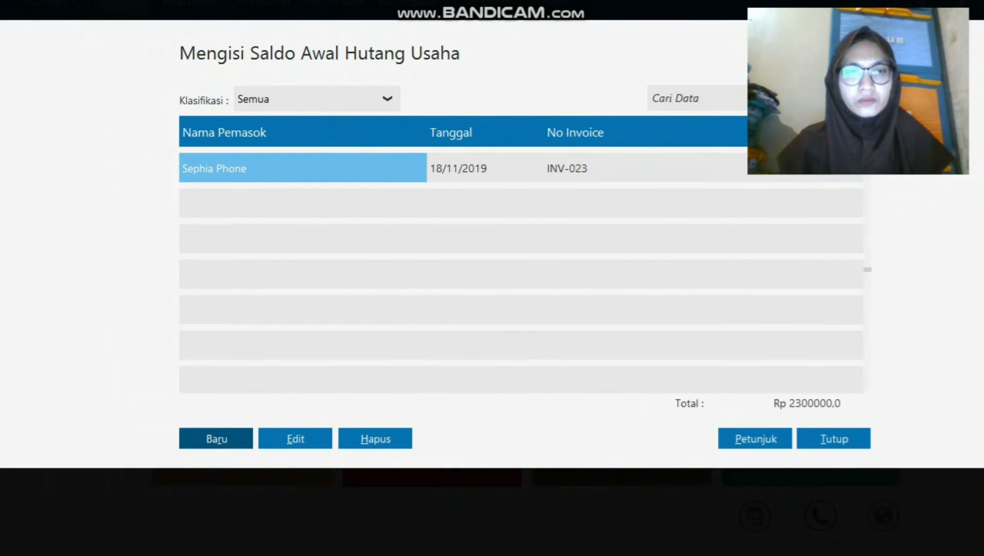
pyautogui.click(149, 438)
# Create supplier V-002 Toko Semangat from the supplier lookup.
pyautogui.click(537, 151)
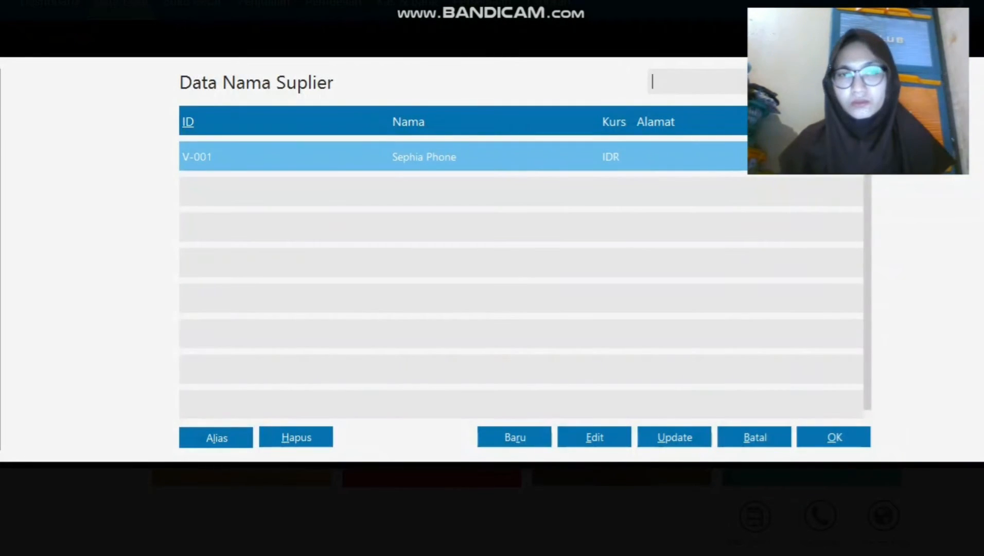
pyautogui.click(833, 437)
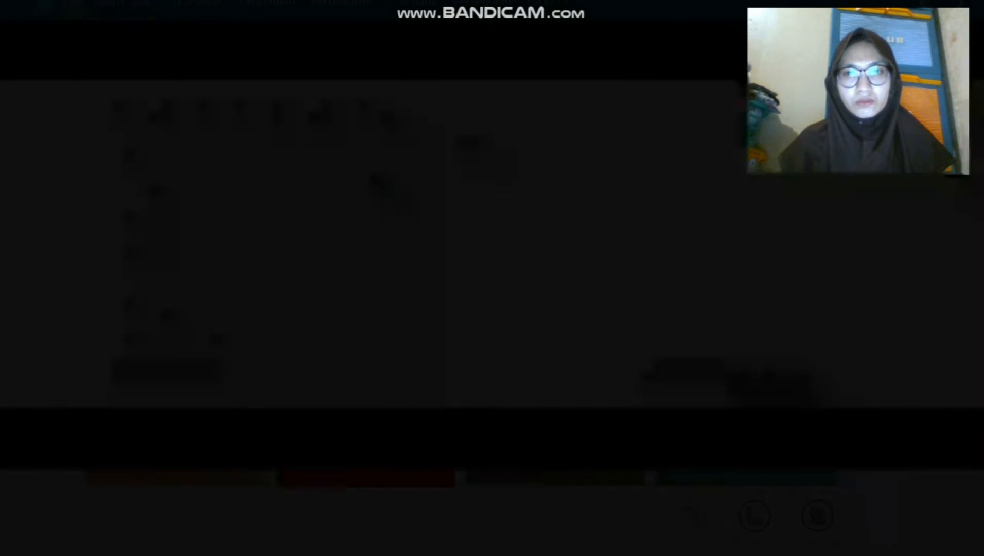
pyautogui.click(471, 151)
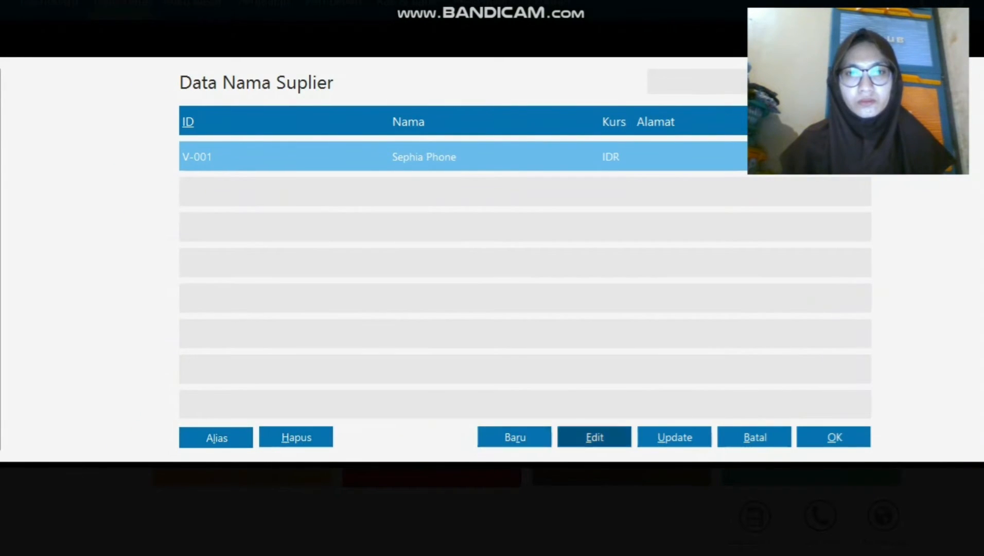
pyautogui.click(515, 437)
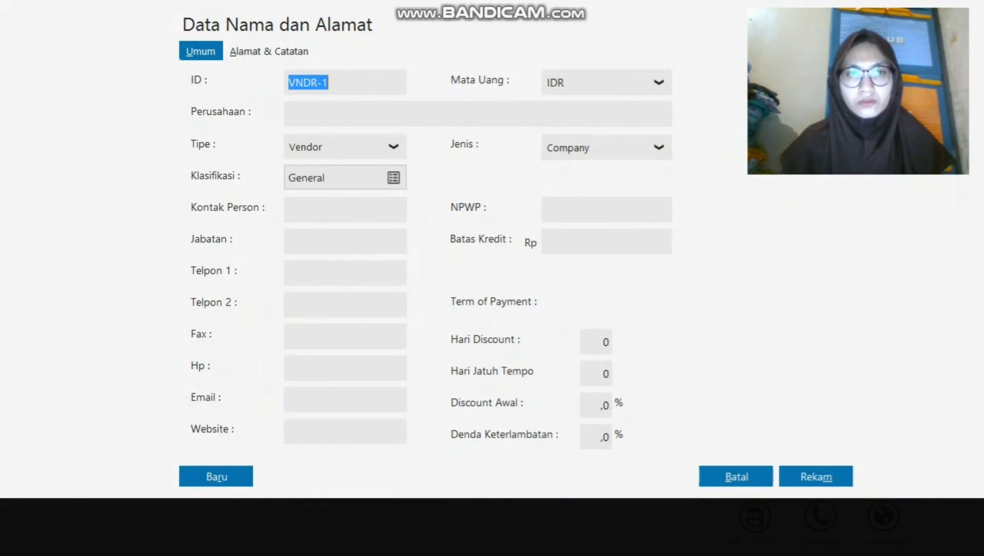
pyautogui.write('V-002')
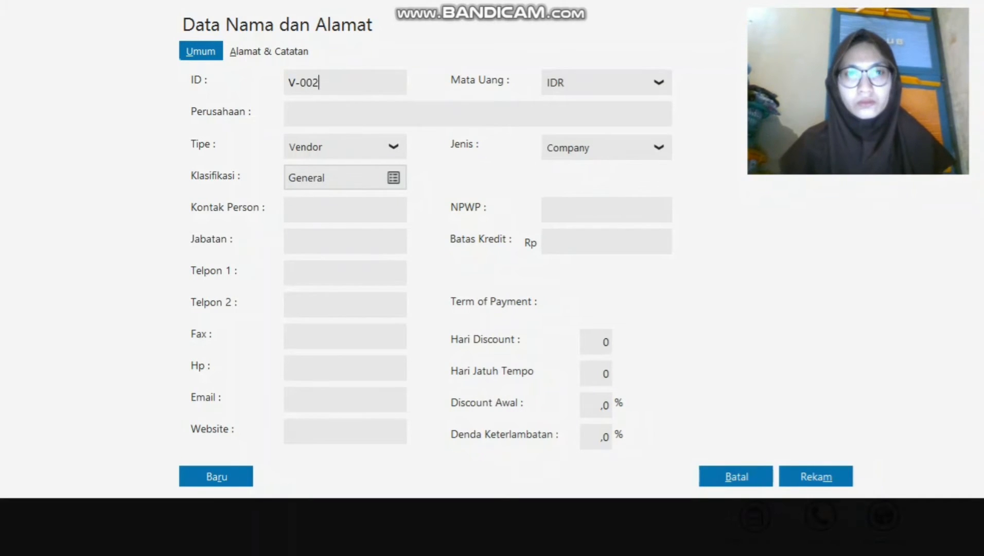
pyautogui.press('Tab')
pyautogui.write('T')
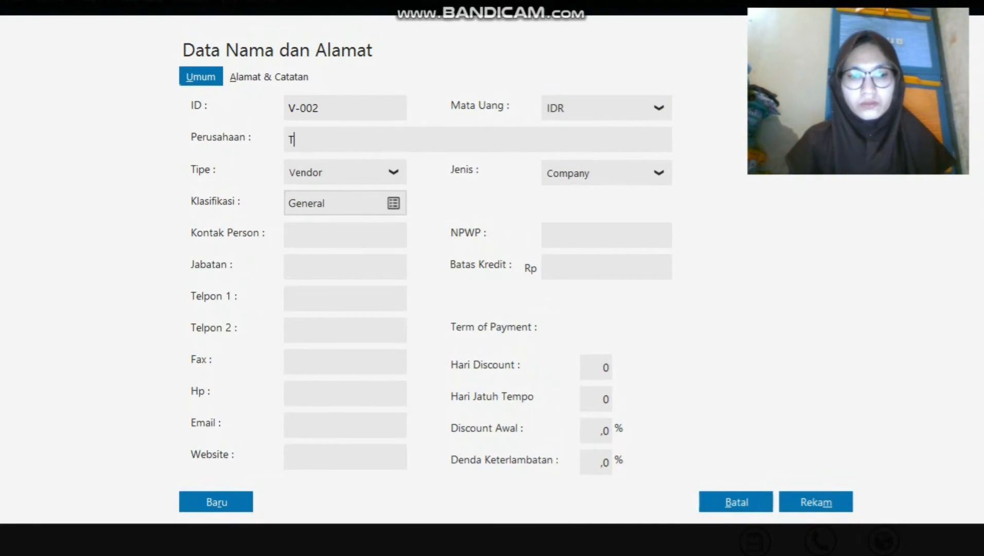
pyautogui.write('oko Semangat')
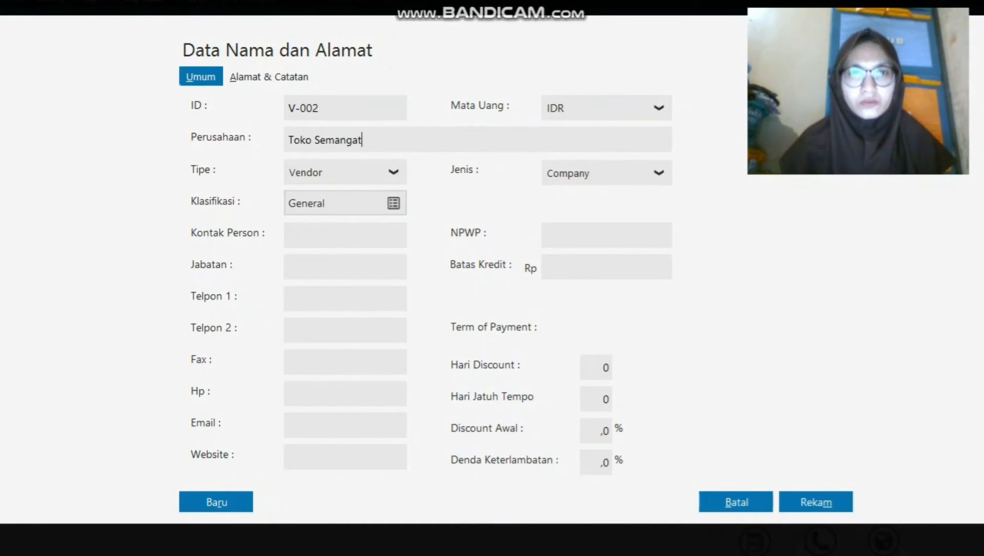
pyautogui.press('capslock')
pyautogui.click(816, 502)
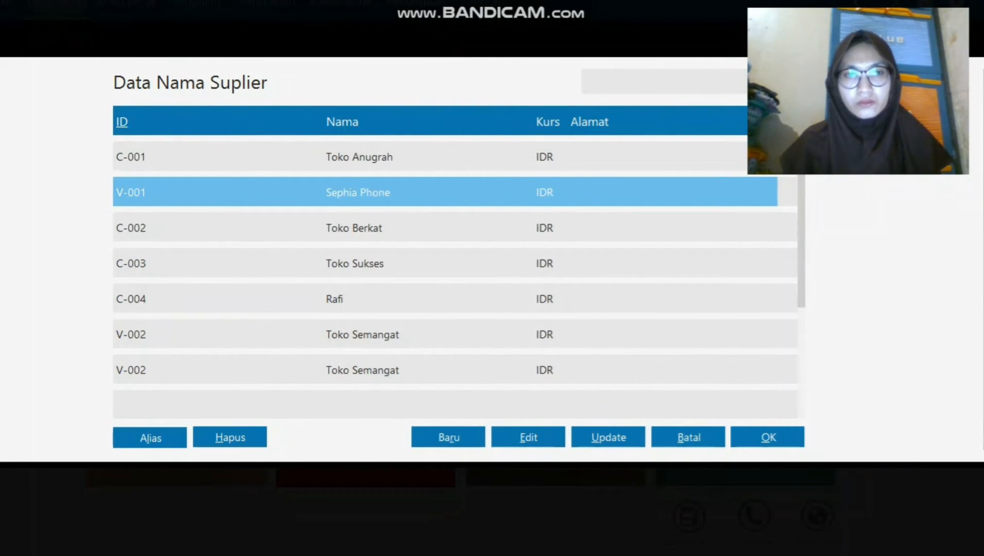
# Record Toko Semangat's payable XII/243 dated 11 December 2019 for Rp 3100000.
pyautogui.doubleClick(363, 370)
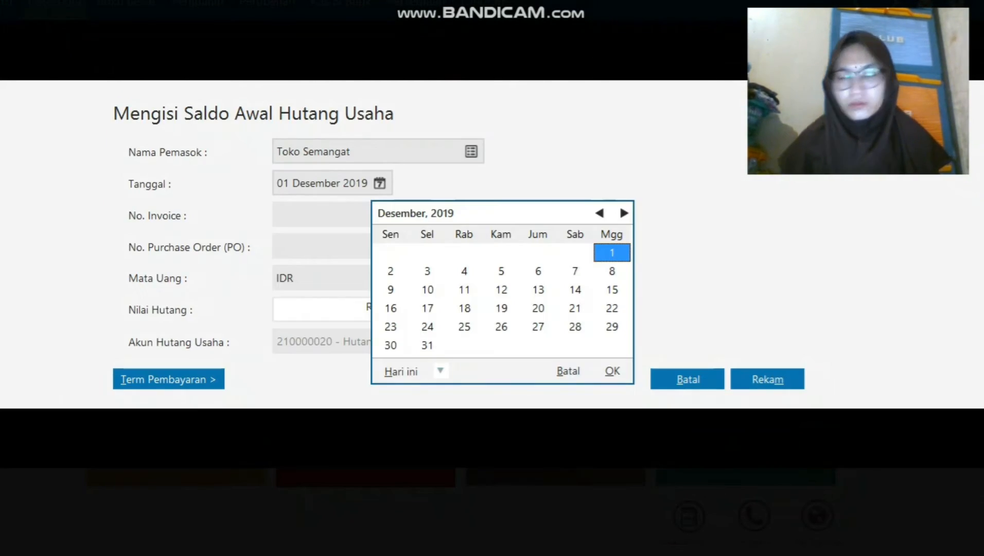
pyautogui.click(465, 289)
pyautogui.click(612, 371)
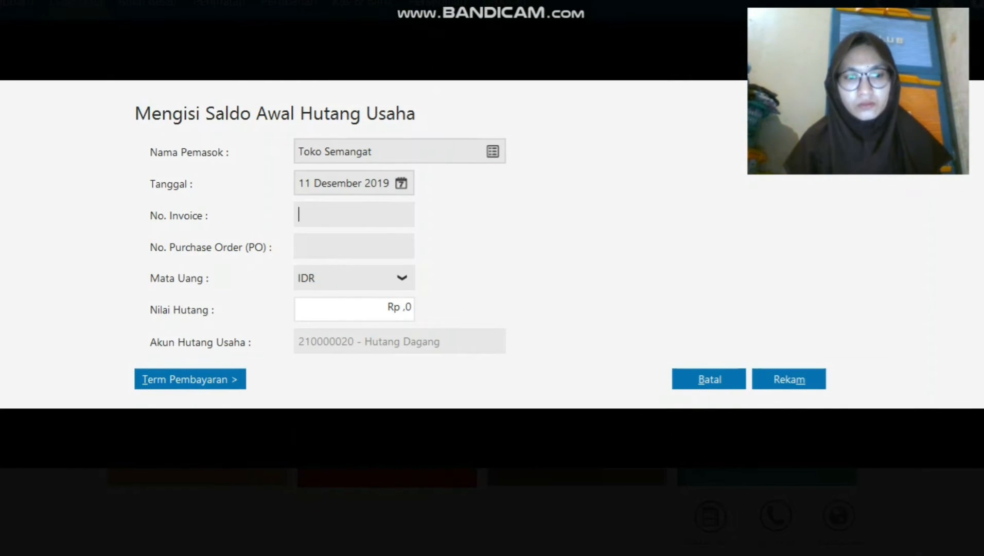
pyautogui.write('XII')
pyautogui.write('/243')
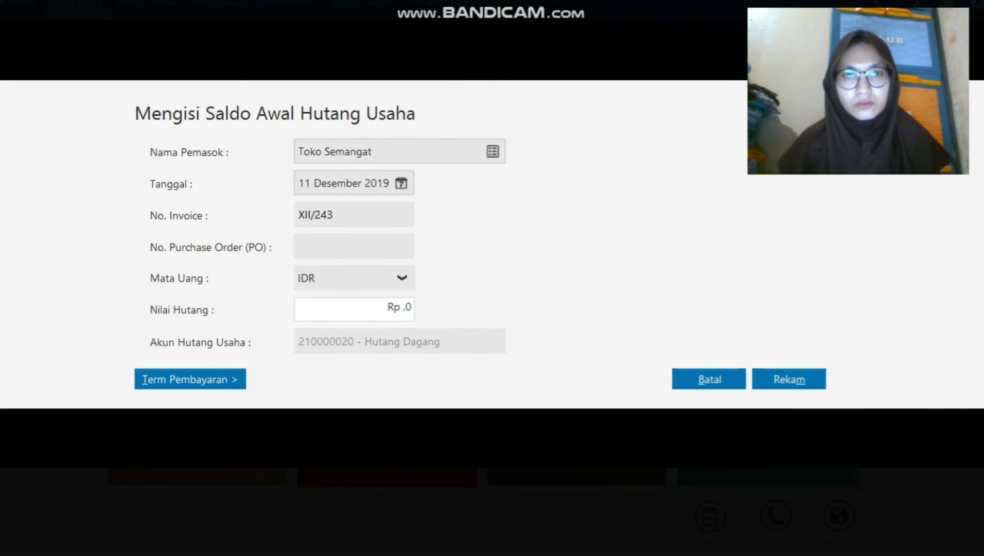
pyautogui.press('Tab')
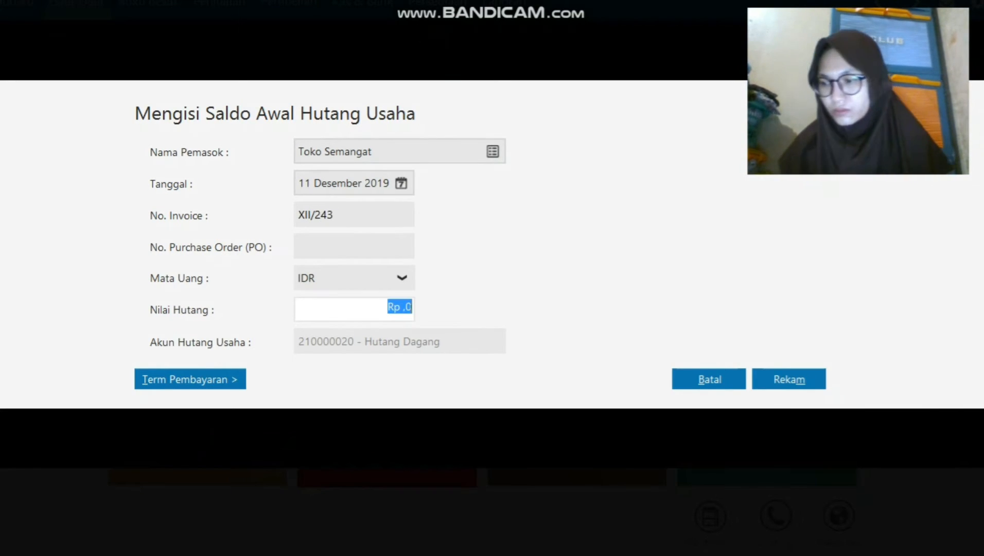
pyautogui.write('3100000')
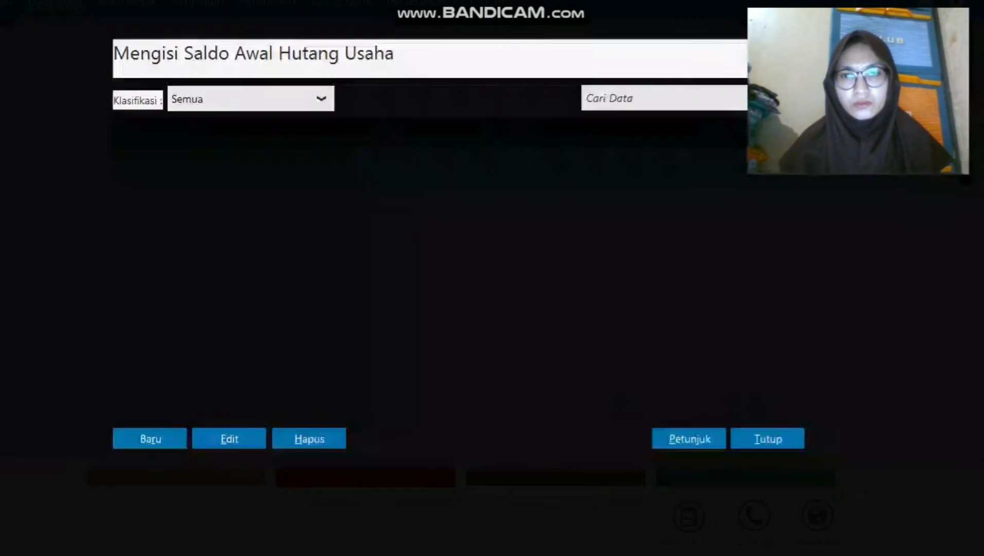
pyautogui.hotkey('alt', 'm')
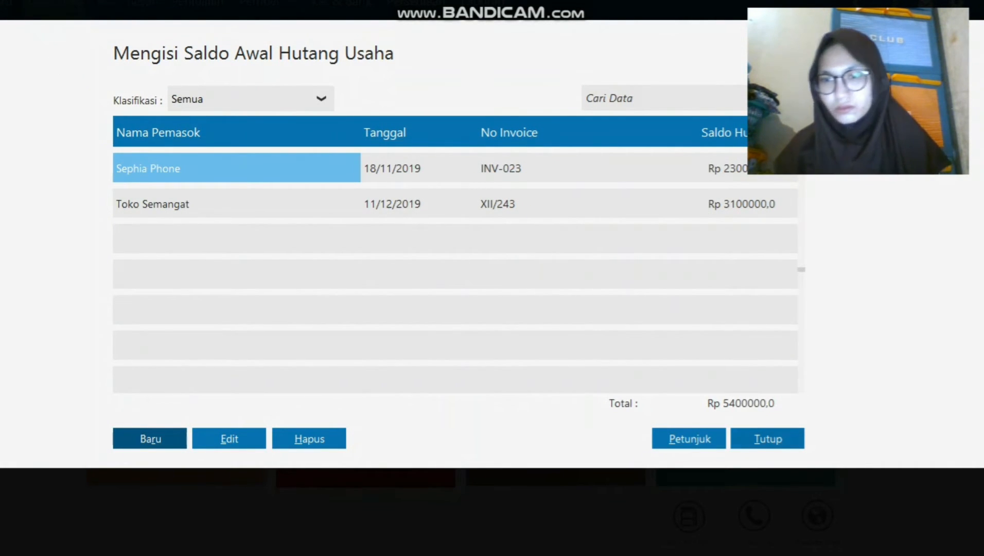
# Close the opening payables list and open the Satuan Pengukuran units list.
pyautogui.click(768, 438)
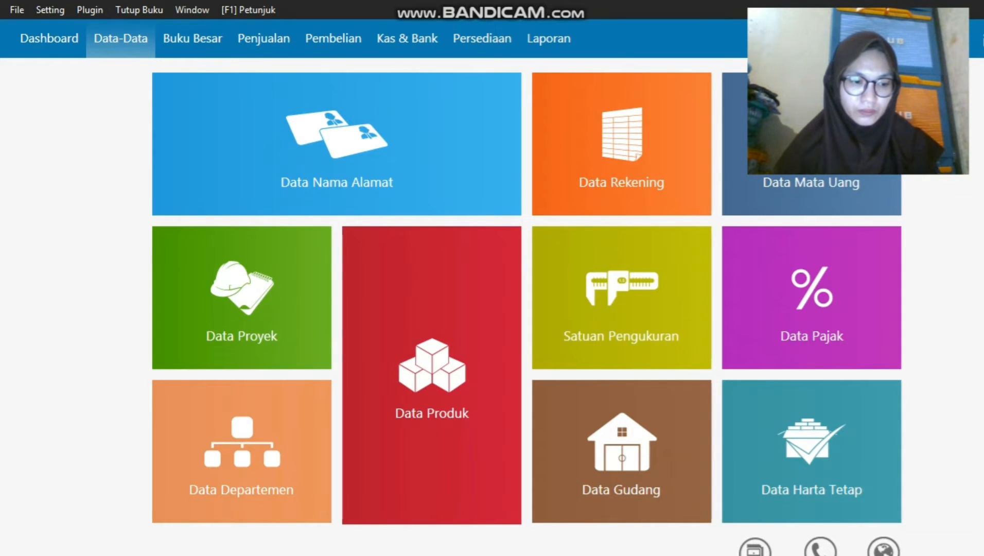
pyautogui.press('capslock')
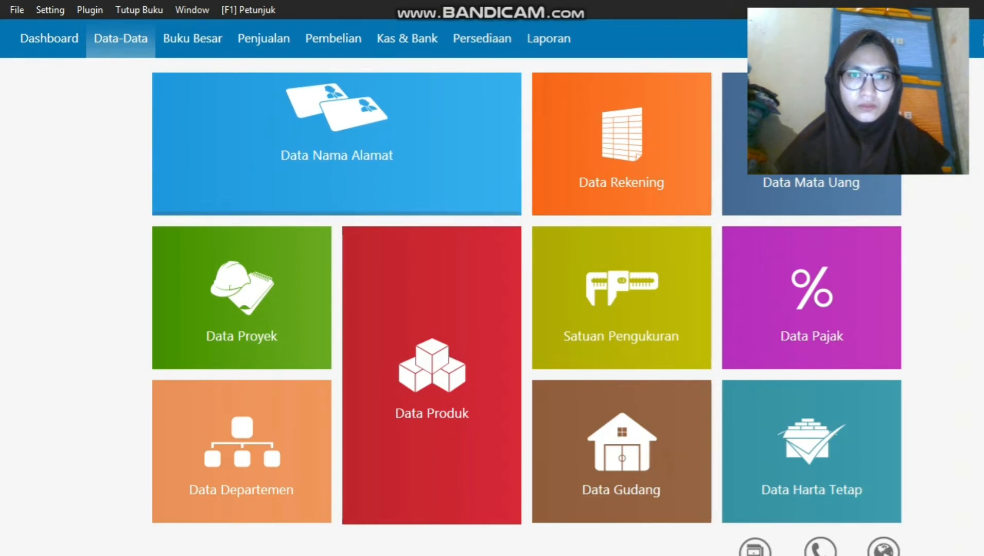
pyautogui.moveTo(628, 349)
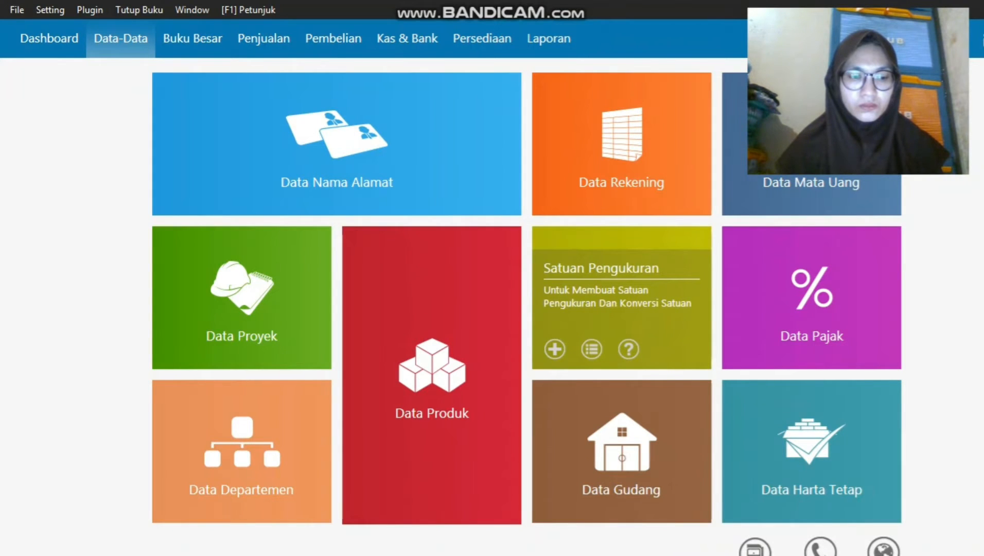
pyautogui.click(592, 349)
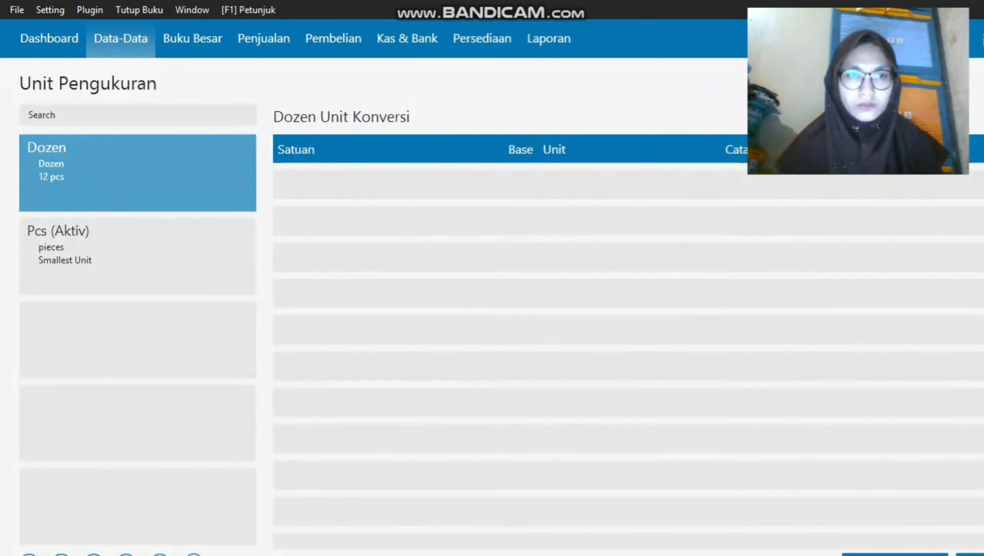
# Add a base unit with code, name and description 'Unit', then close the units list.
pyautogui.click(137, 257)
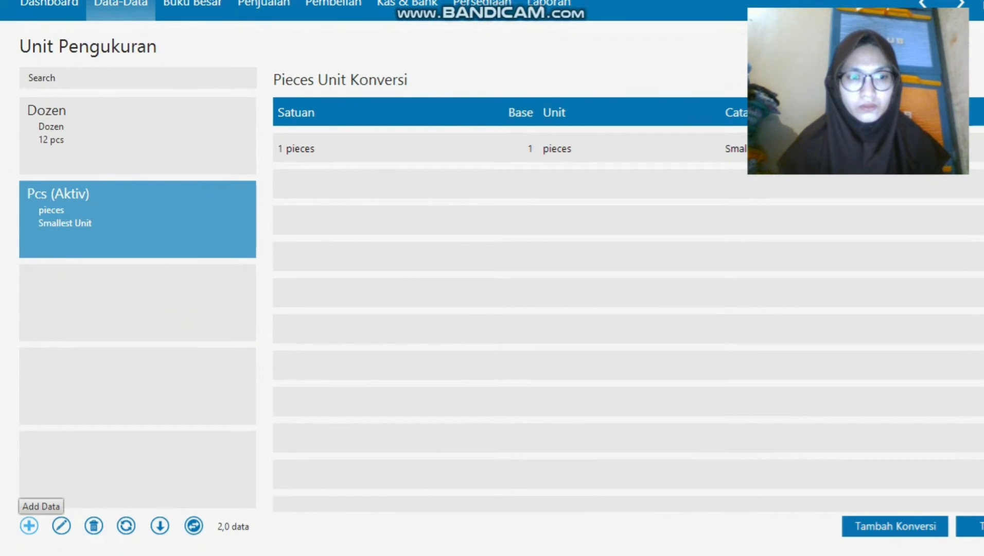
pyautogui.click(29, 525)
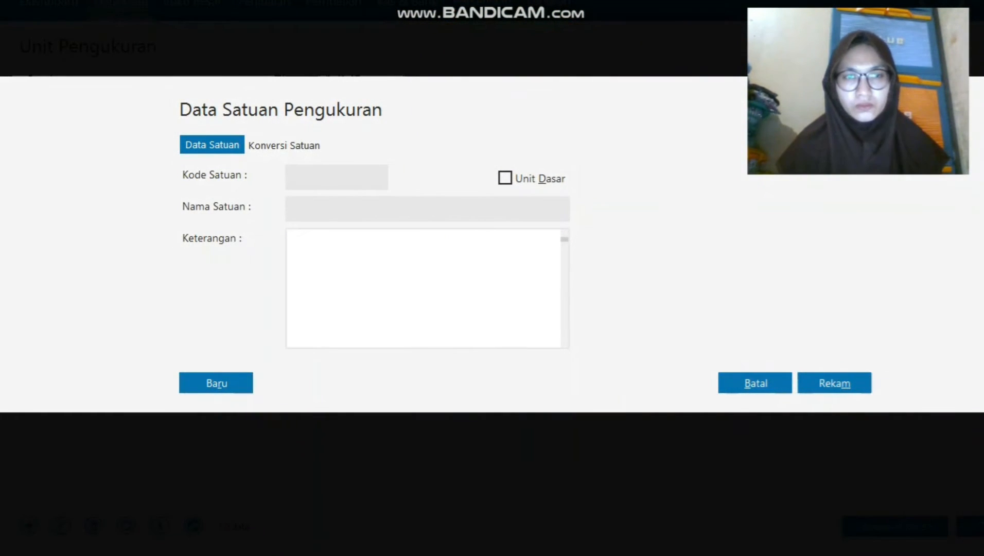
pyautogui.write('u')
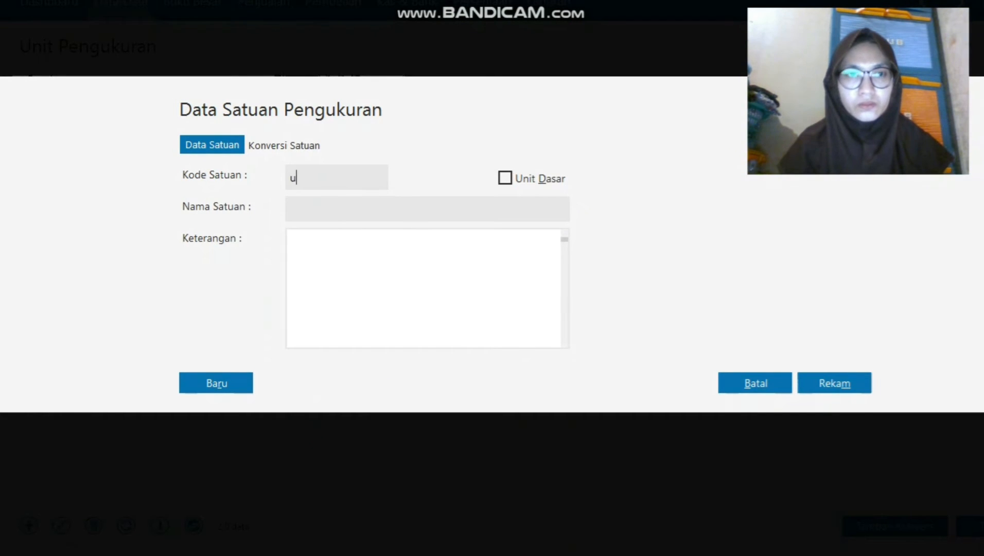
pyautogui.press('BackSpace')
pyautogui.write('Un')
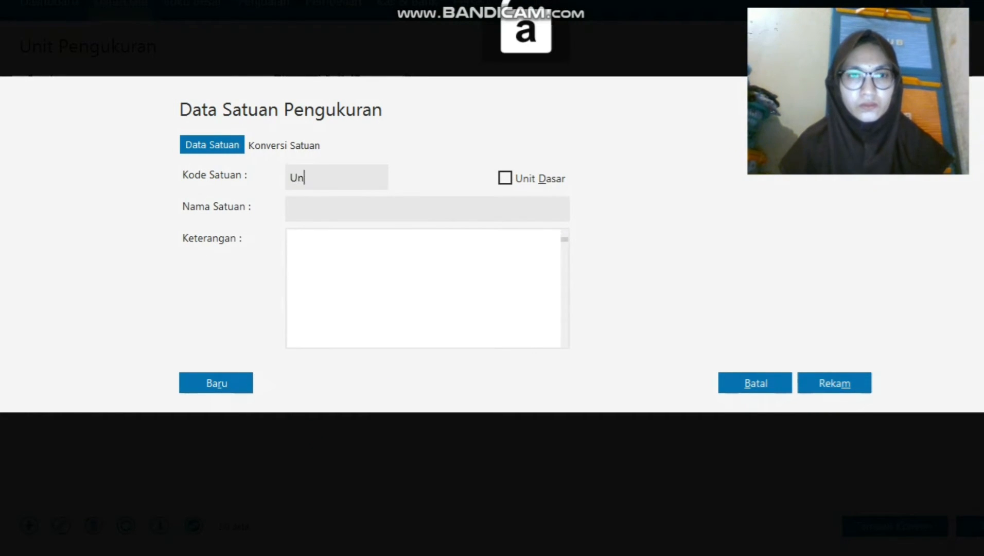
pyautogui.write('it')
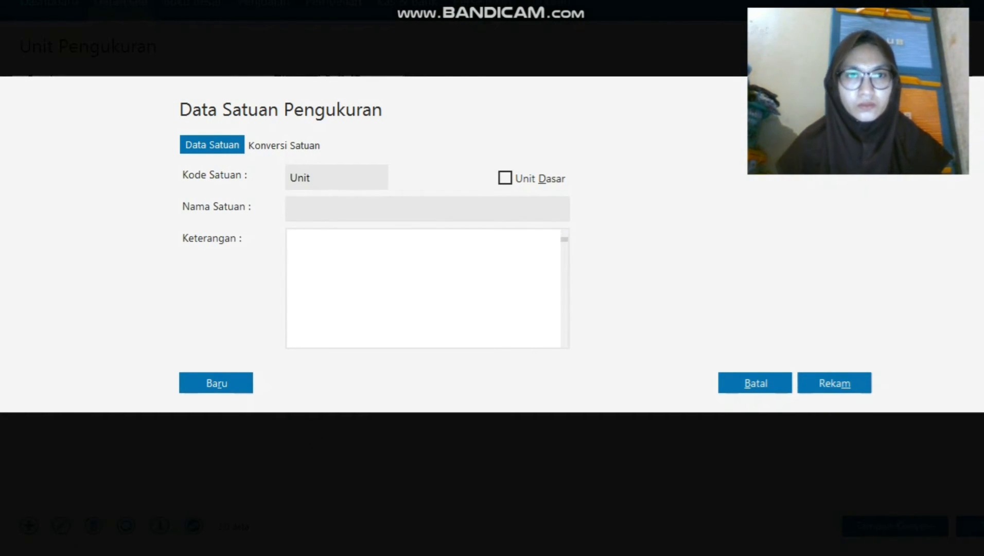
pyautogui.hotkey('ctrl', 'a')
pyautogui.hotkey('ctrl', 'c')
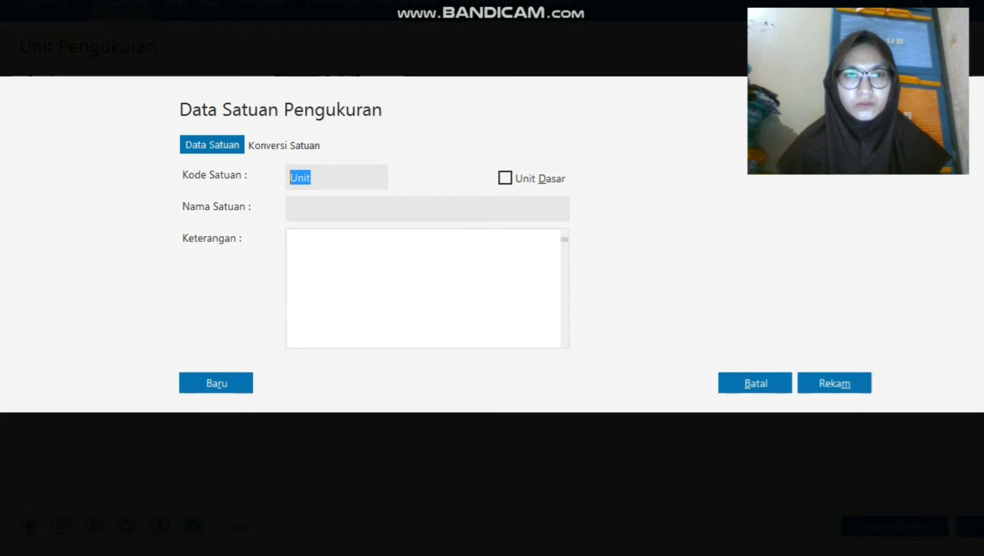
pyautogui.press('Tab')
pyautogui.hotkey('ctrl', 'v')
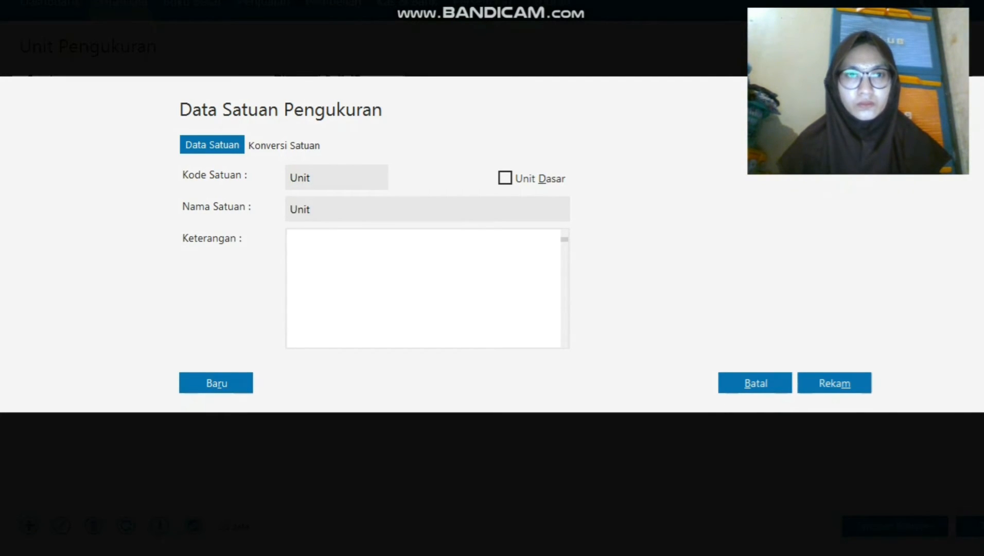
pyautogui.press('Tab')
pyautogui.hotkey('ctrl', 'v')
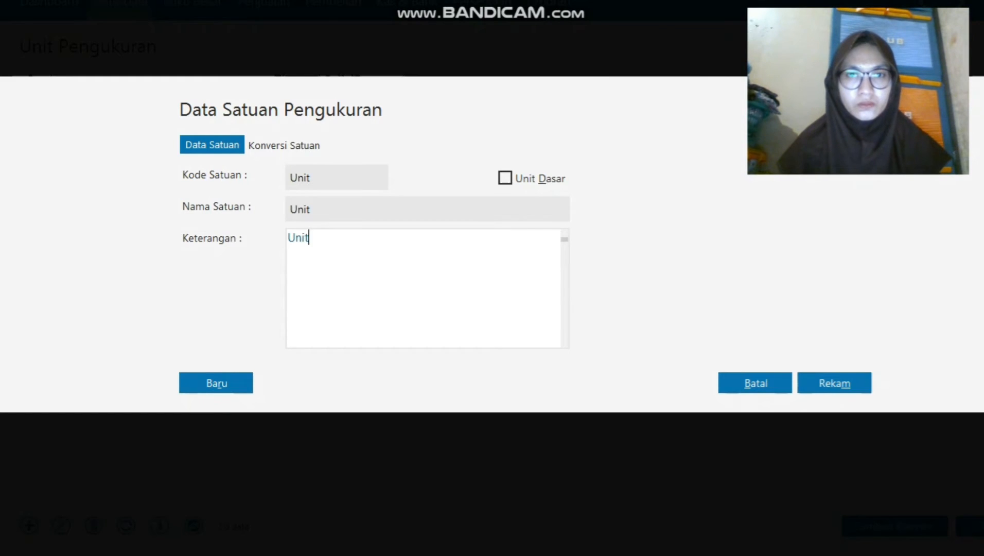
pyautogui.press('Tab')
pyautogui.press('space')
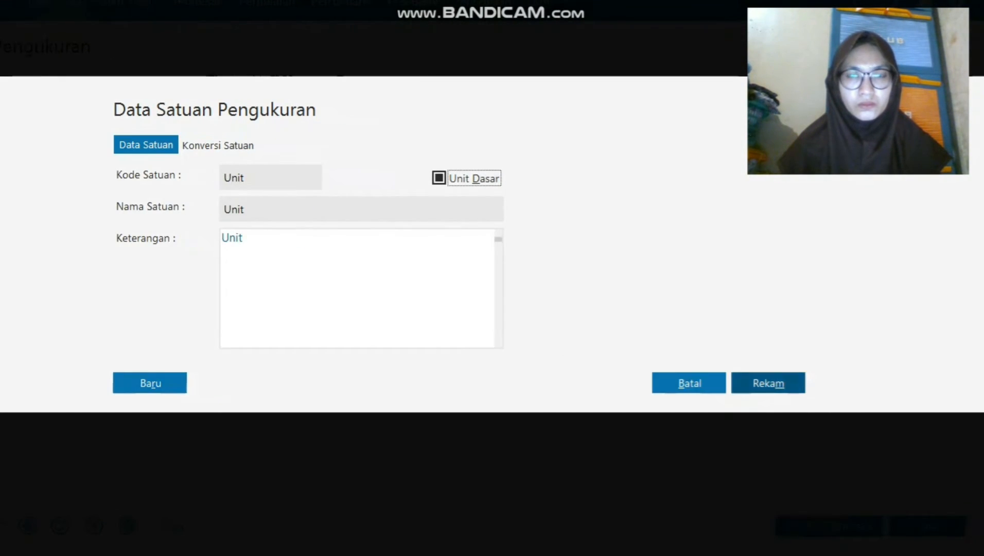
pyautogui.click(767, 385)
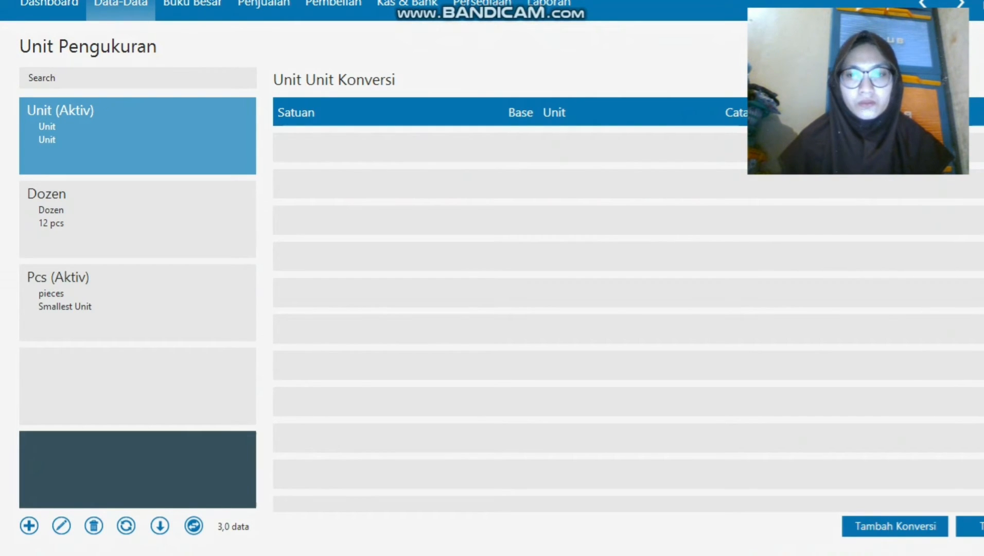
pyautogui.click(971, 526)
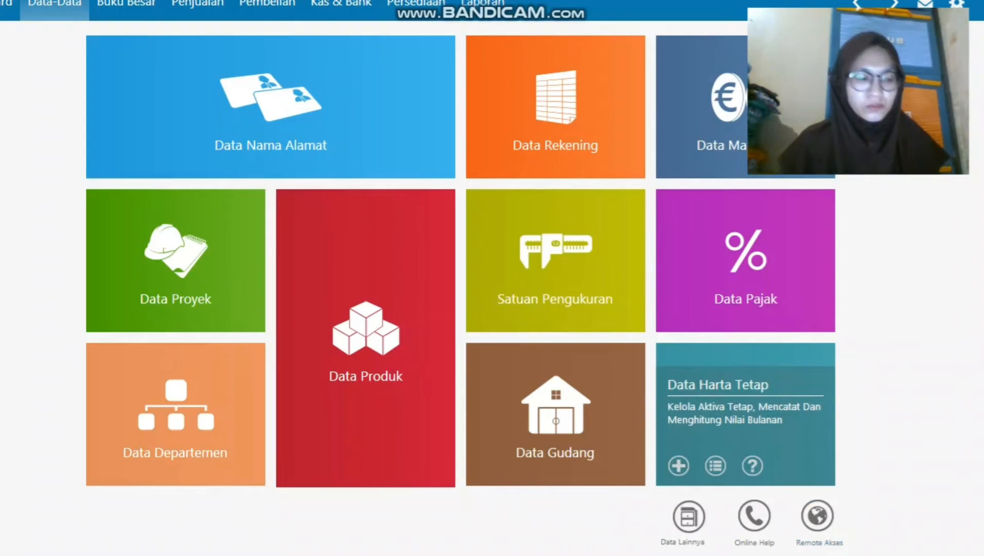
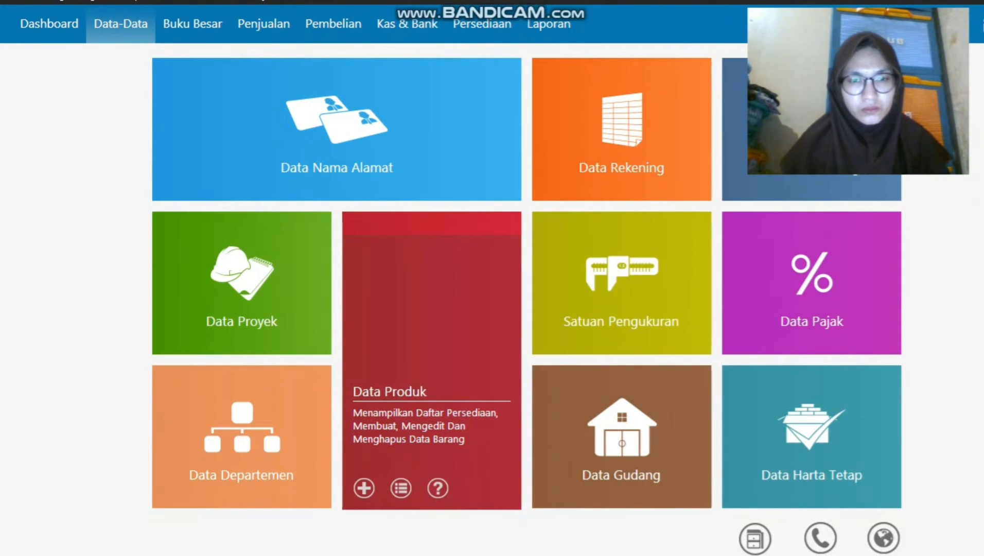
# Open the Data Produk list and start a new inventory item form.
pyautogui.click(401, 488)
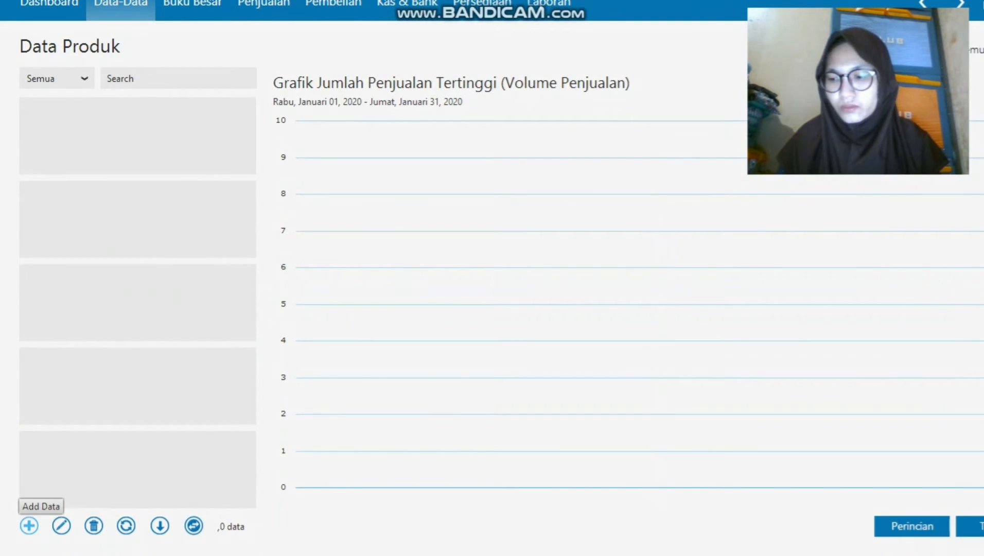
pyautogui.click(28, 525)
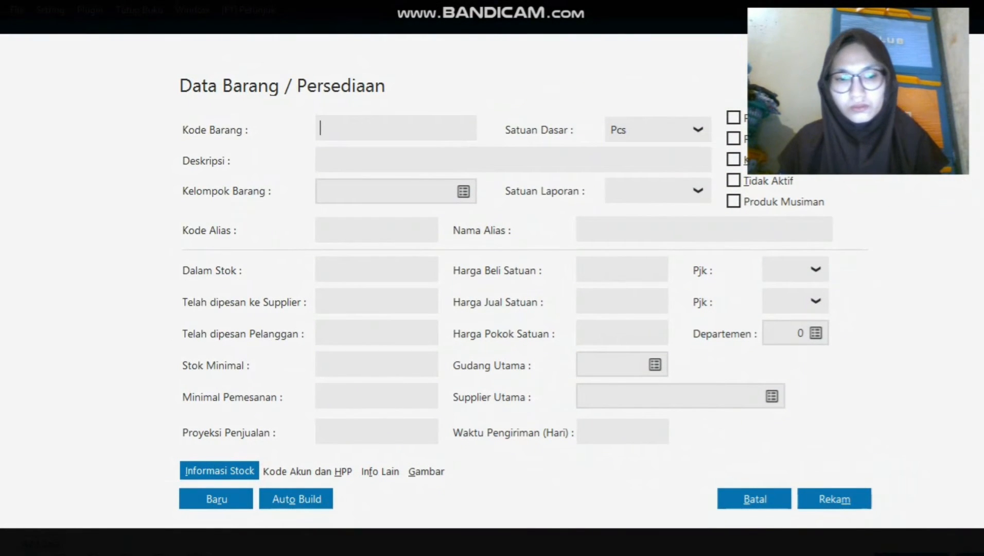
# Enter item code H-001 with the description 'Samsung Galaxy J1'.
pyautogui.write('h-001')
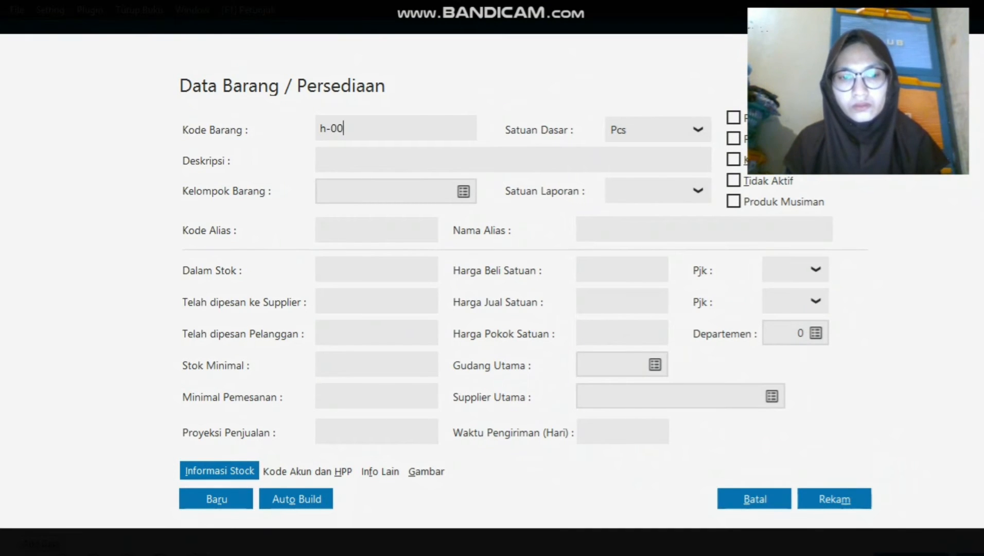
pyautogui.press('Left')
pyautogui.press('Left')
pyautogui.press('Left')
pyautogui.press('Left')
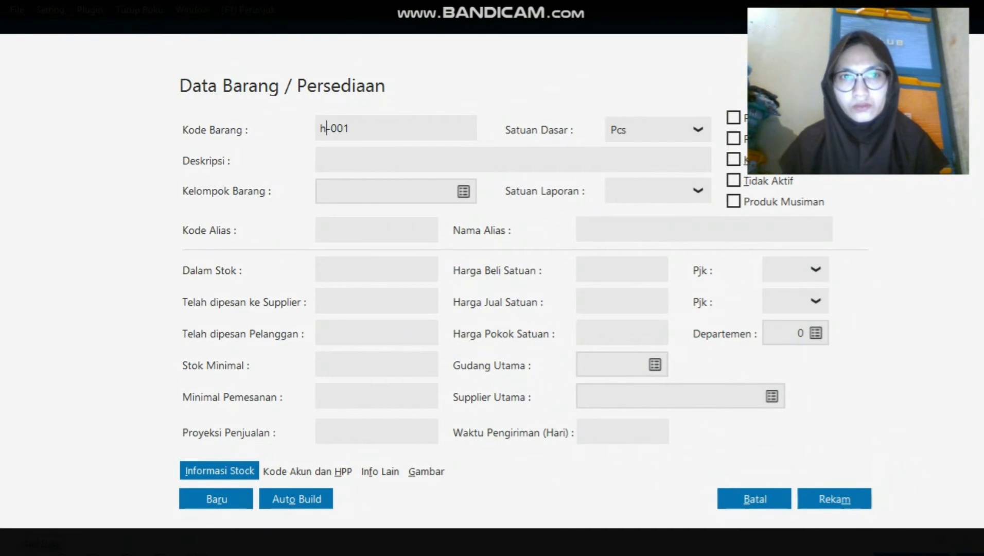
pyautogui.press('BackSpace')
pyautogui.press('capslock')
pyautogui.write('H')
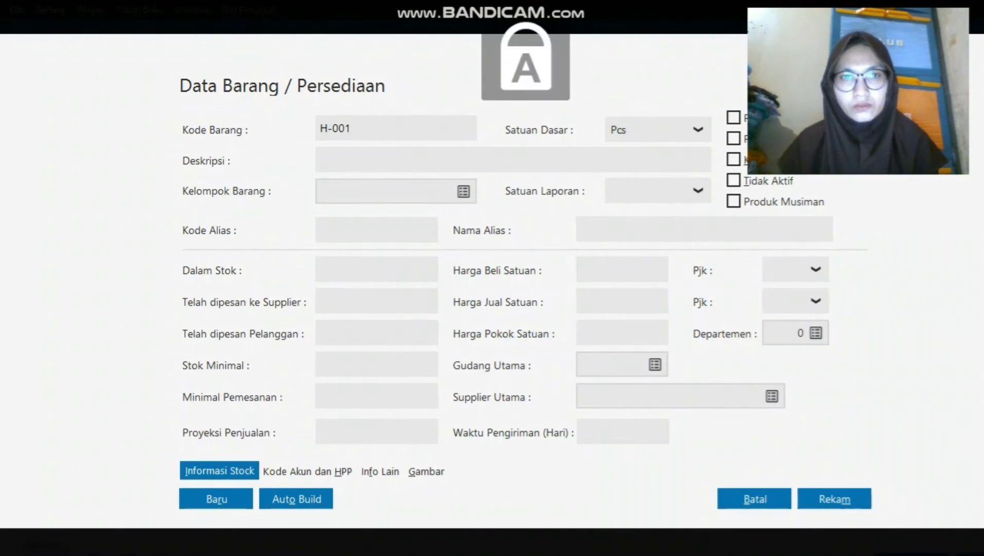
pyautogui.press('Tab')
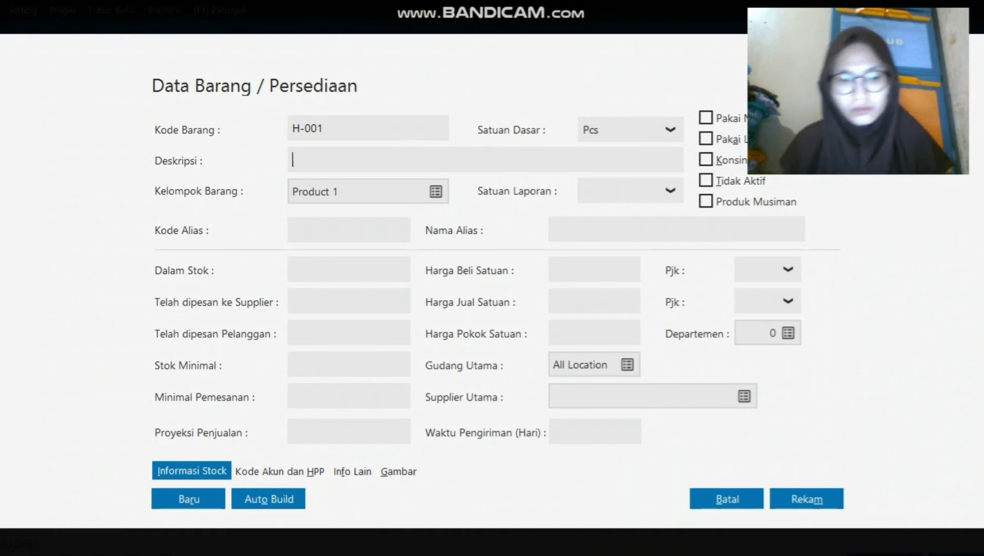
pyautogui.write('s')
pyautogui.press('BackSpace')
pyautogui.write('Sa')
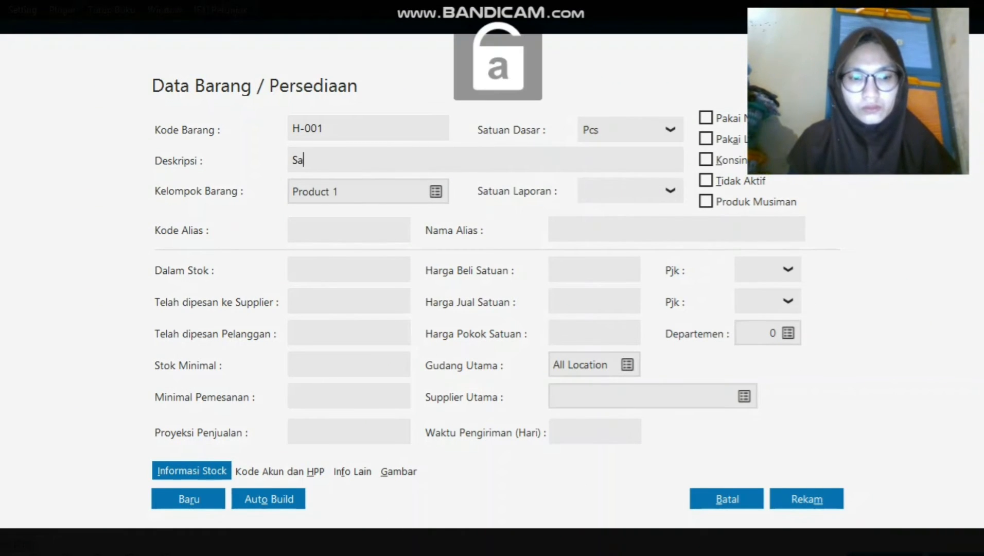
pyautogui.write('msung G')
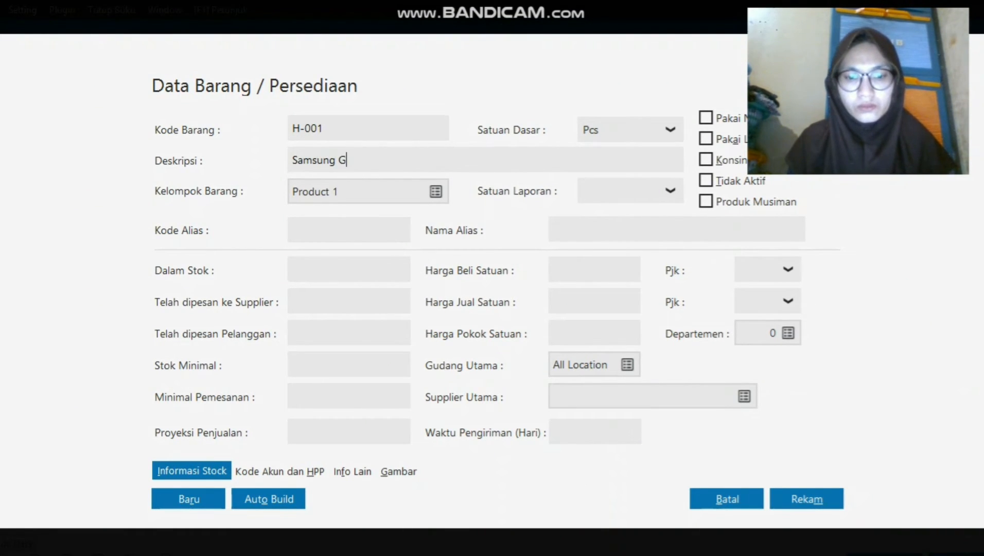
pyautogui.write('alaxy')
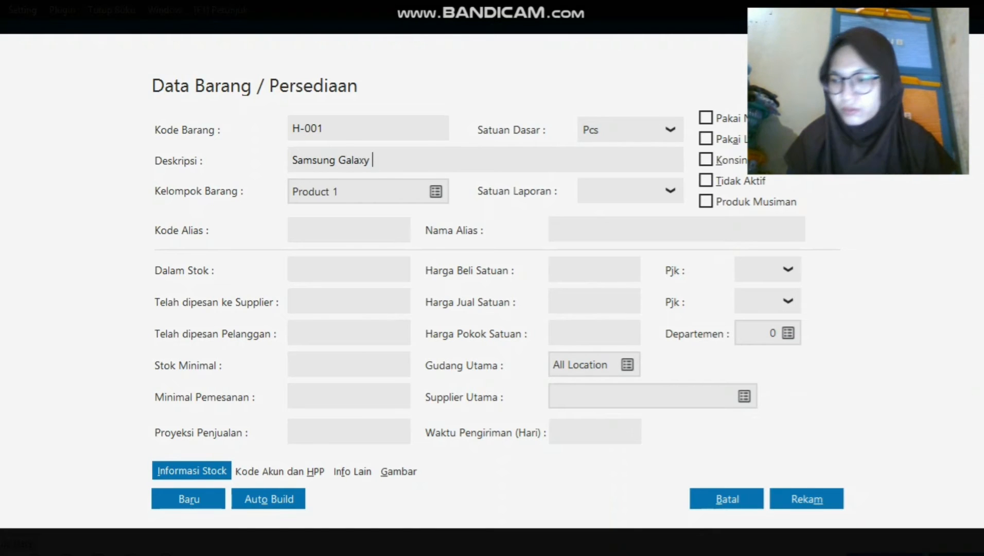
pyautogui.press('capslock')
pyautogui.write('J1')
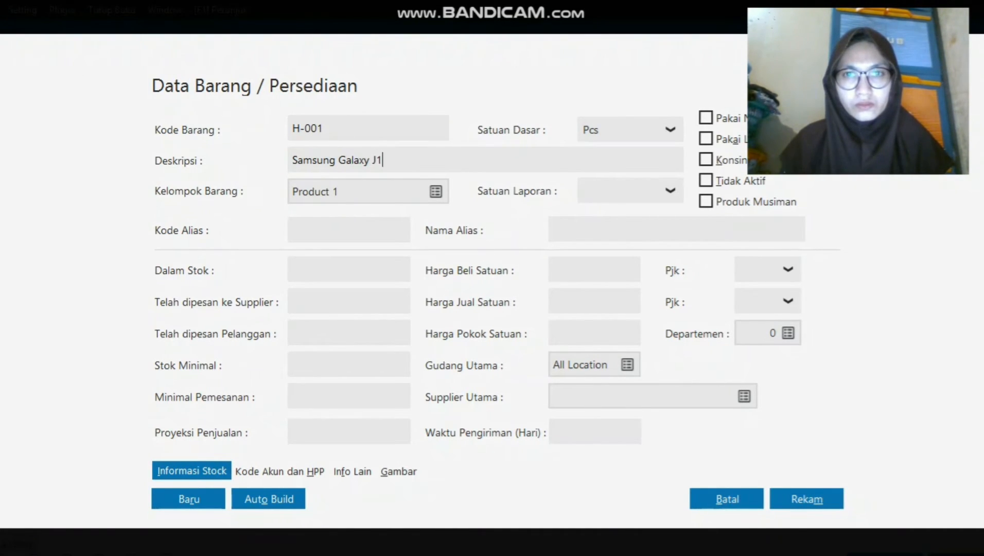
# Set the base unit to Unit and bring up the item group list.
pyautogui.click(670, 129)
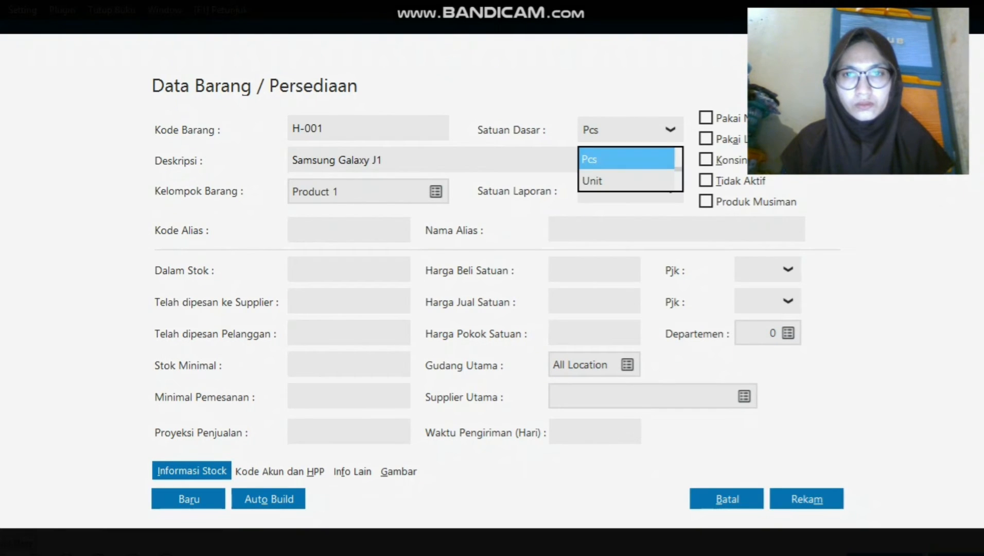
pyautogui.click(607, 180)
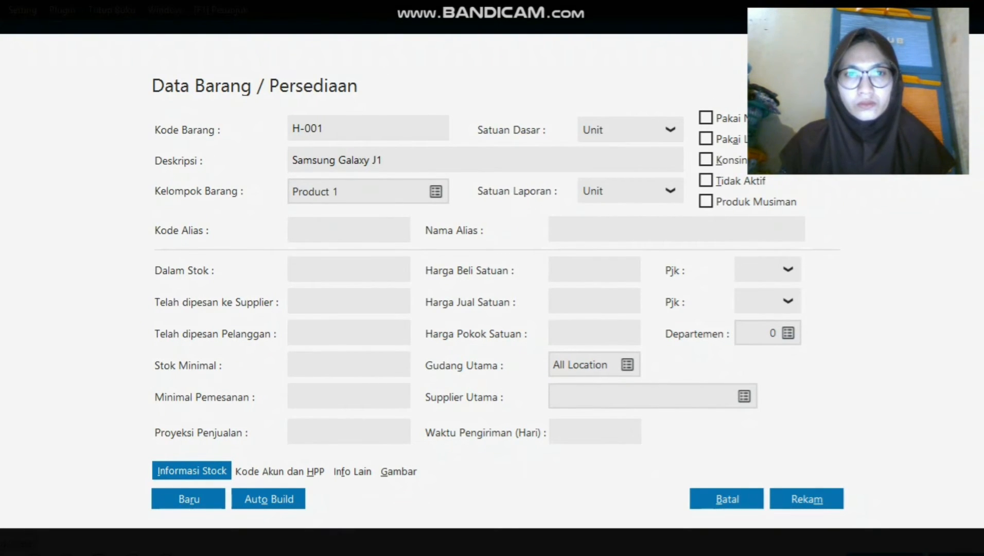
pyautogui.click(436, 192)
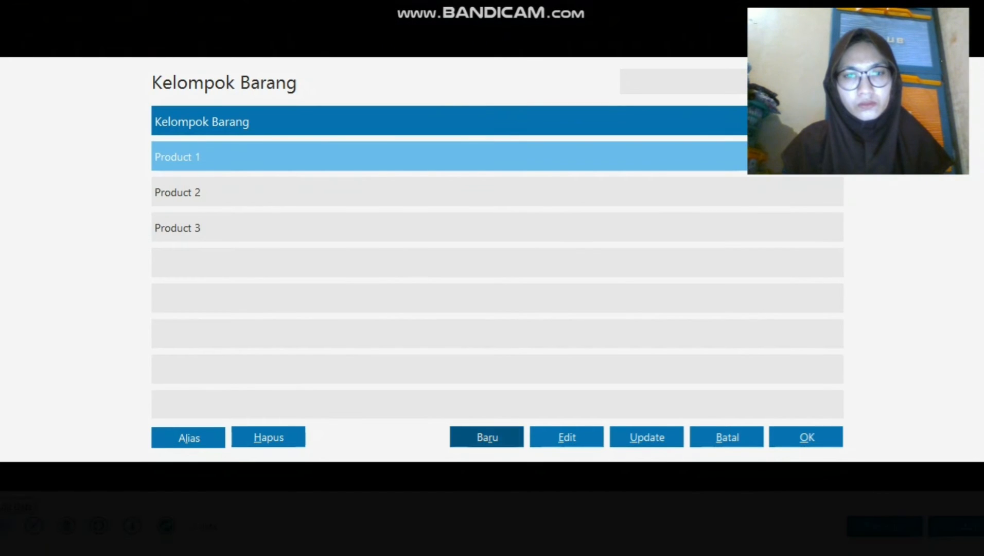
# Rename item group Product 1 to 'Handphone'.
pyautogui.click(567, 474)
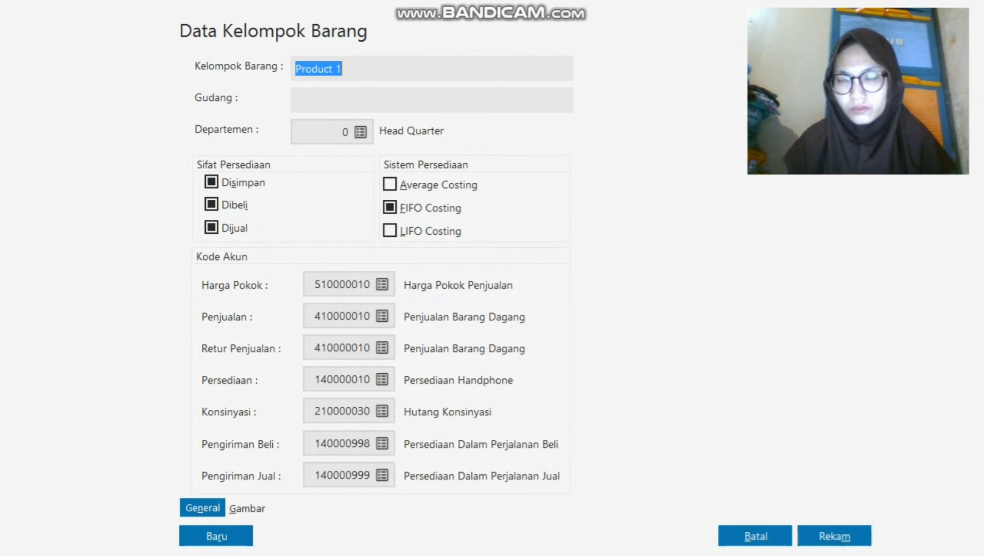
pyautogui.write('p')
pyautogui.press('BackSpace')
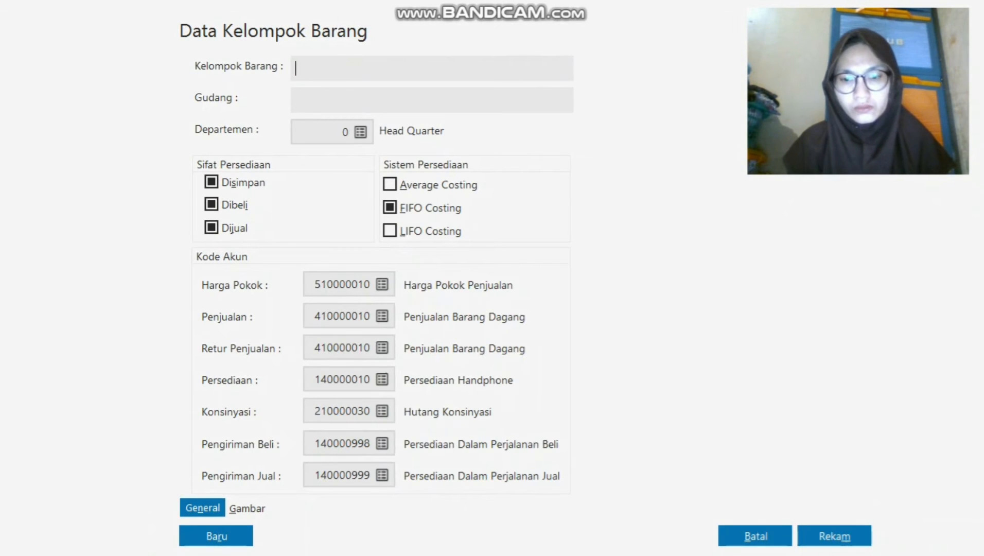
pyautogui.press('capslock')
pyautogui.write('a')
pyautogui.press('BackSpace')
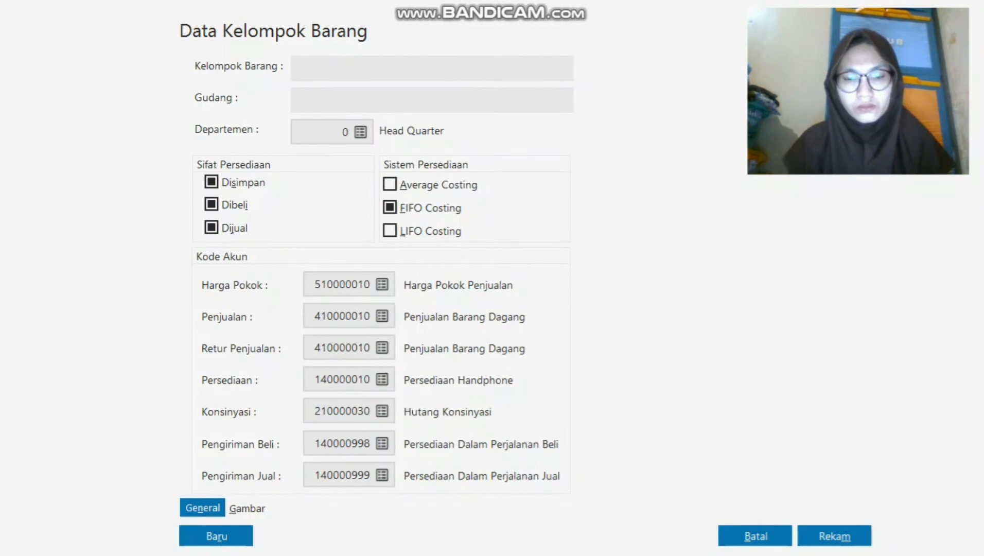
pyautogui.write('Ha')
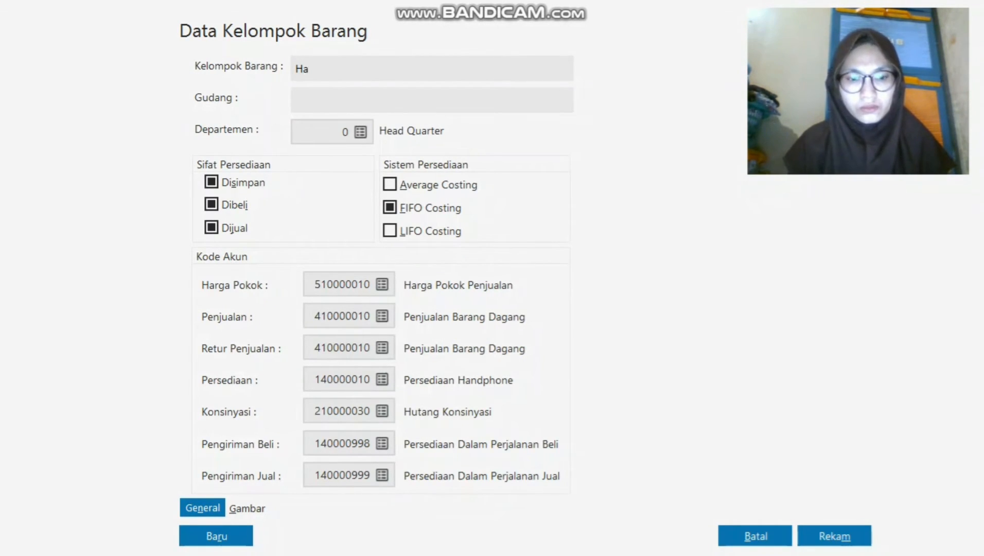
pyautogui.write('ndphod')
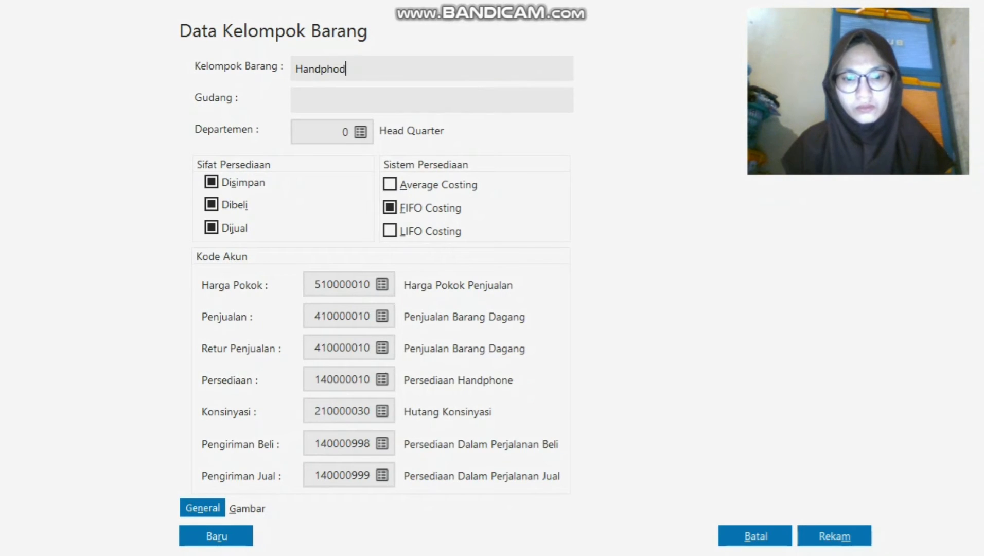
pyautogui.press('BackSpace')
pyautogui.write('ne')
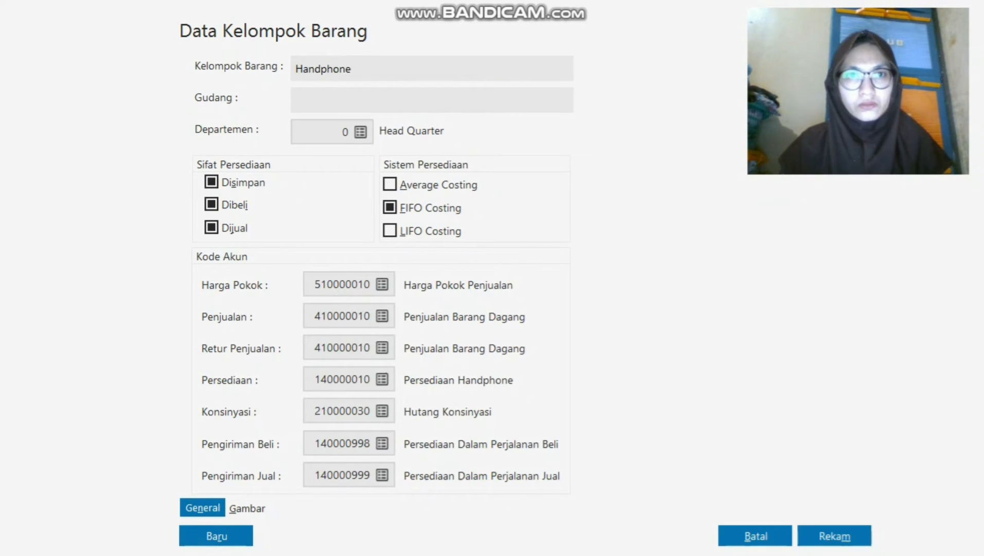
pyautogui.press('Tab')
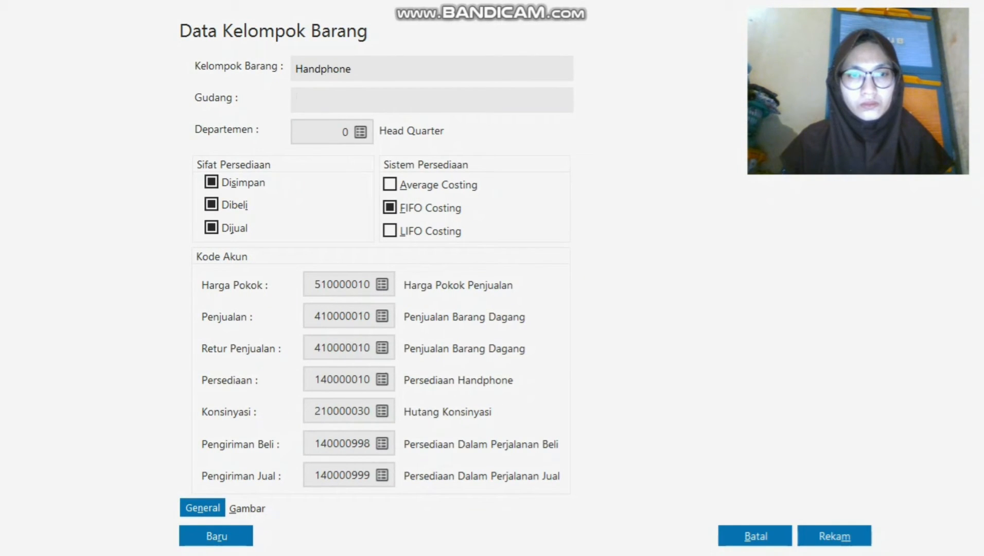
pyautogui.click(361, 132)
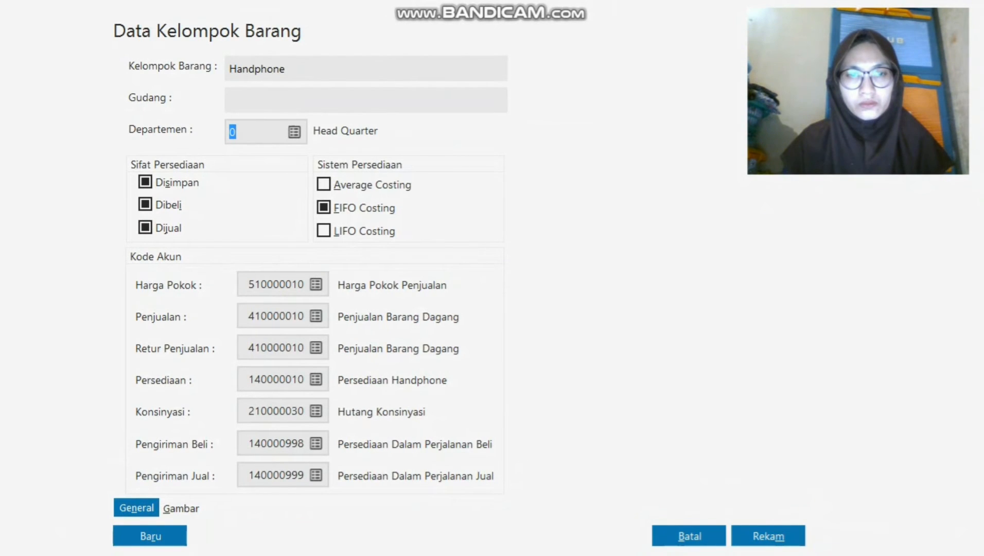
# Save the Handphone group, applying its account codes to all products in the group.
pyautogui.click(768, 536)
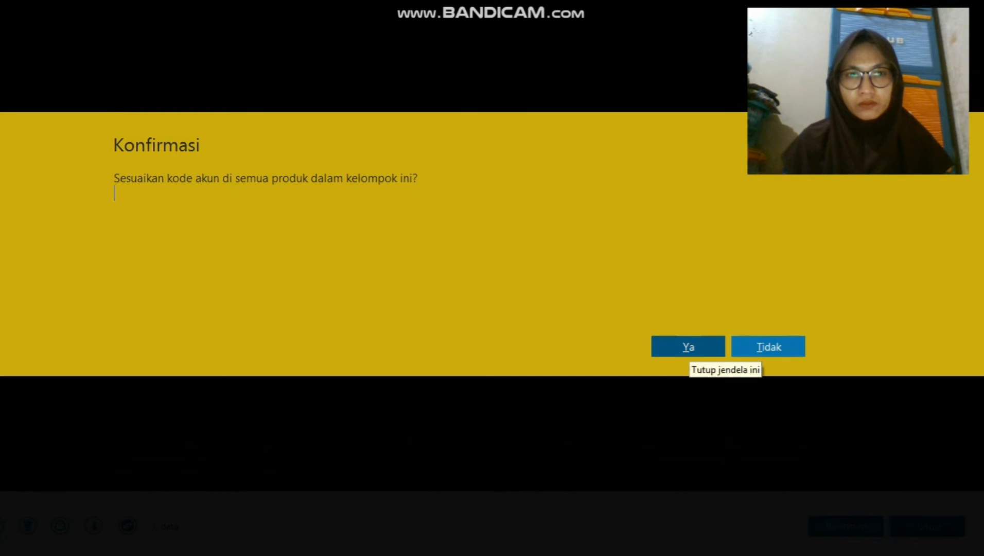
pyautogui.click(690, 347)
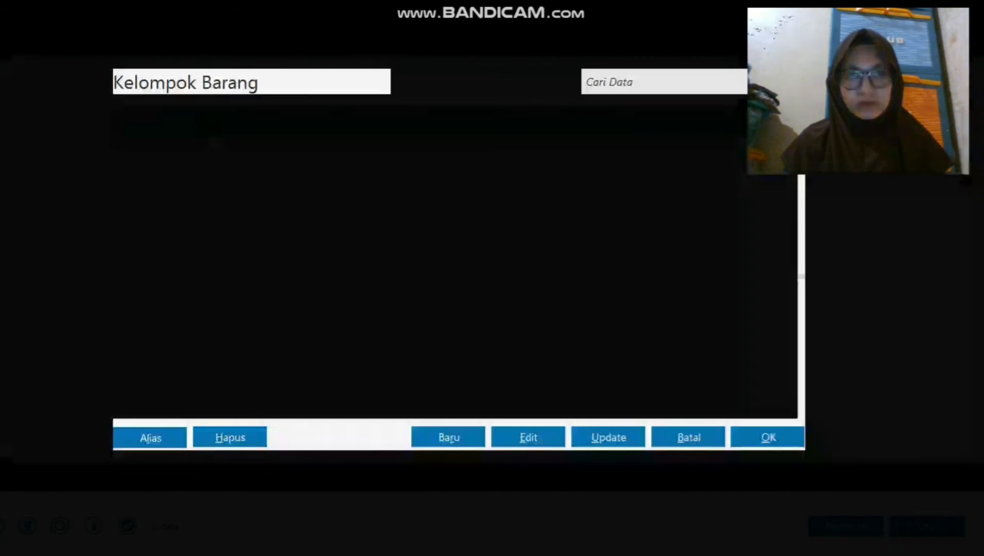
pyautogui.click(512, 192)
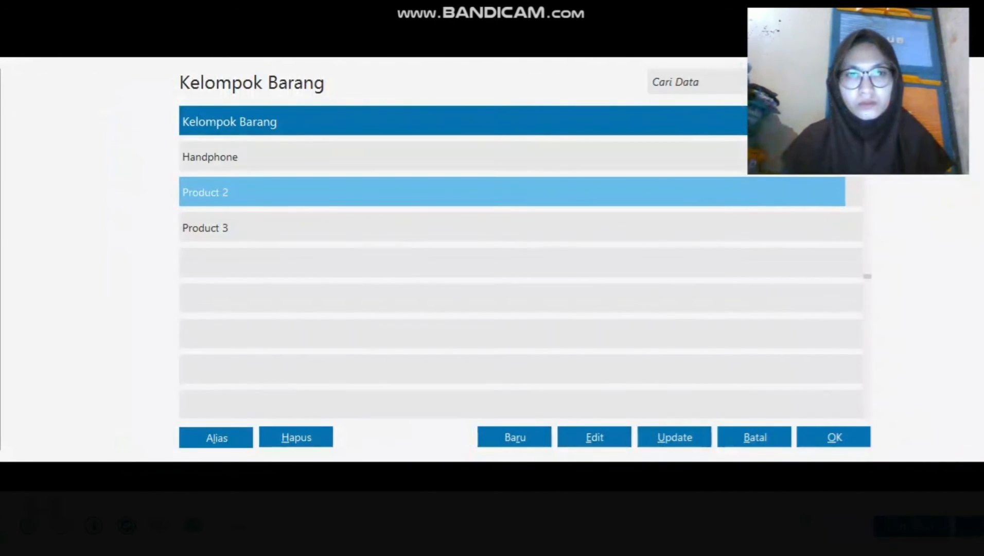
# Rename Product 2 to 'Casing Handphone' and apply its account codes to the group's products.
pyautogui.click(595, 437)
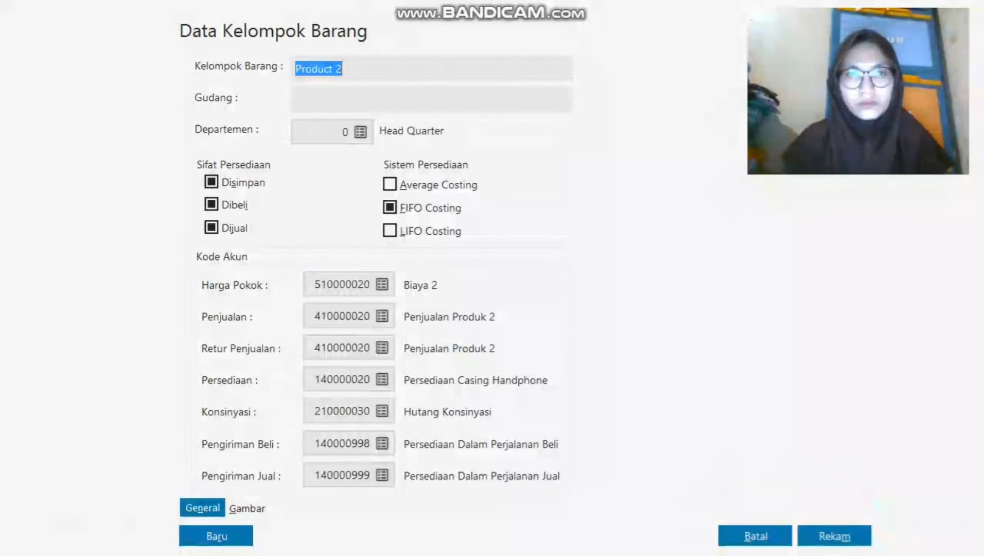
pyautogui.write('Casi')
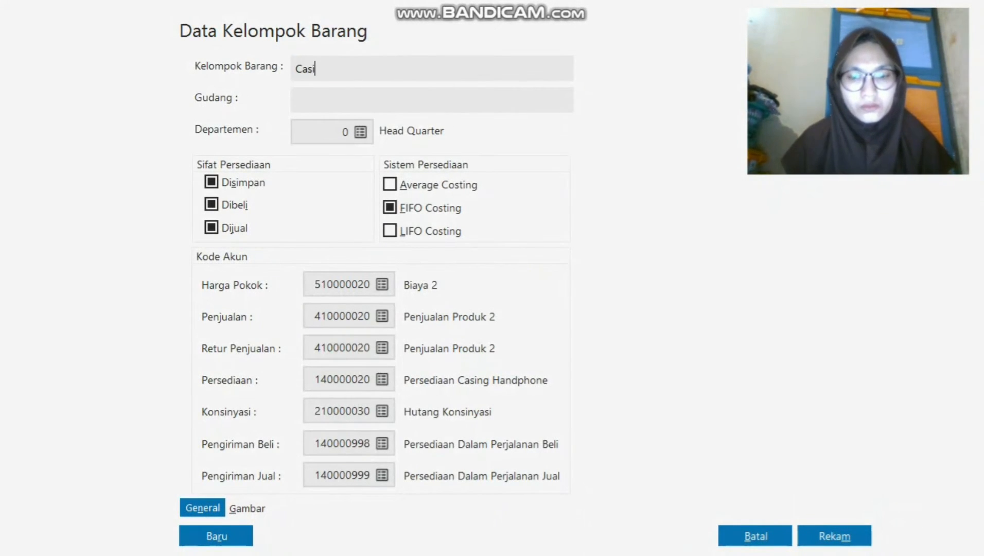
pyautogui.write('ng Handp')
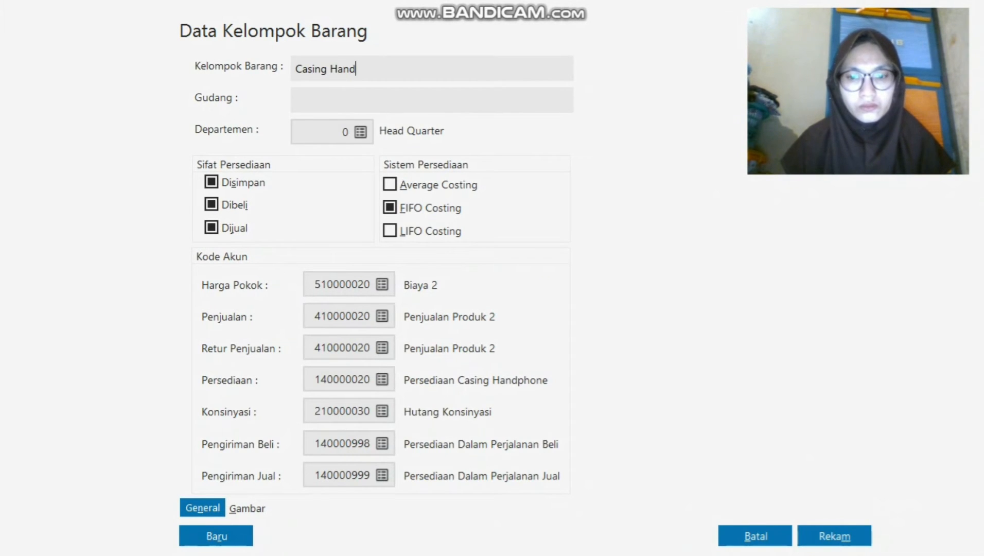
pyautogui.write('hone')
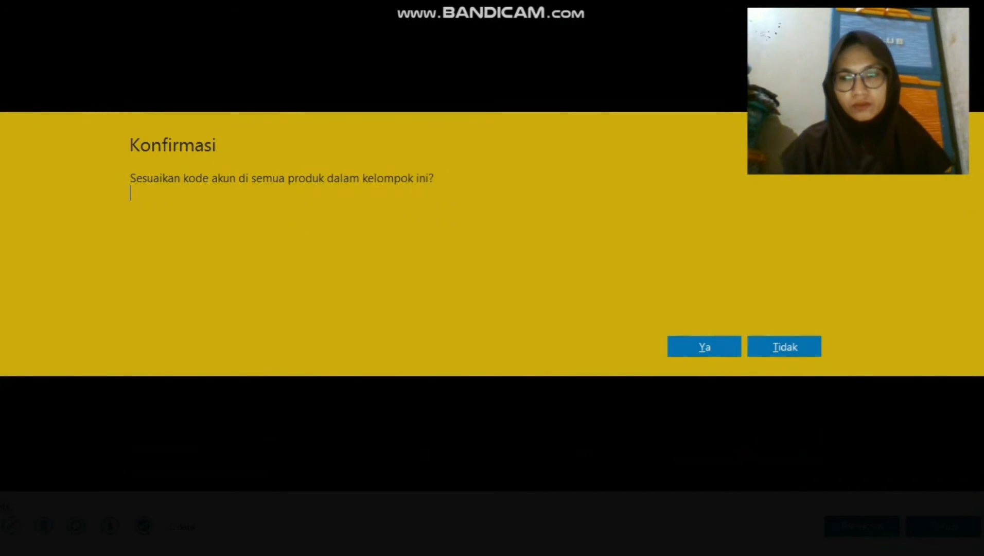
pyautogui.click(704, 346)
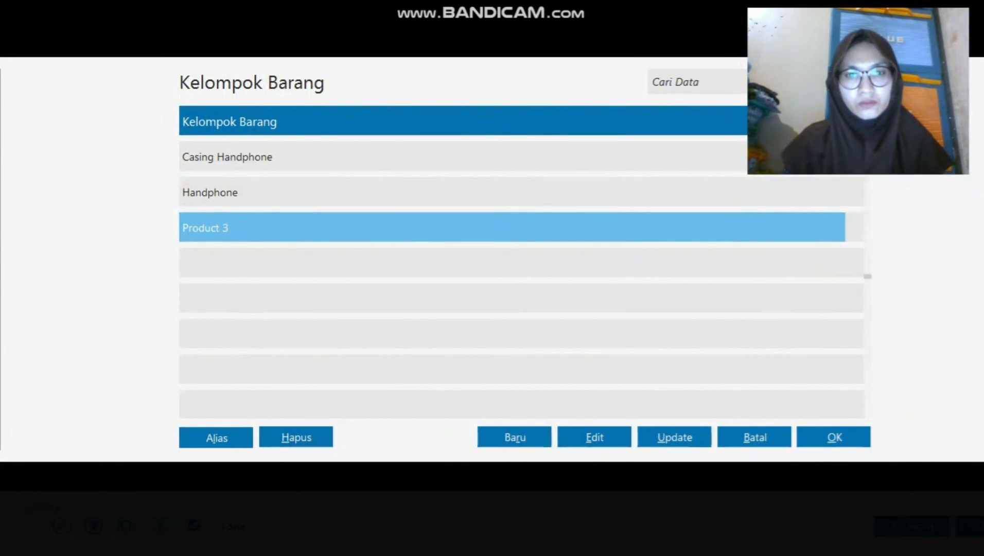
# Rename Product 3 to 'Baterai Handphone', save it, and assign it to item H-001.
pyautogui.click(595, 437)
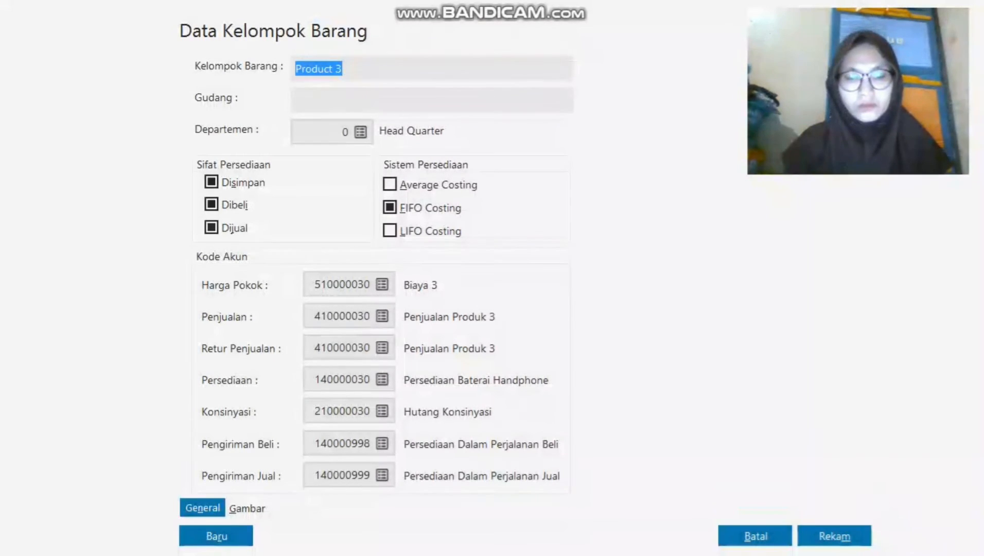
pyautogui.write('Ba')
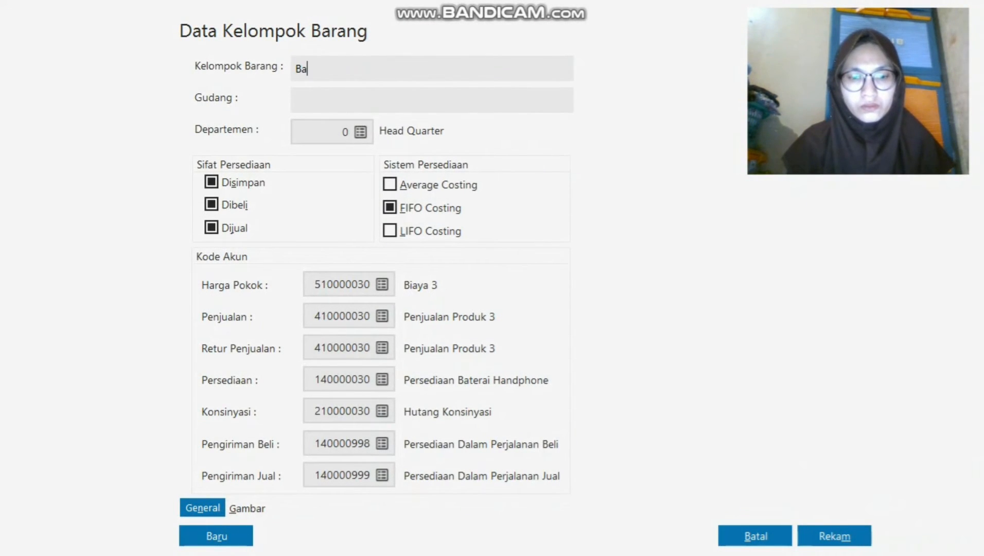
pyautogui.write('terai Handph')
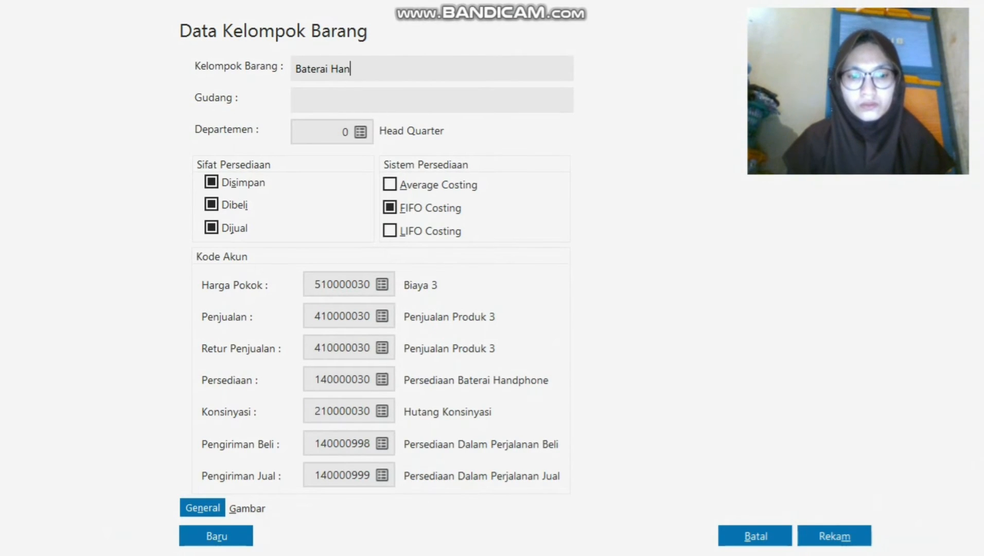
pyautogui.write('one')
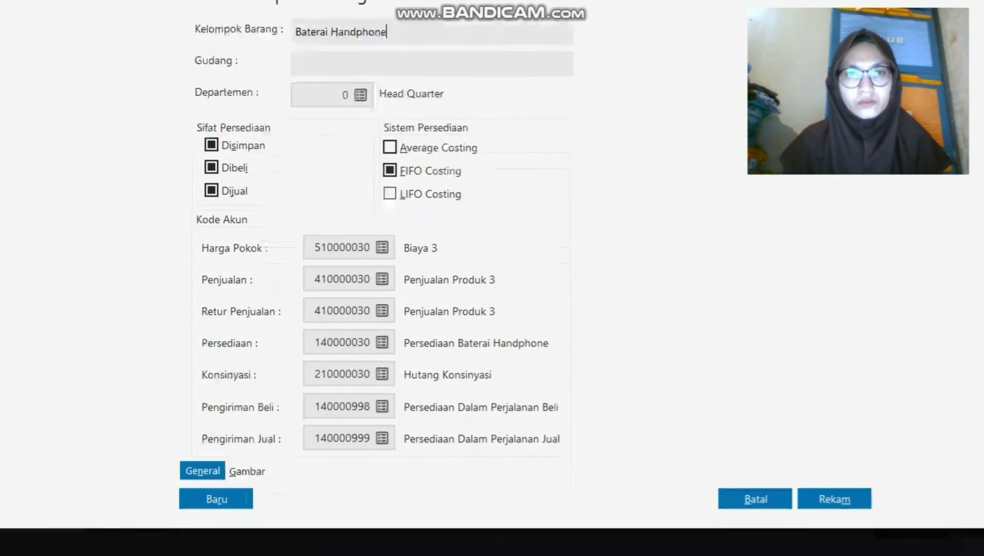
pyautogui.click(834, 536)
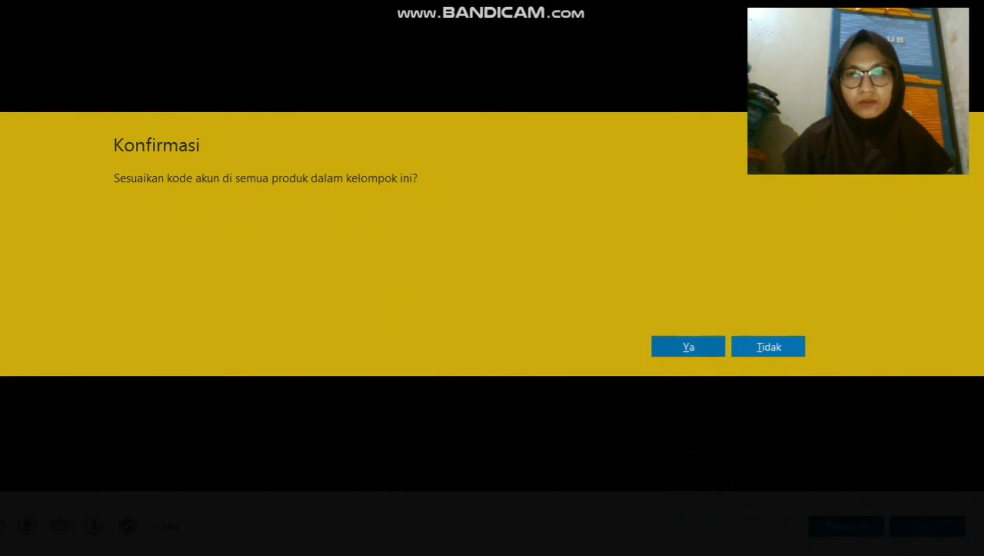
pyautogui.click(688, 346)
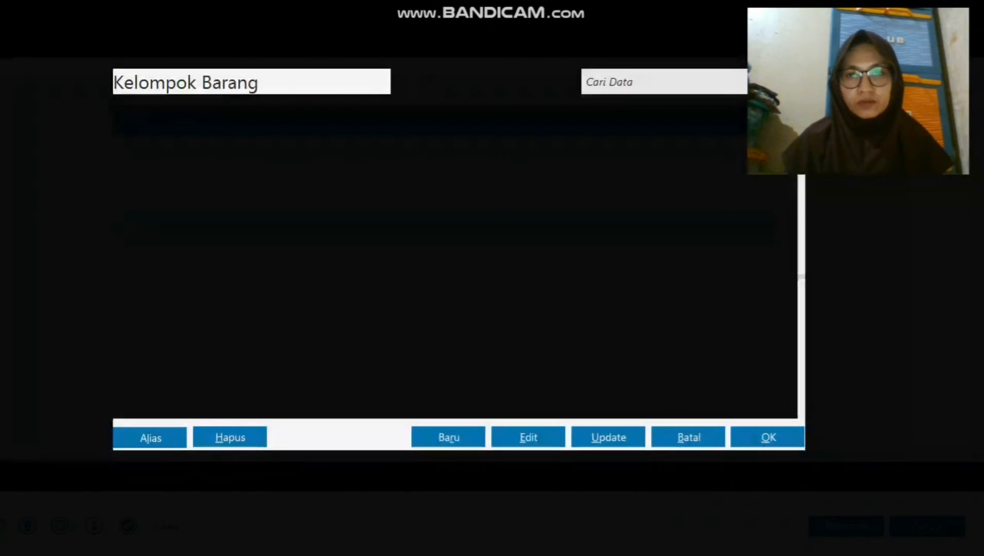
pyautogui.click(768, 436)
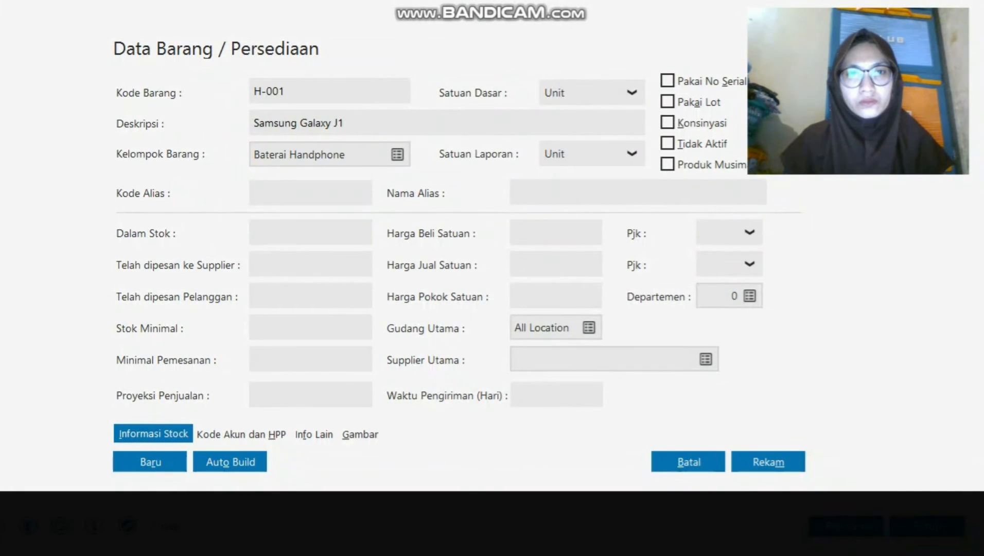
# Change H-001's item group to Handphone and save Samsung Galaxy J1.
pyautogui.click(397, 154)
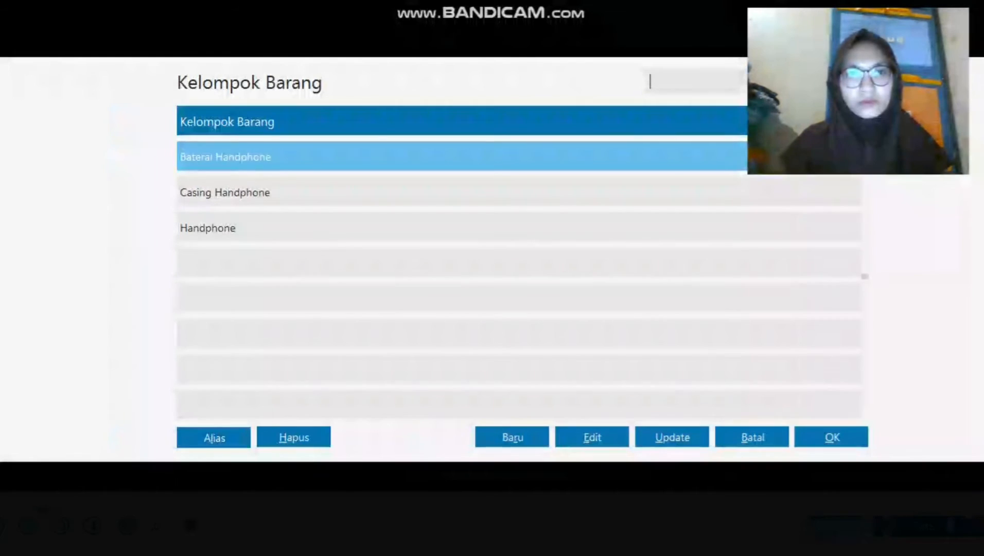
pyautogui.click(397, 228)
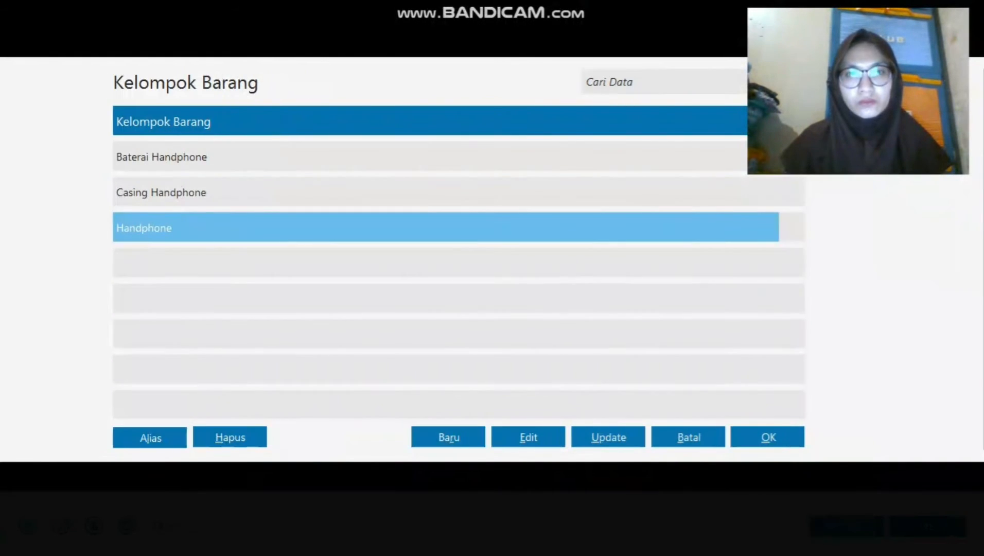
pyautogui.click(768, 437)
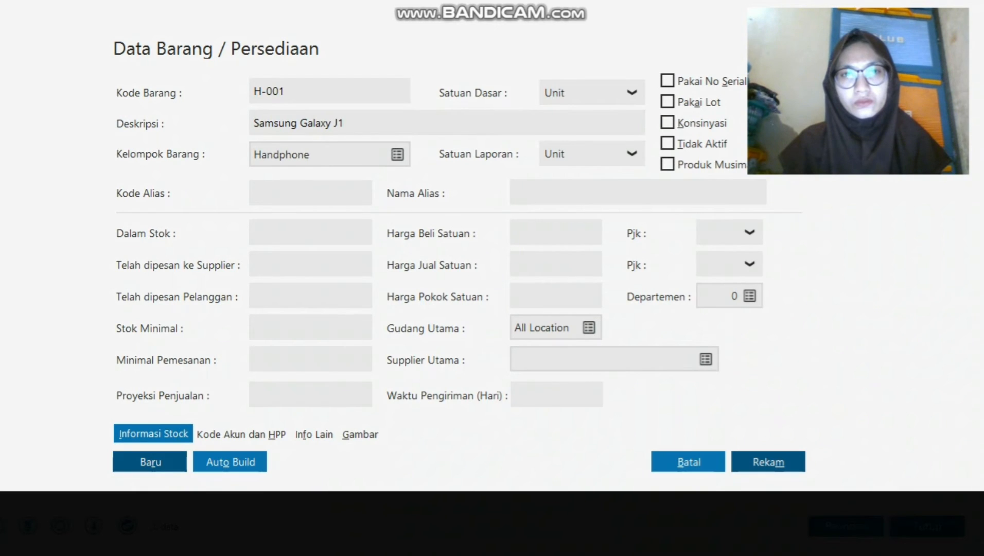
pyautogui.click(769, 462)
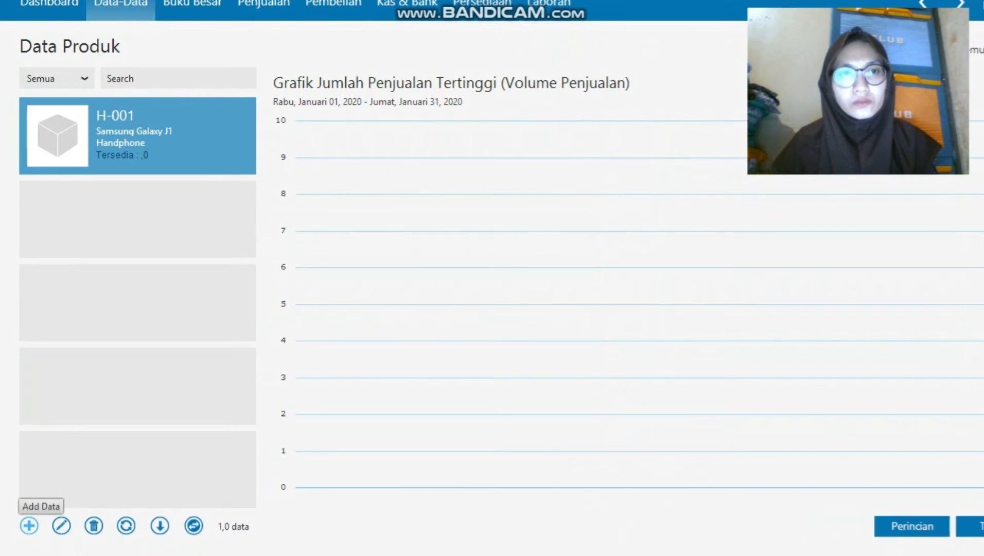
# Start a new inventory item with code H-002.
pyautogui.click(29, 525)
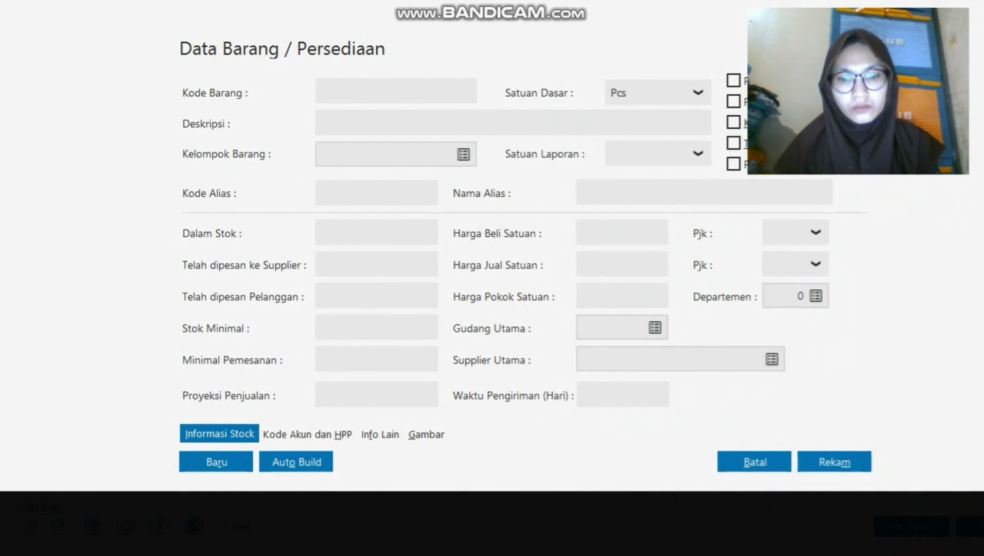
pyautogui.write('h')
pyautogui.press('BackSpace')
pyautogui.press('capslock')
pyautogui.write('H')
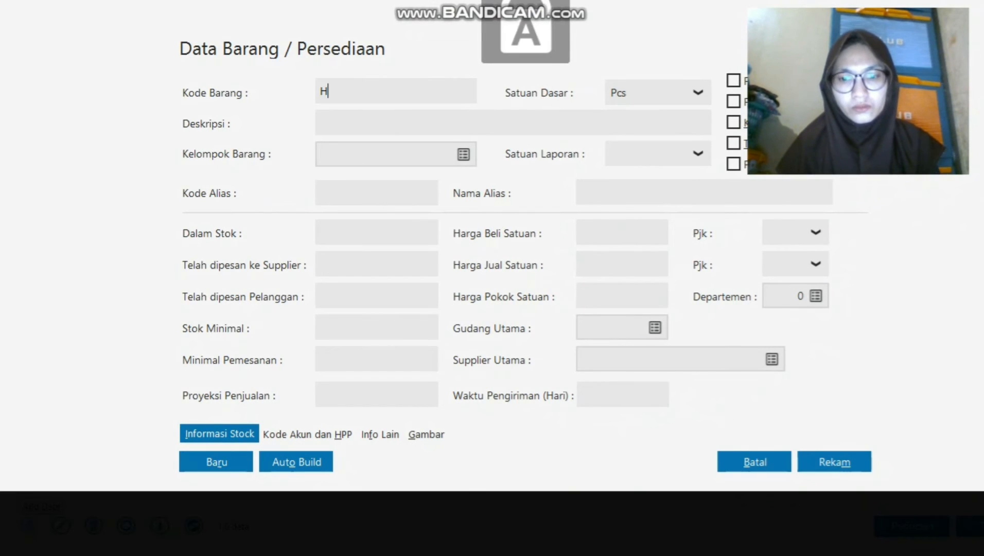
pyautogui.write('-002')
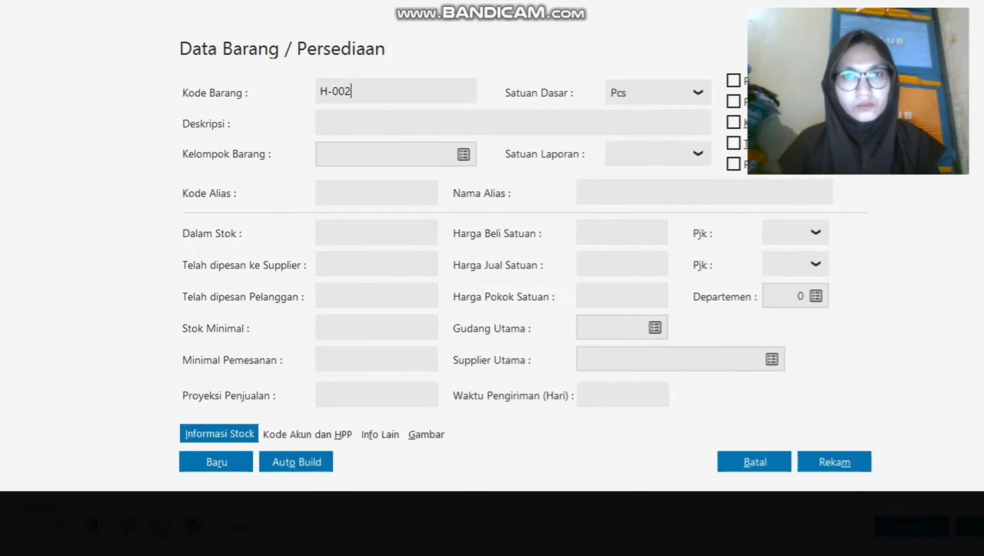
pyautogui.press('Tab')
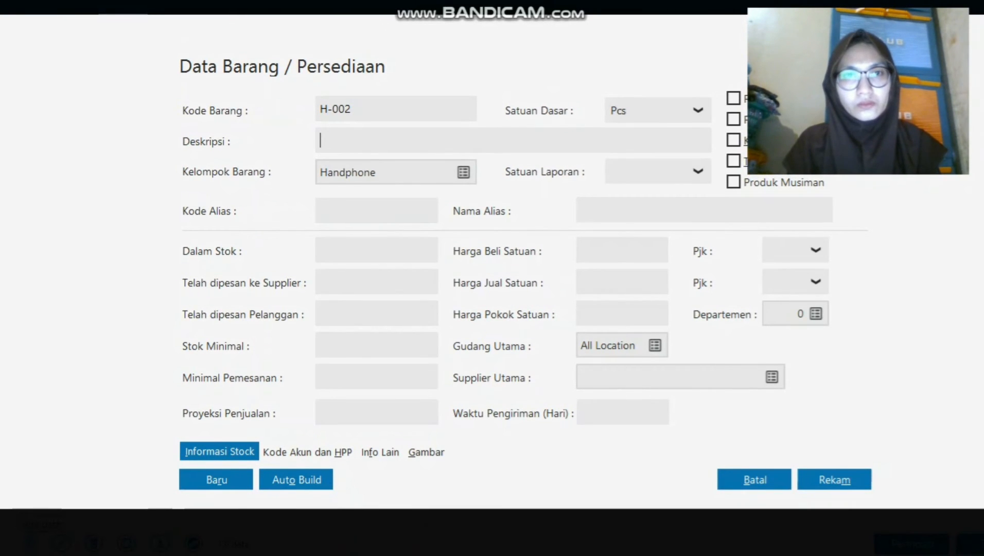
# Describe it as 'Samsung Galaxy J7', set base unit to Unit, and save it.
pyautogui.write('S')
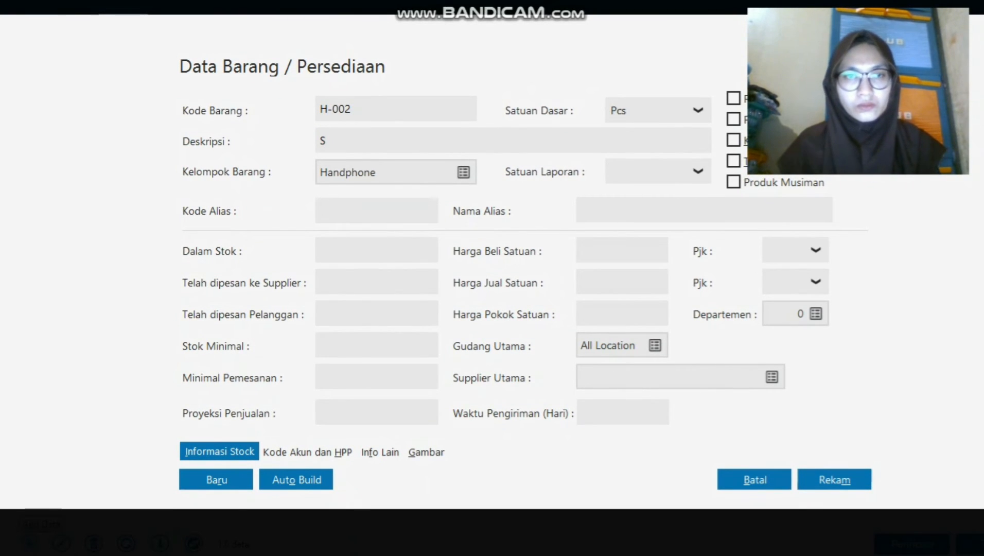
pyautogui.press('Tab')
pyautogui.hotkey('shift', 'Tab')
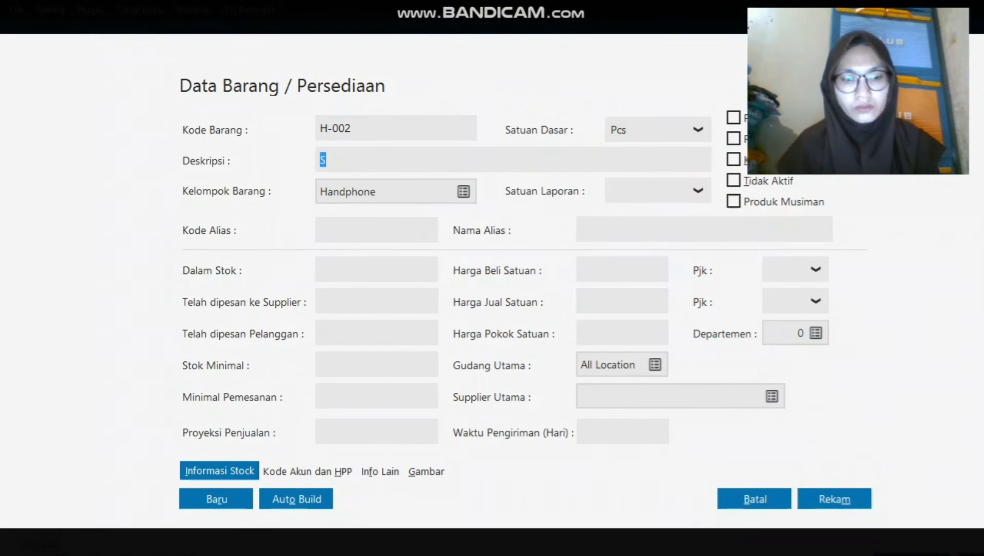
pyautogui.press('Right')
pyautogui.press('capslock')
pyautogui.write('a')
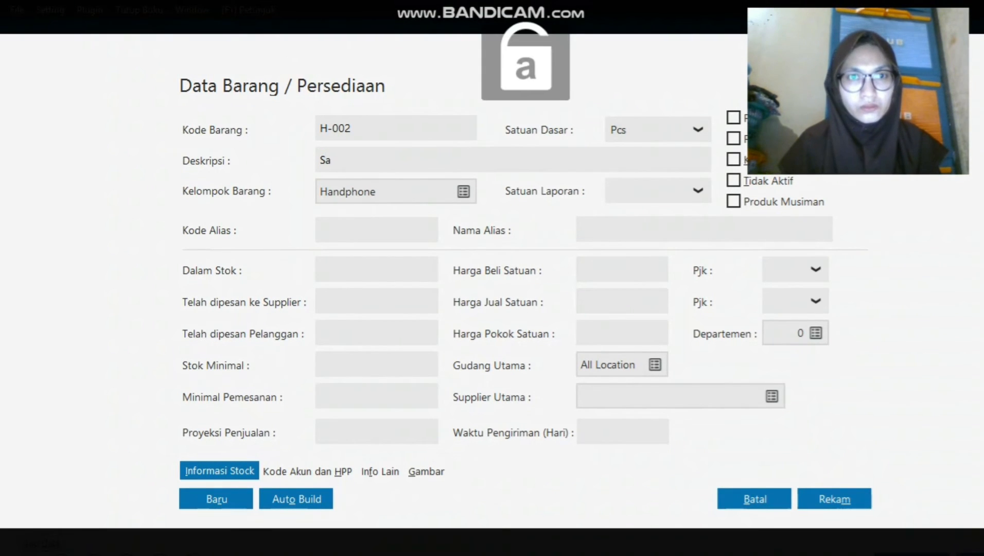
pyautogui.write('msung Galaxy')
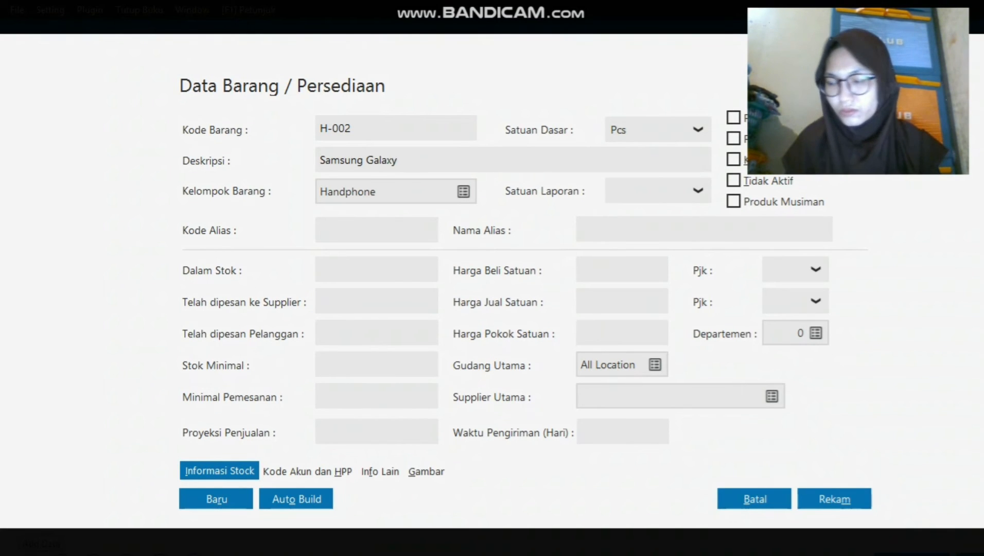
pyautogui.press('capslock')
pyautogui.write('J7')
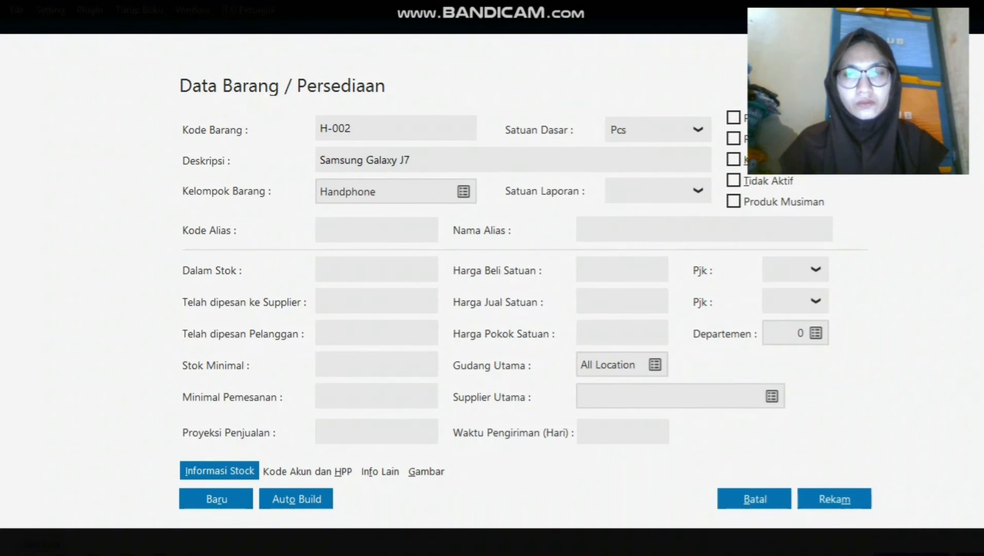
pyautogui.click(698, 129)
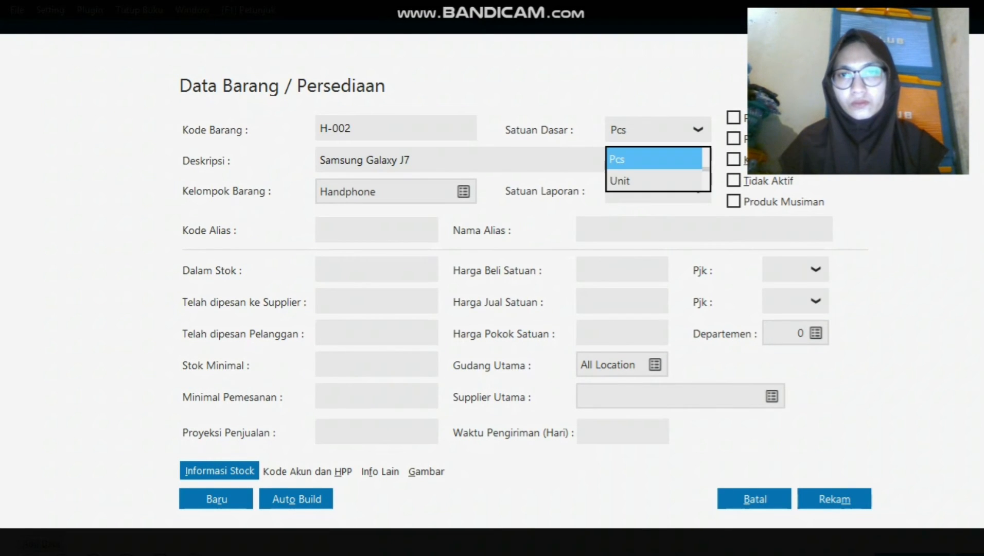
pyautogui.click(649, 180)
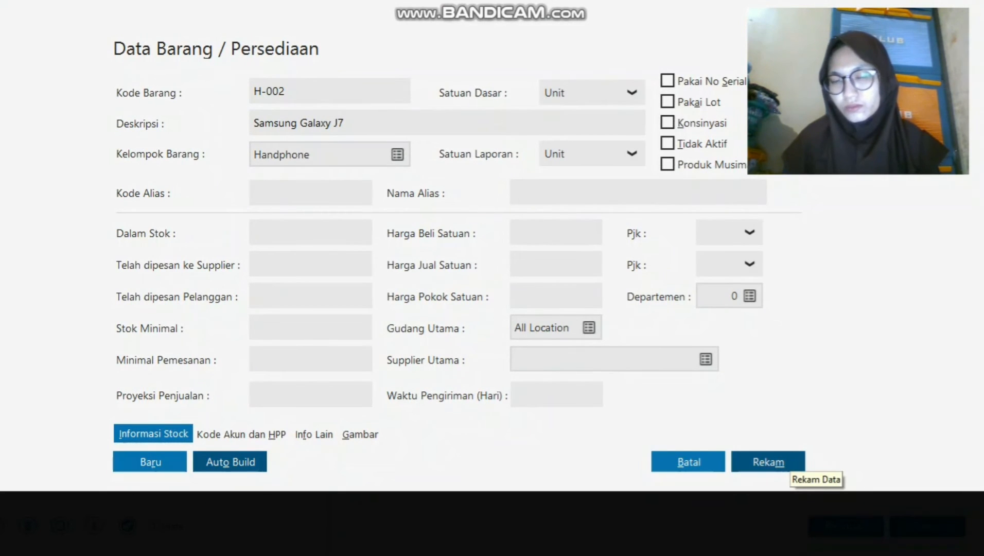
pyautogui.click(780, 463)
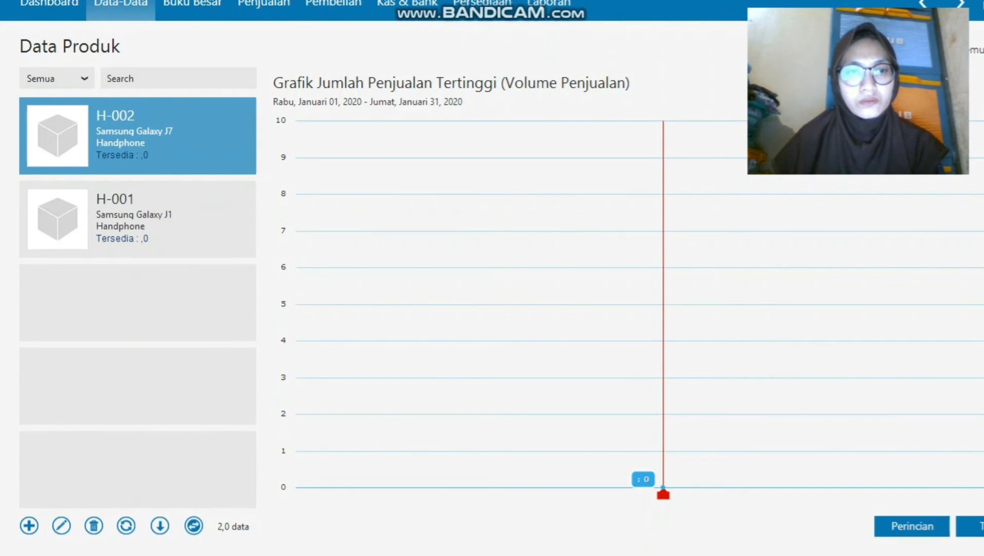
# Add and save item H-003 'Oppo F1 Plus'.
pyautogui.click(29, 525)
pyautogui.write('H')
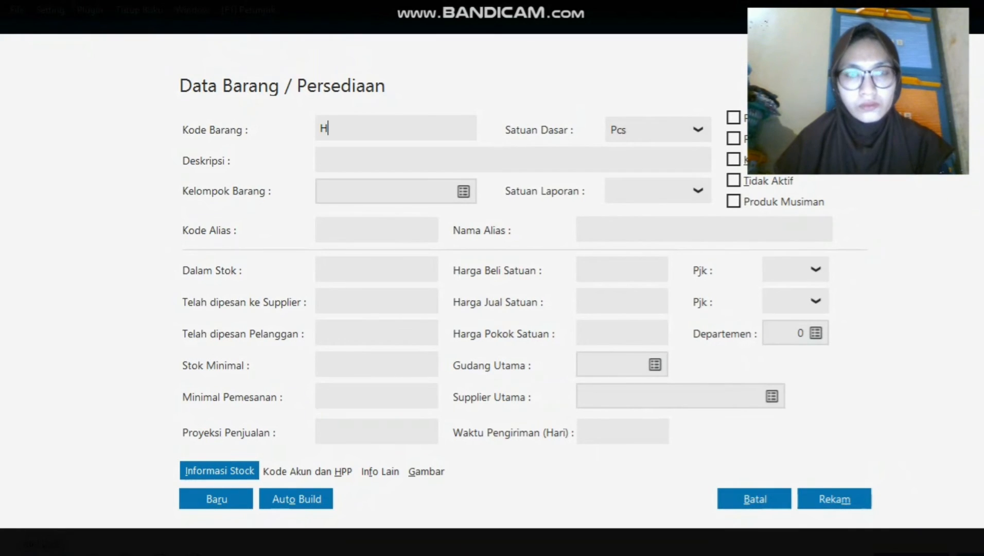
pyautogui.write('-003')
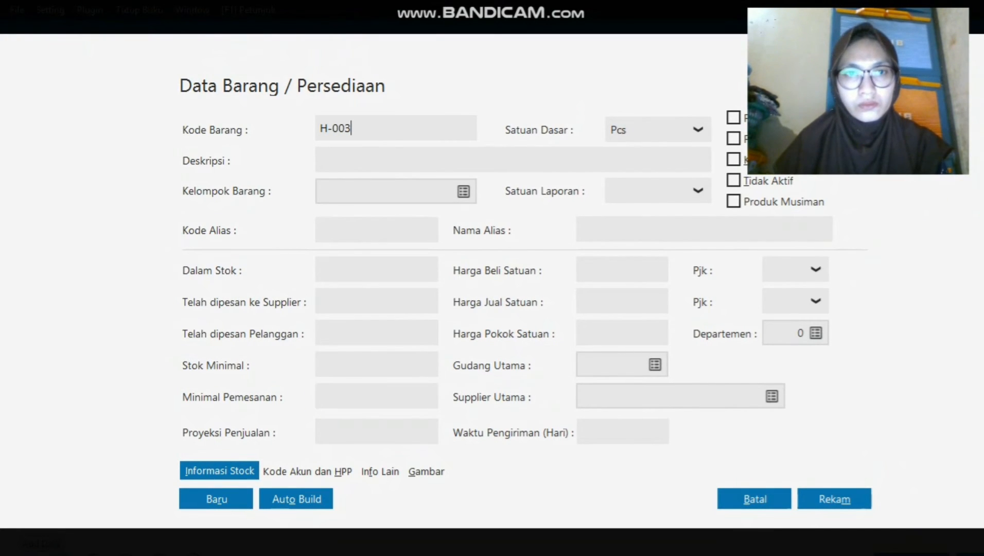
pyautogui.press('Tab')
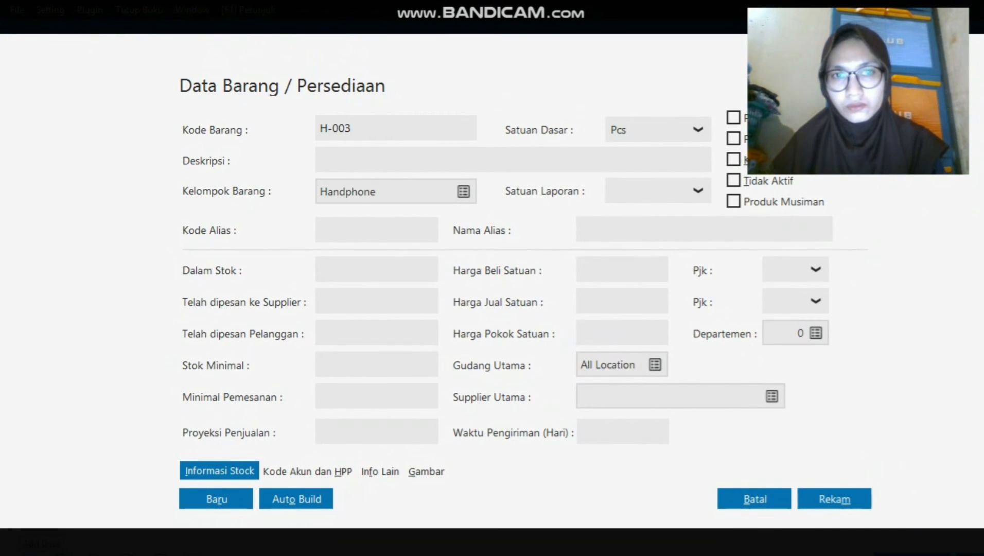
pyautogui.write('Oppo')
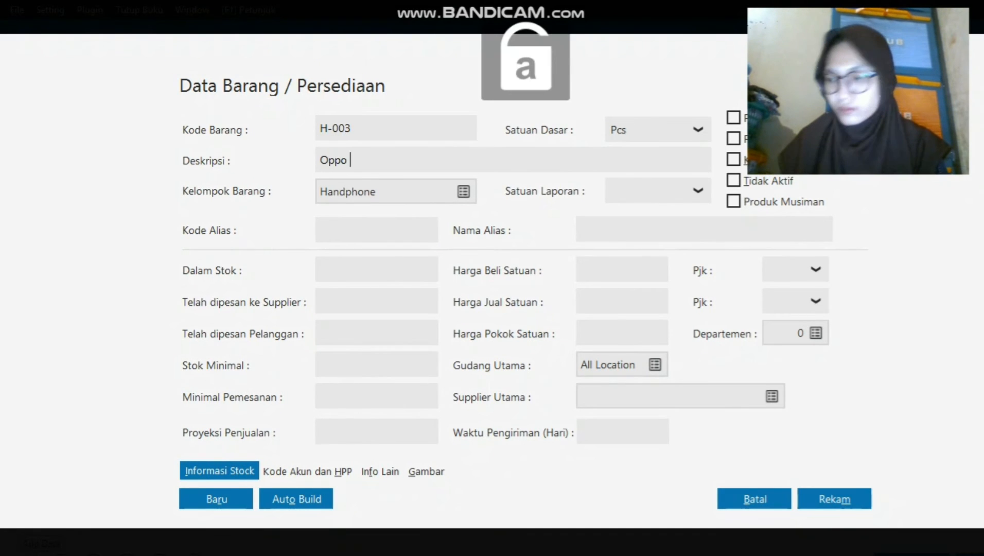
pyautogui.press('capslock')
pyautogui.write('F')
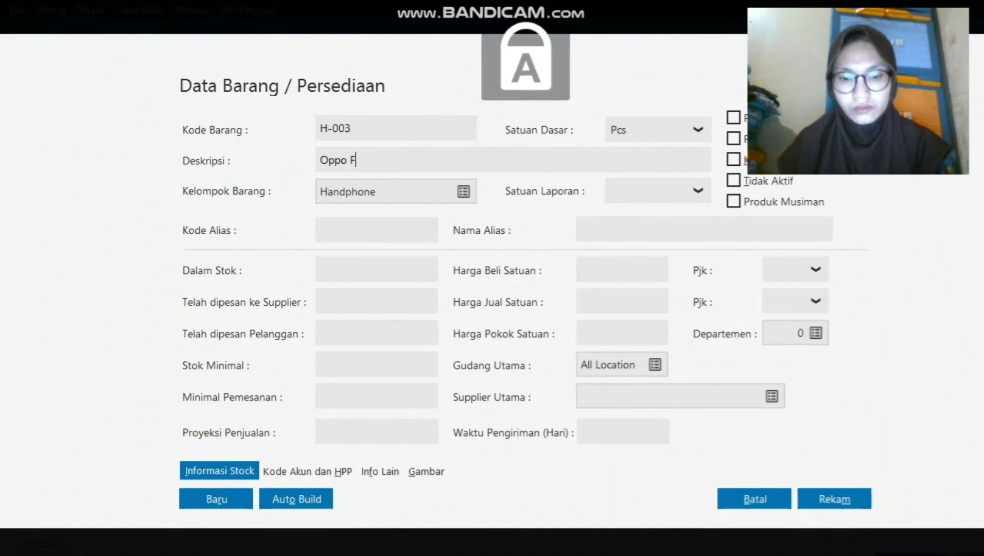
pyautogui.write('1 P')
pyautogui.press('capslock')
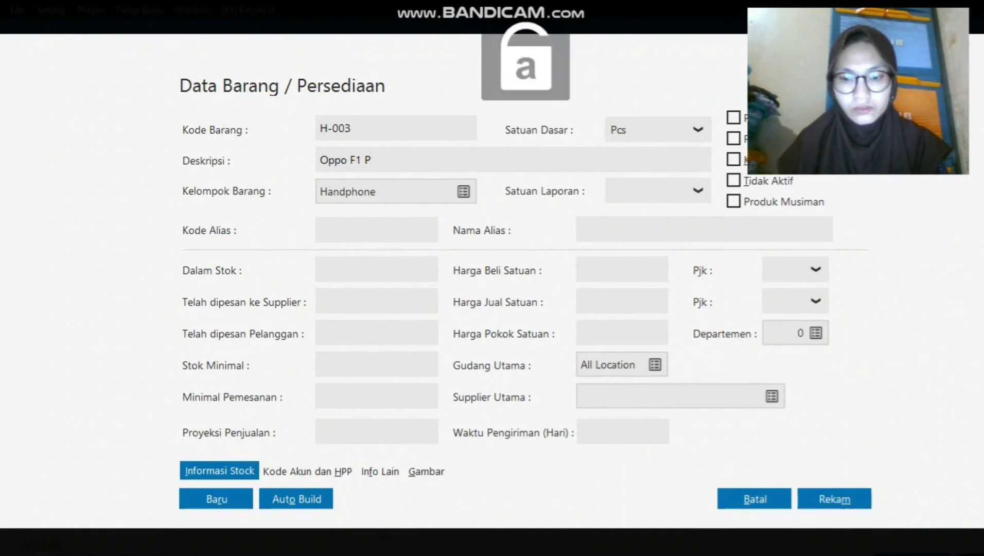
pyautogui.write('lus')
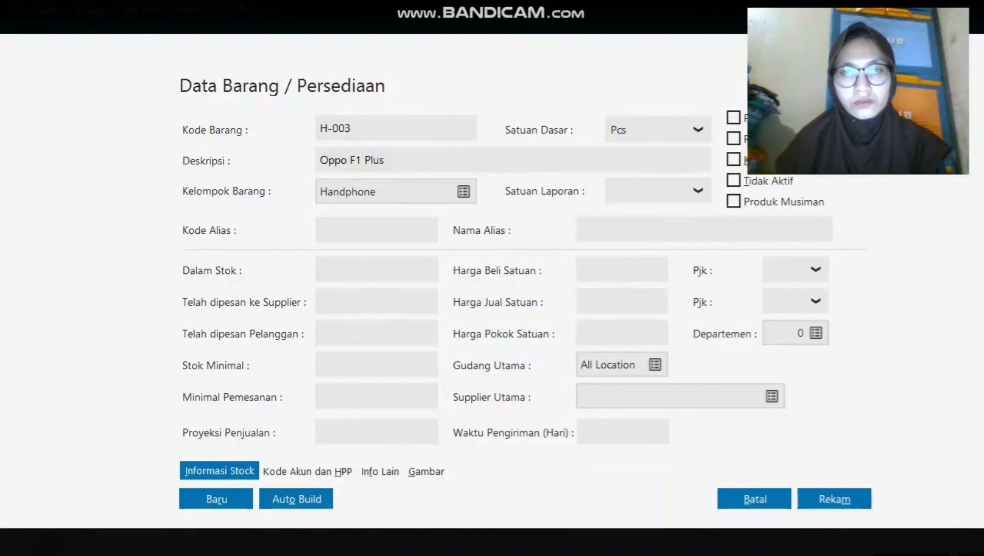
pyautogui.click(698, 129)
pyautogui.press('Return')
pyautogui.click(767, 461)
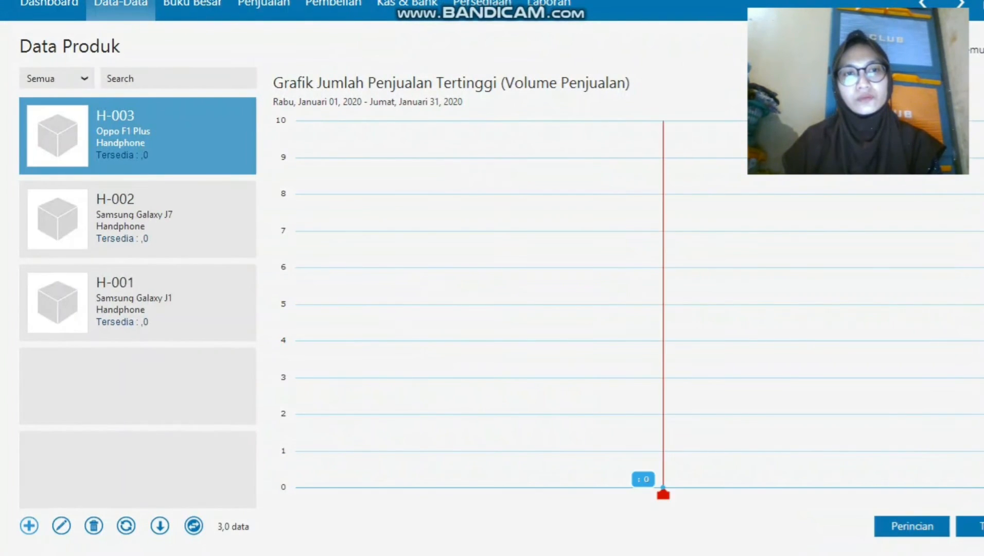
# Add item H-005 'Oppo F1 S' with base unit Unit and save it.
pyautogui.write('h-005')
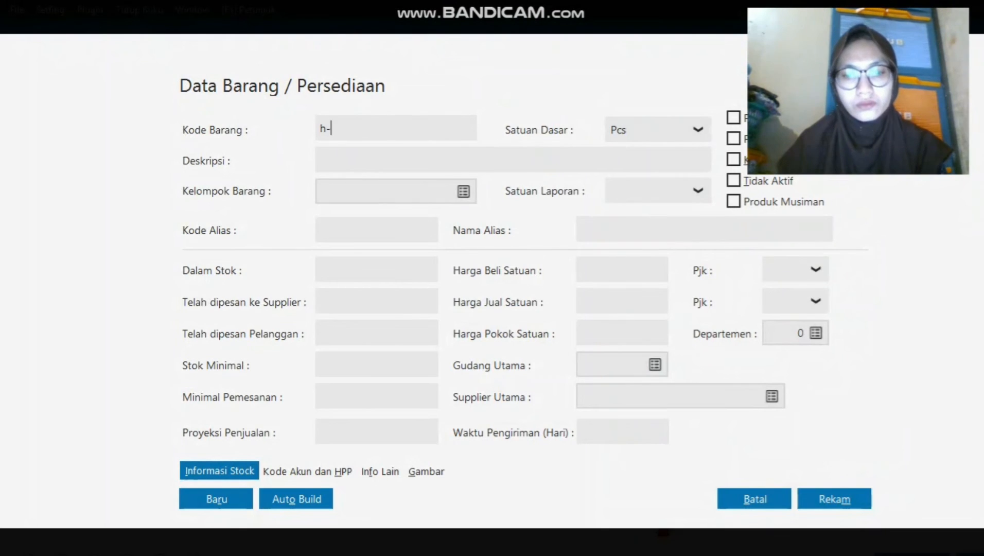
pyautogui.press('Left')
pyautogui.press('BackSpace')
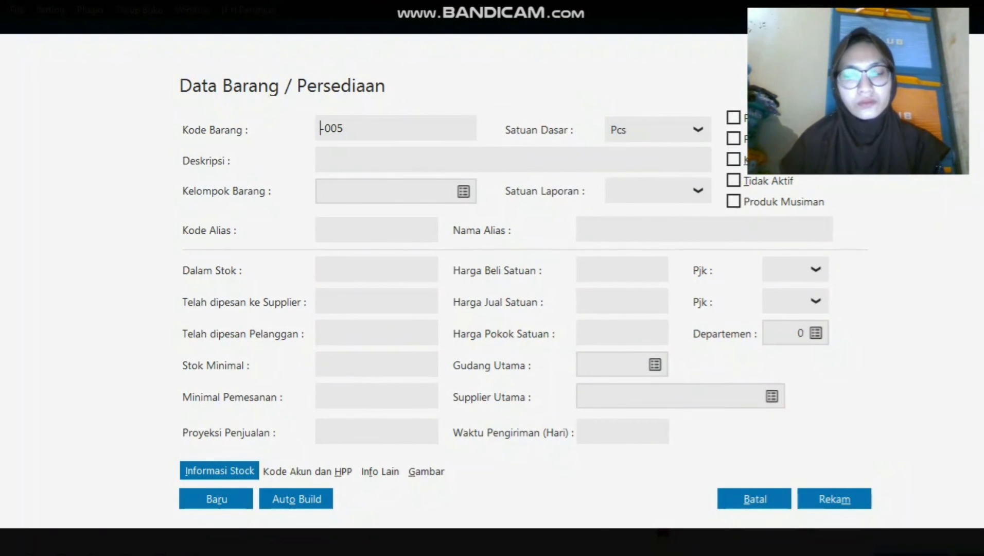
pyautogui.press('capslock')
pyautogui.write('H')
pyautogui.press('Tab')
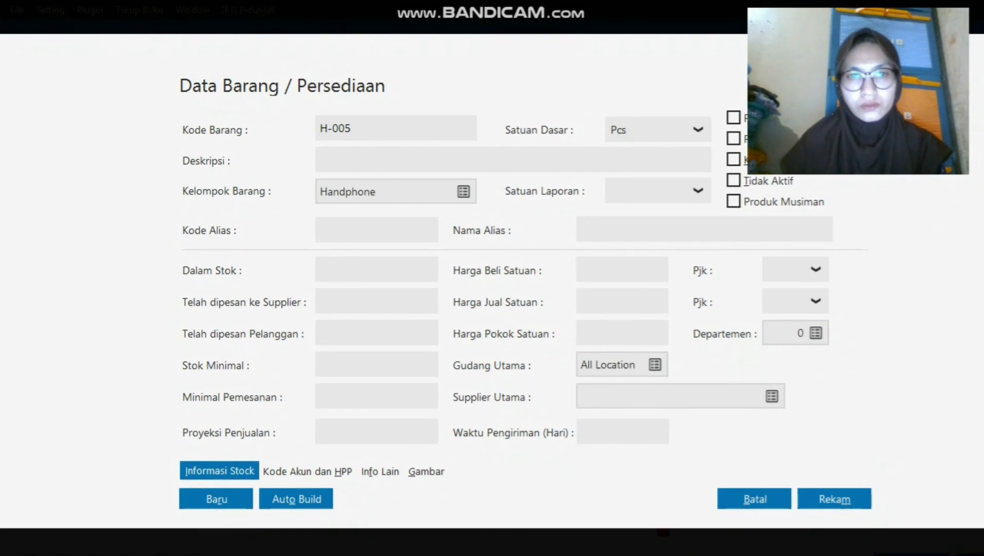
pyautogui.write('O')
pyautogui.press('capslock')
pyautogui.write('ppo')
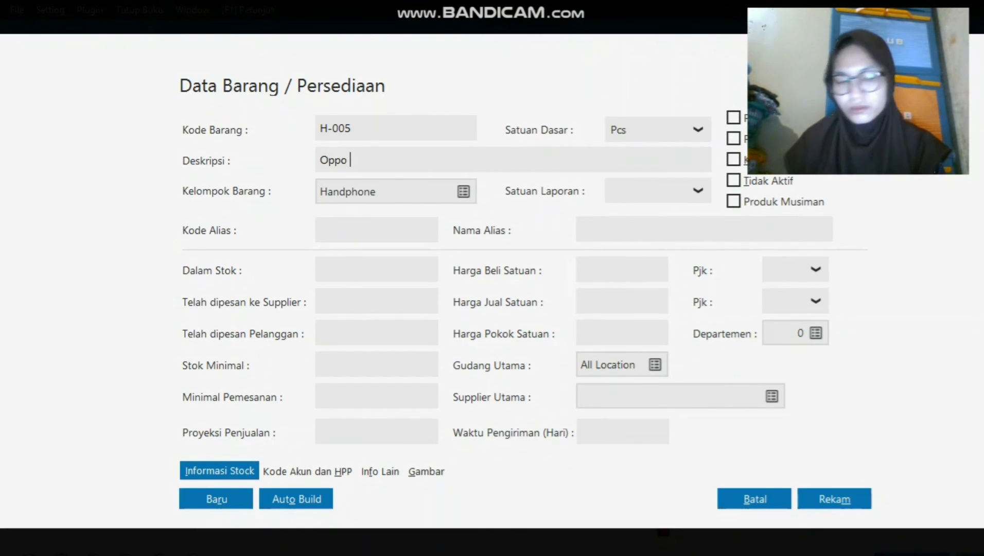
pyautogui.press('capslock')
pyautogui.write('F1 S')
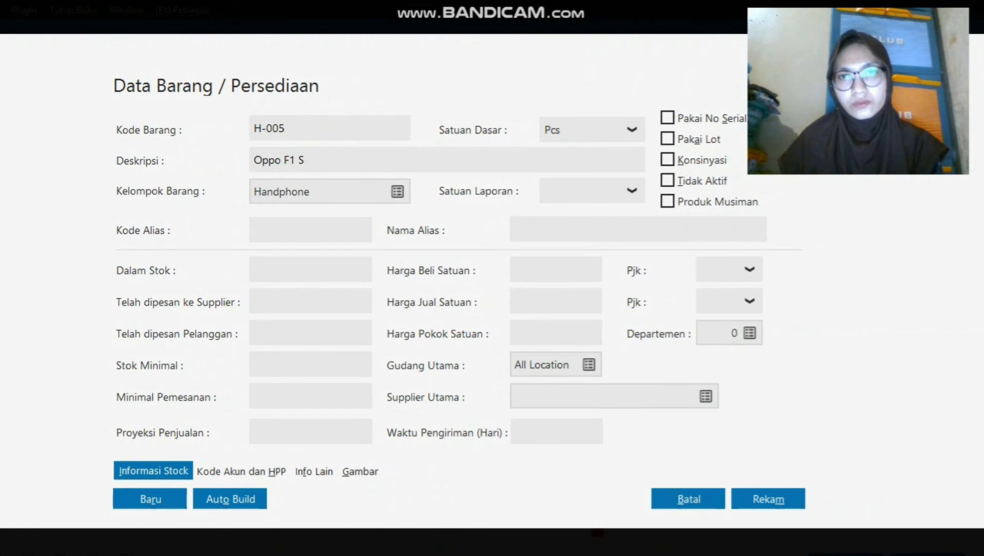
pyautogui.click(632, 130)
pyautogui.click(556, 181)
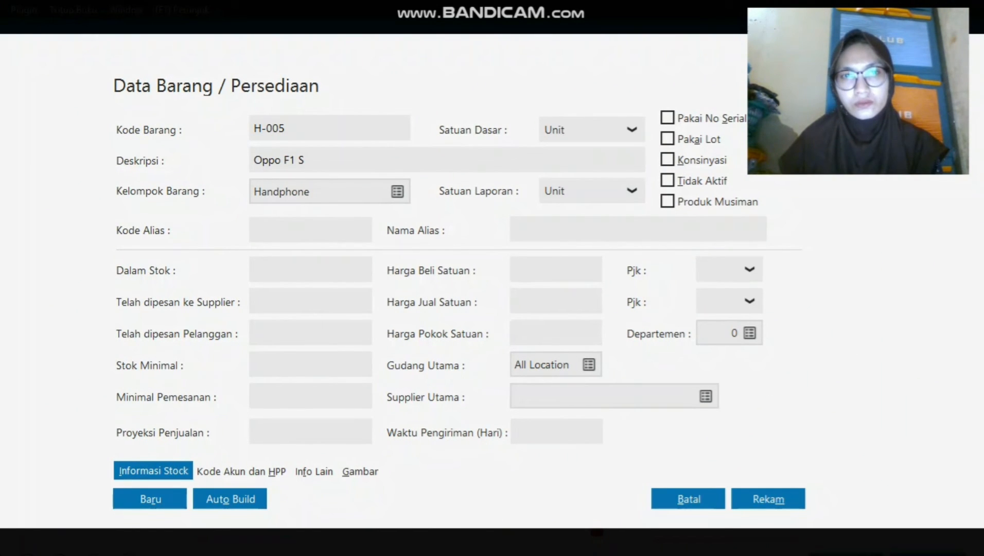
pyautogui.click(150, 499)
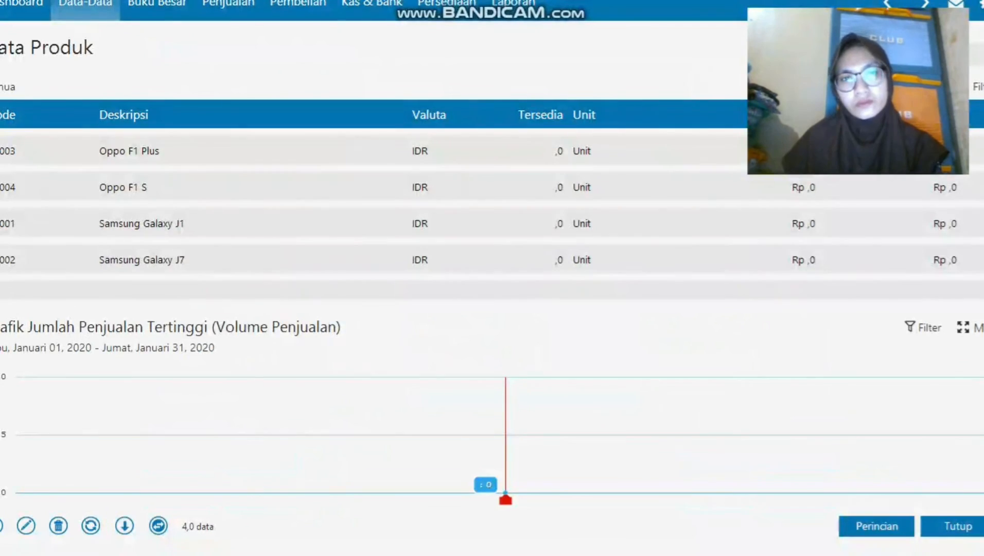
# Sort the product list by code and review all eight items, including the casings and batteries.
pyautogui.click(142, 223)
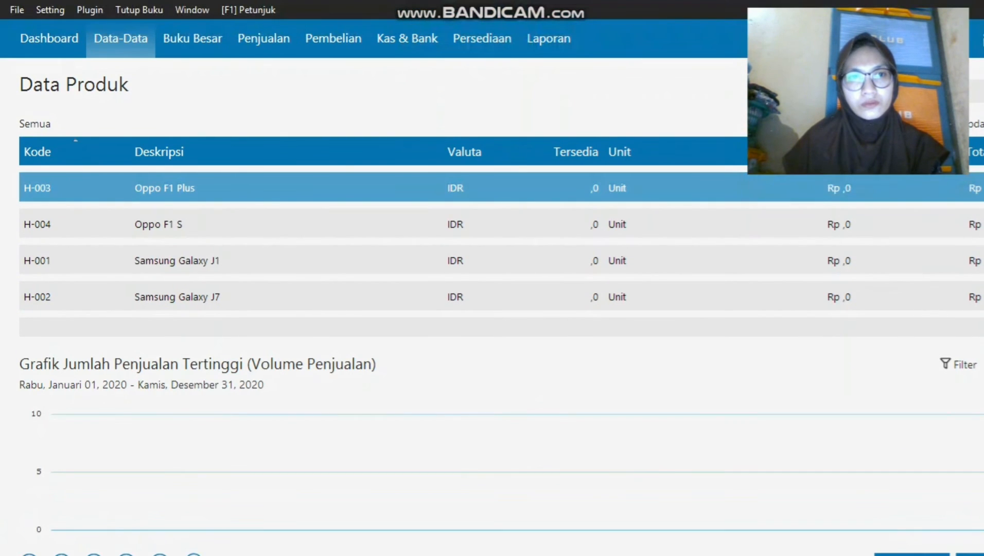
pyautogui.click(37, 152)
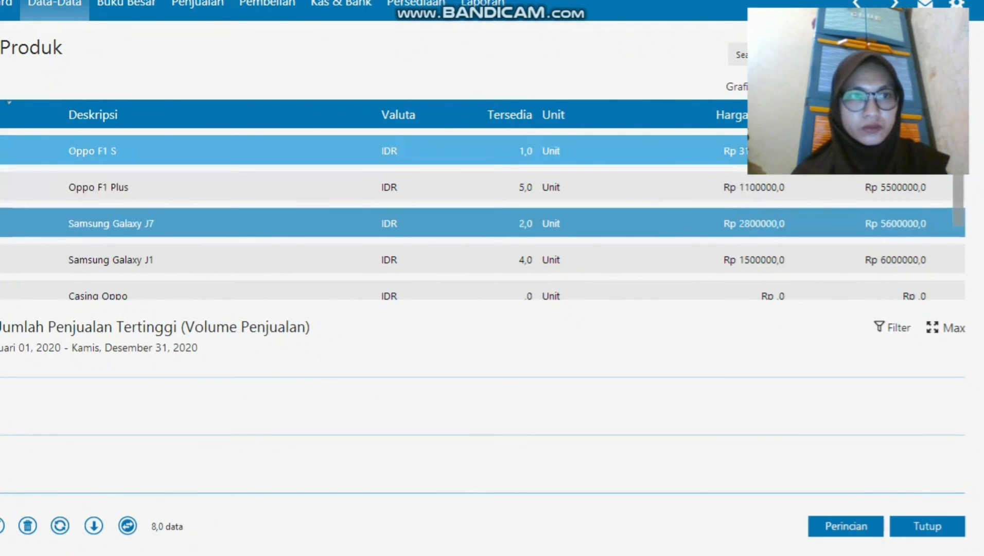
pyautogui.scroll(-2, 360, 259)
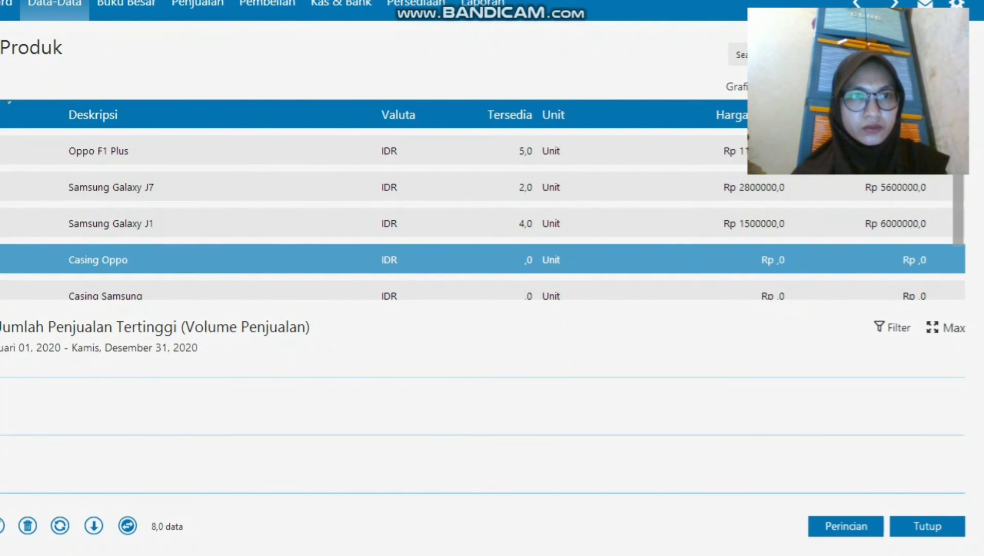
pyautogui.press('Down')
pyautogui.press('Down')
pyautogui.press('Down')
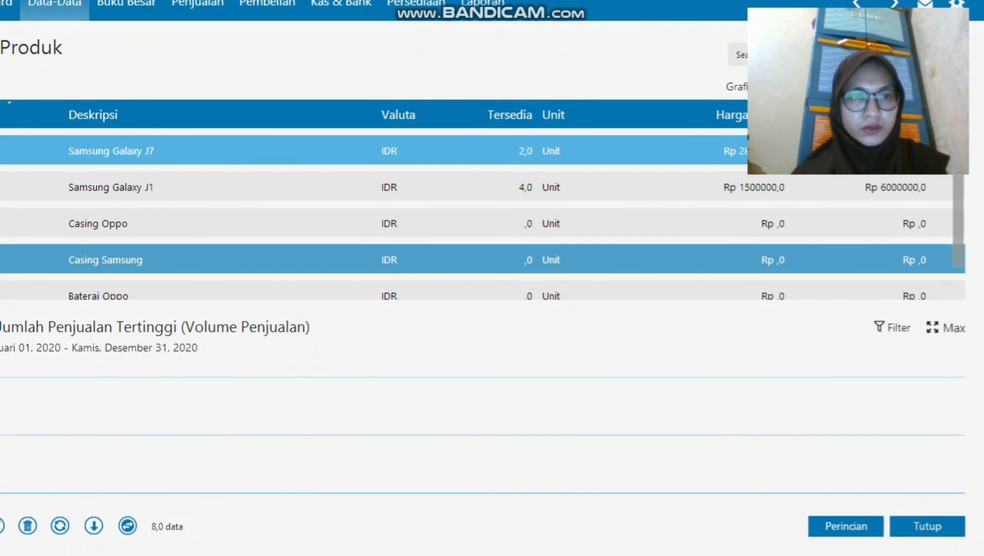
pyautogui.press('Up')
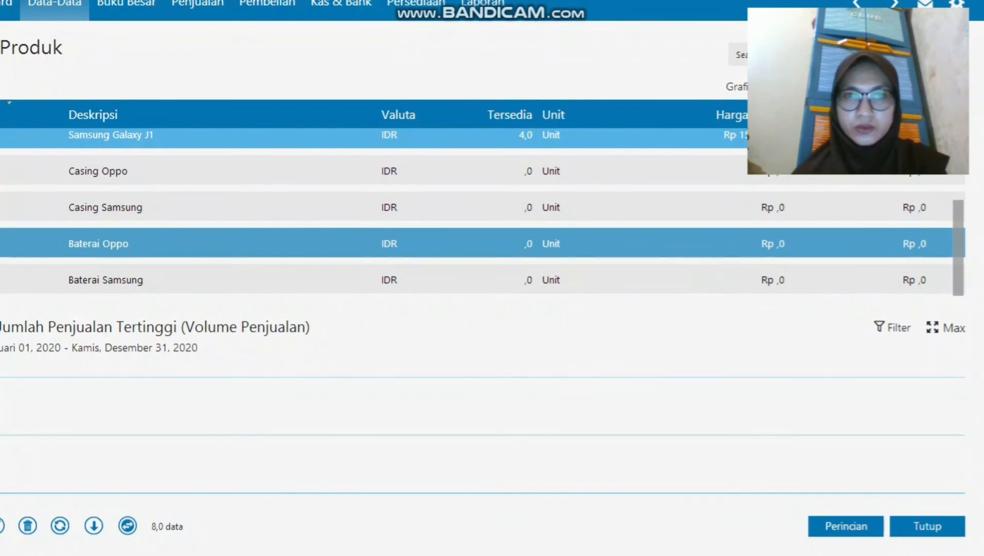
pyautogui.press('Down')
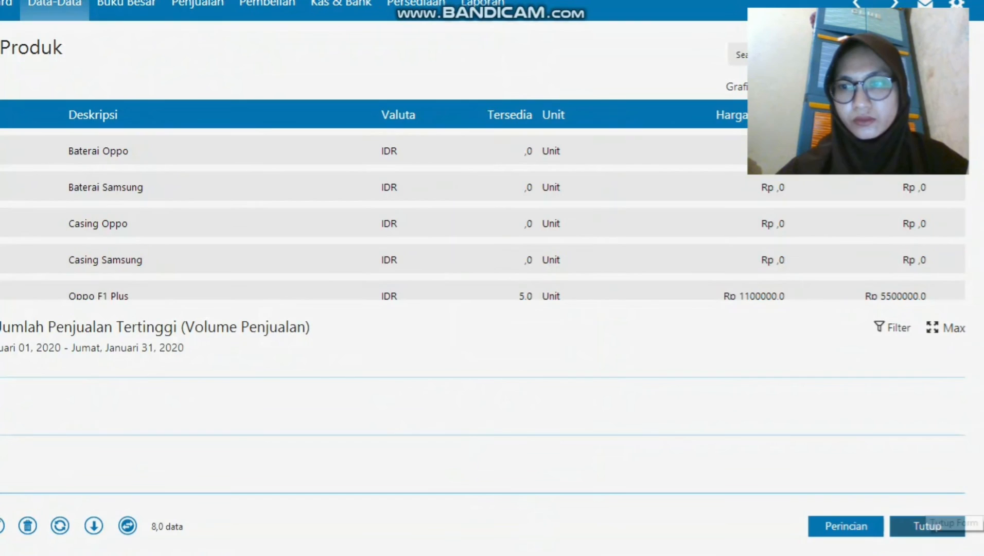
# Close the product list and start a new opening inventory balance entry.
pyautogui.click(927, 525)
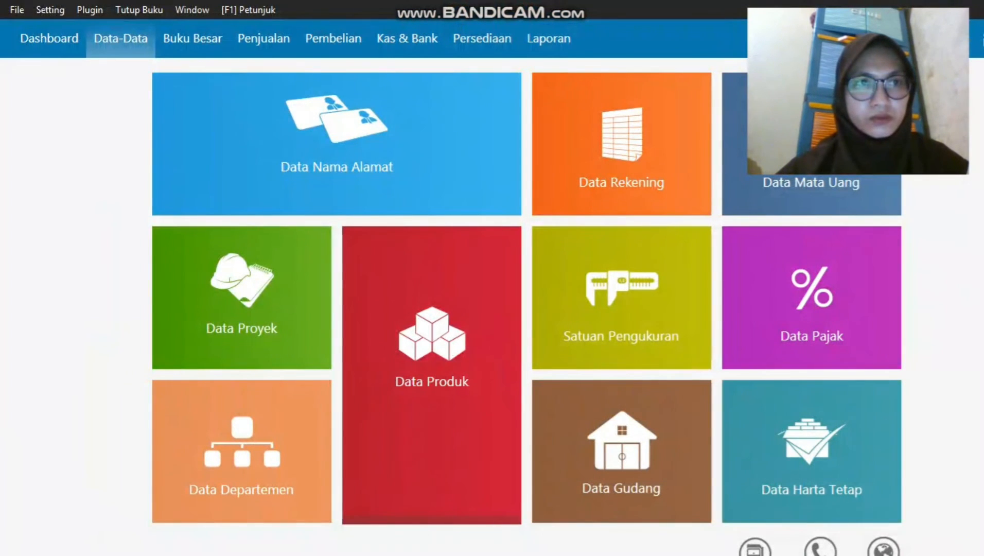
pyautogui.click(50, 10)
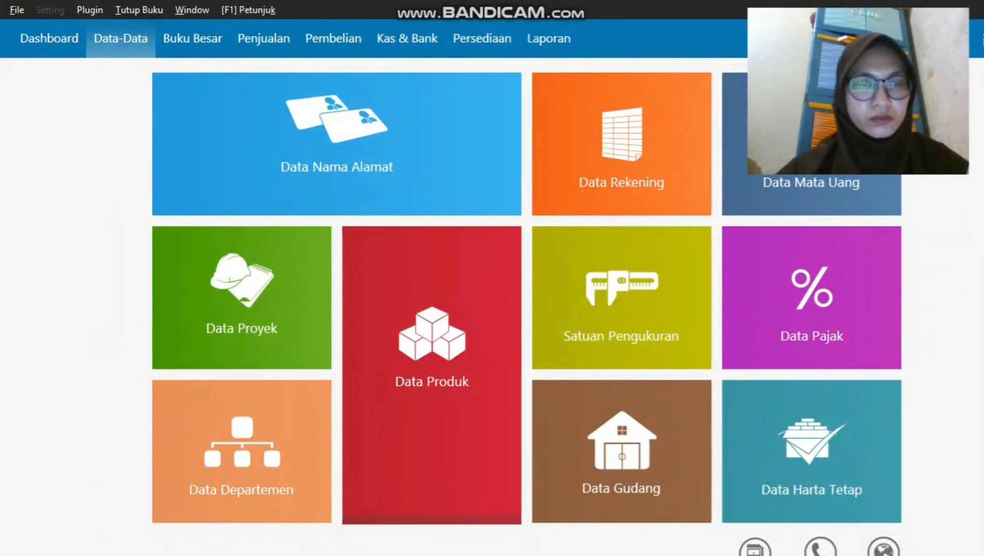
pyautogui.moveTo(103, 72)
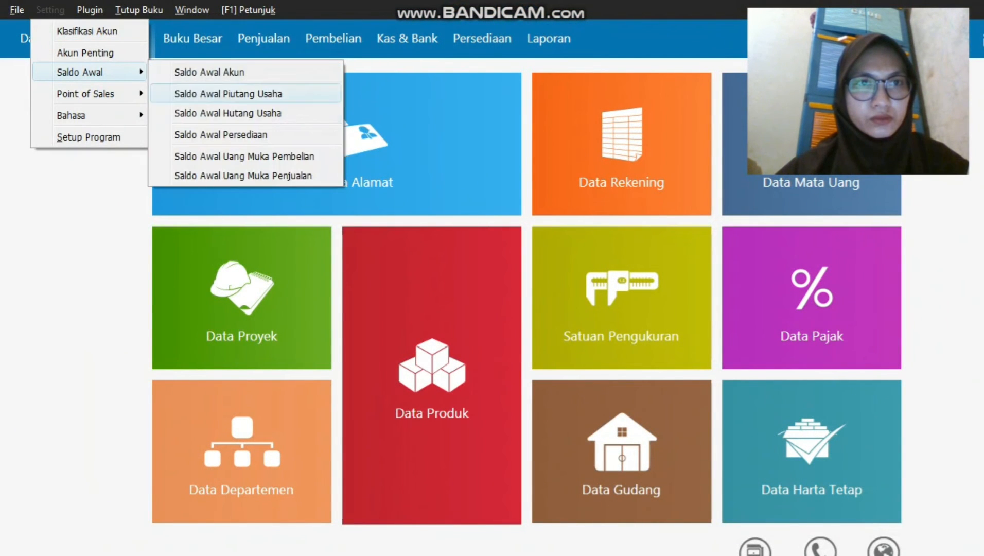
pyautogui.click(222, 135)
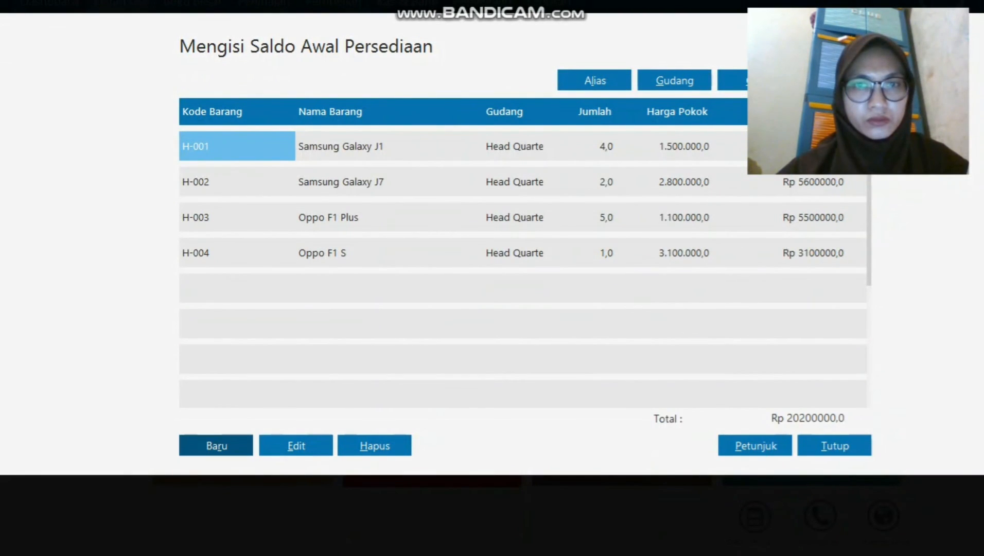
pyautogui.press('Return')
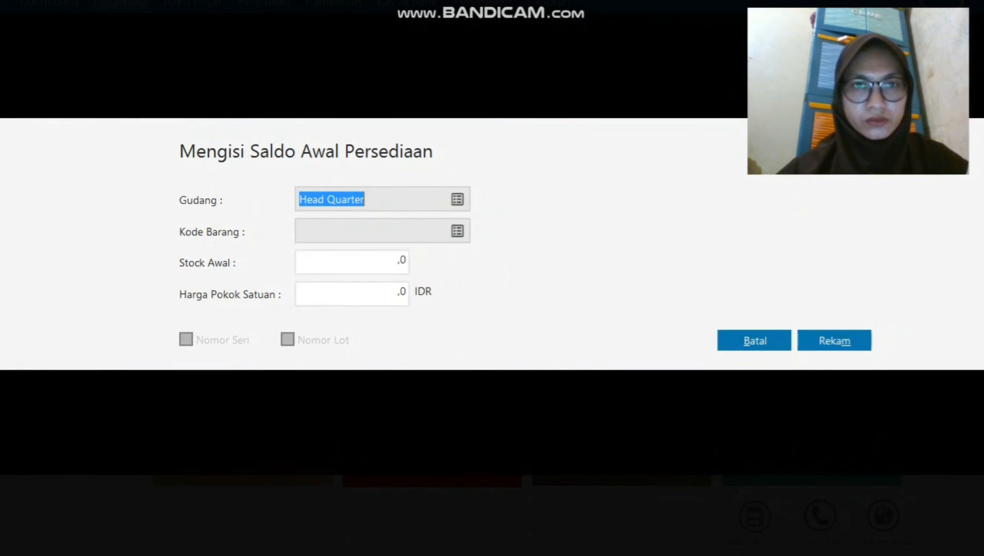
# Record opening stock for C-001 Casing Samsung: 10 units at 100000 each.
pyautogui.click(457, 231)
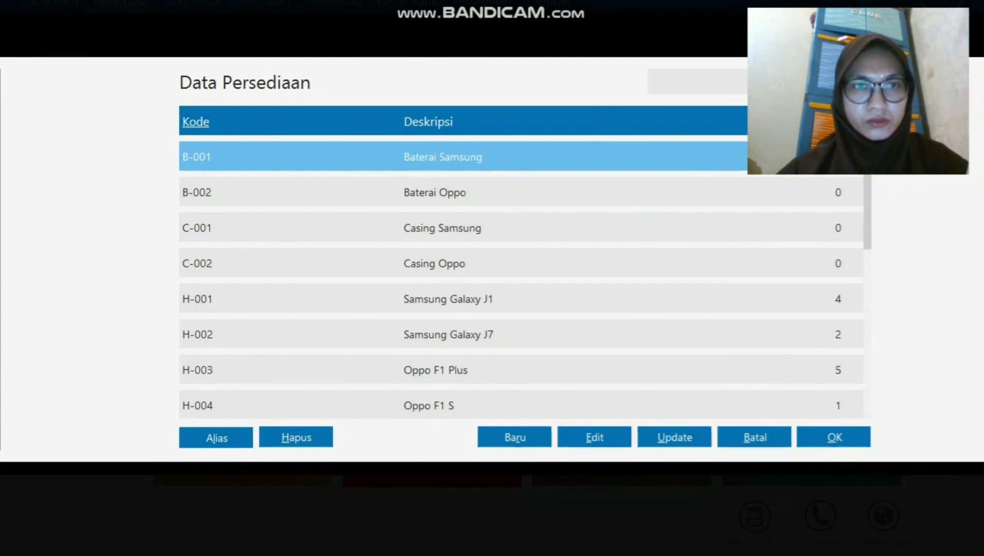
pyautogui.click(458, 229)
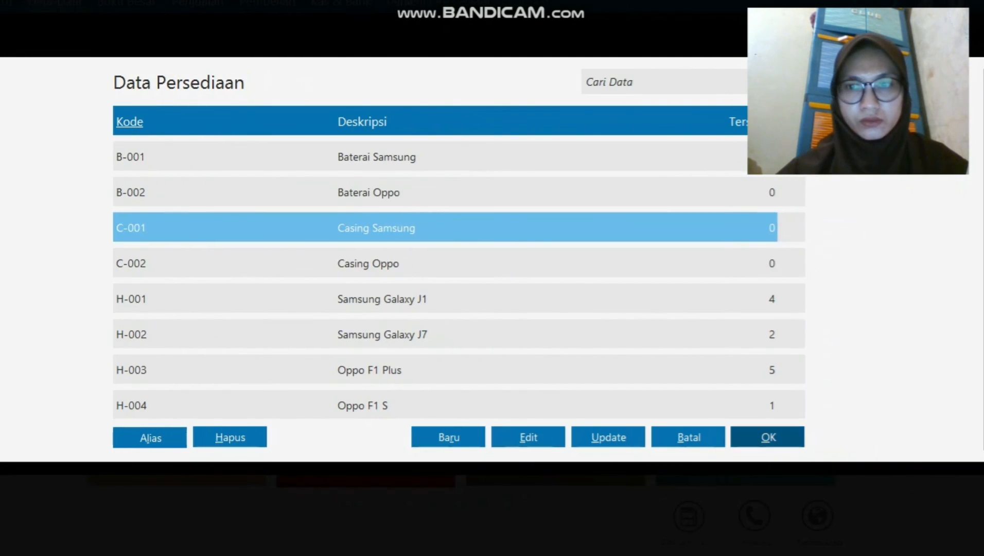
pyautogui.click(768, 437)
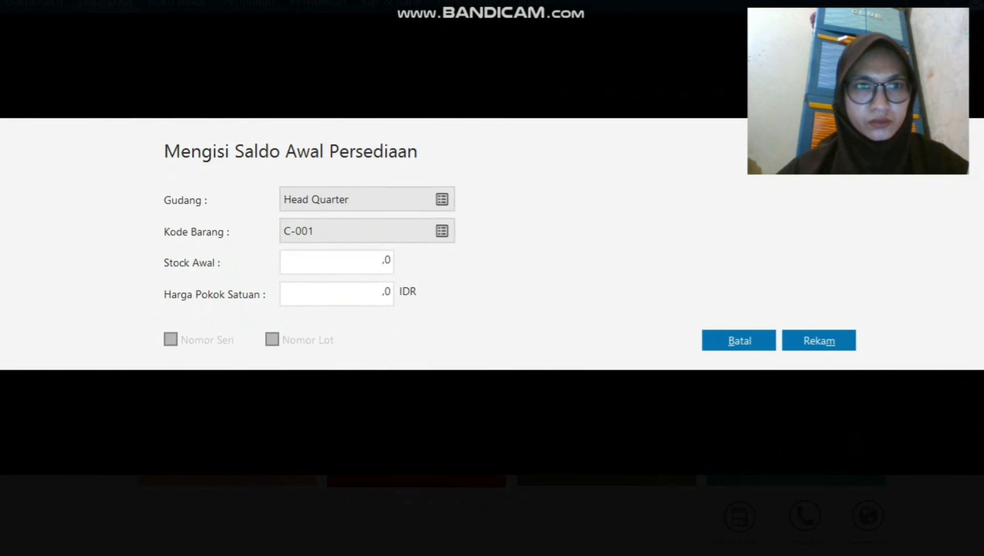
pyautogui.press('Tab')
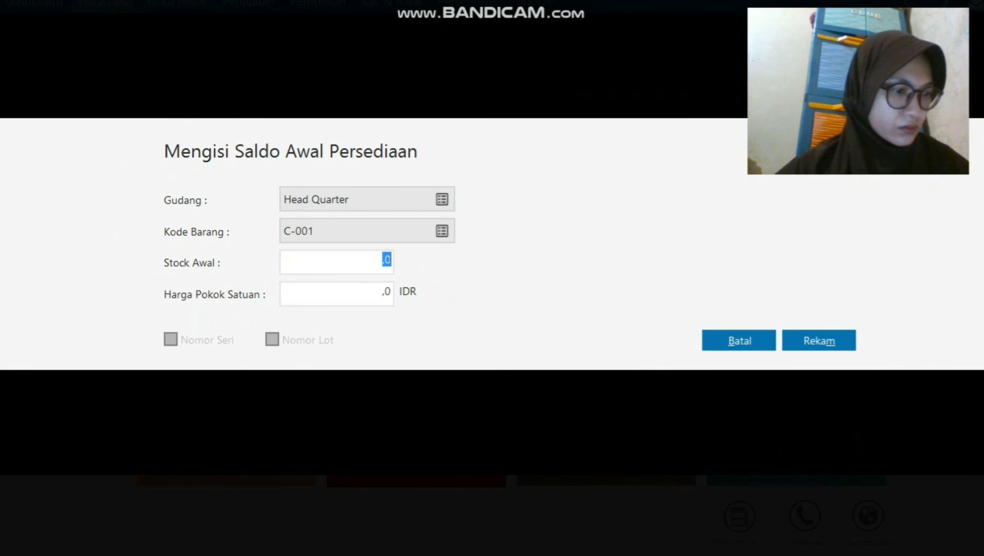
pyautogui.write('10')
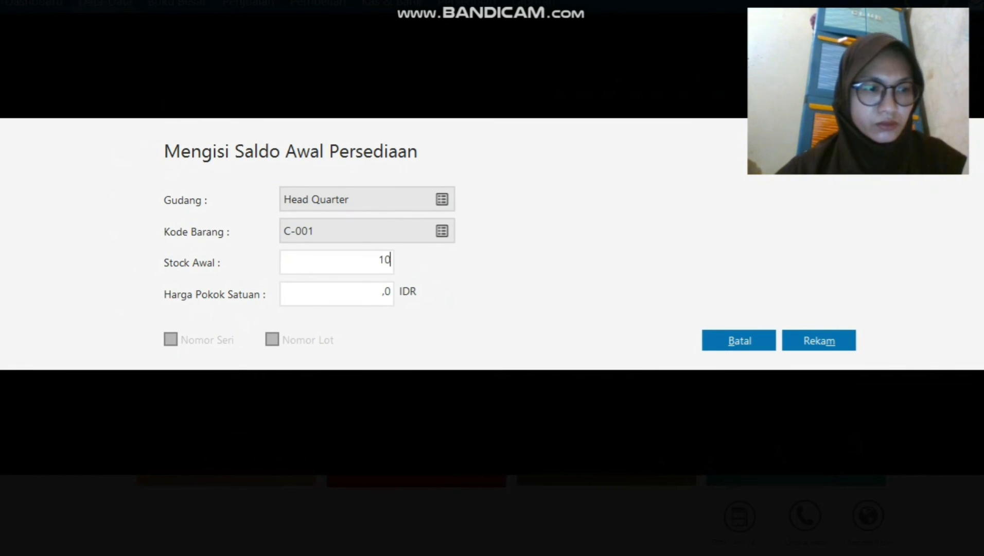
pyautogui.press('Tab')
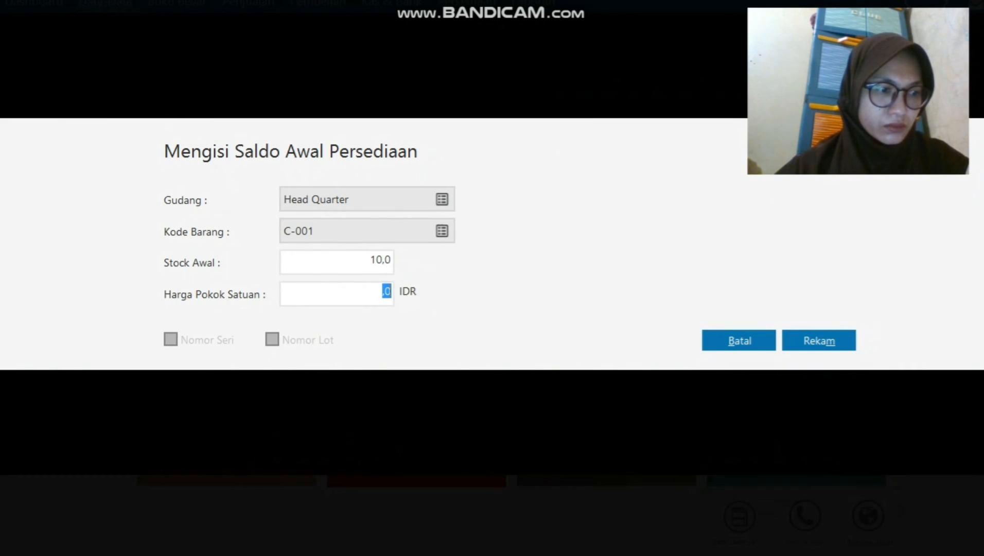
pyautogui.write('100000')
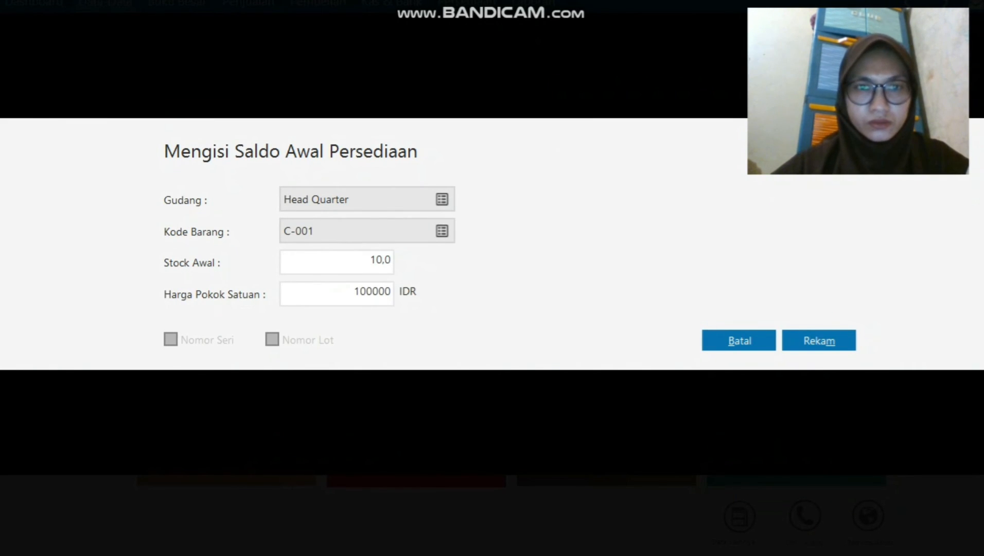
pyautogui.write('0')
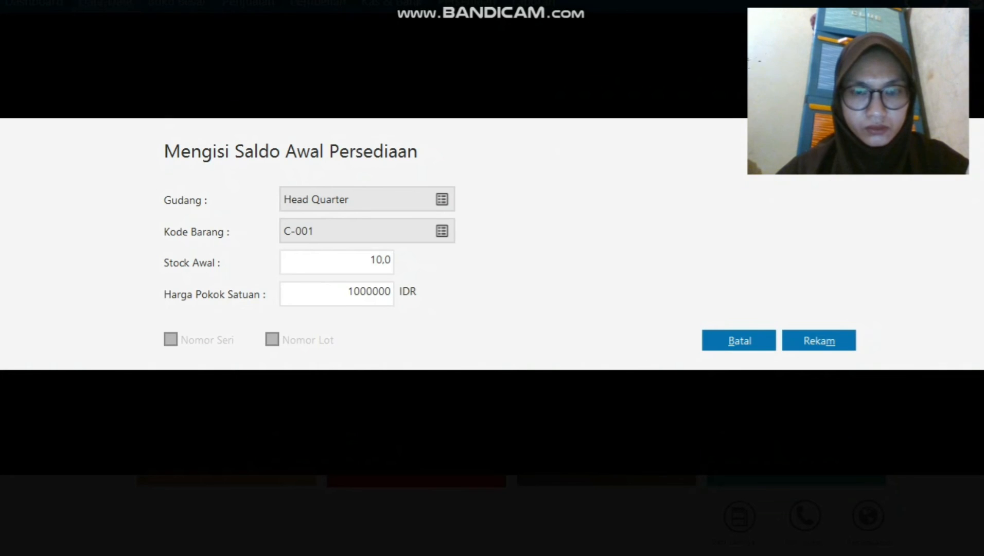
pyautogui.press('Left')
pyautogui.press('Left')
pyautogui.press('Left')
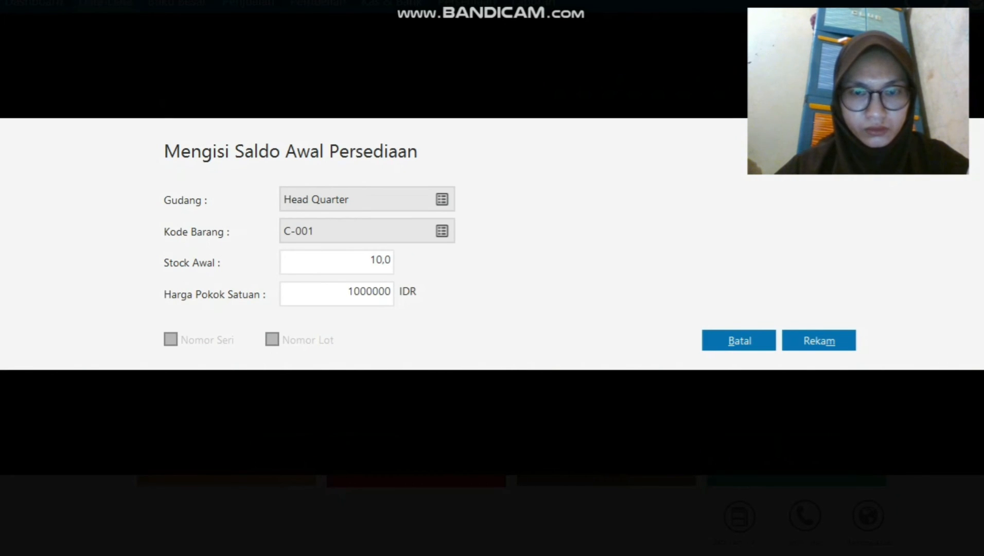
pyautogui.press('BackSpace')
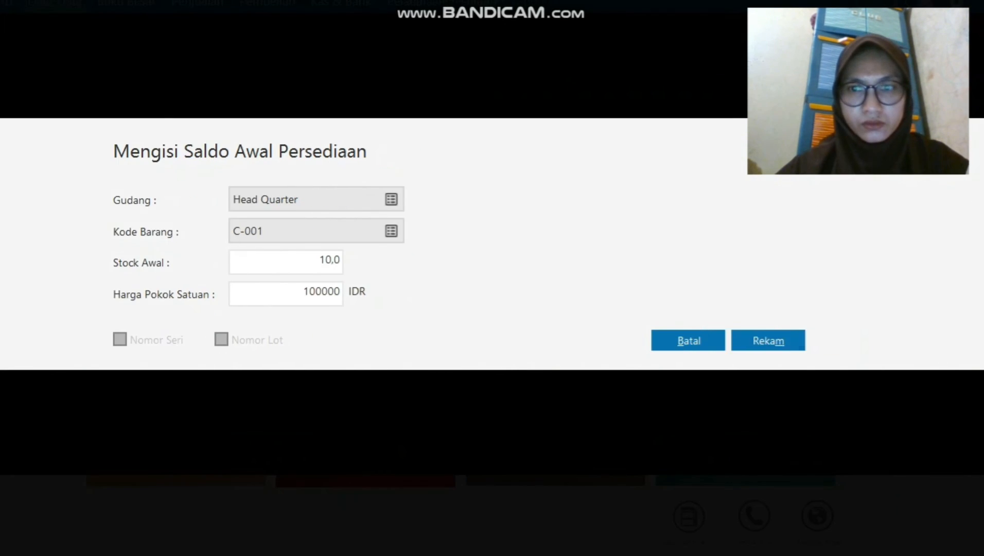
pyautogui.hotkey('alt', 'm')
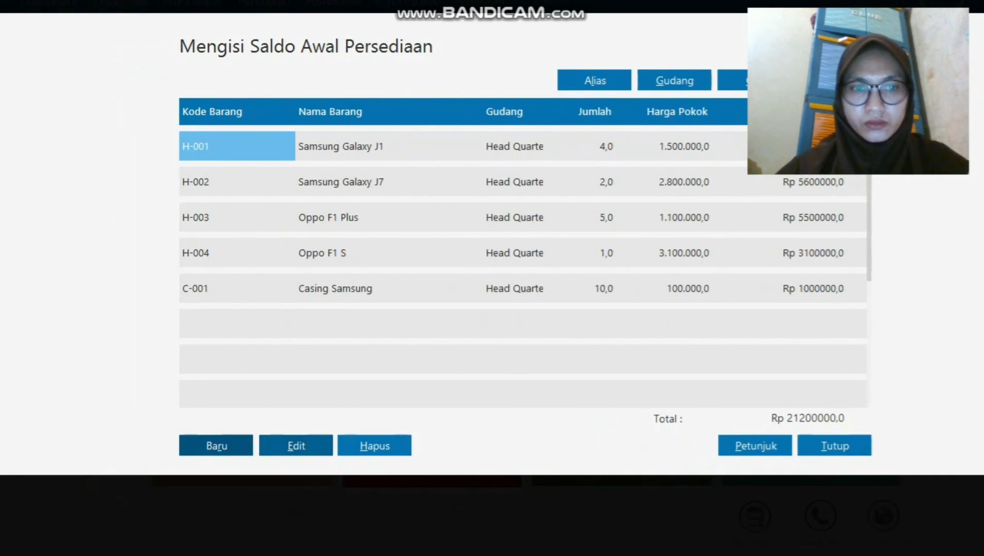
# Add an opening stock entry for C-002 Casing Oppo: 10 units at 50000 each.
pyautogui.click(217, 446)
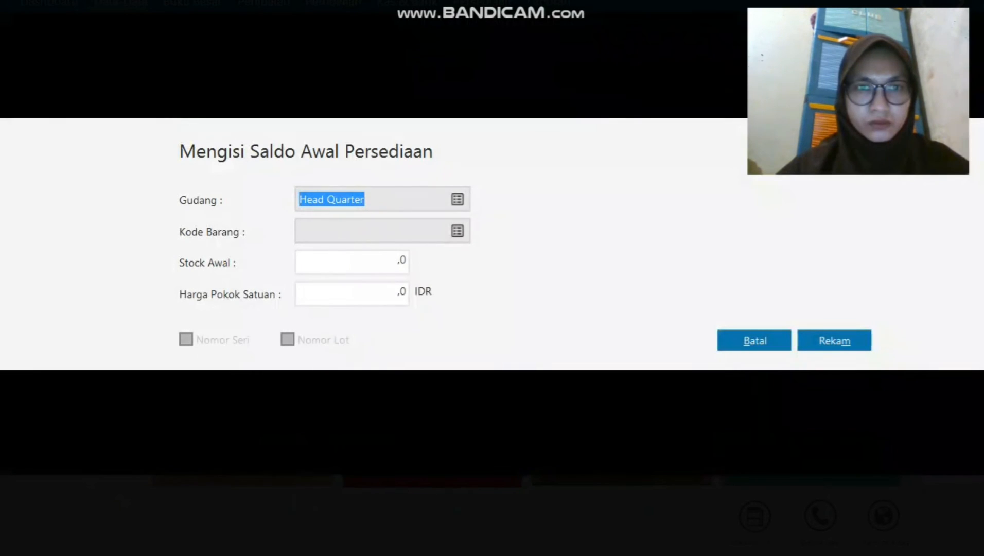
pyautogui.click(458, 231)
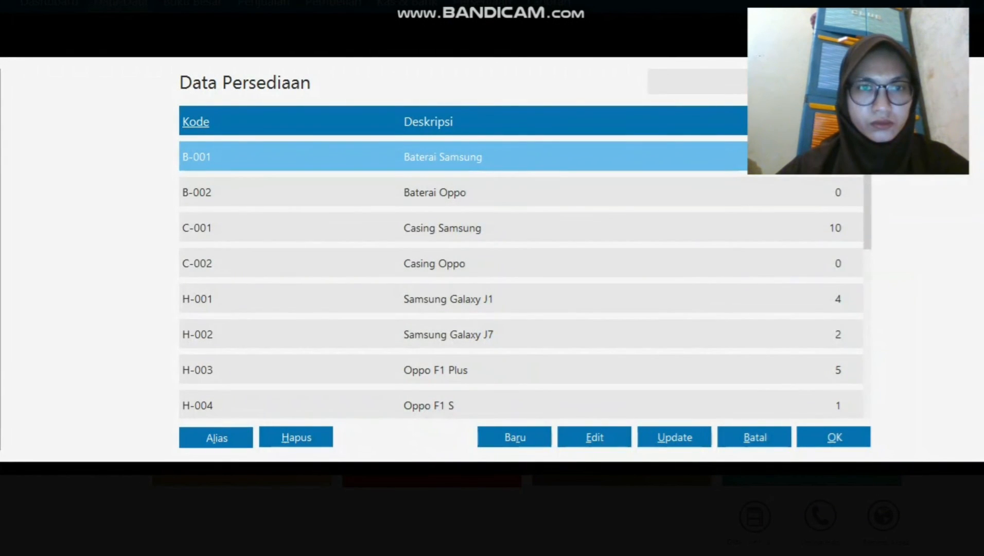
pyautogui.click(458, 263)
pyautogui.click(834, 437)
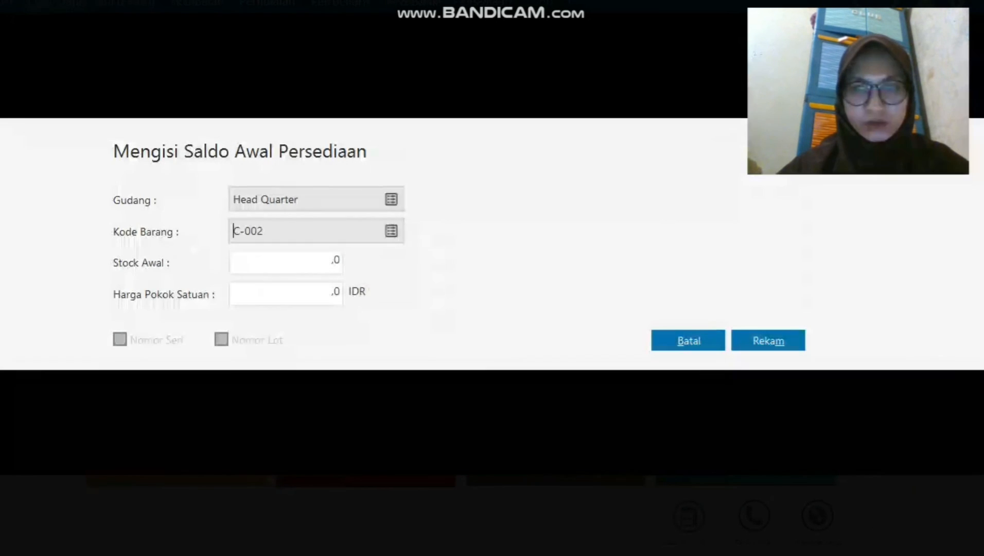
pyautogui.press('Tab')
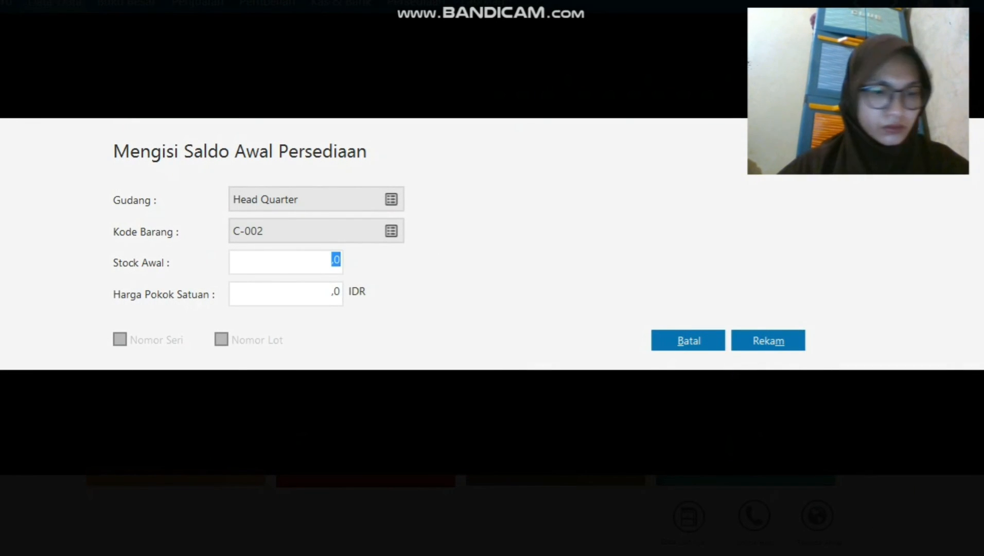
pyautogui.write('10')
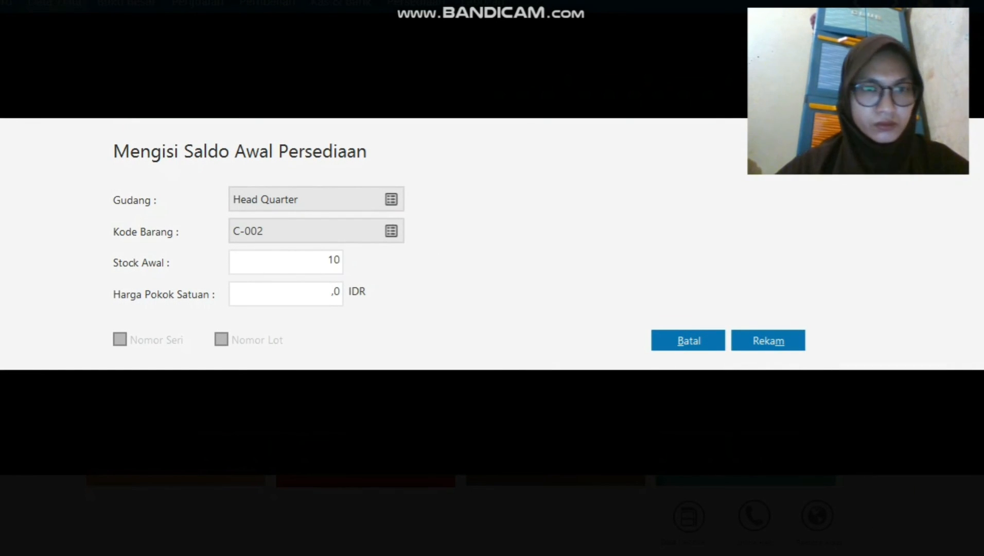
pyautogui.press('Tab')
pyautogui.write('500')
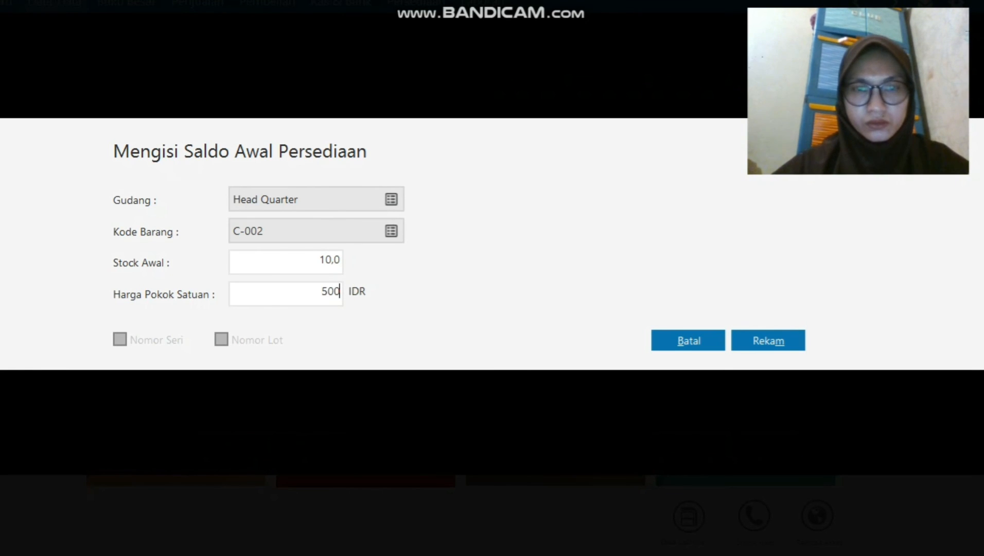
pyautogui.write('00')
pyautogui.click(769, 340)
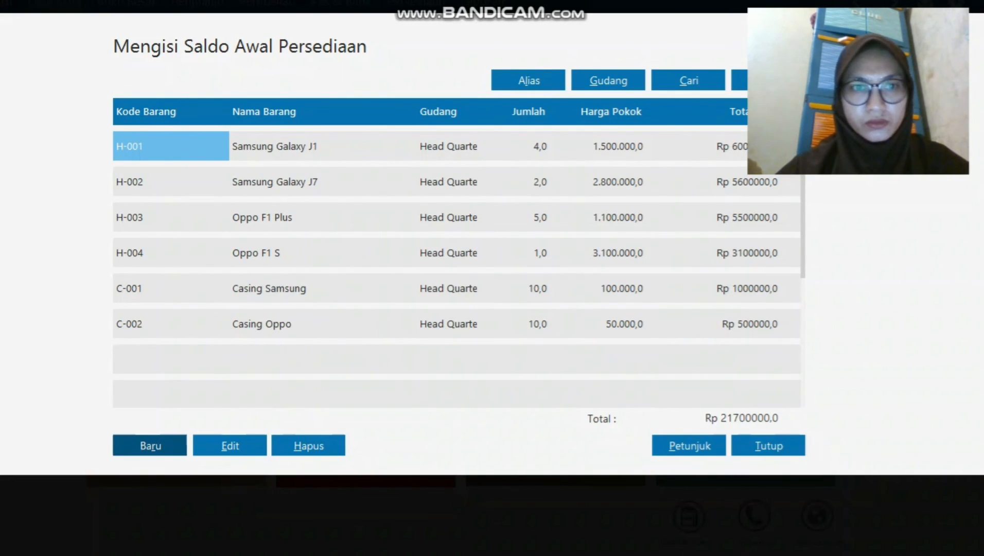
# Record opening stock for B-001 Baterai Samsung: 5 units at 50000 each.
pyautogui.click(150, 446)
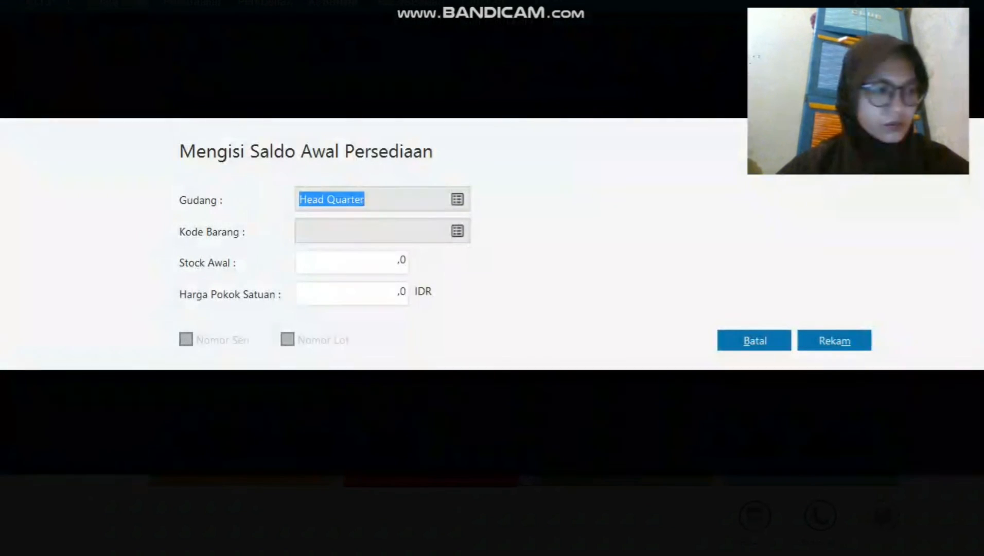
pyautogui.click(458, 231)
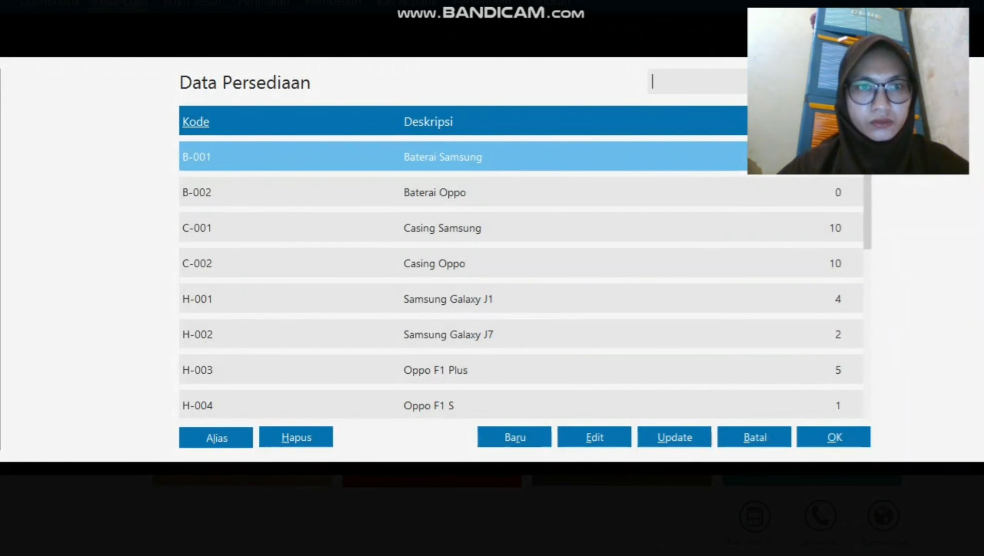
pyautogui.click(833, 437)
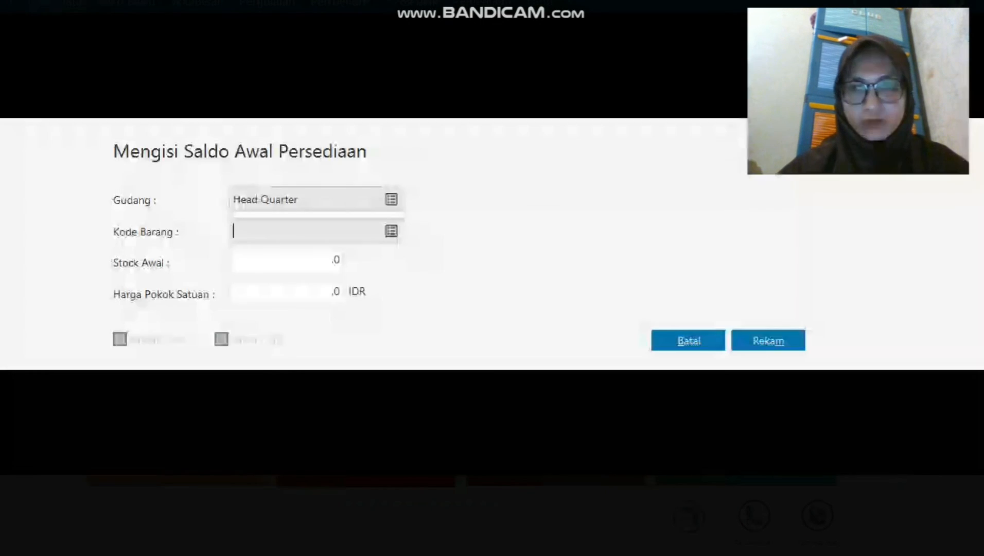
pyautogui.click(335, 259)
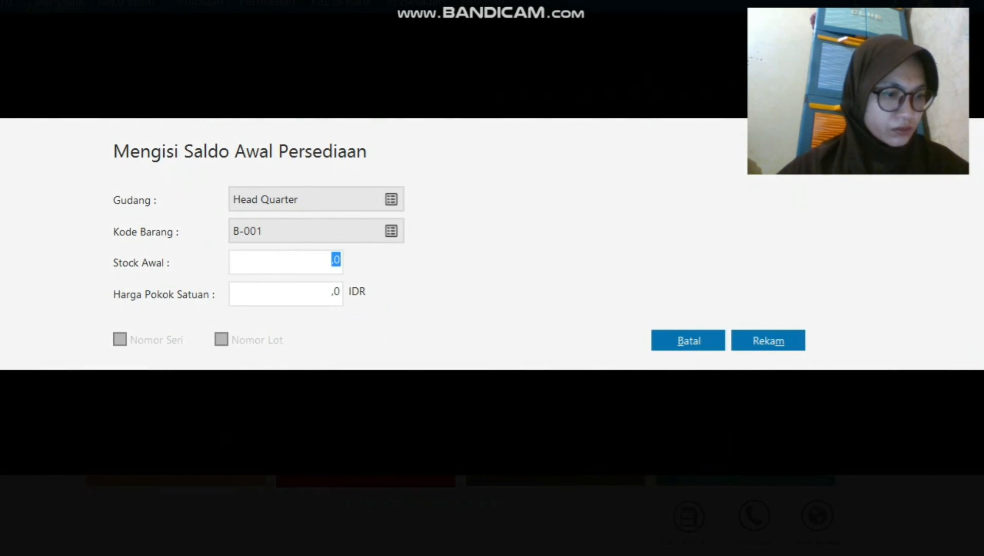
pyautogui.write('5')
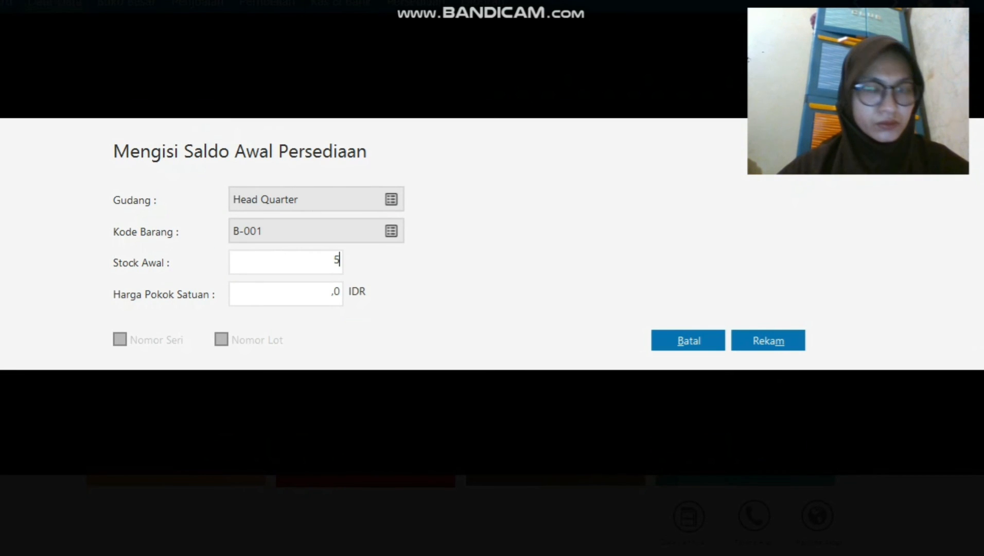
pyautogui.press('Tab')
pyautogui.write('50000')
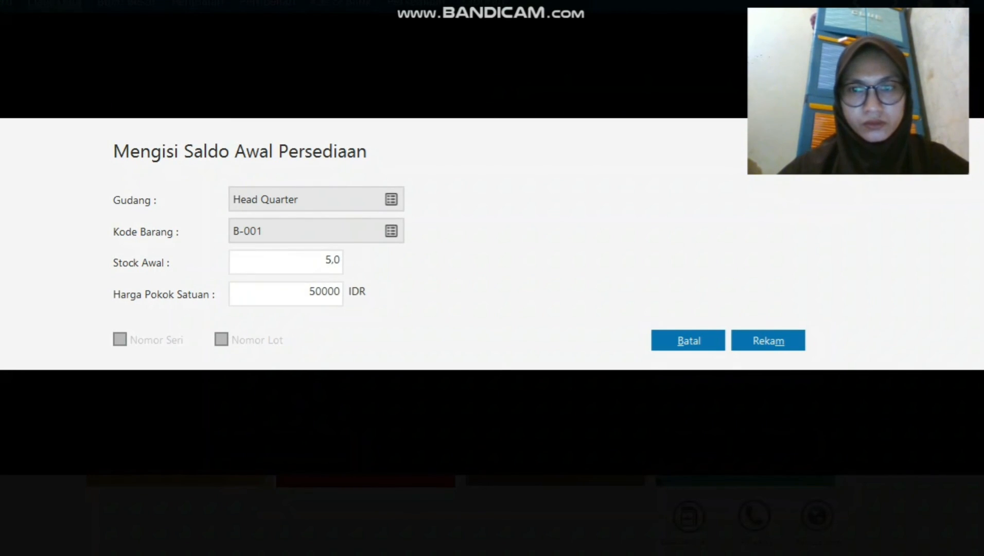
pyautogui.press('Tab')
pyautogui.press('Return')
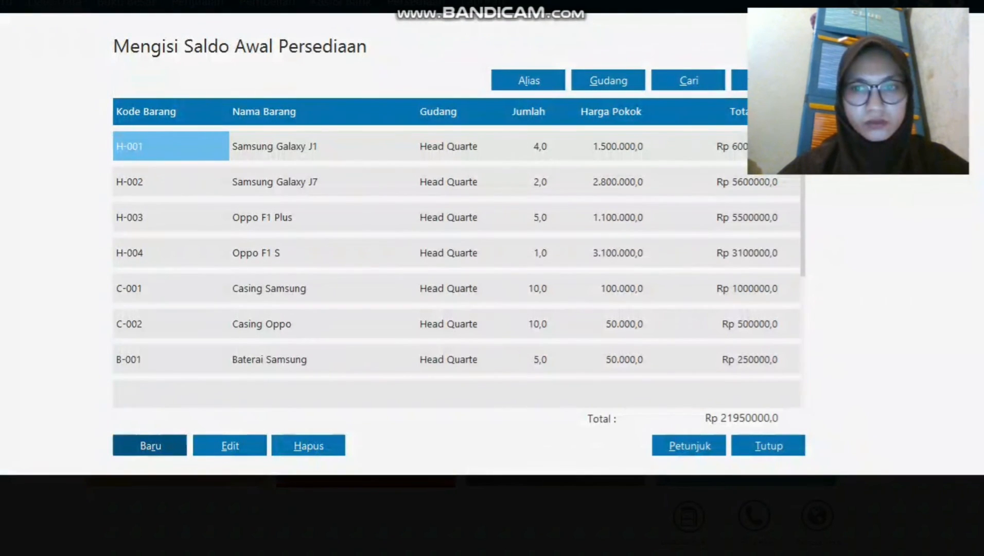
pyautogui.press('Return')
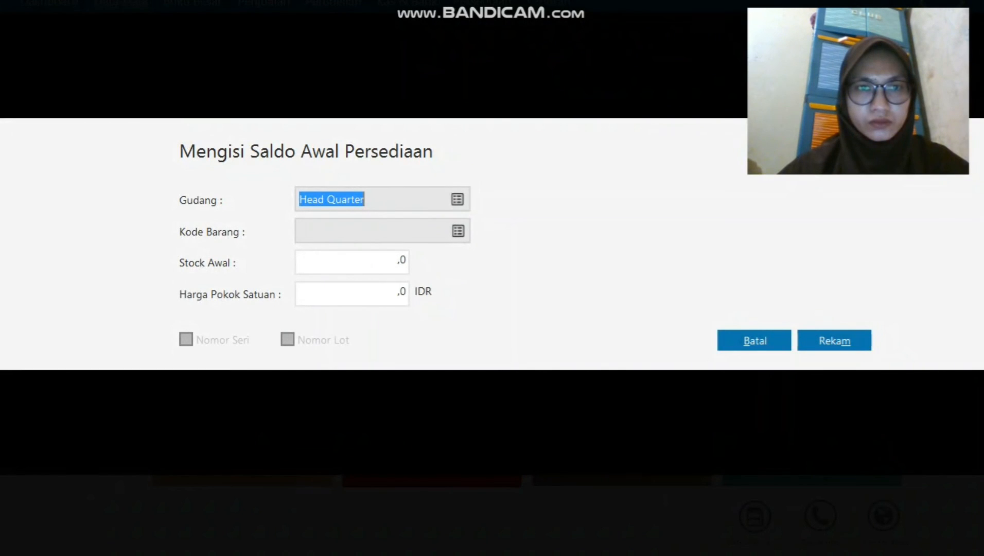
# Save opening stock for B-002 Baterai Oppo: 10 units at a unit cost of 50000.
pyautogui.click(458, 231)
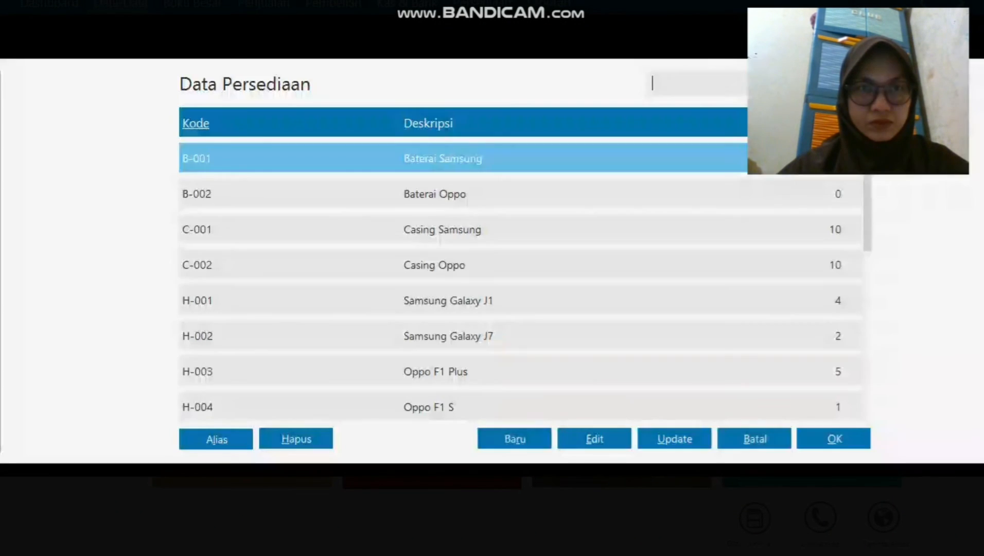
pyautogui.click(435, 193)
pyautogui.press('Return')
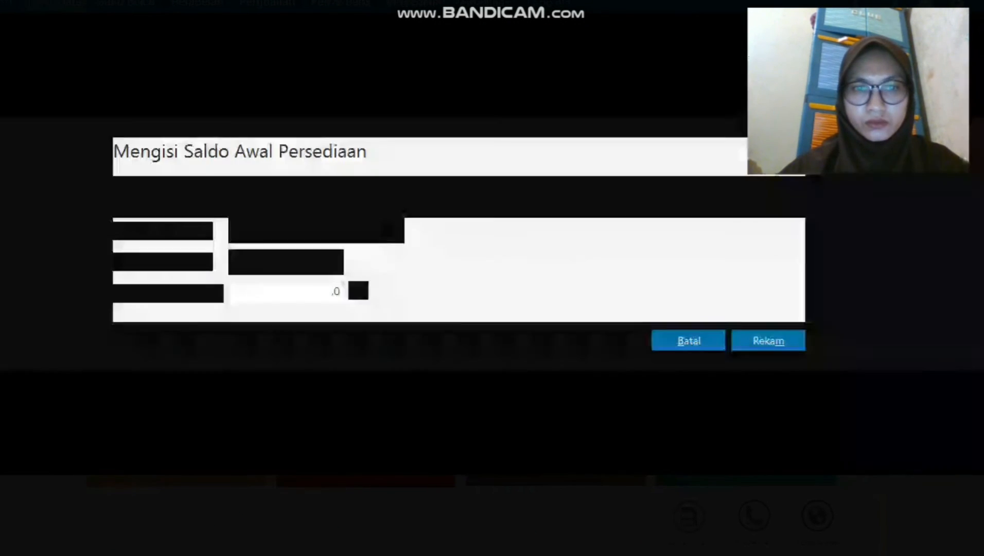
pyautogui.press('Tab')
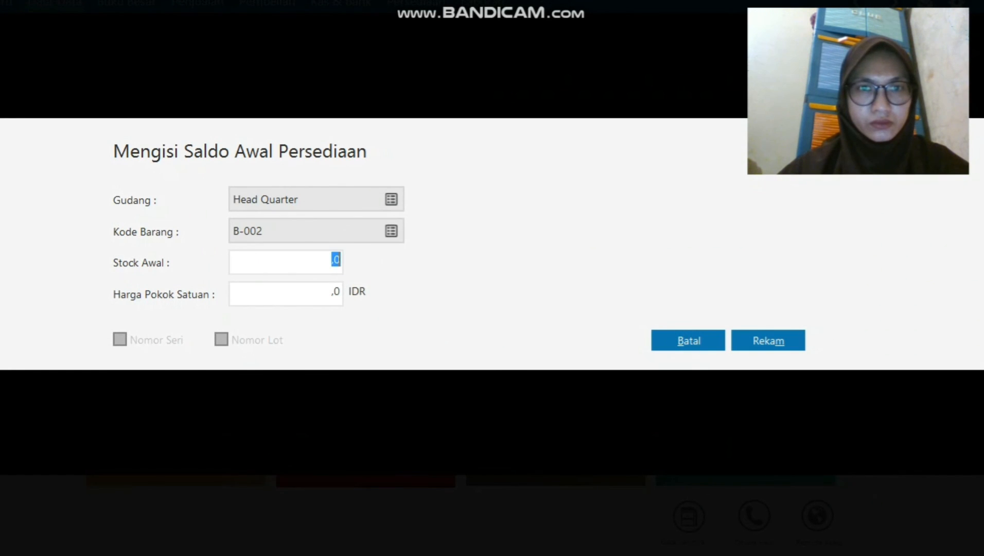
pyautogui.write('10')
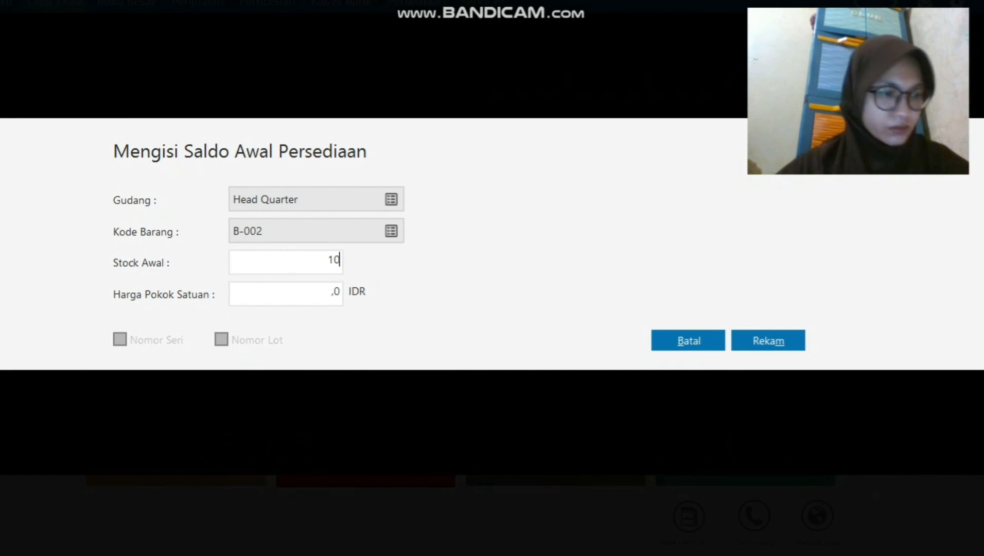
pyautogui.press('Tab')
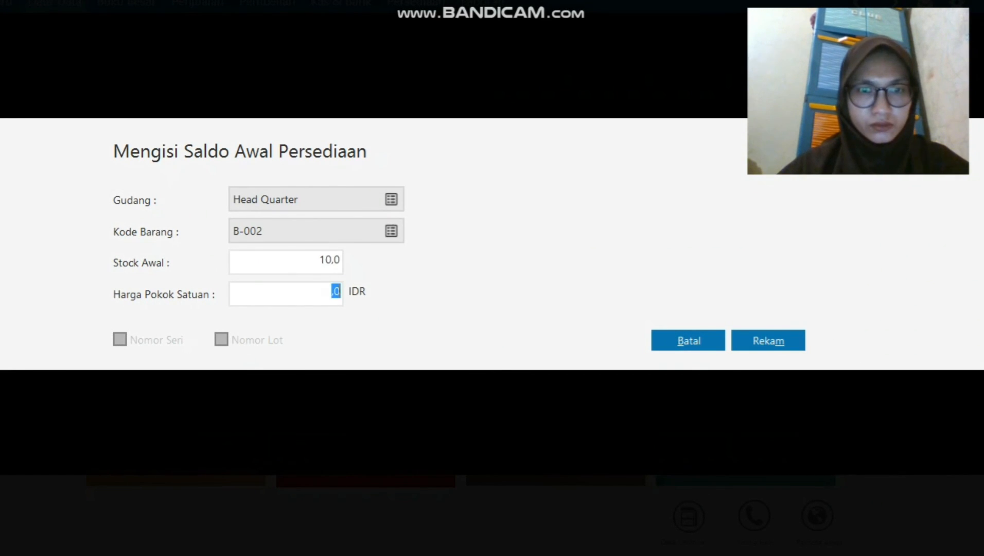
pyautogui.write('50000')
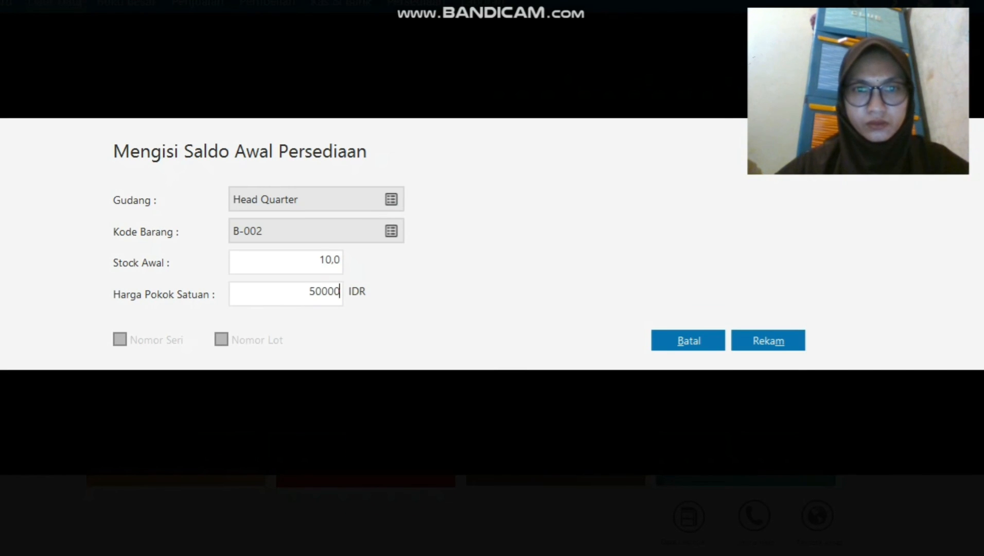
pyautogui.press('Left')
pyautogui.press('Left')
pyautogui.press('Left')
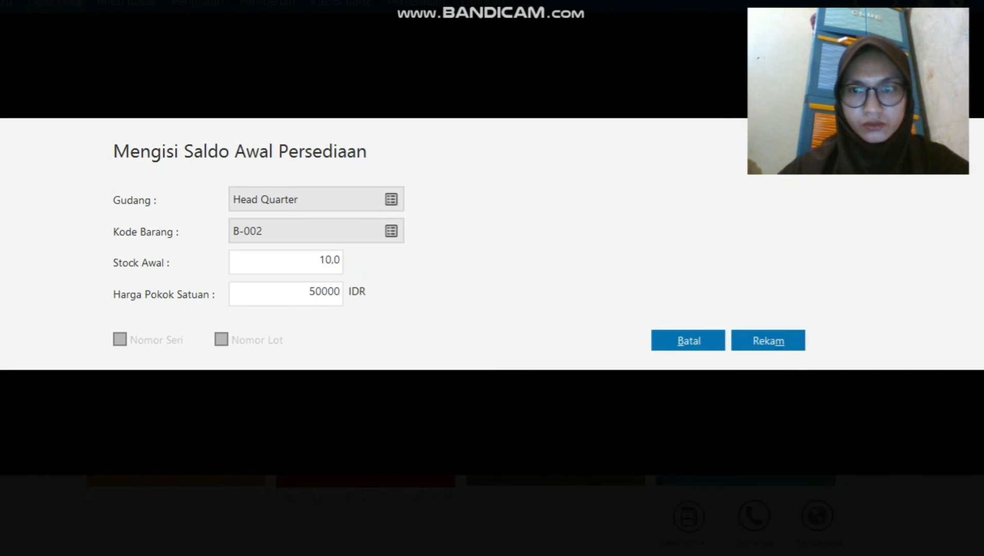
pyautogui.click(768, 340)
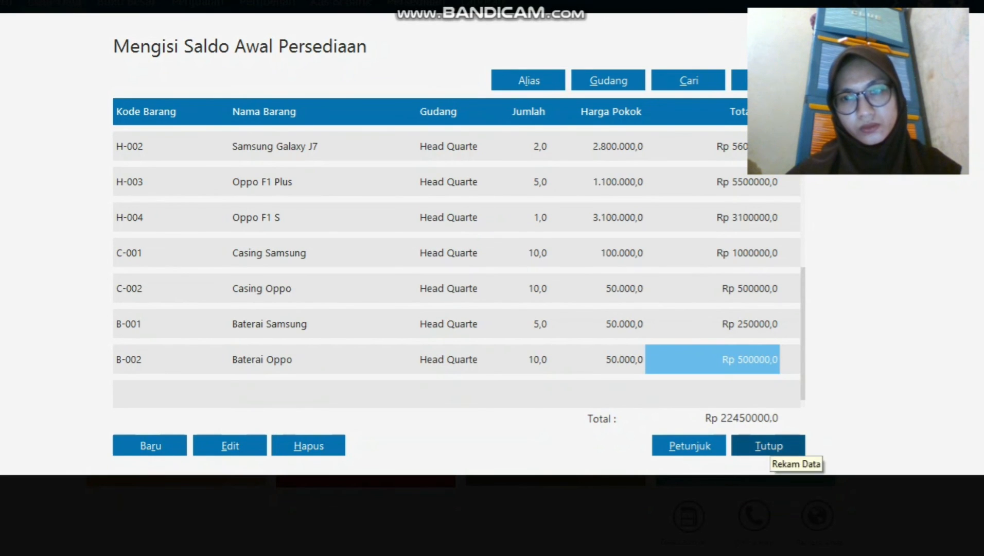
# Close the opening stock list and confirm recalculation of ending inventory balances.
pyautogui.click(768, 445)
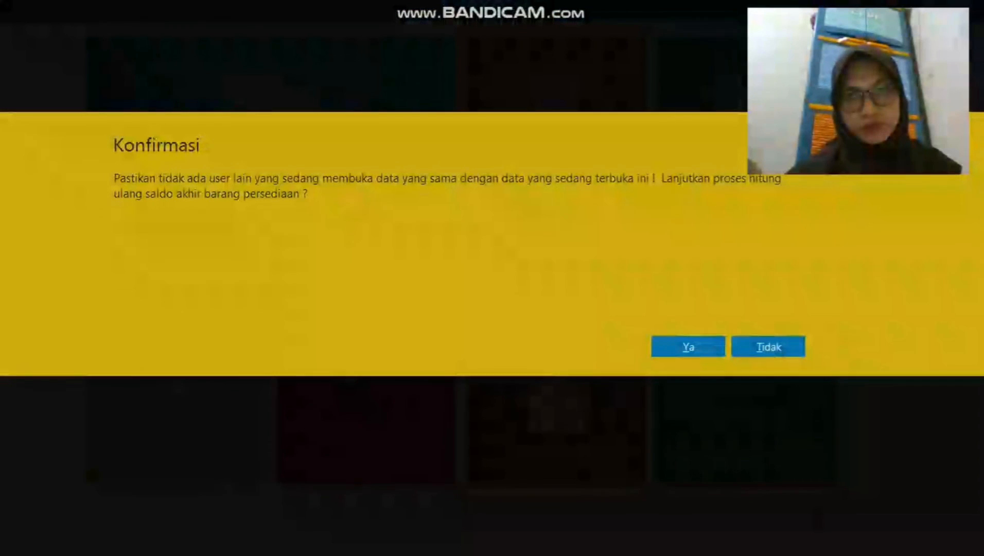
pyautogui.click(688, 346)
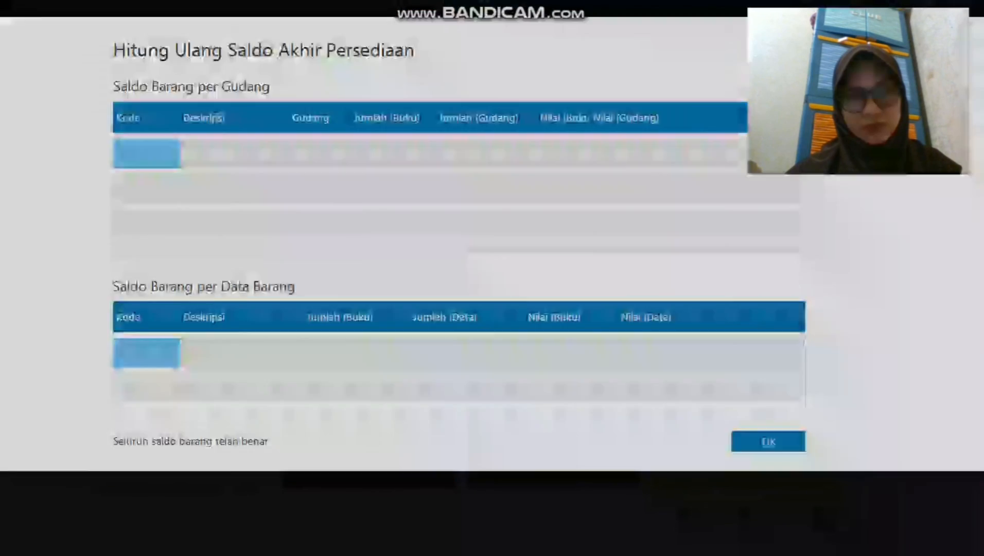
pyautogui.press('Return')
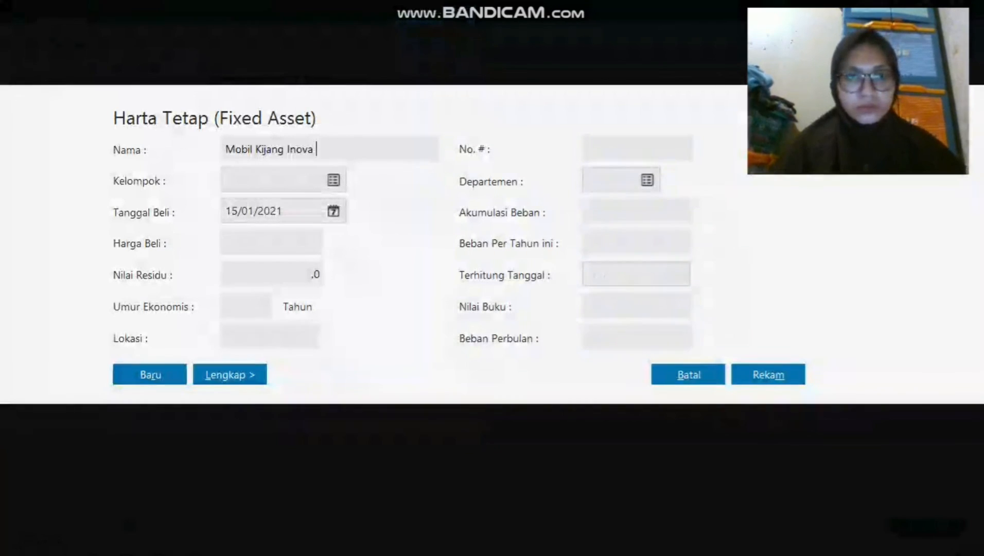
# Correct the asset name to Innova and create a Kendaraan asset group with 10-year economic life.
pyautogui.press('Left')
pyautogui.press('Left')
pyautogui.press('Left')
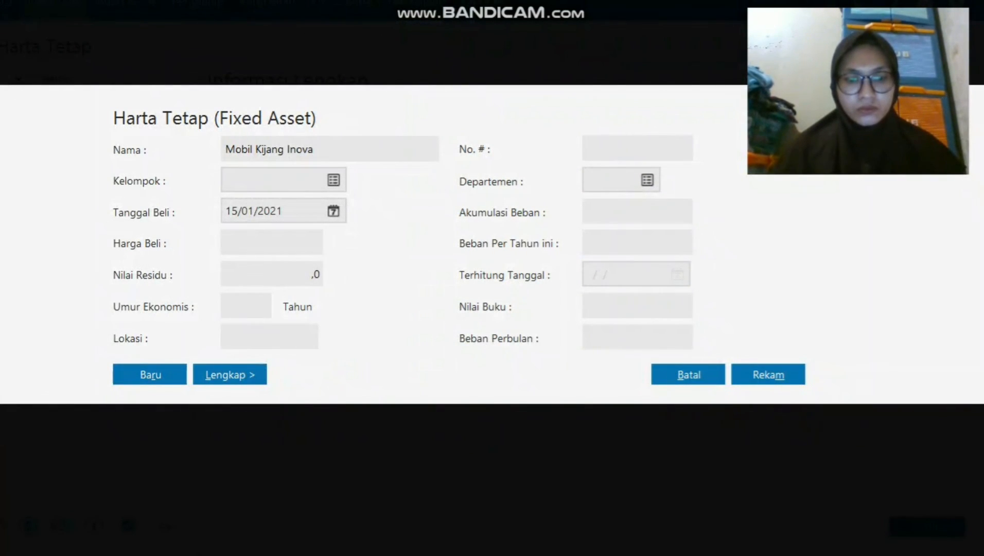
pyautogui.write('n')
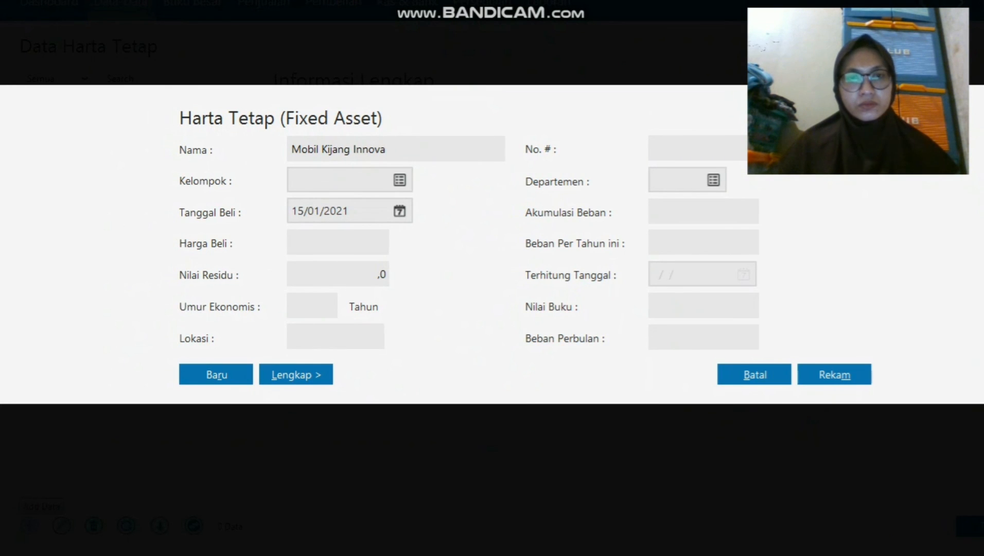
pyautogui.click(399, 179)
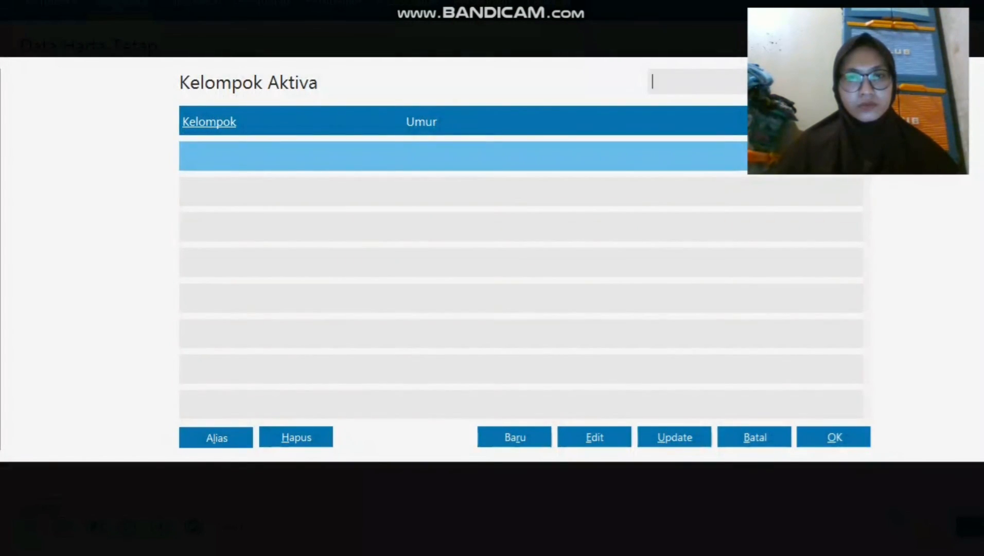
pyautogui.click(515, 437)
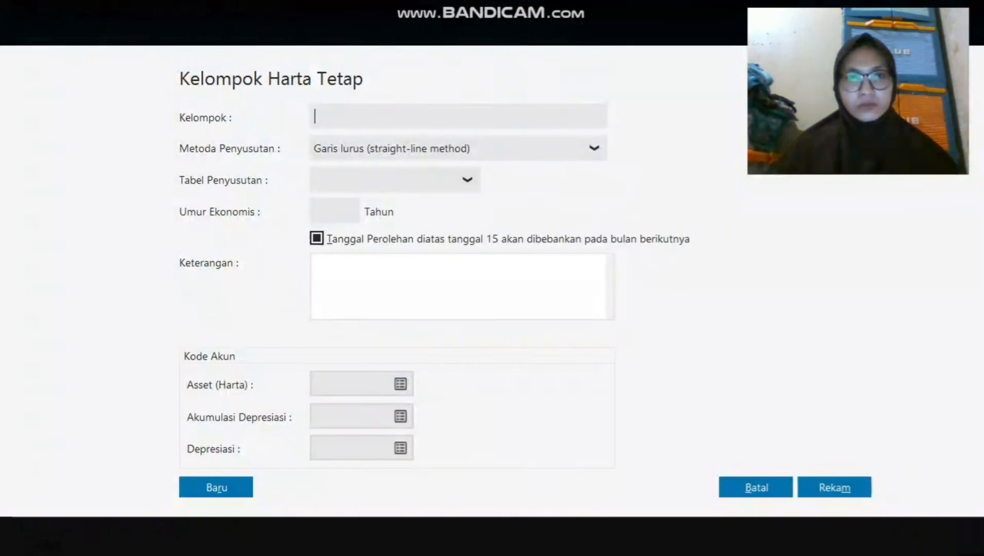
pyautogui.press('capslock')
pyautogui.write('Ken')
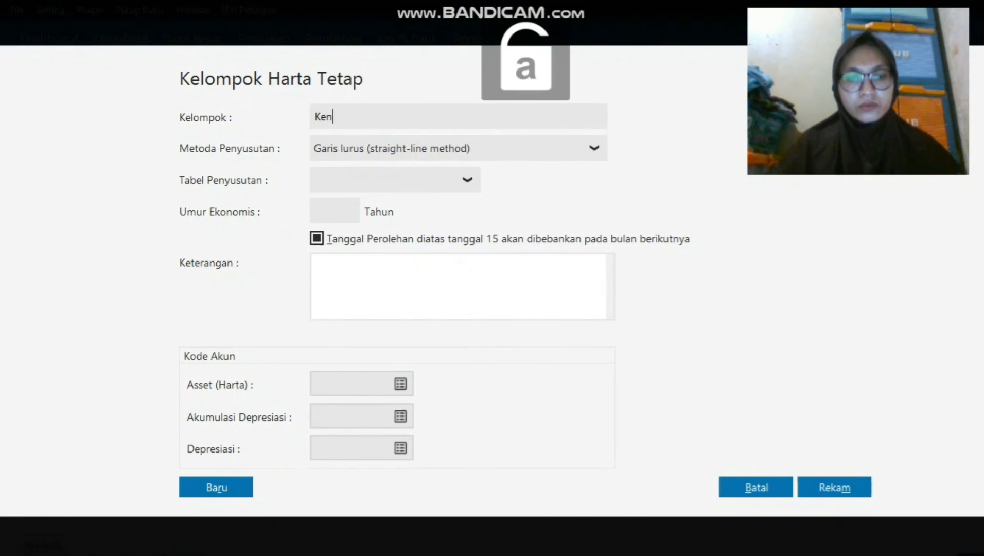
pyautogui.write('daraan')
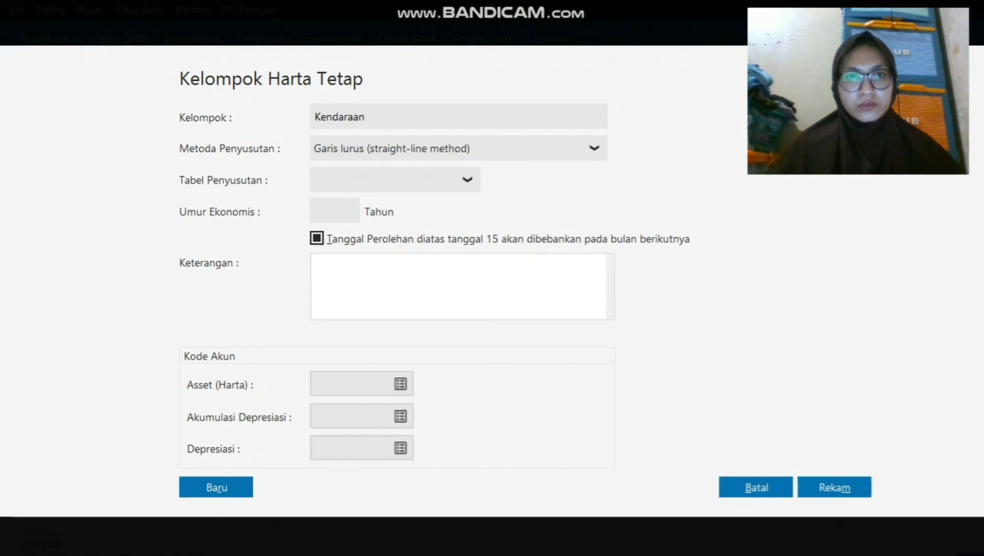
pyautogui.click(334, 211)
pyautogui.write('10')
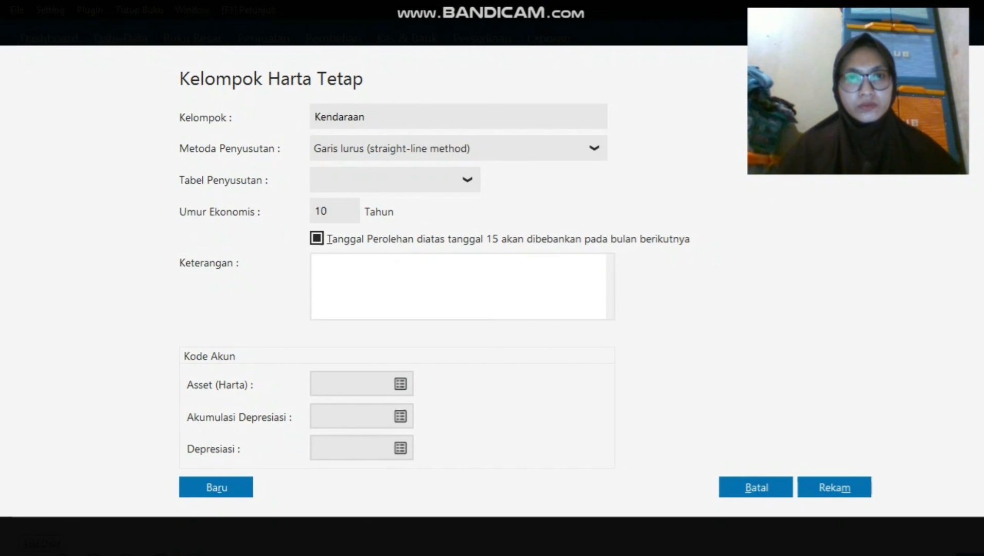
pyautogui.click(315, 263)
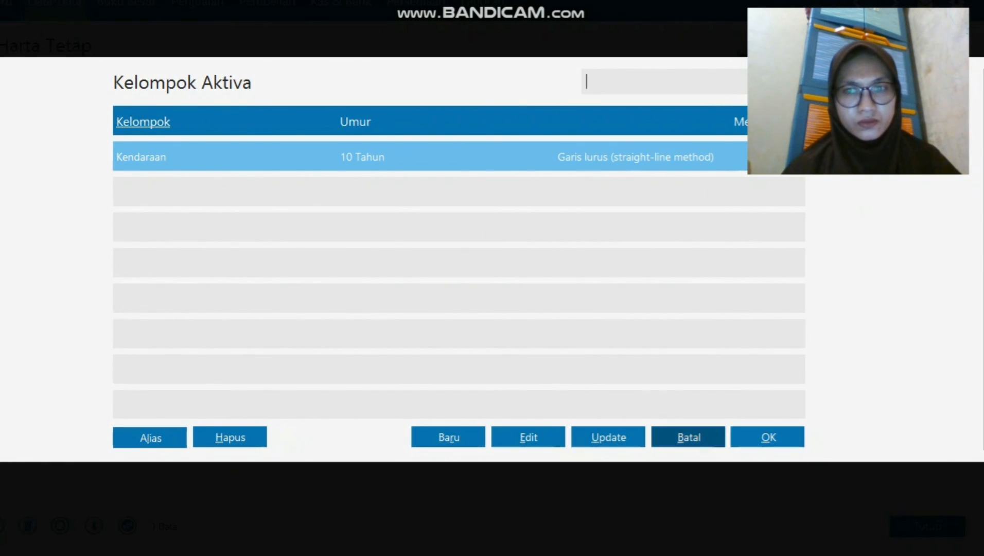
# Assign Kendaraan to Mobil Kijang Innova, save it at 120000000 over 10 years, and close.
pyautogui.click(768, 437)
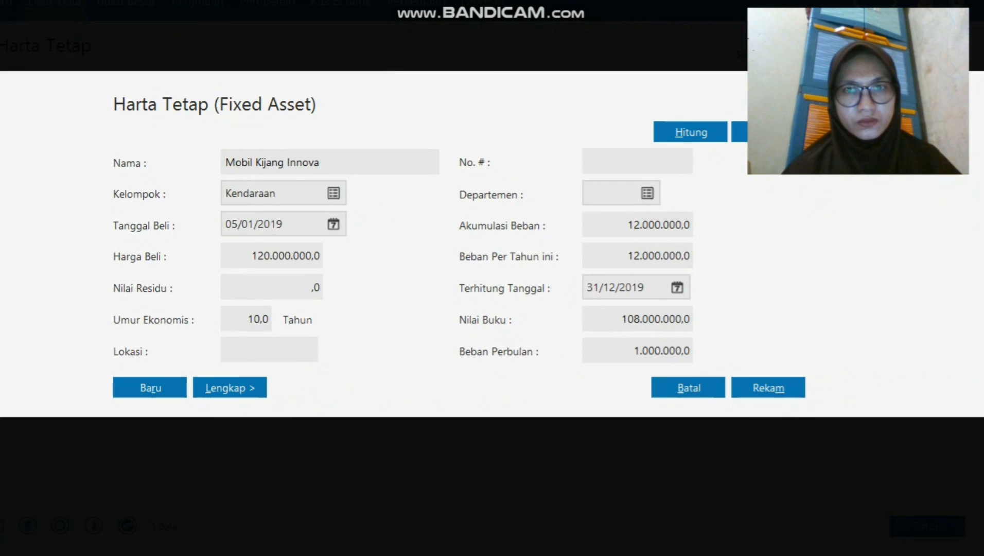
pyautogui.click(271, 255)
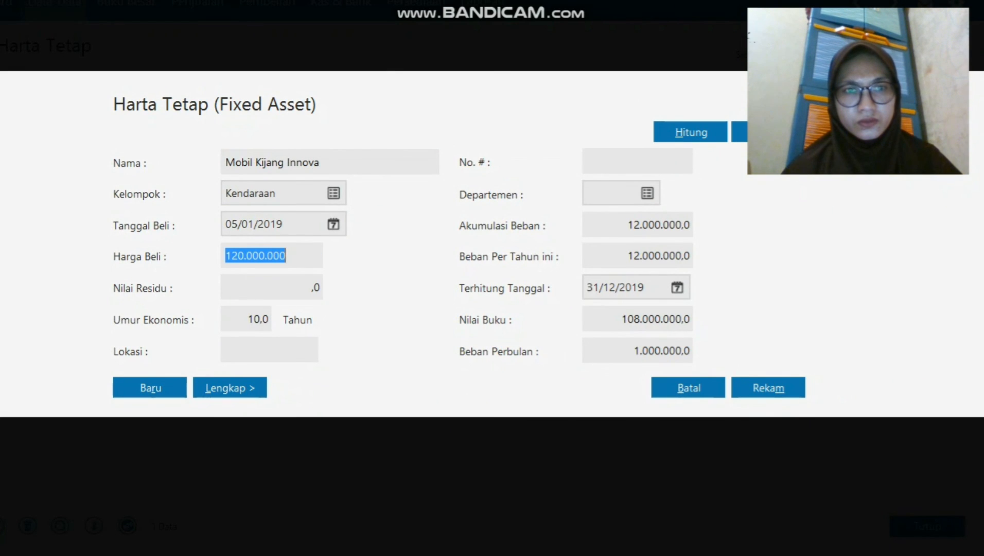
pyautogui.click(246, 319)
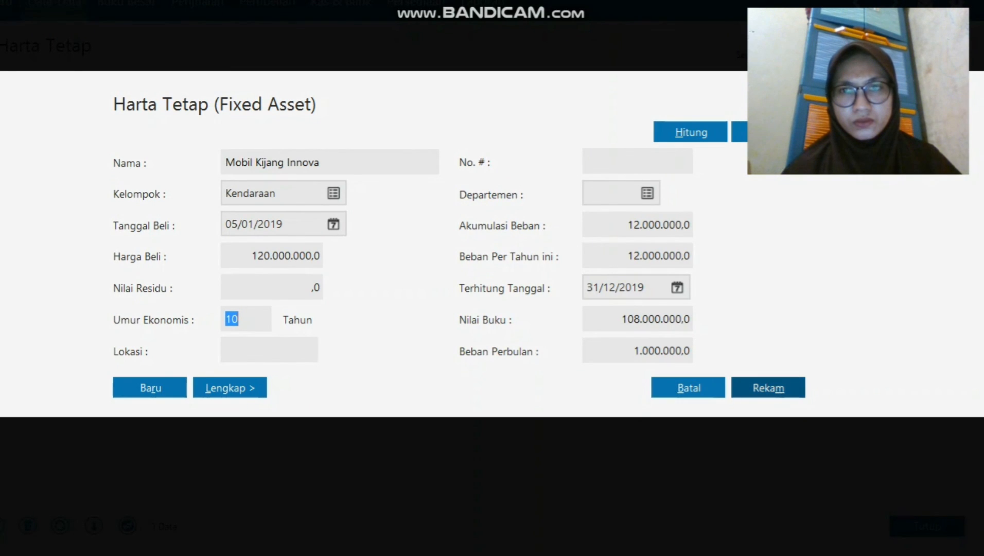
pyautogui.click(688, 387)
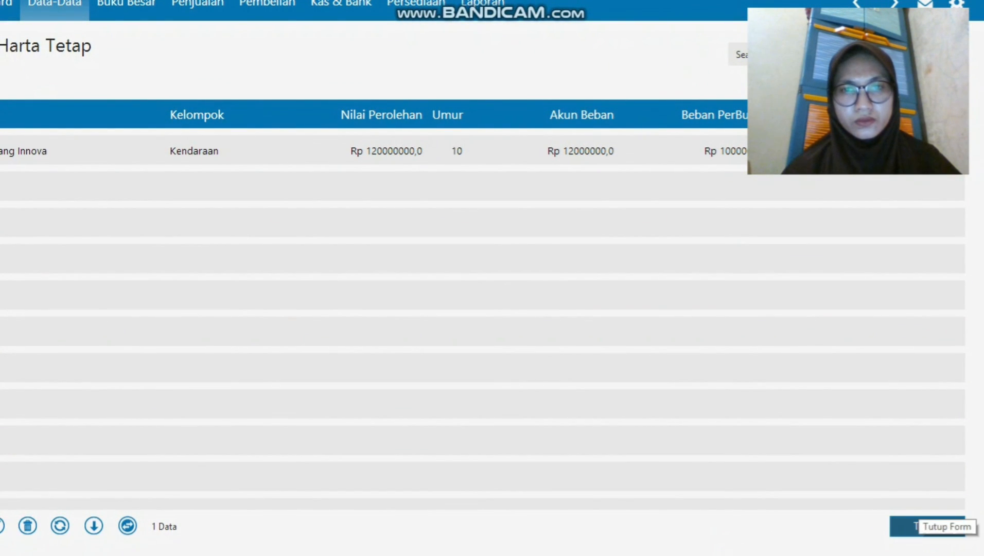
pyautogui.click(919, 526)
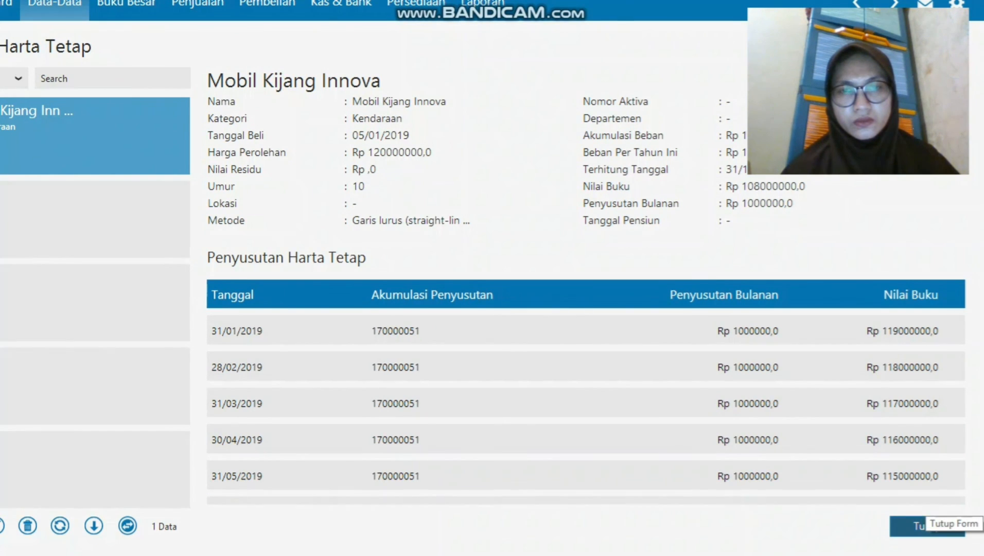
pyautogui.click(926, 526)
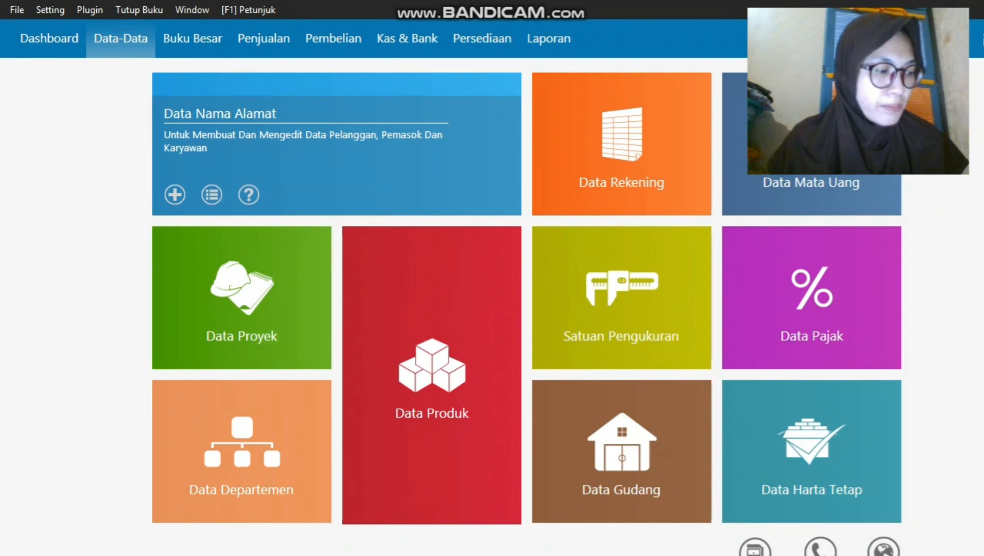
# In Data Nama Alamat, add and save a first contact of type Employee with the employee's name.
pyautogui.click(270, 103)
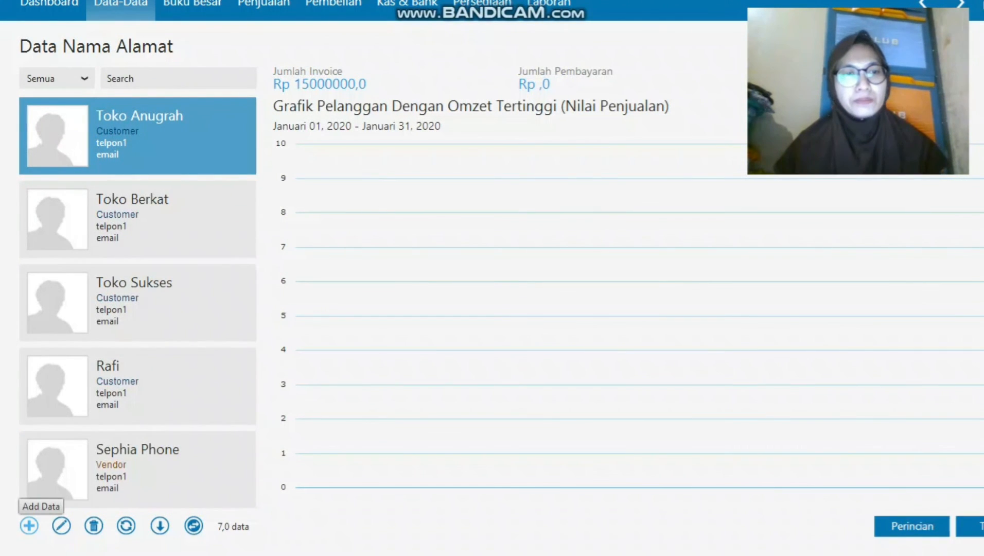
pyautogui.click(29, 526)
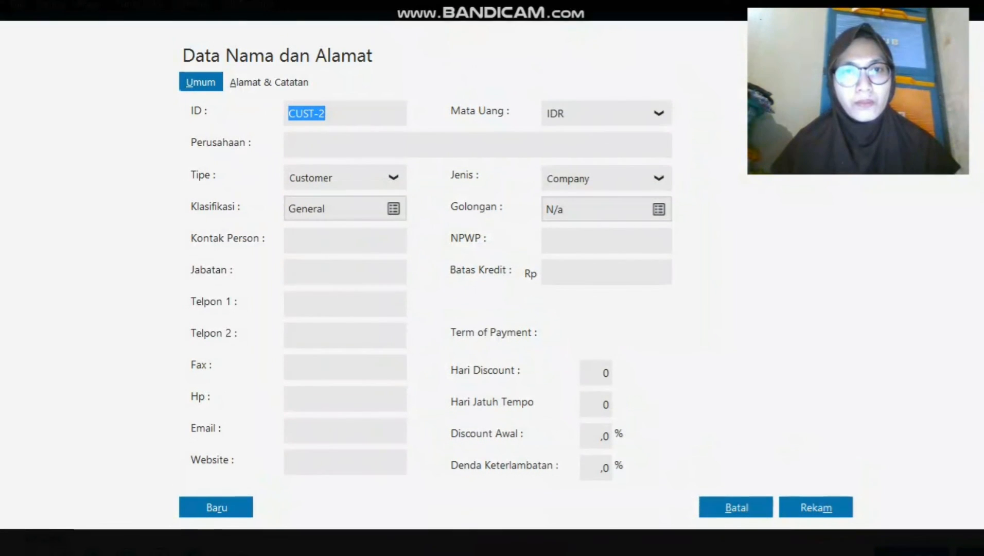
pyautogui.click(393, 147)
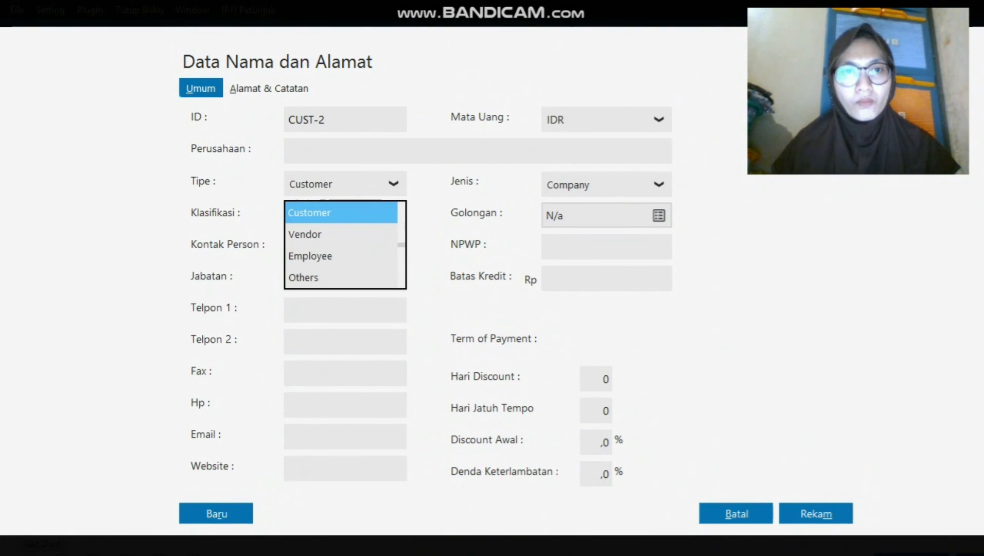
pyautogui.click(310, 256)
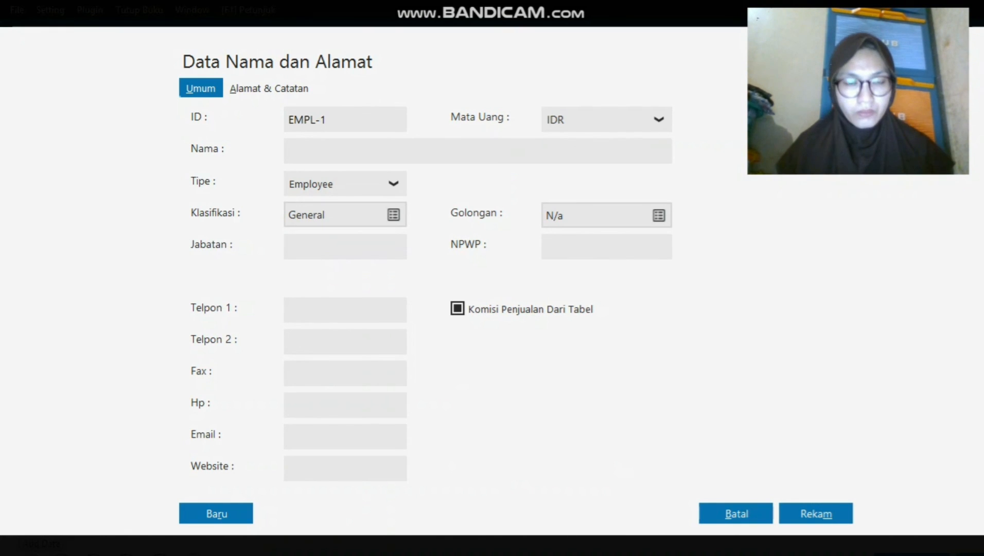
pyautogui.write('Dani')
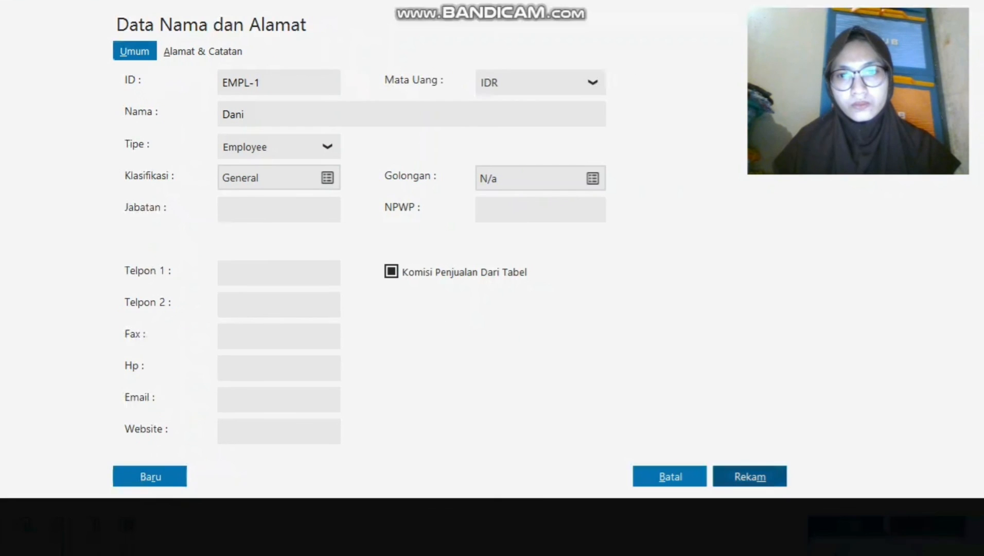
pyautogui.click(750, 477)
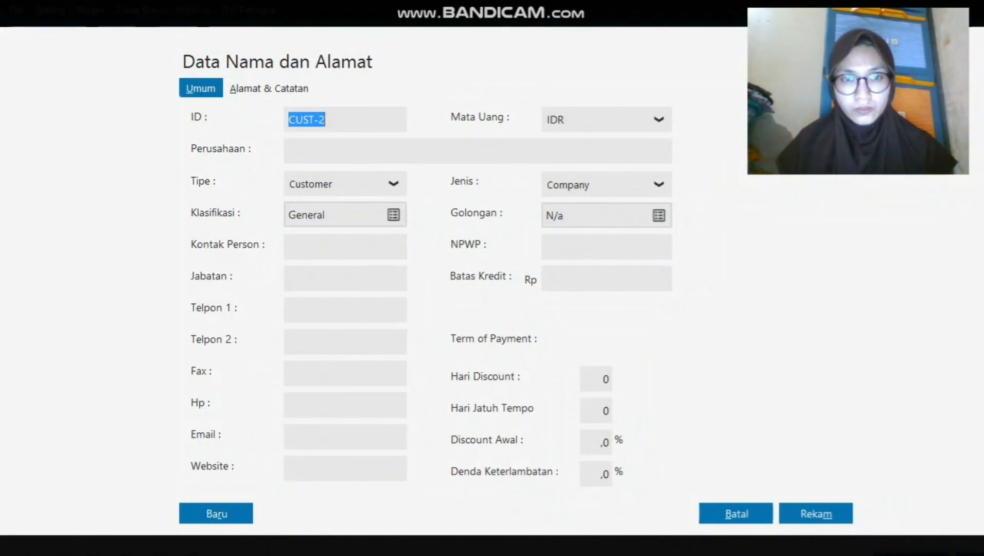
# Save a second Employee contact with the employee's name, then close the list.
pyautogui.click(393, 183)
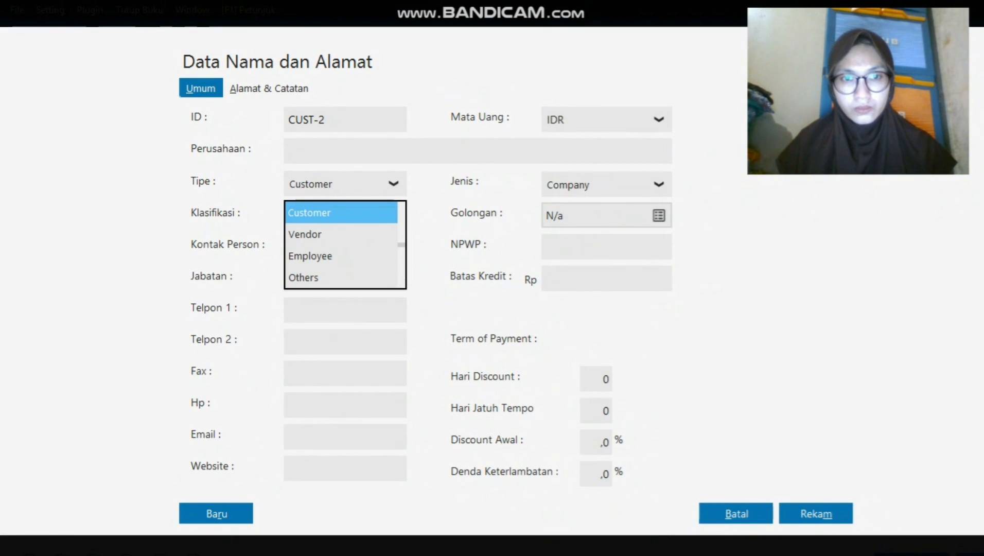
pyautogui.click(311, 256)
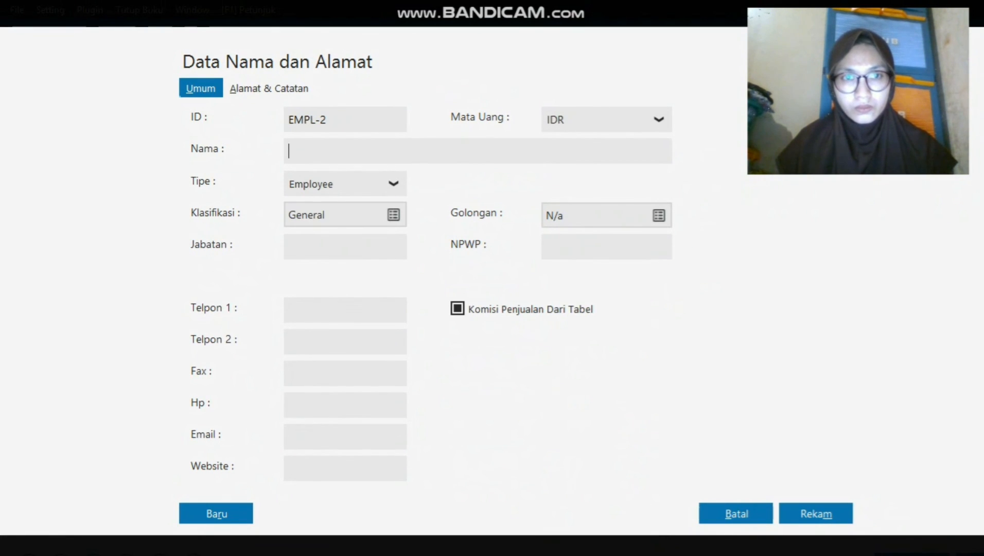
pyautogui.write('Chandra')
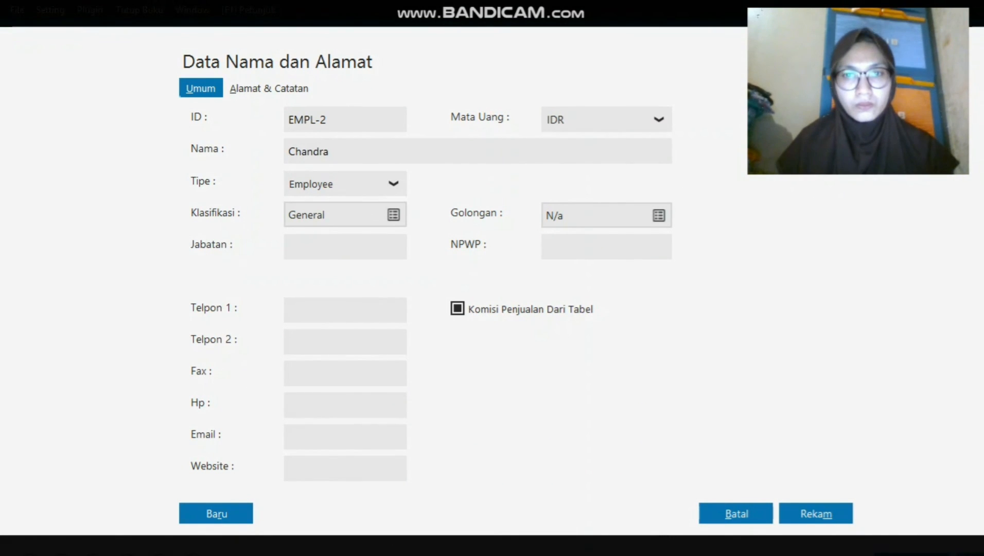
pyautogui.click(816, 514)
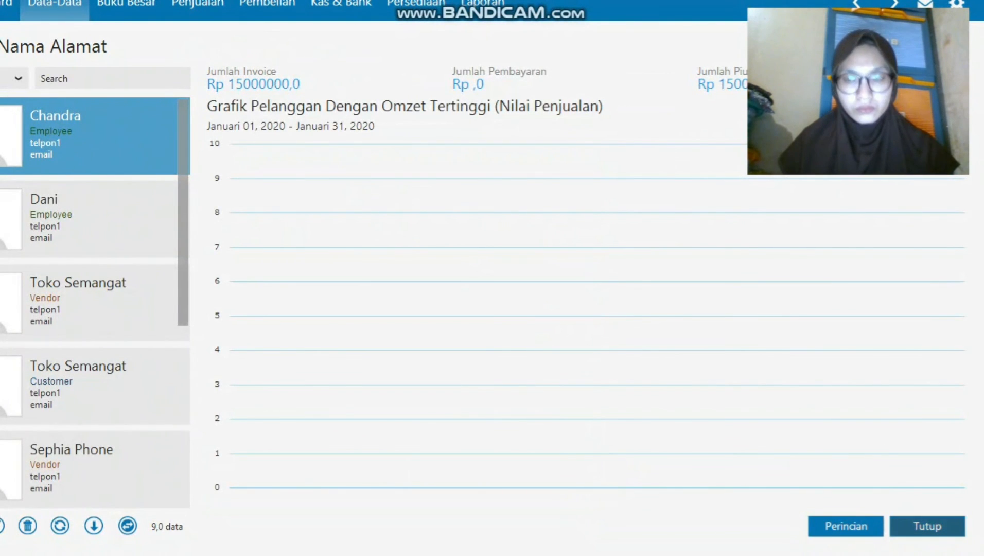
pyautogui.click(929, 526)
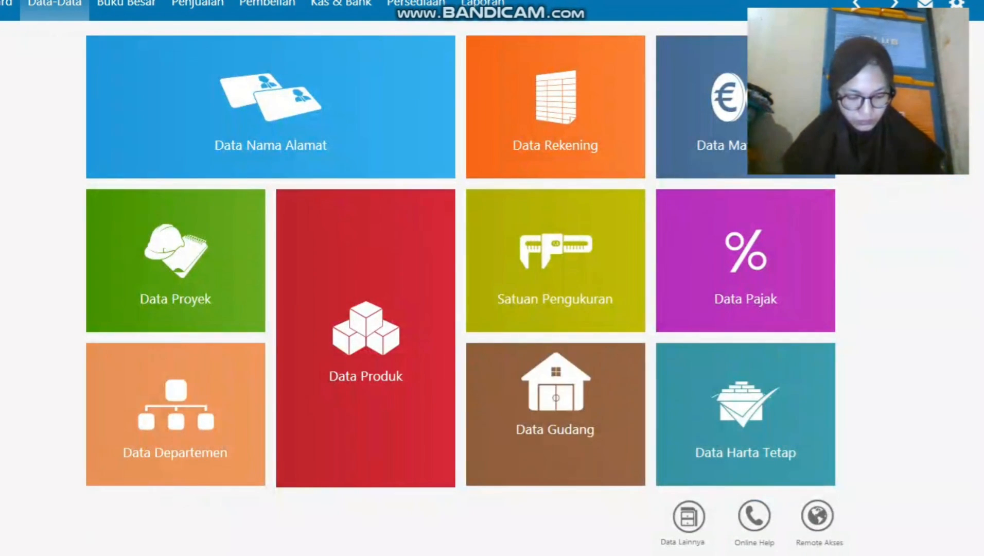
pyautogui.moveTo(555, 414)
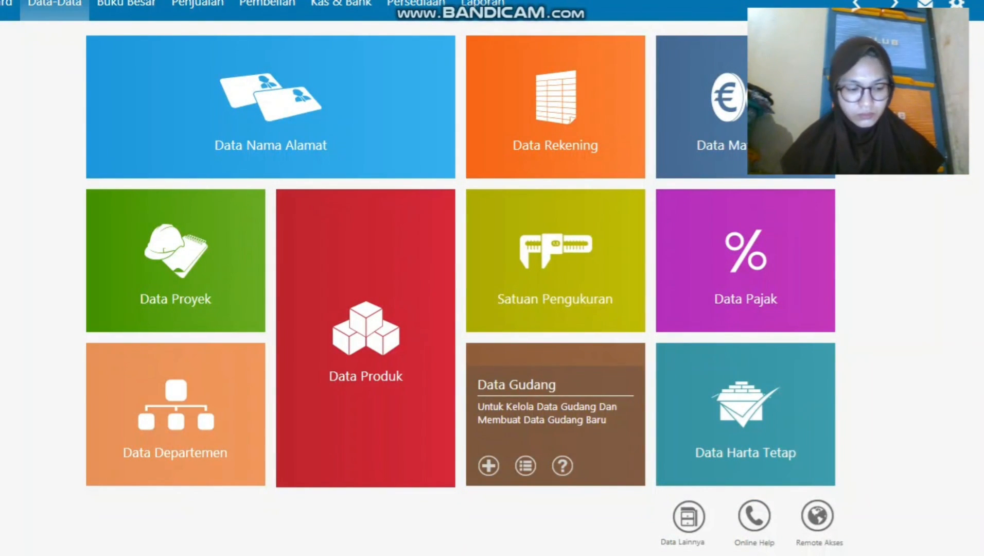